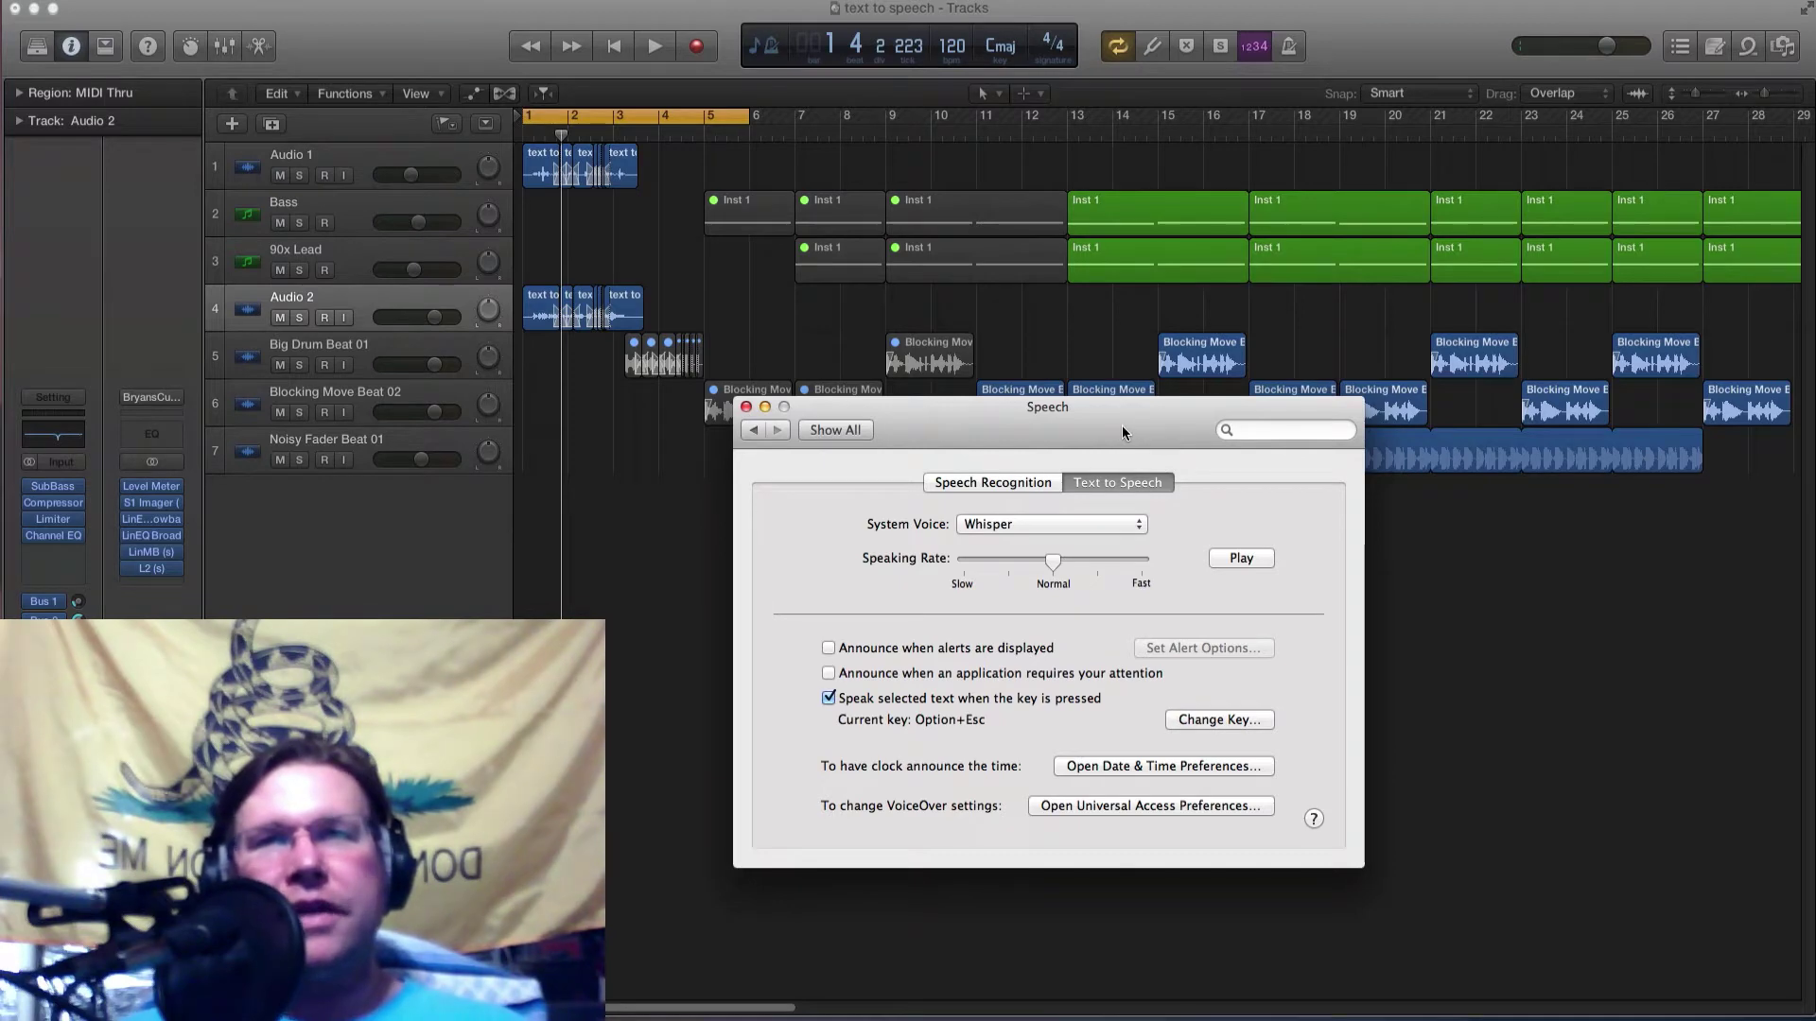
Check that the sound output is set to Soundflower (64ch).
mouse_move(1121, 424)
mouse_down()
mouse_move(1145, 434)
mouse_move(1117, 454)
mouse_up()
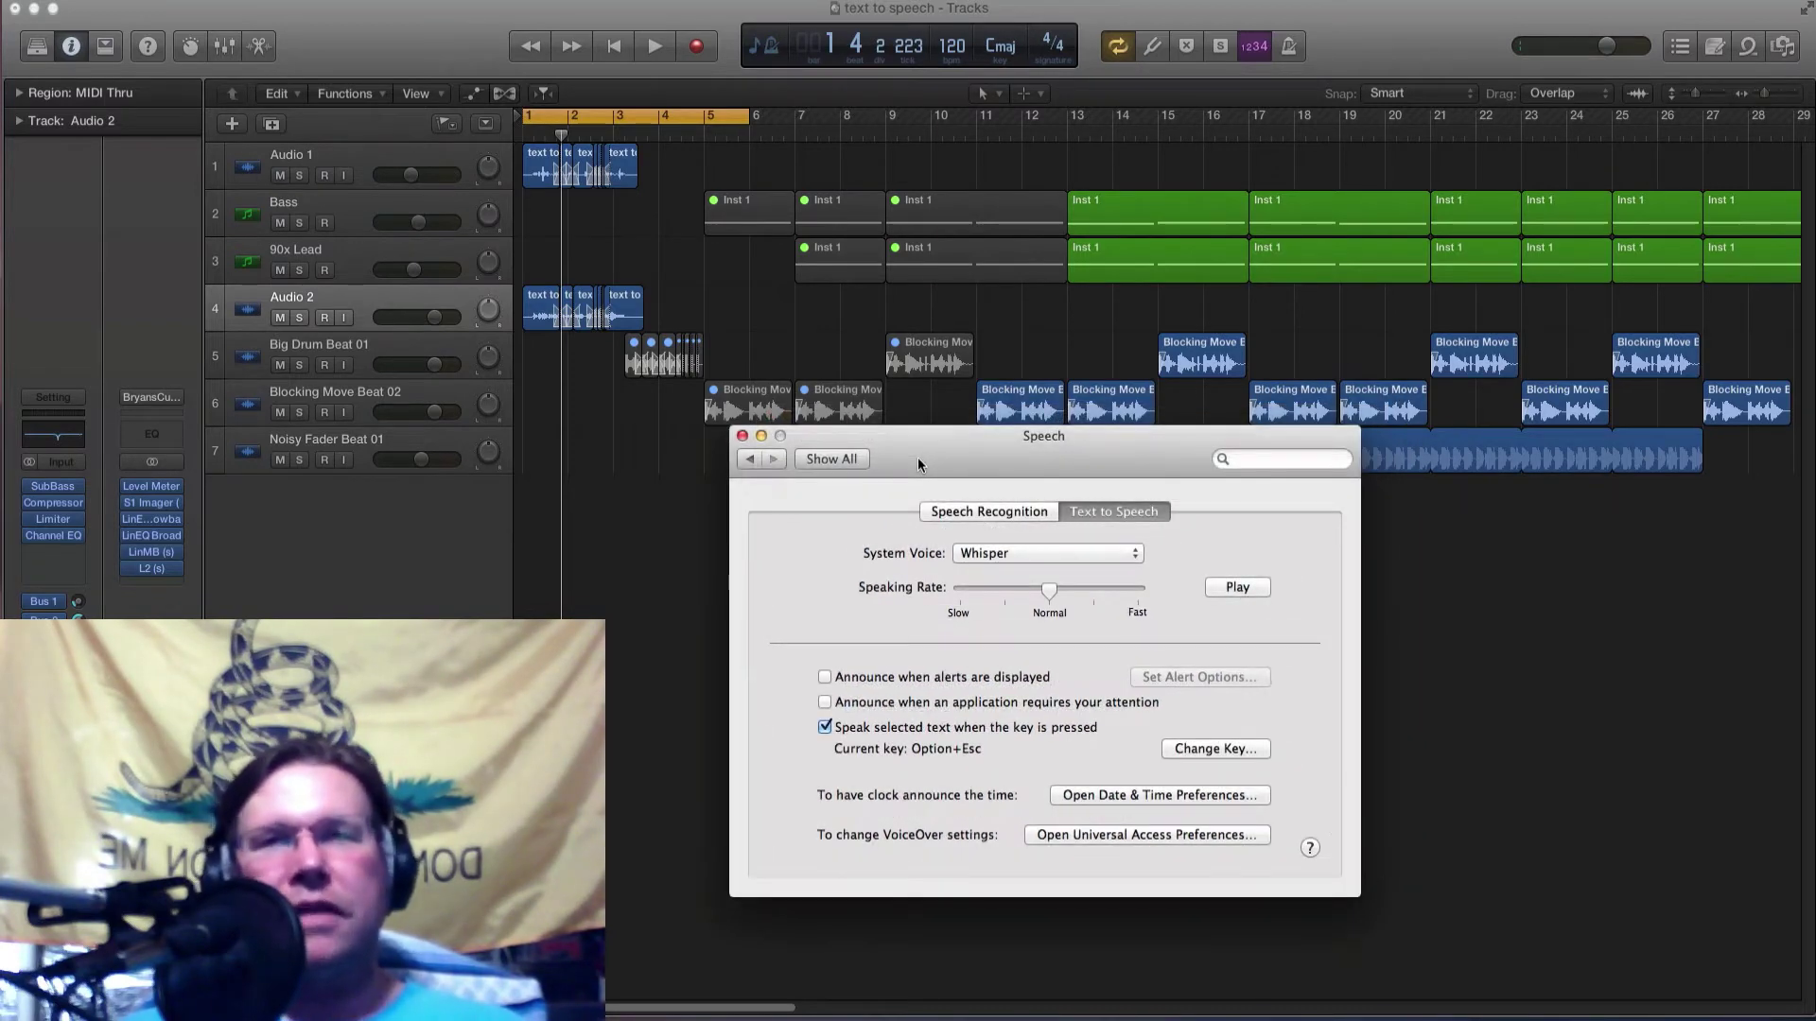
click(832, 460)
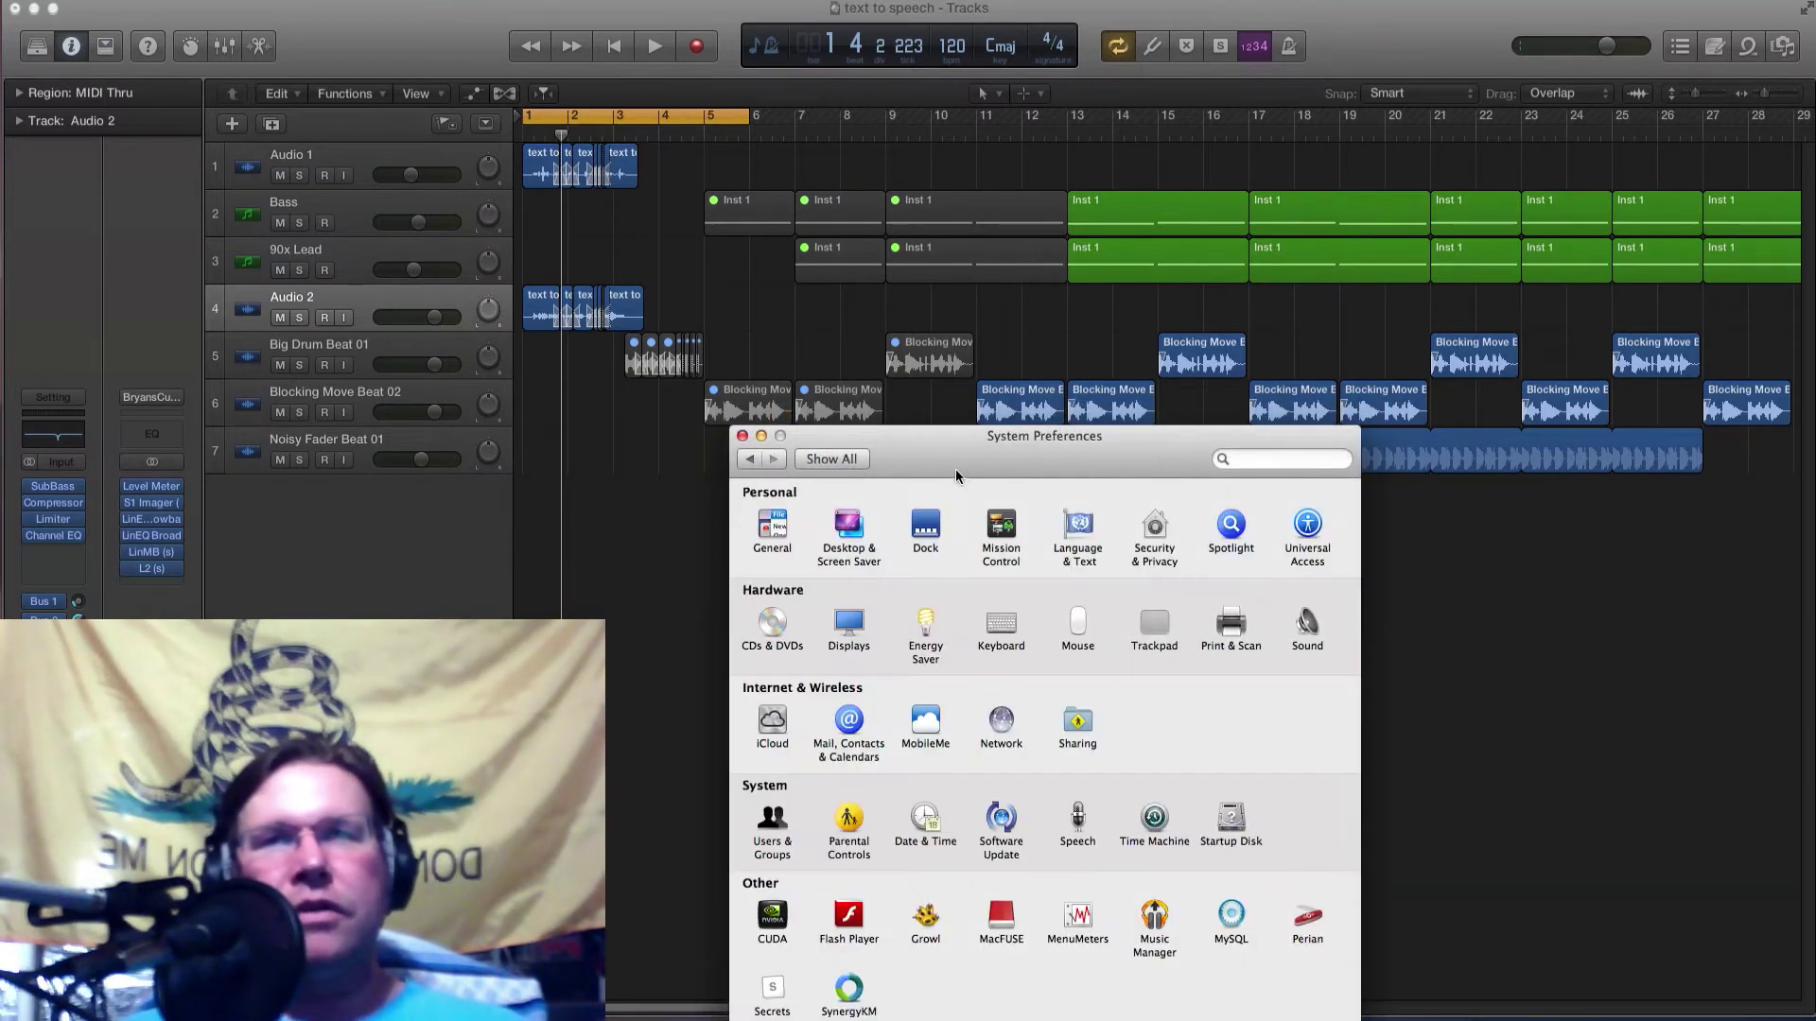
click(1272, 530)
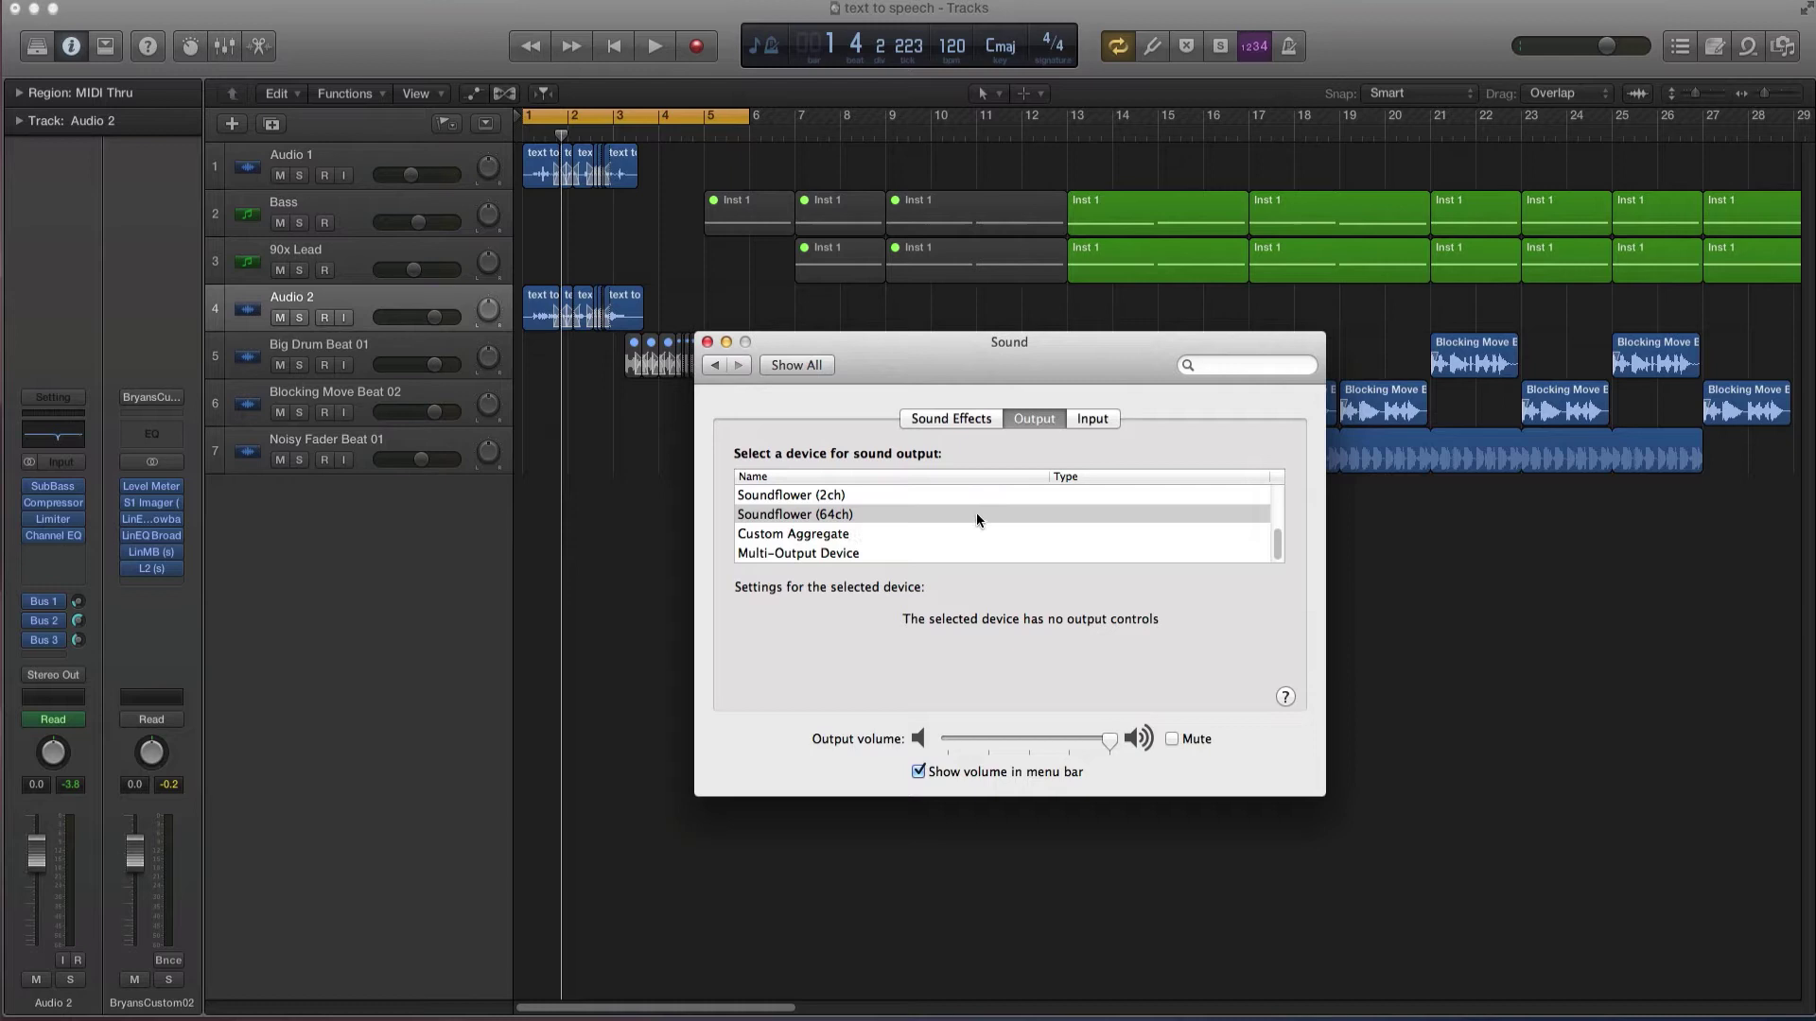
drag(908, 359, 860, 425)
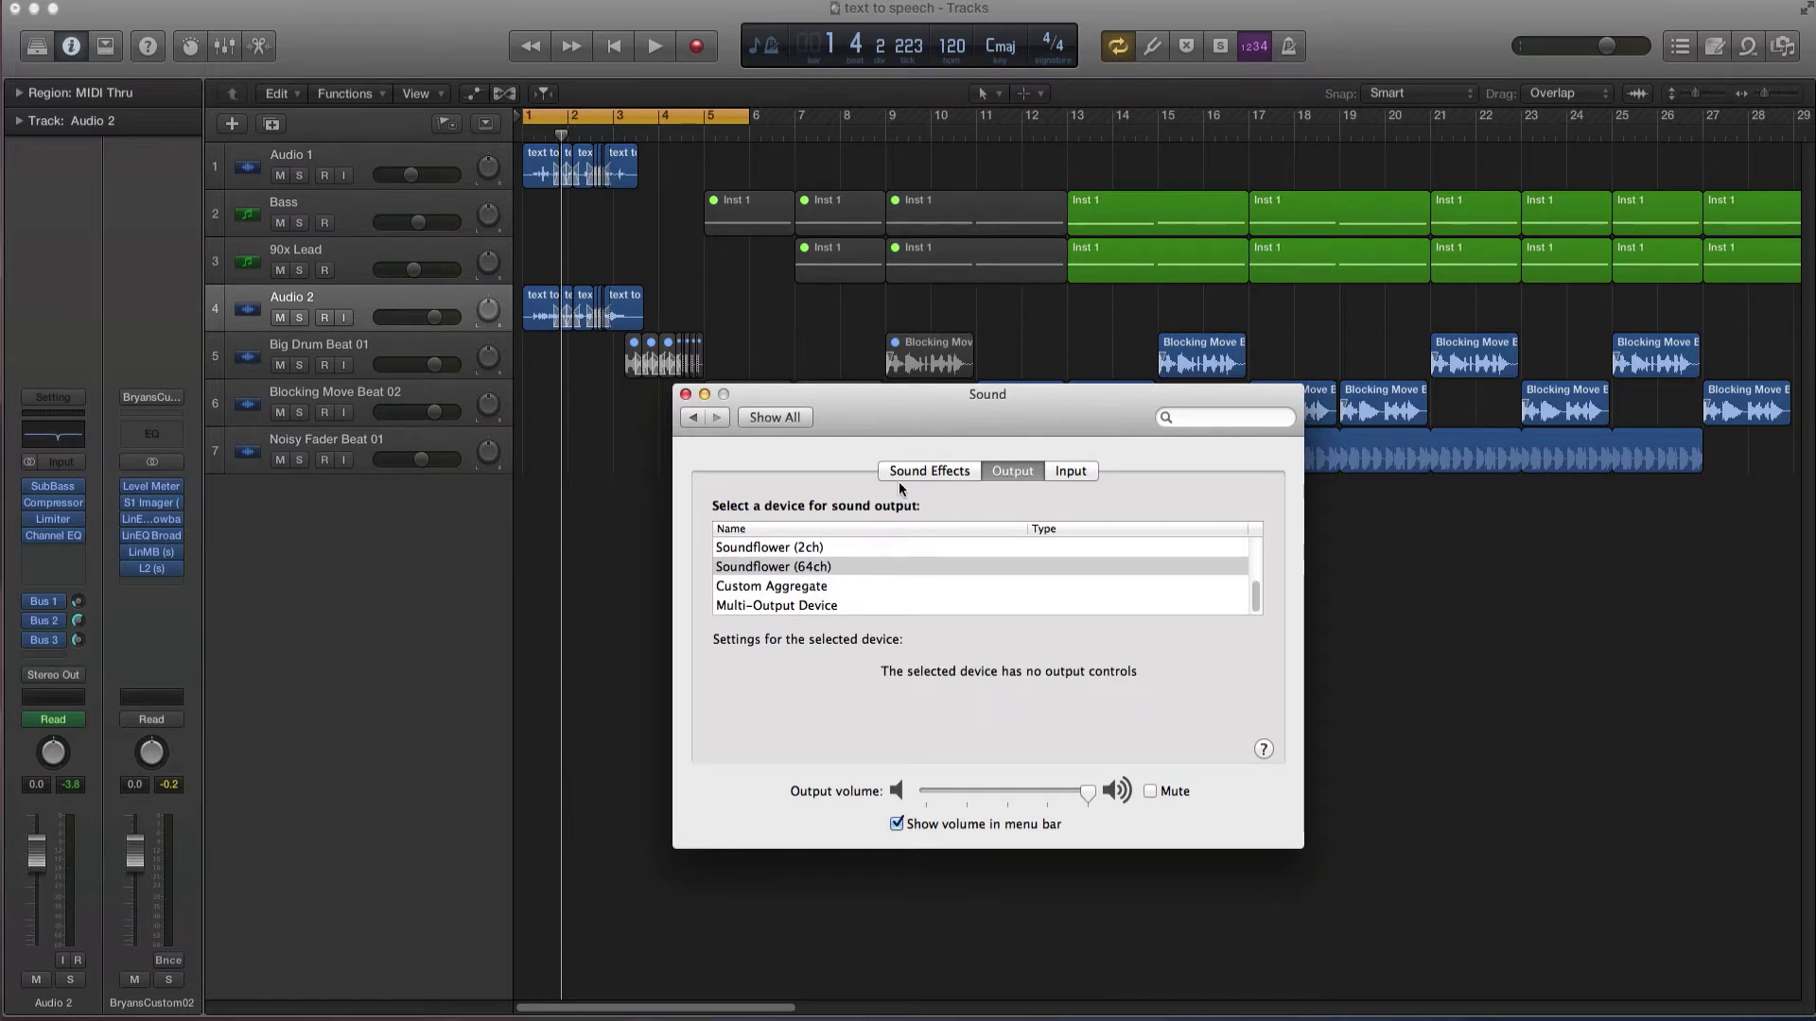
drag(872, 422, 914, 422)
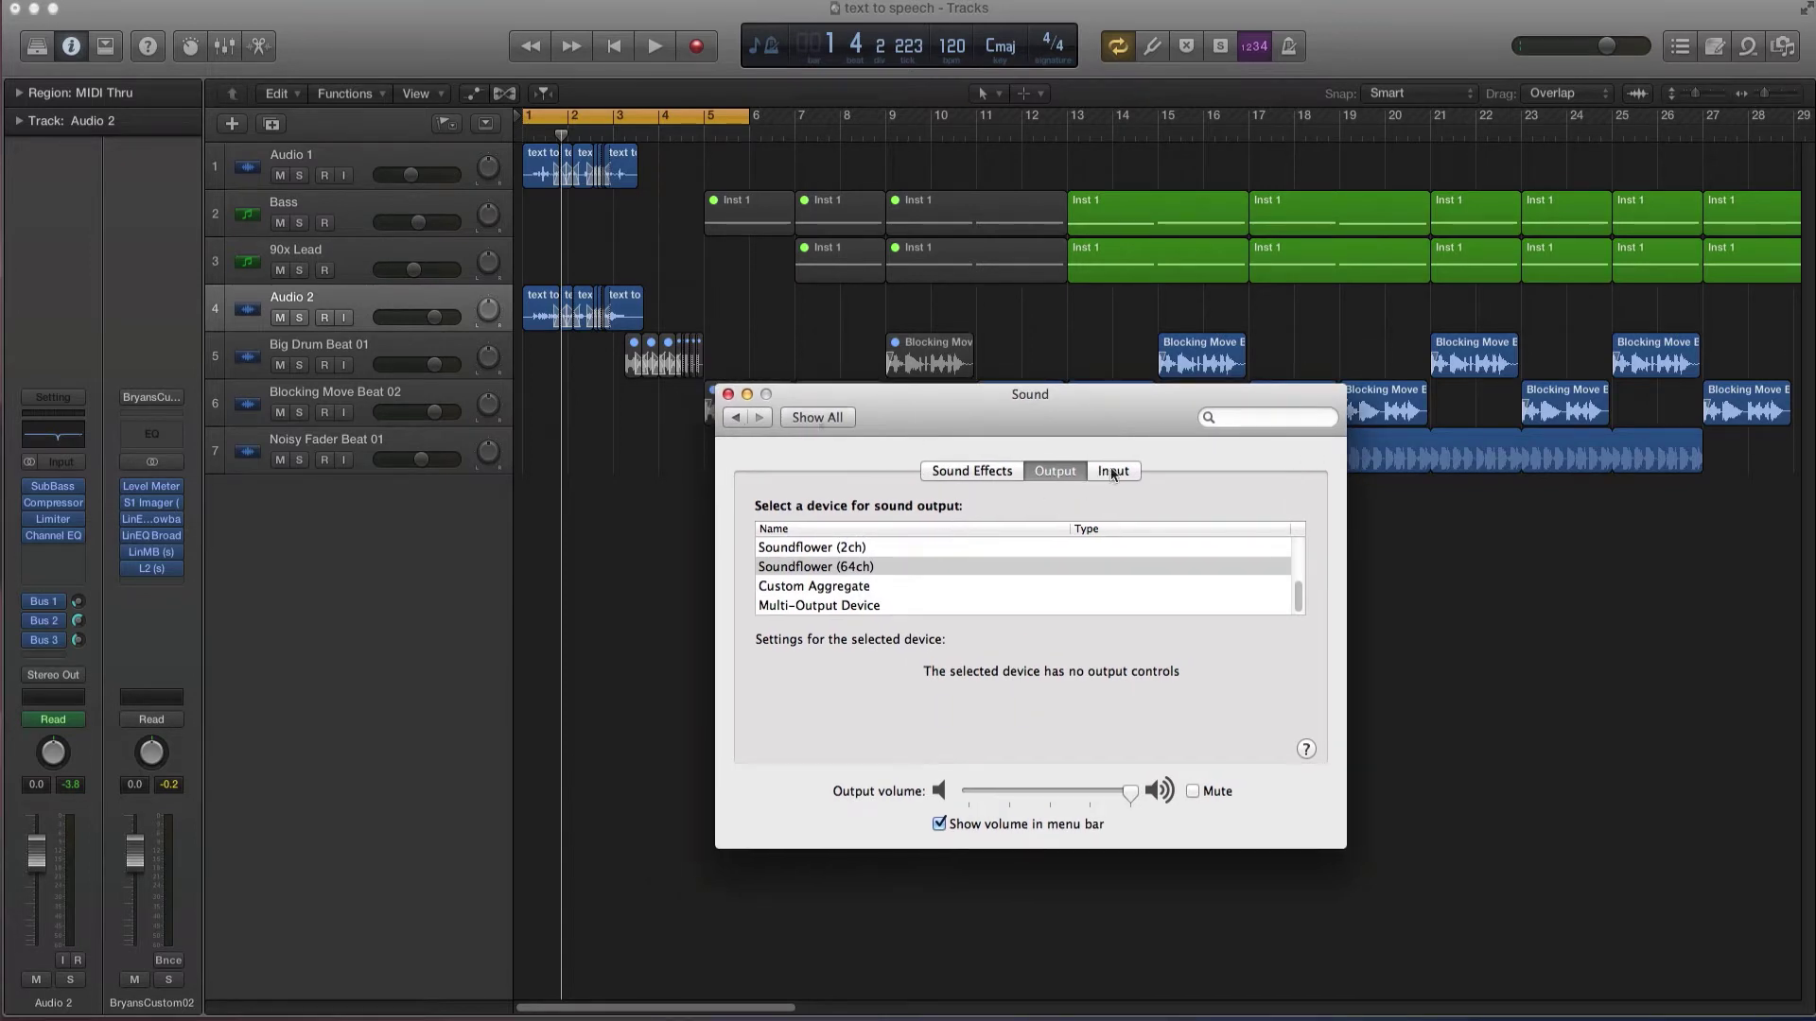
Review the Whisper speech voice in the Speech pane, then close System Preferences.
key(super+l)
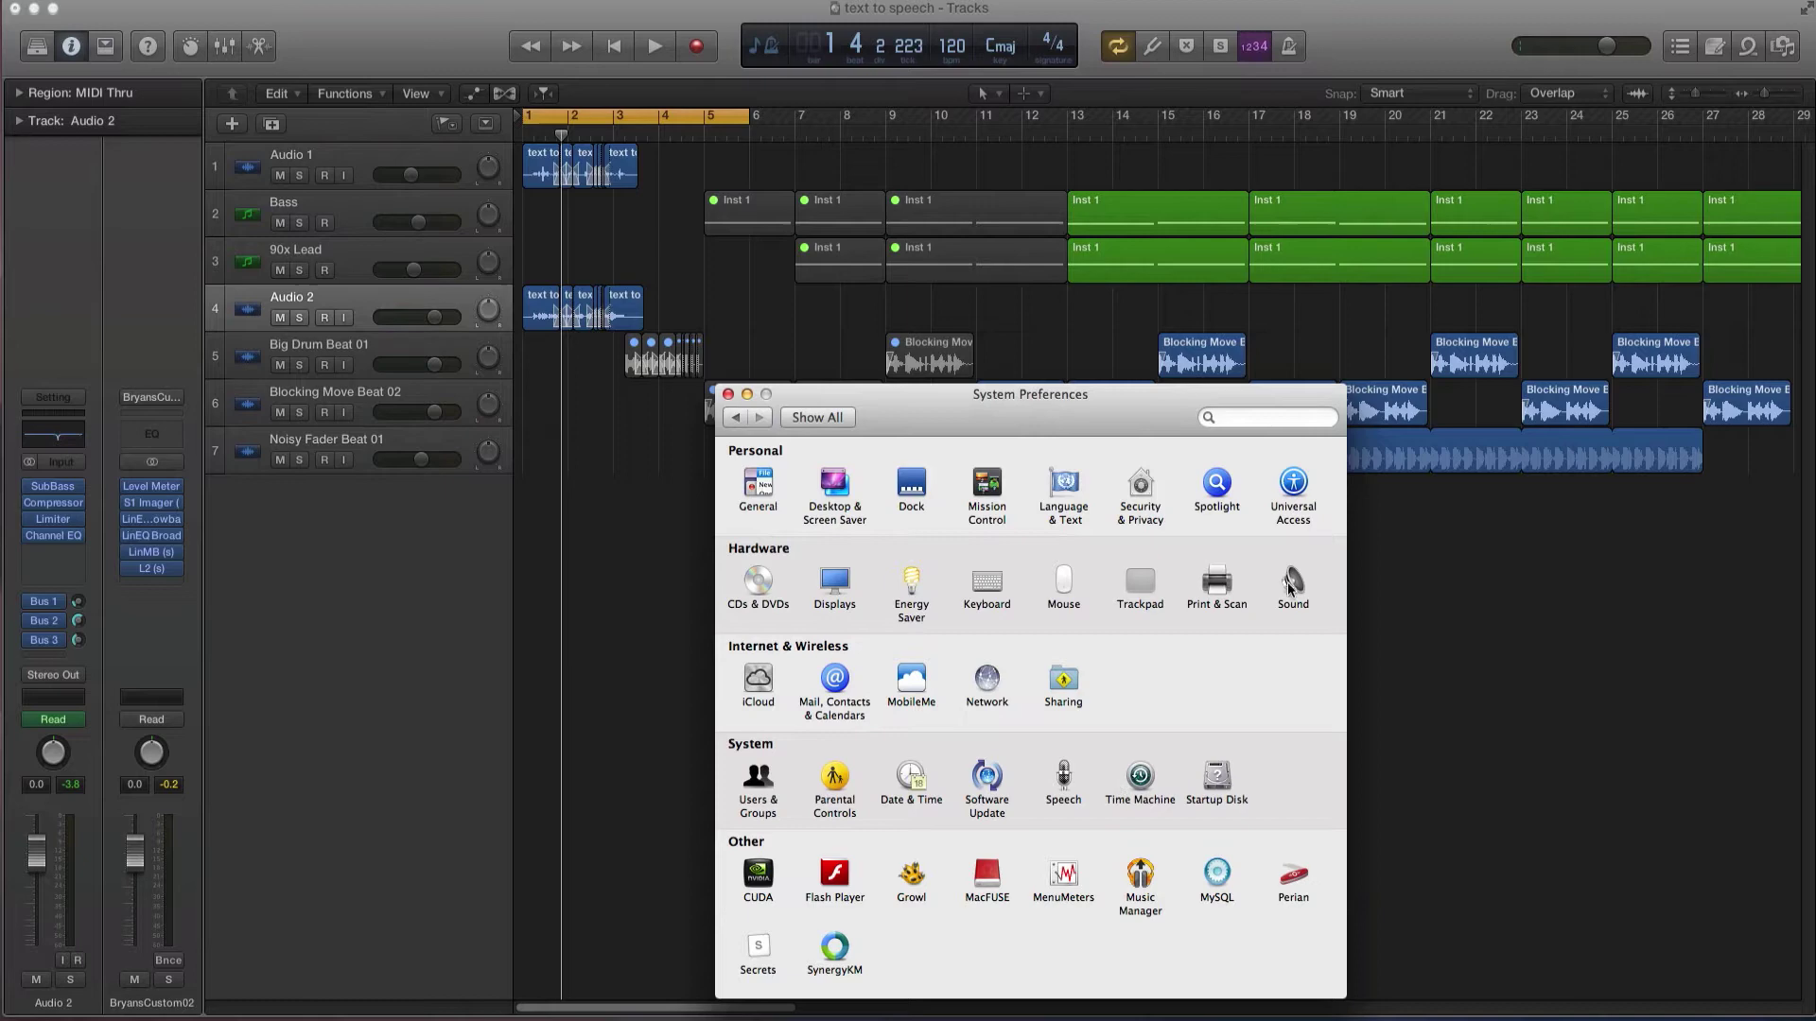
click(1067, 785)
drag(1104, 405, 1130, 406)
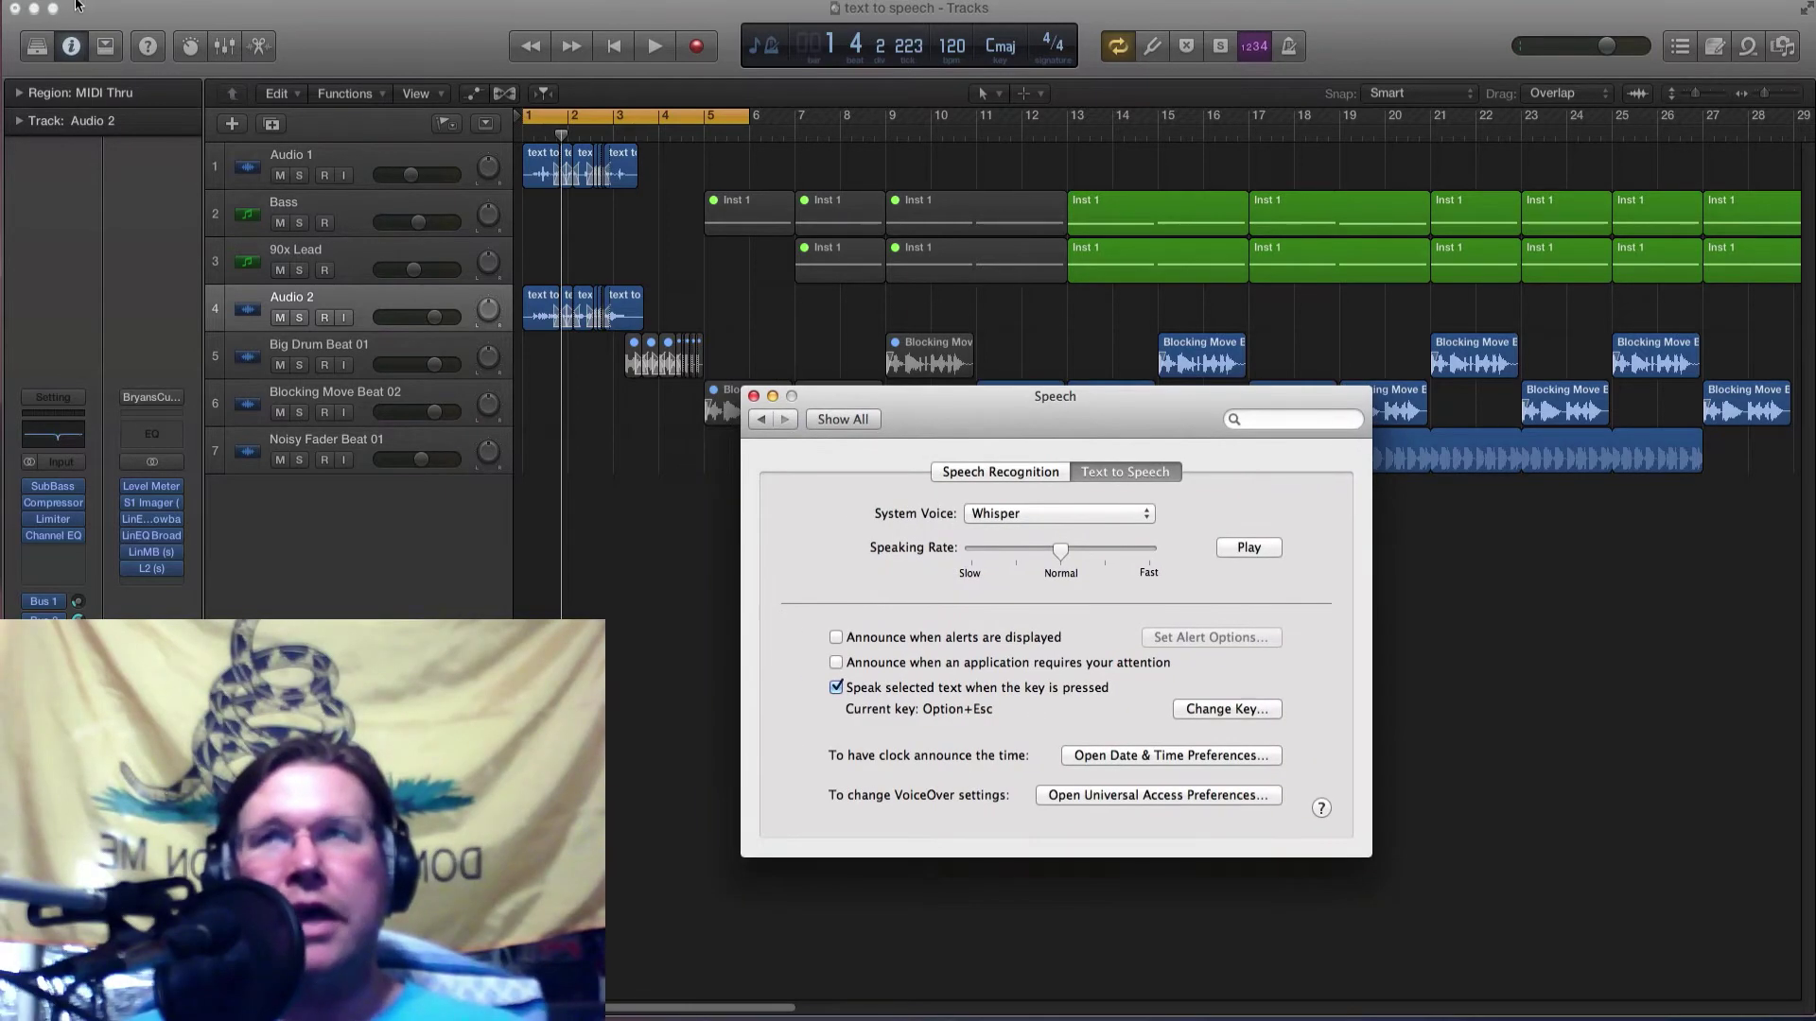
click(752, 396)
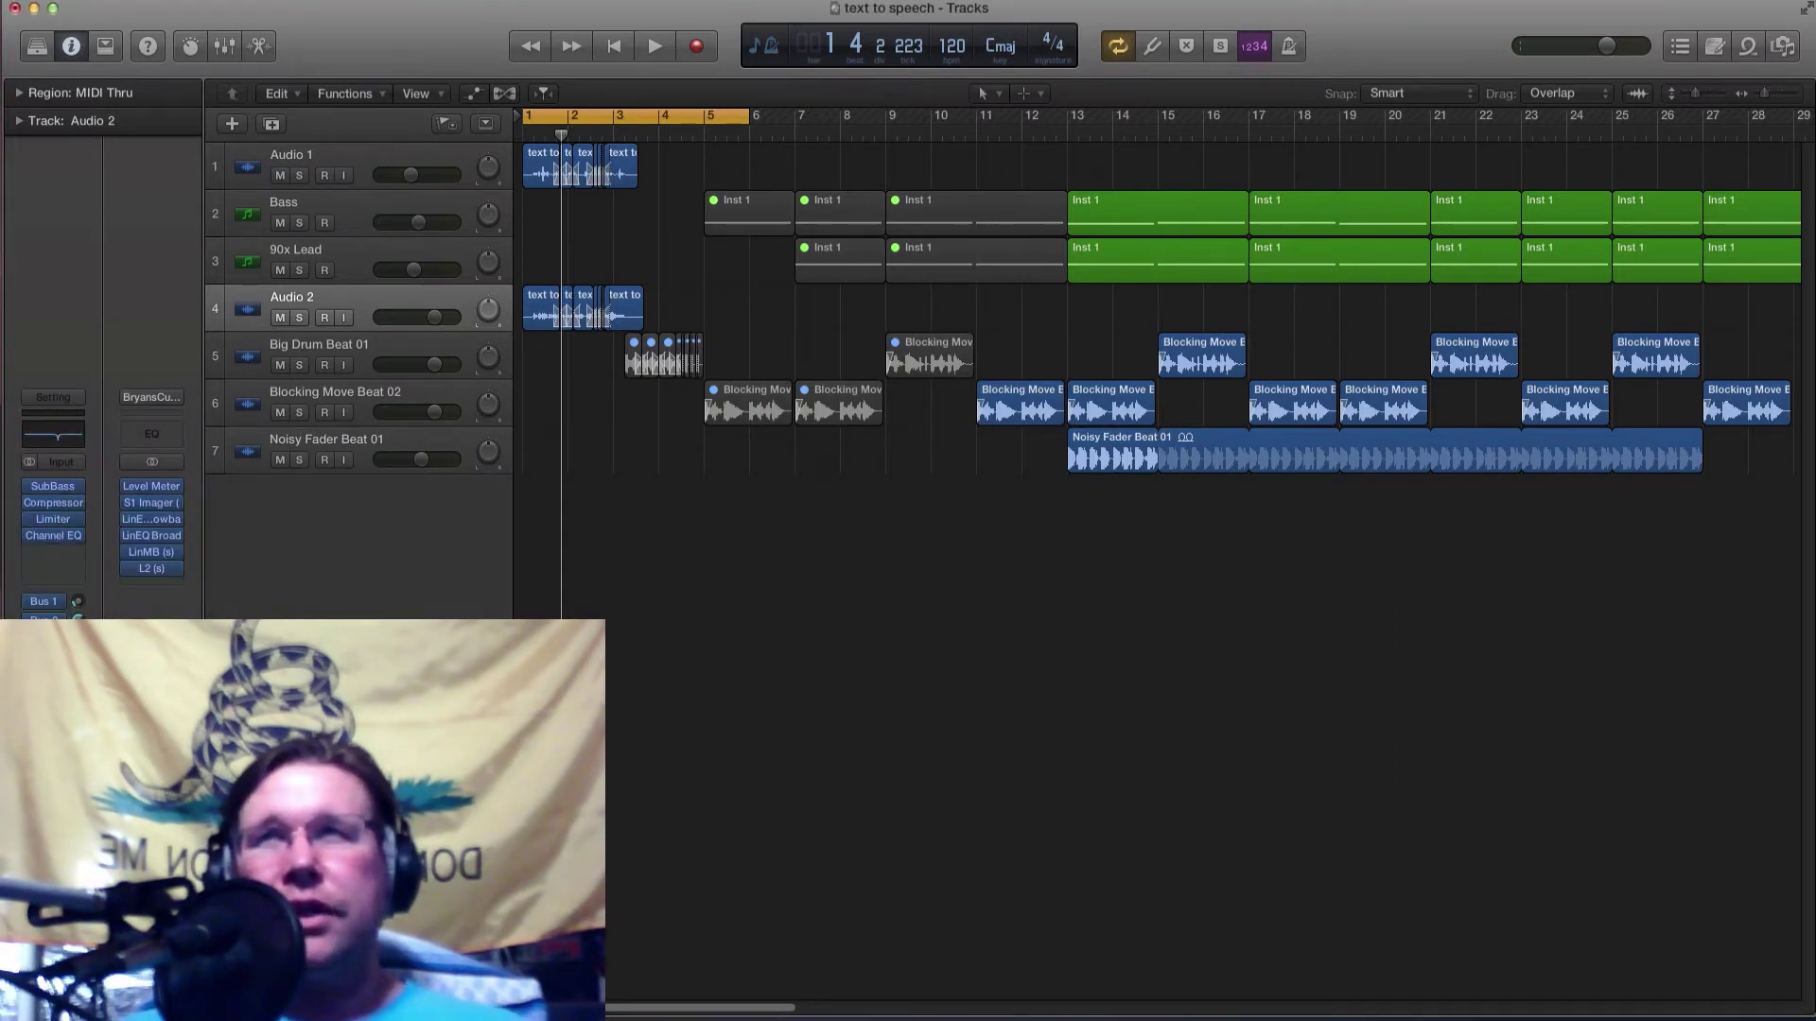
click(75, 8)
mouse_move(92, 40)
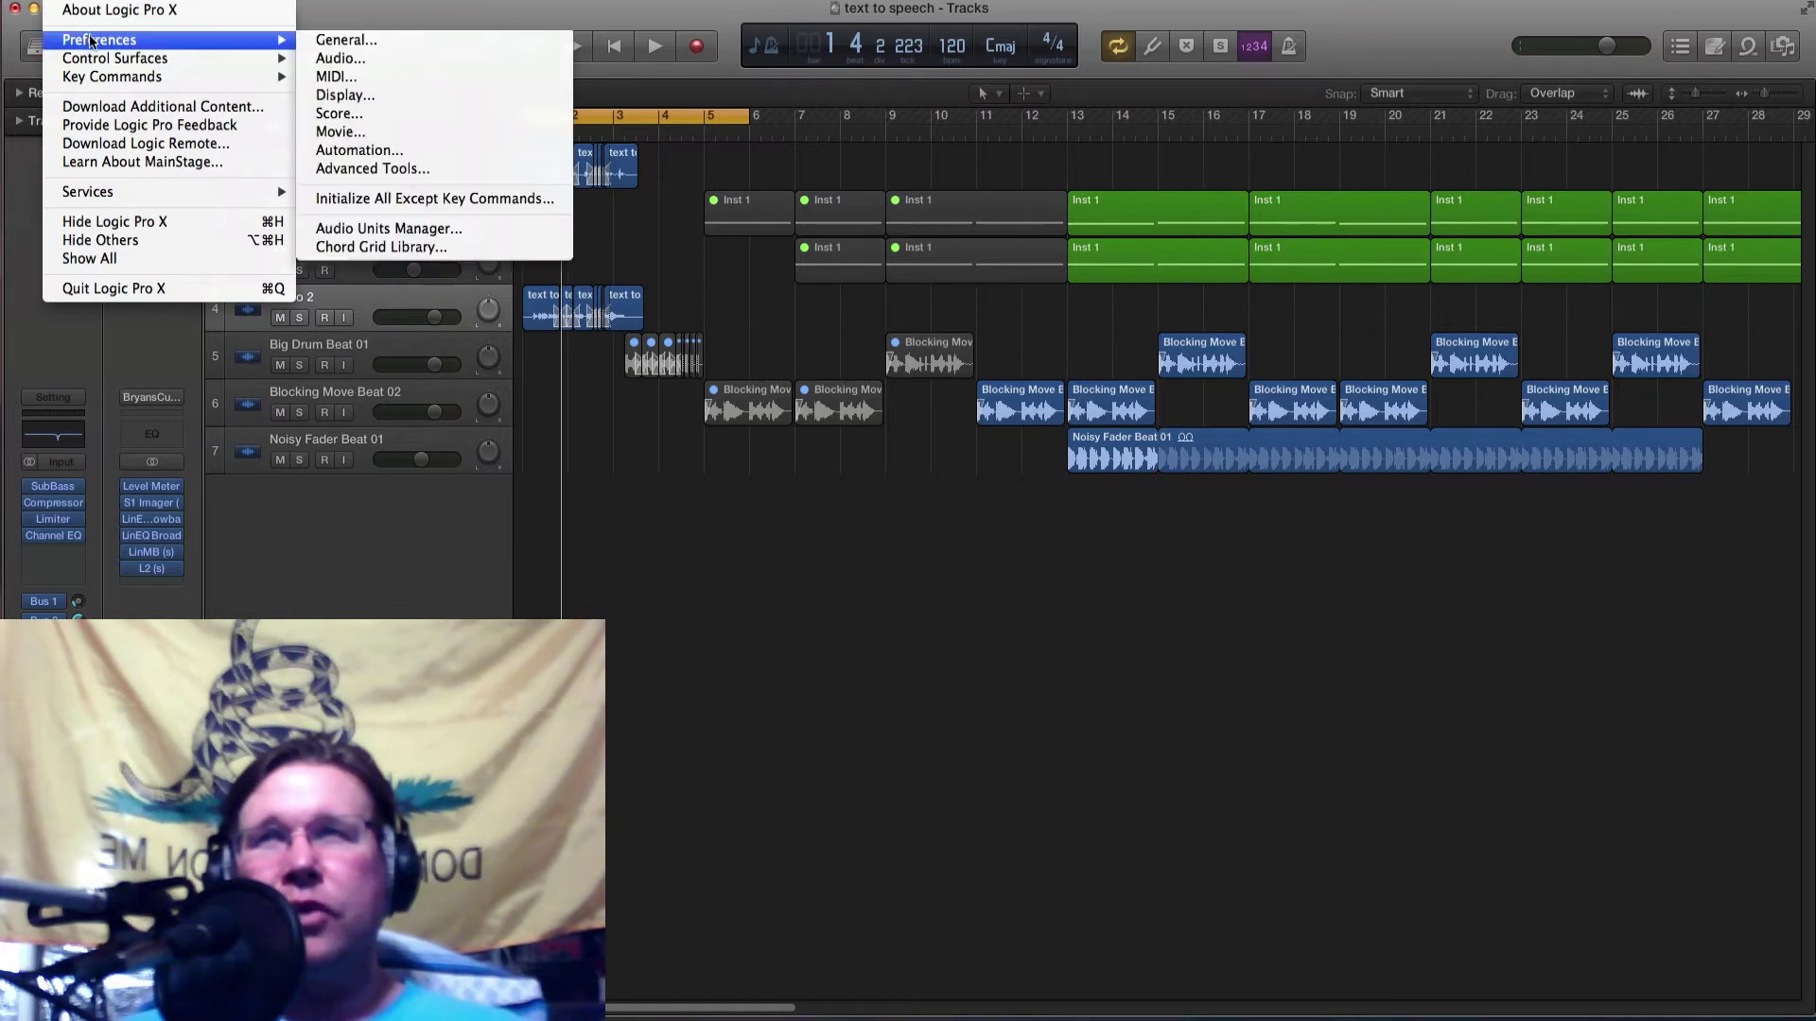
click(366, 60)
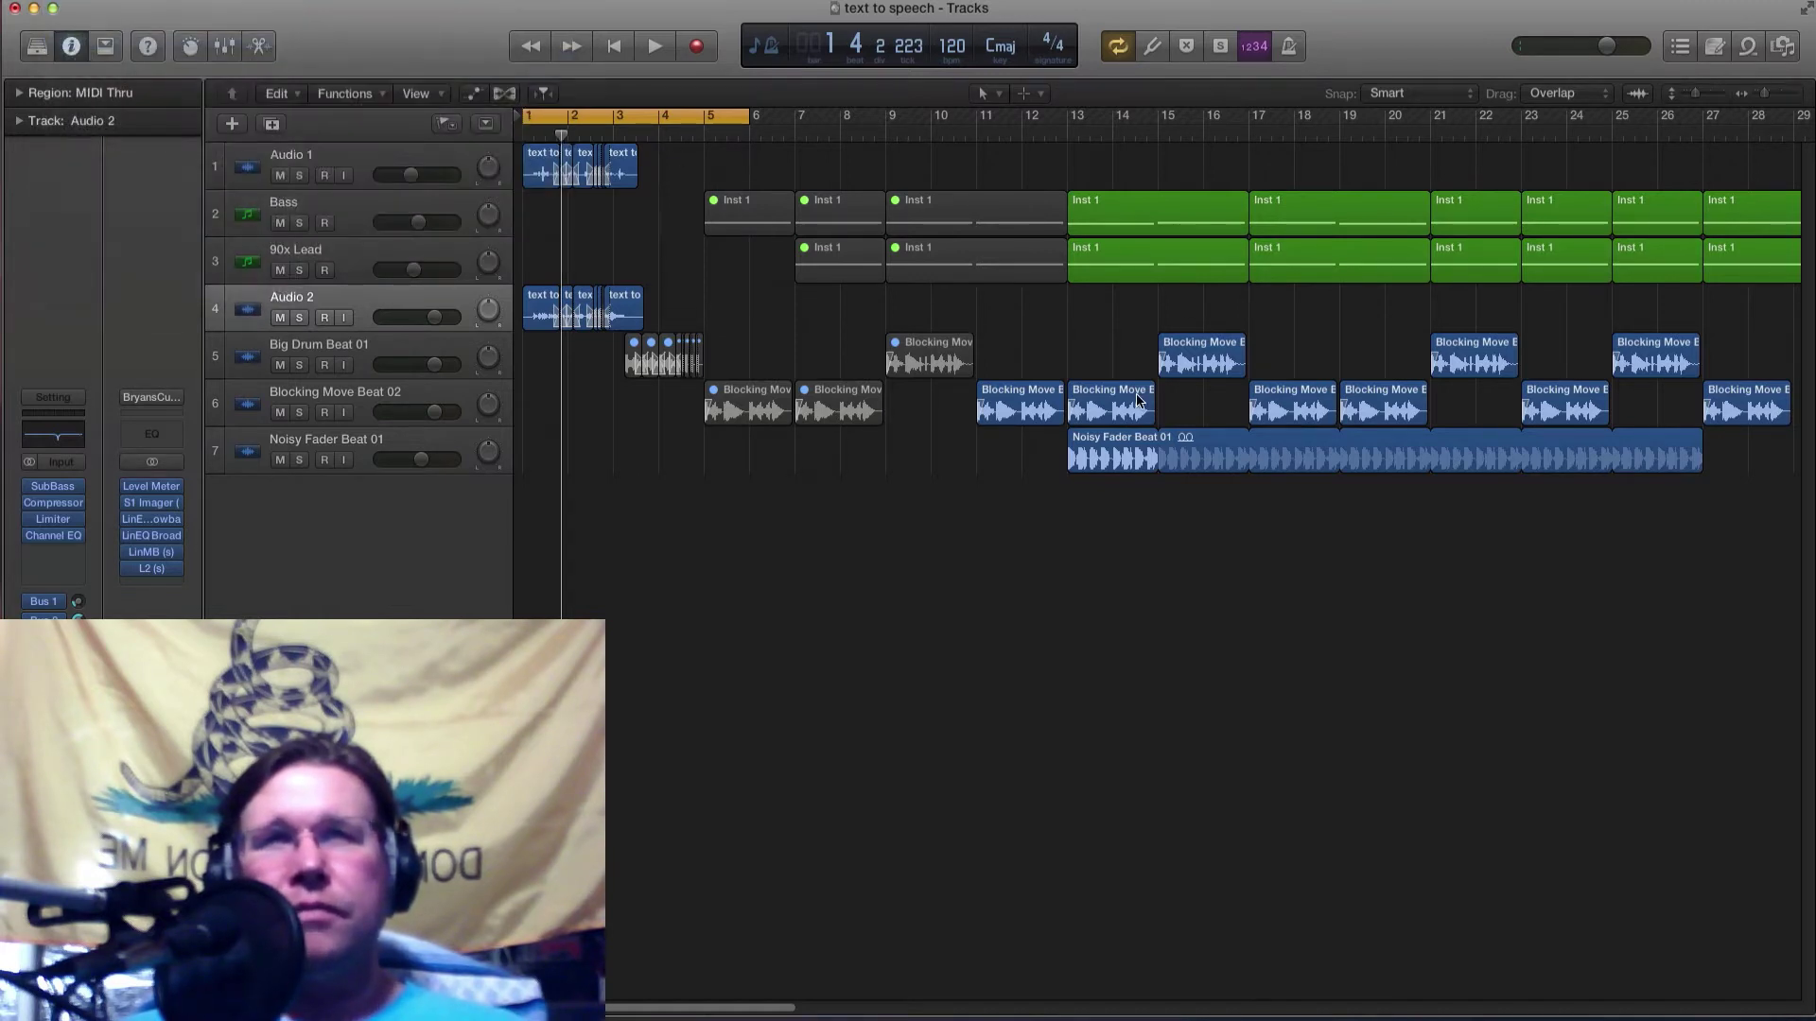
drag(1132, 413, 1170, 280)
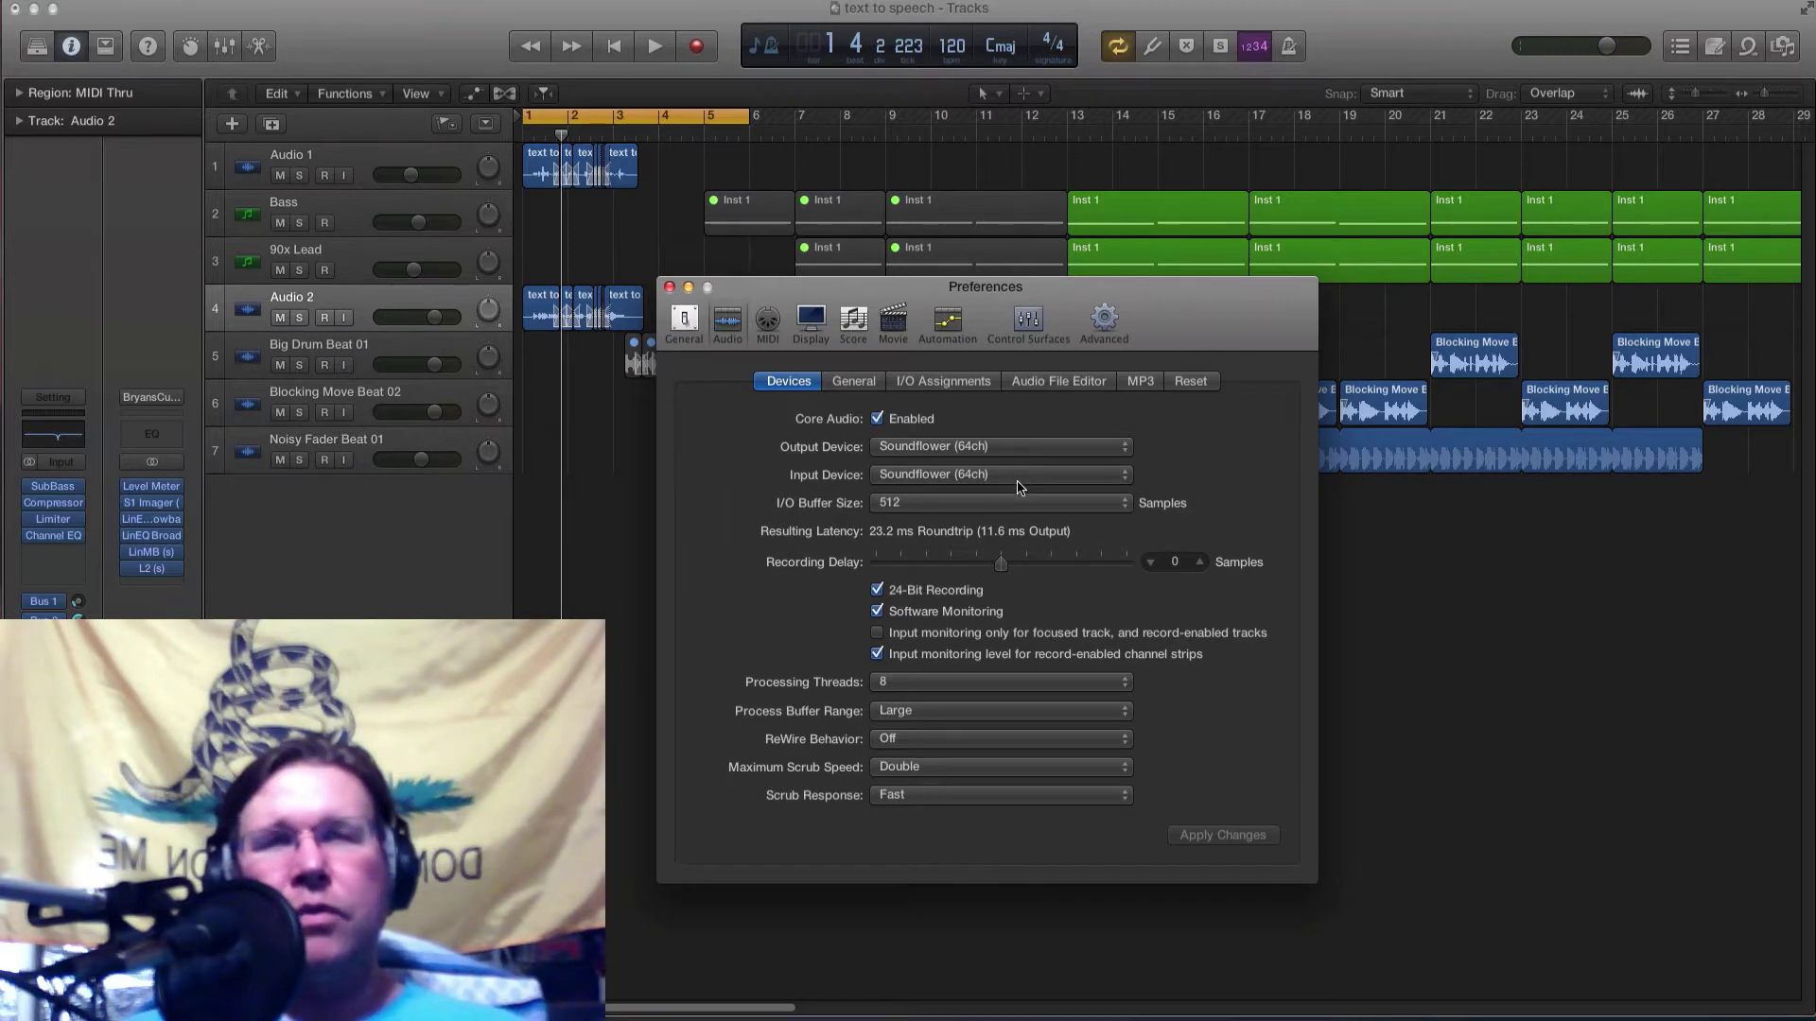
drag(1, 416, 1538, 420)
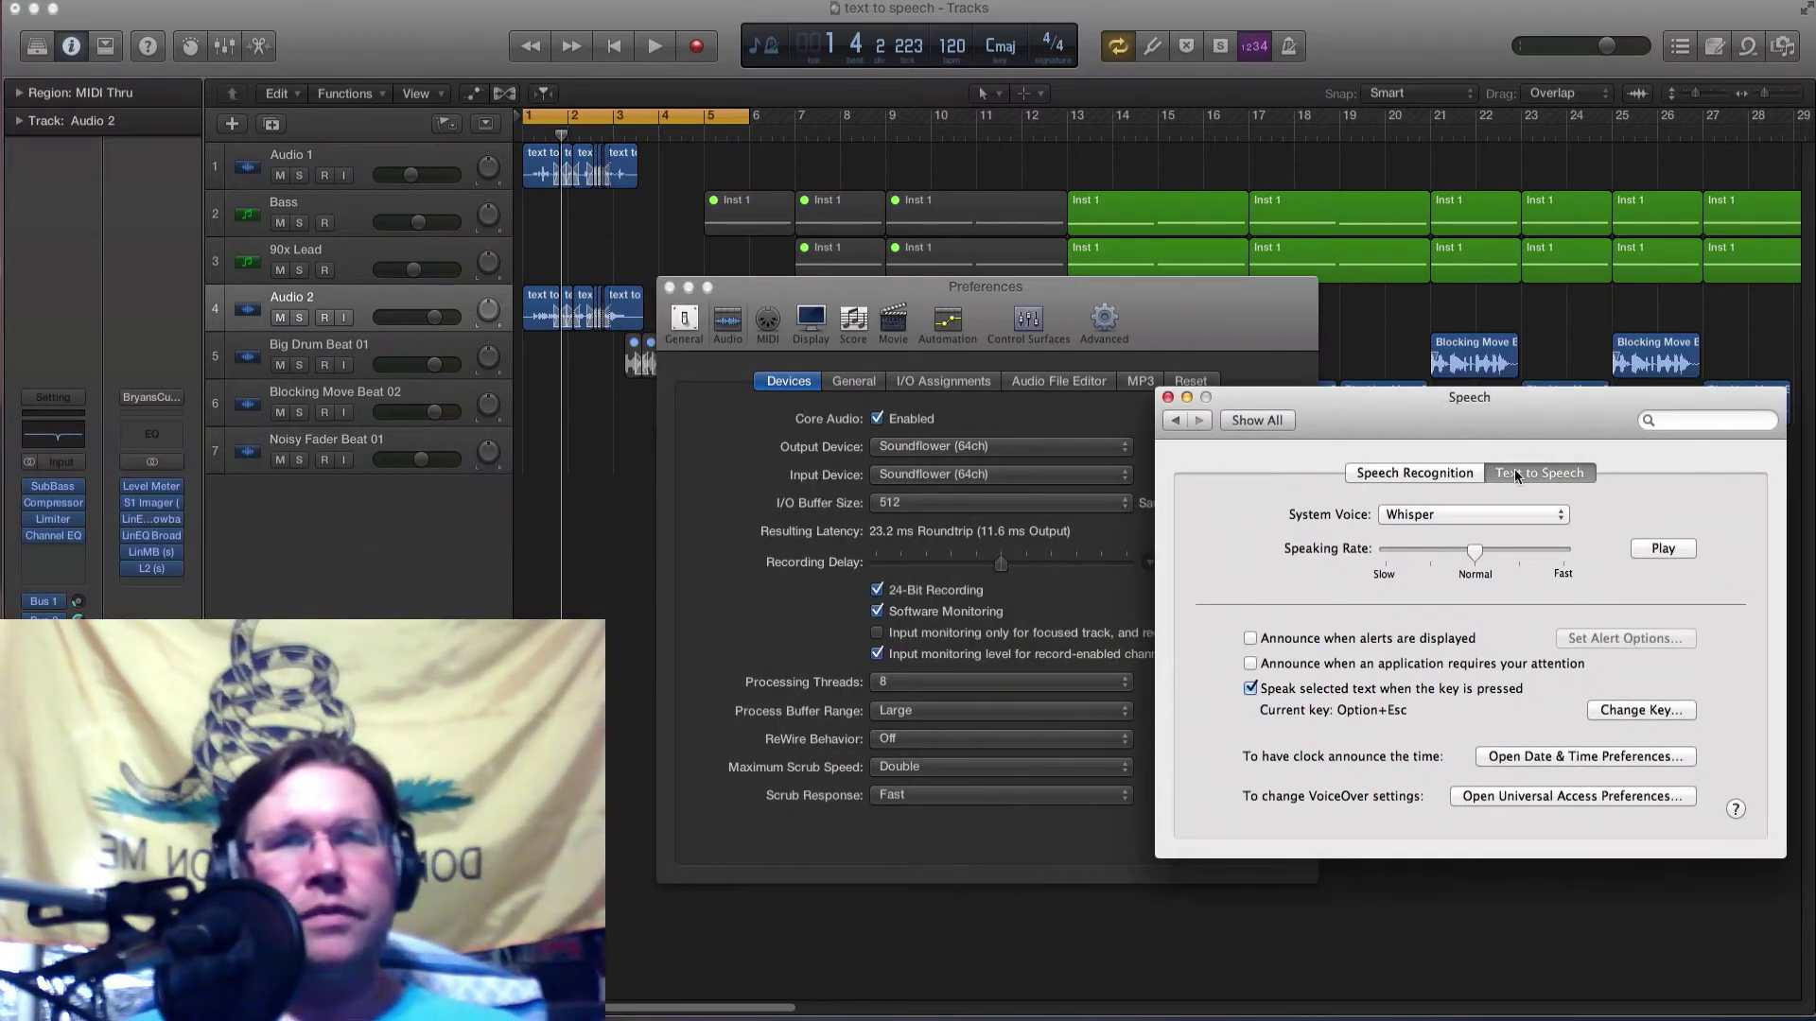
click(1270, 421)
drag(1523, 394, 1513, 314)
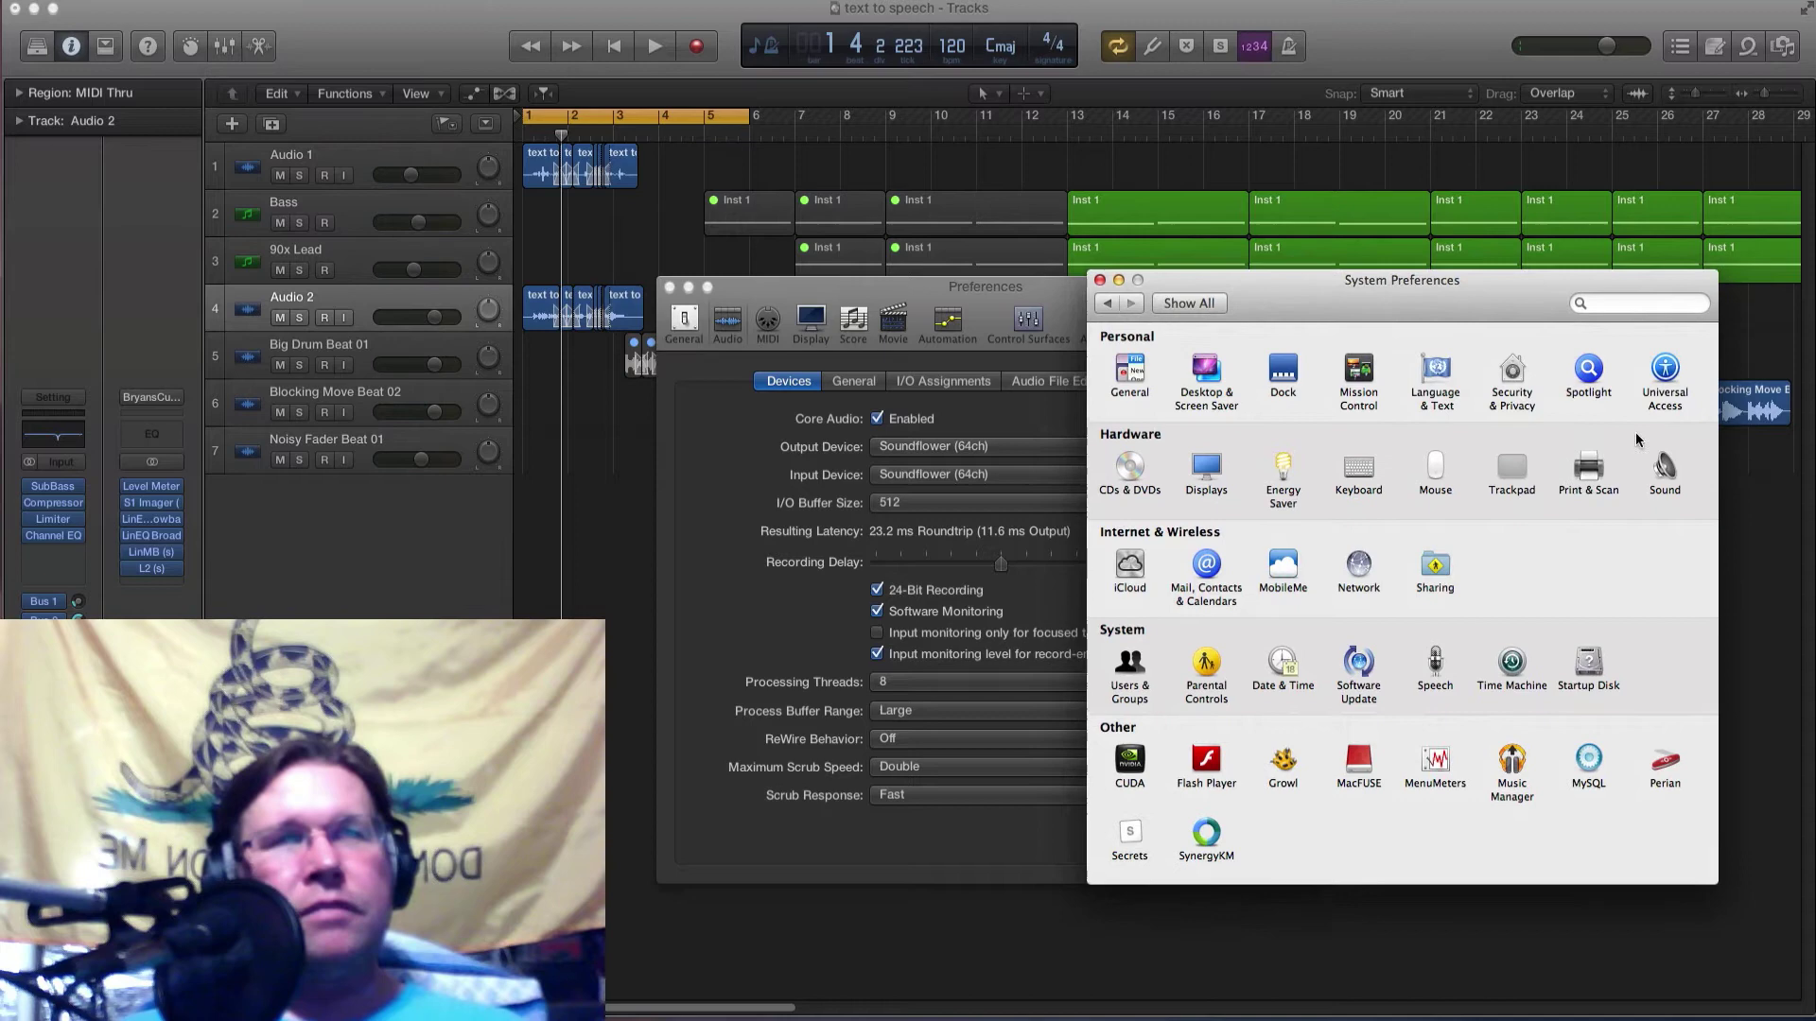
click(1662, 470)
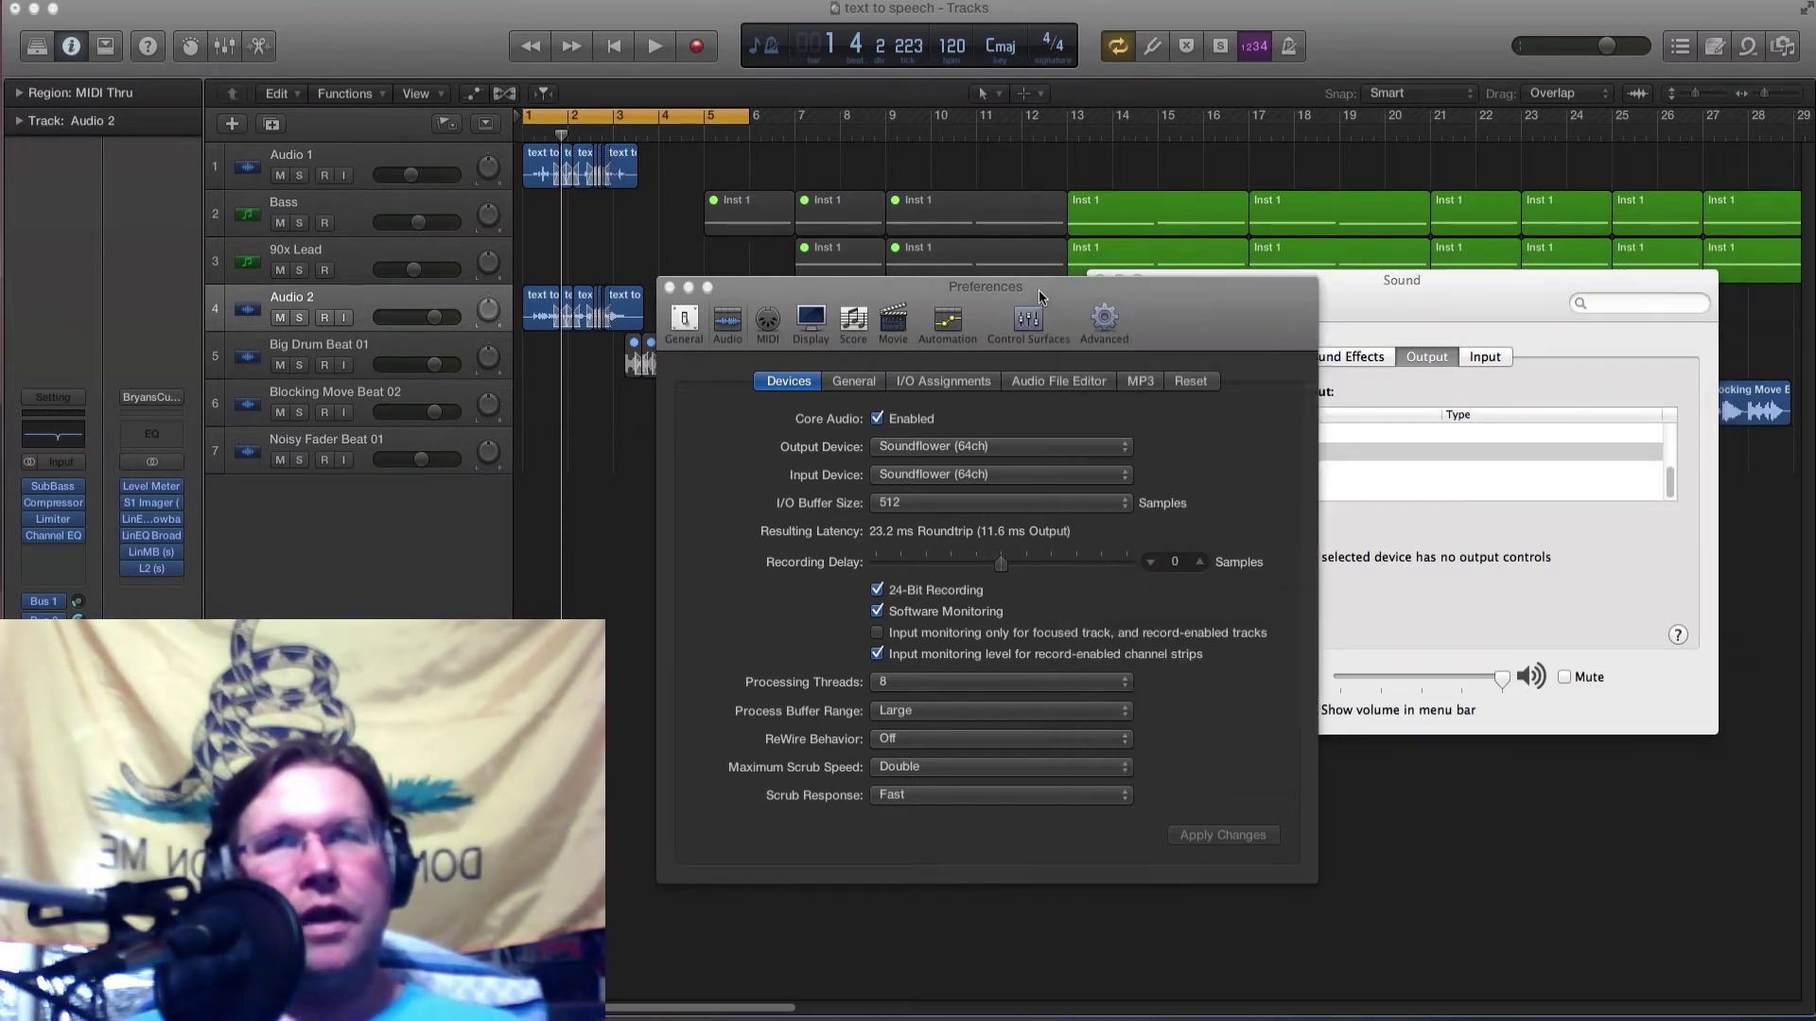
drag(1039, 290, 941, 301)
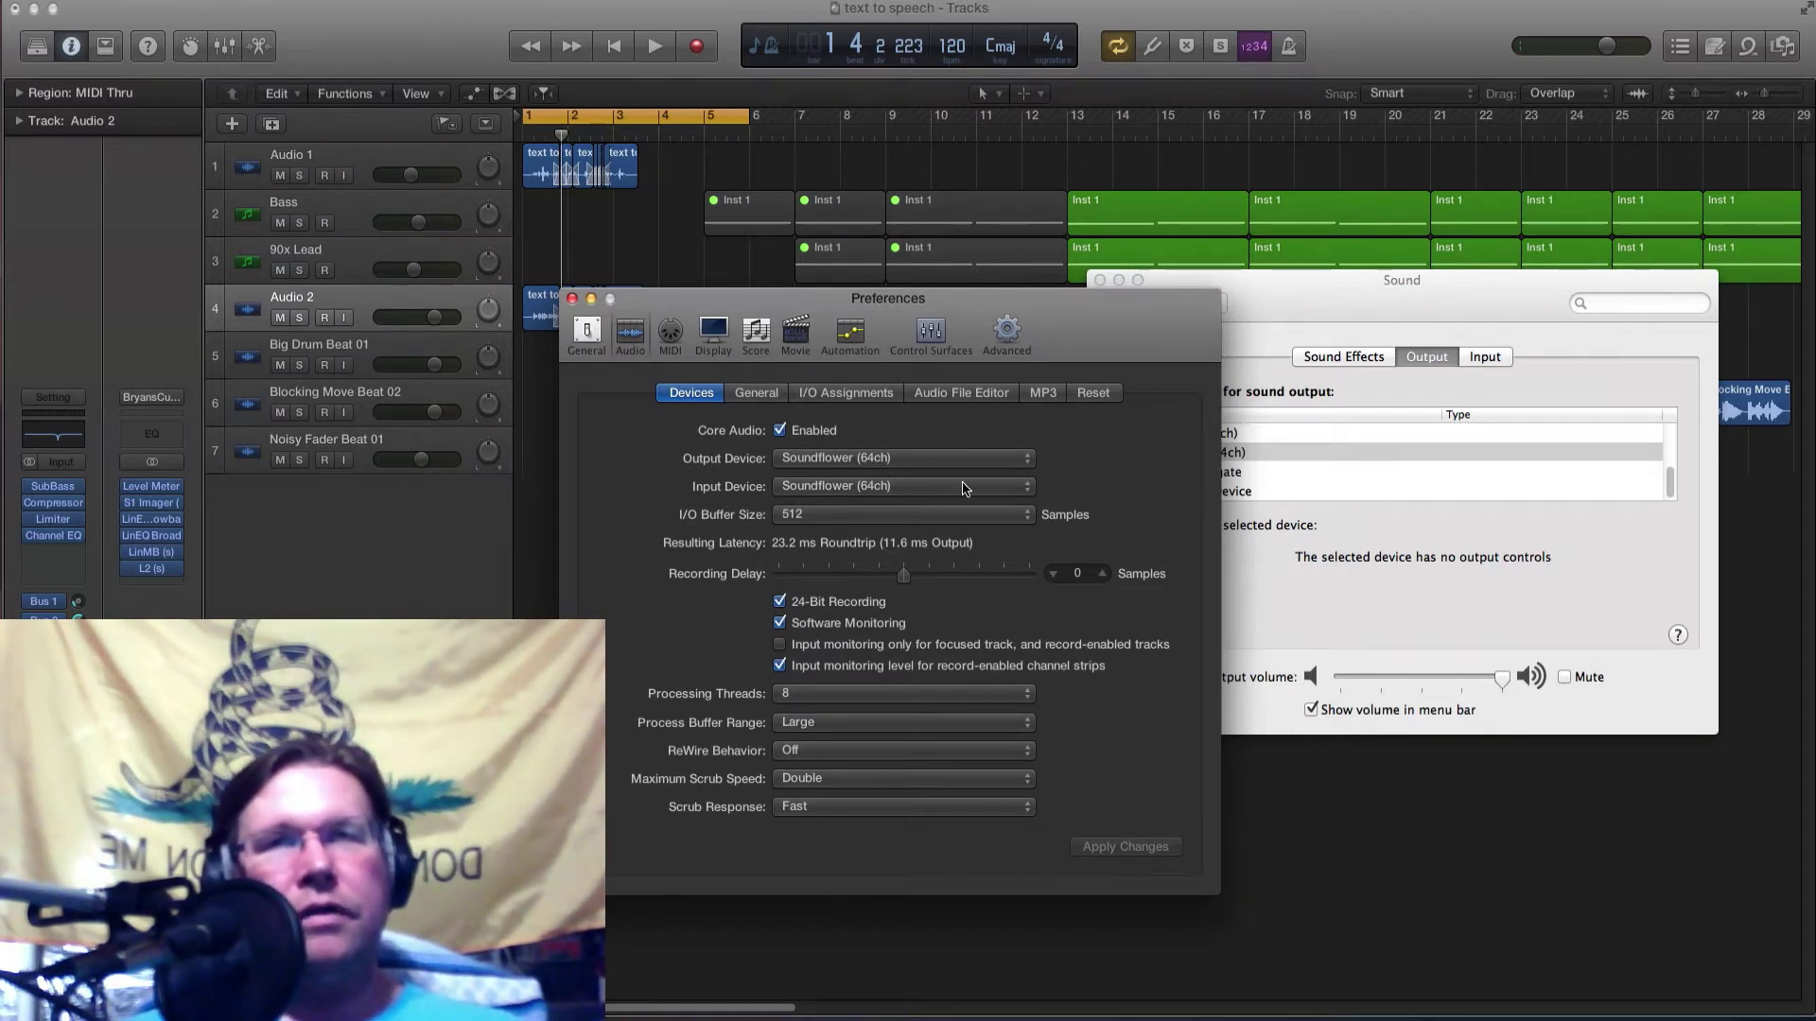
drag(1251, 308, 1220, 369)
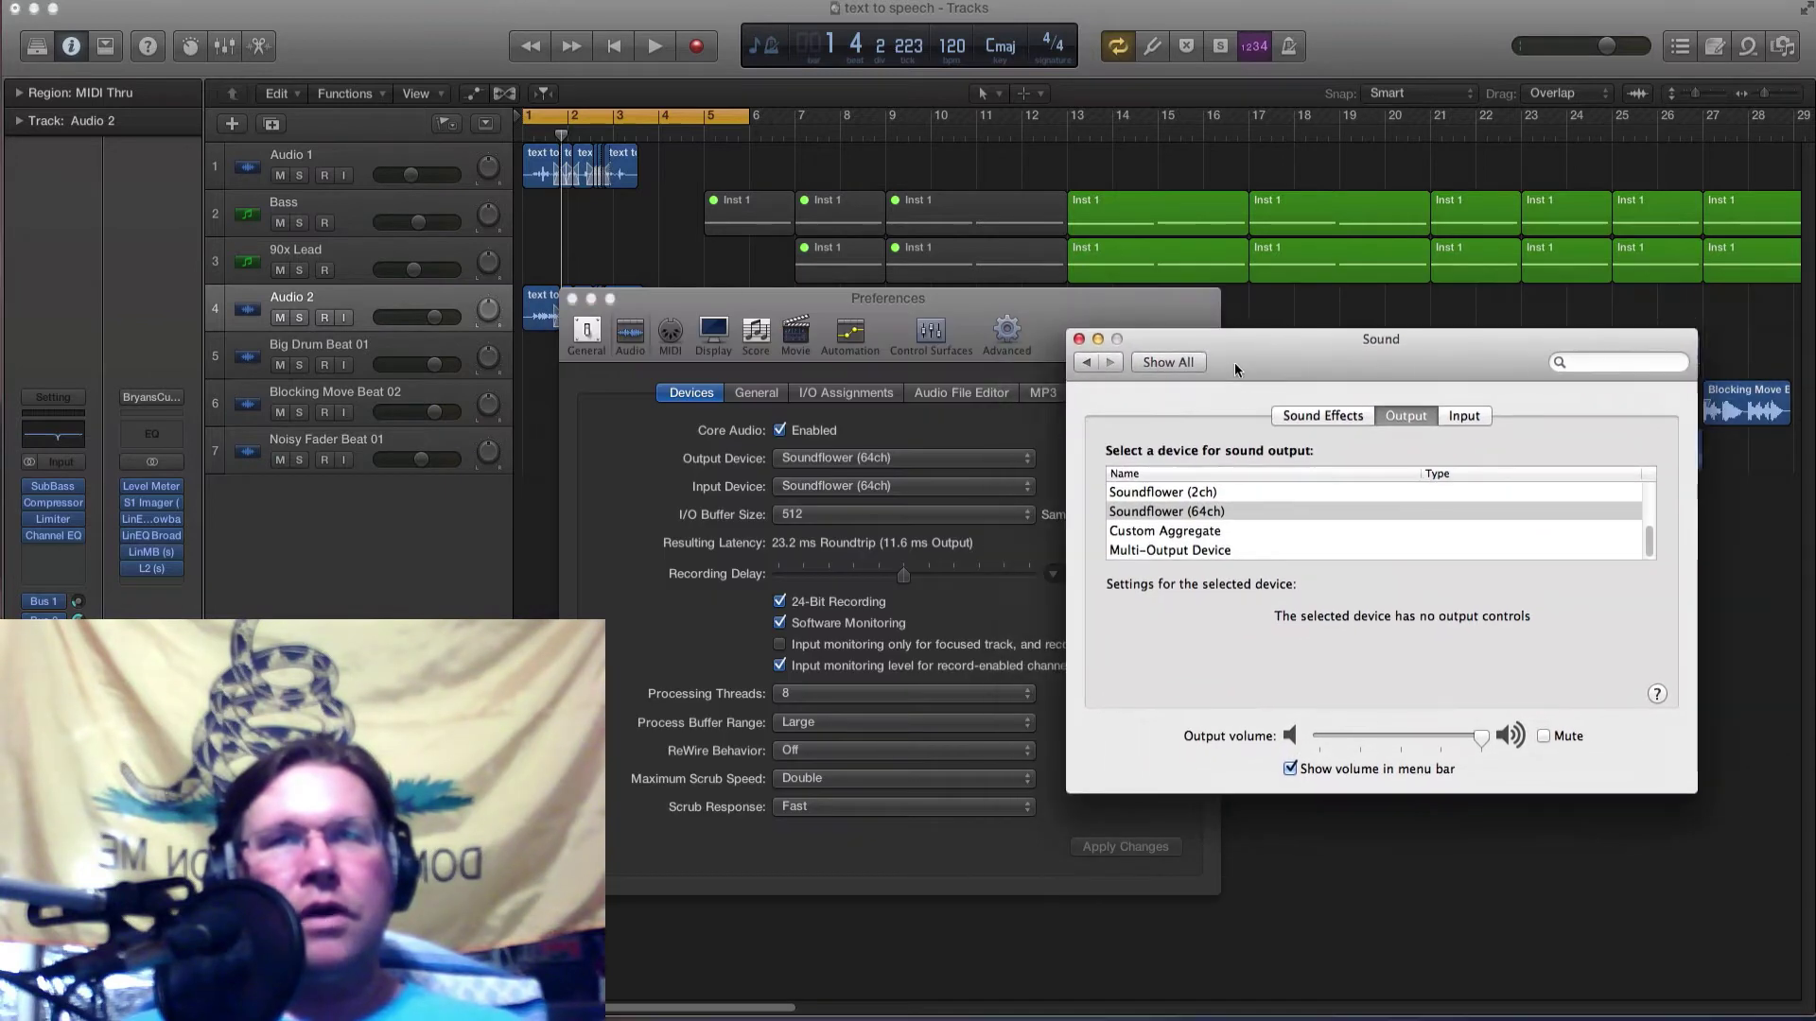
click(1057, 321)
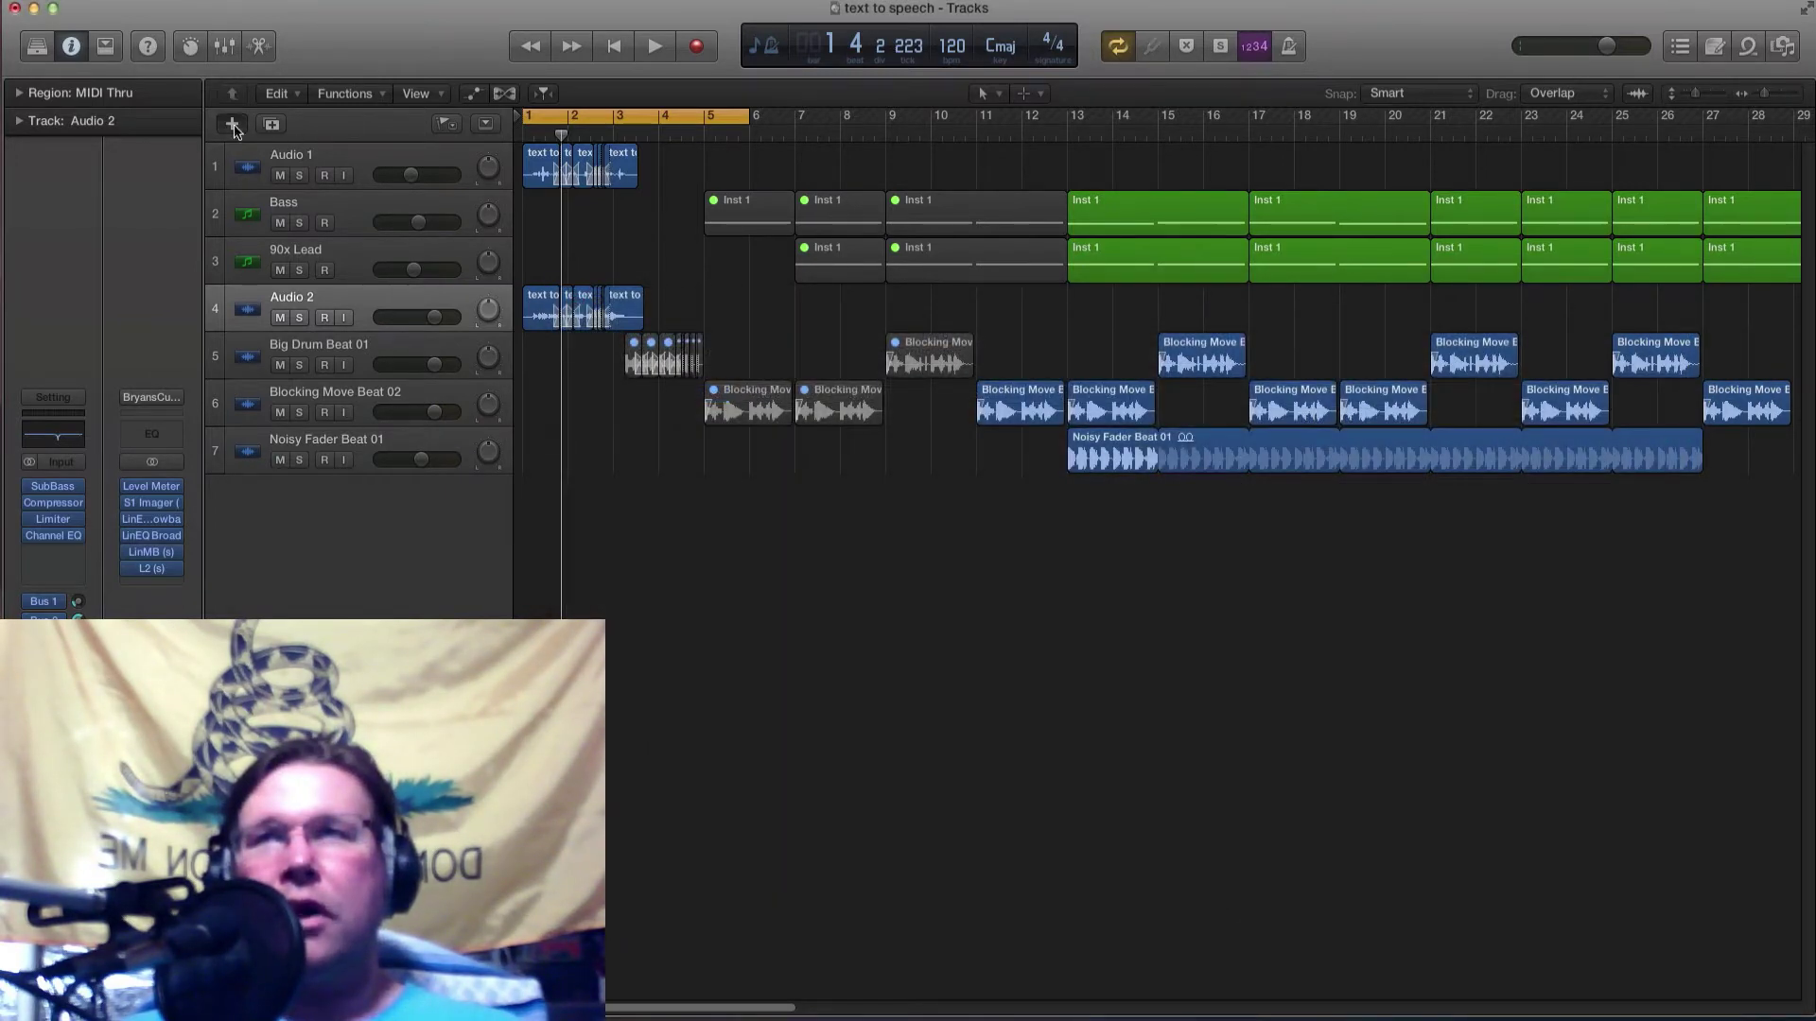
Add a new Audio track with input left at No Input and output on Output 1 + 2.
click(232, 123)
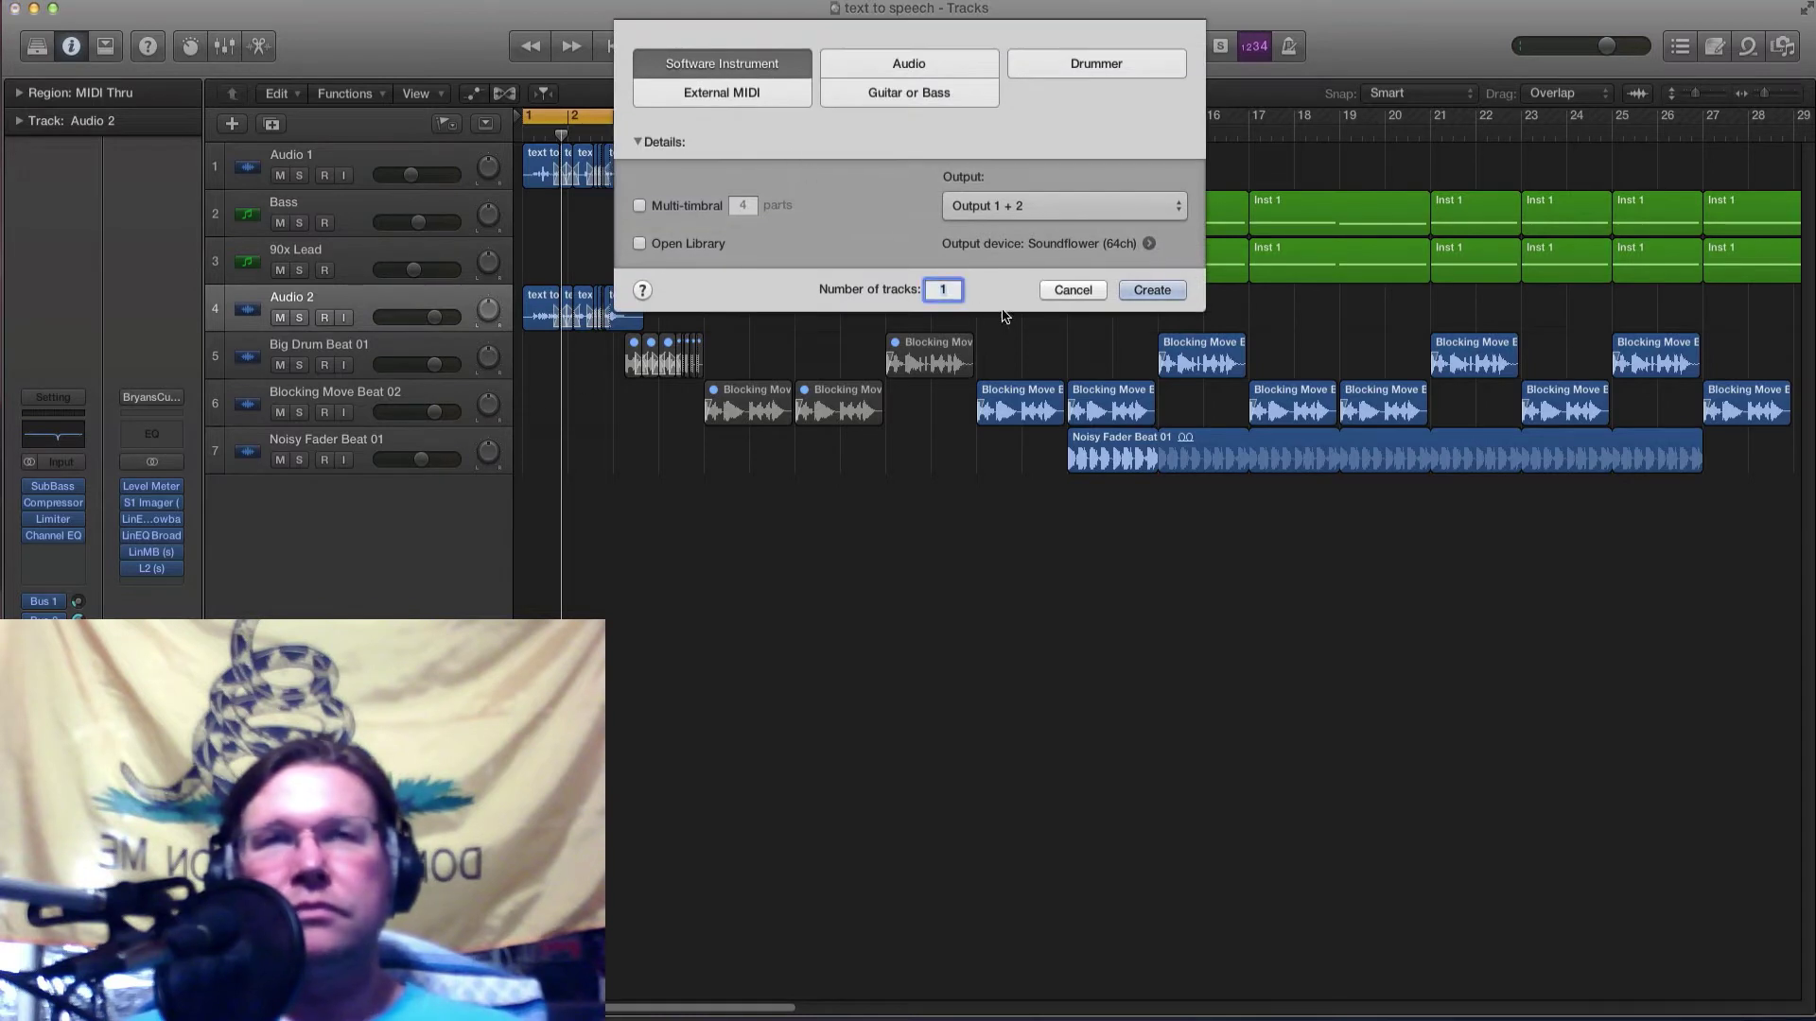
click(885, 72)
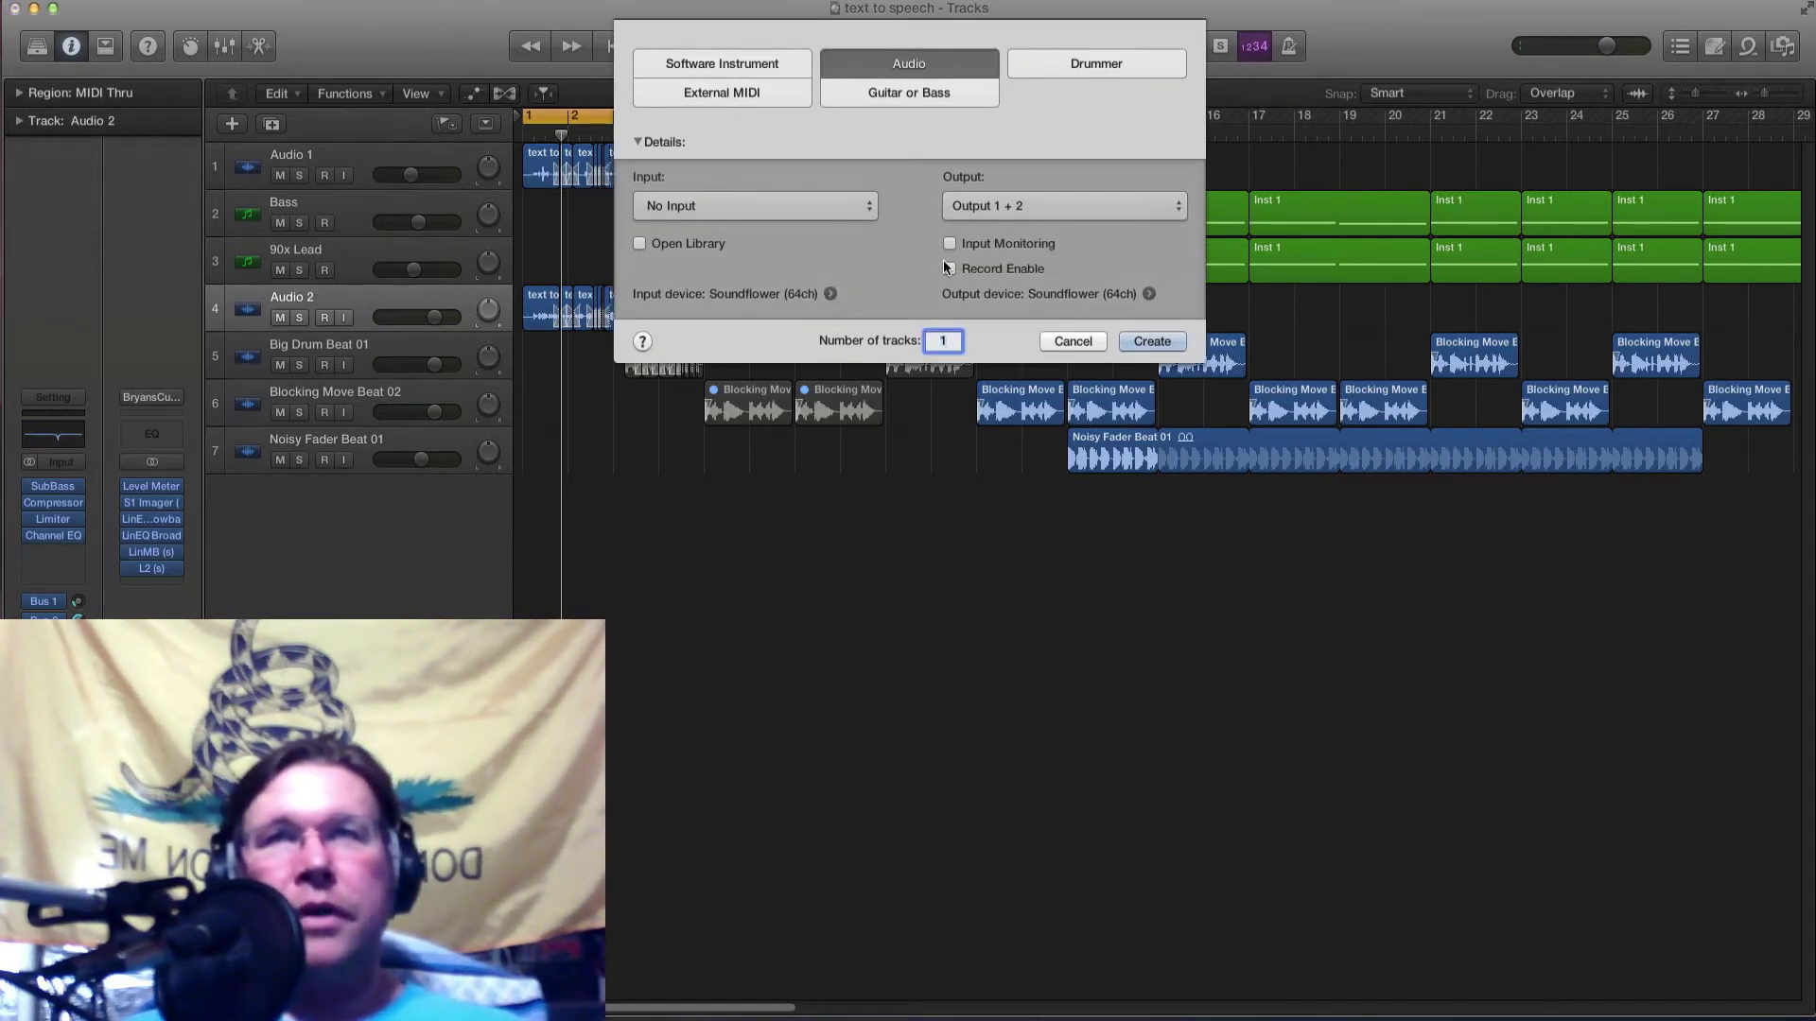
click(803, 208)
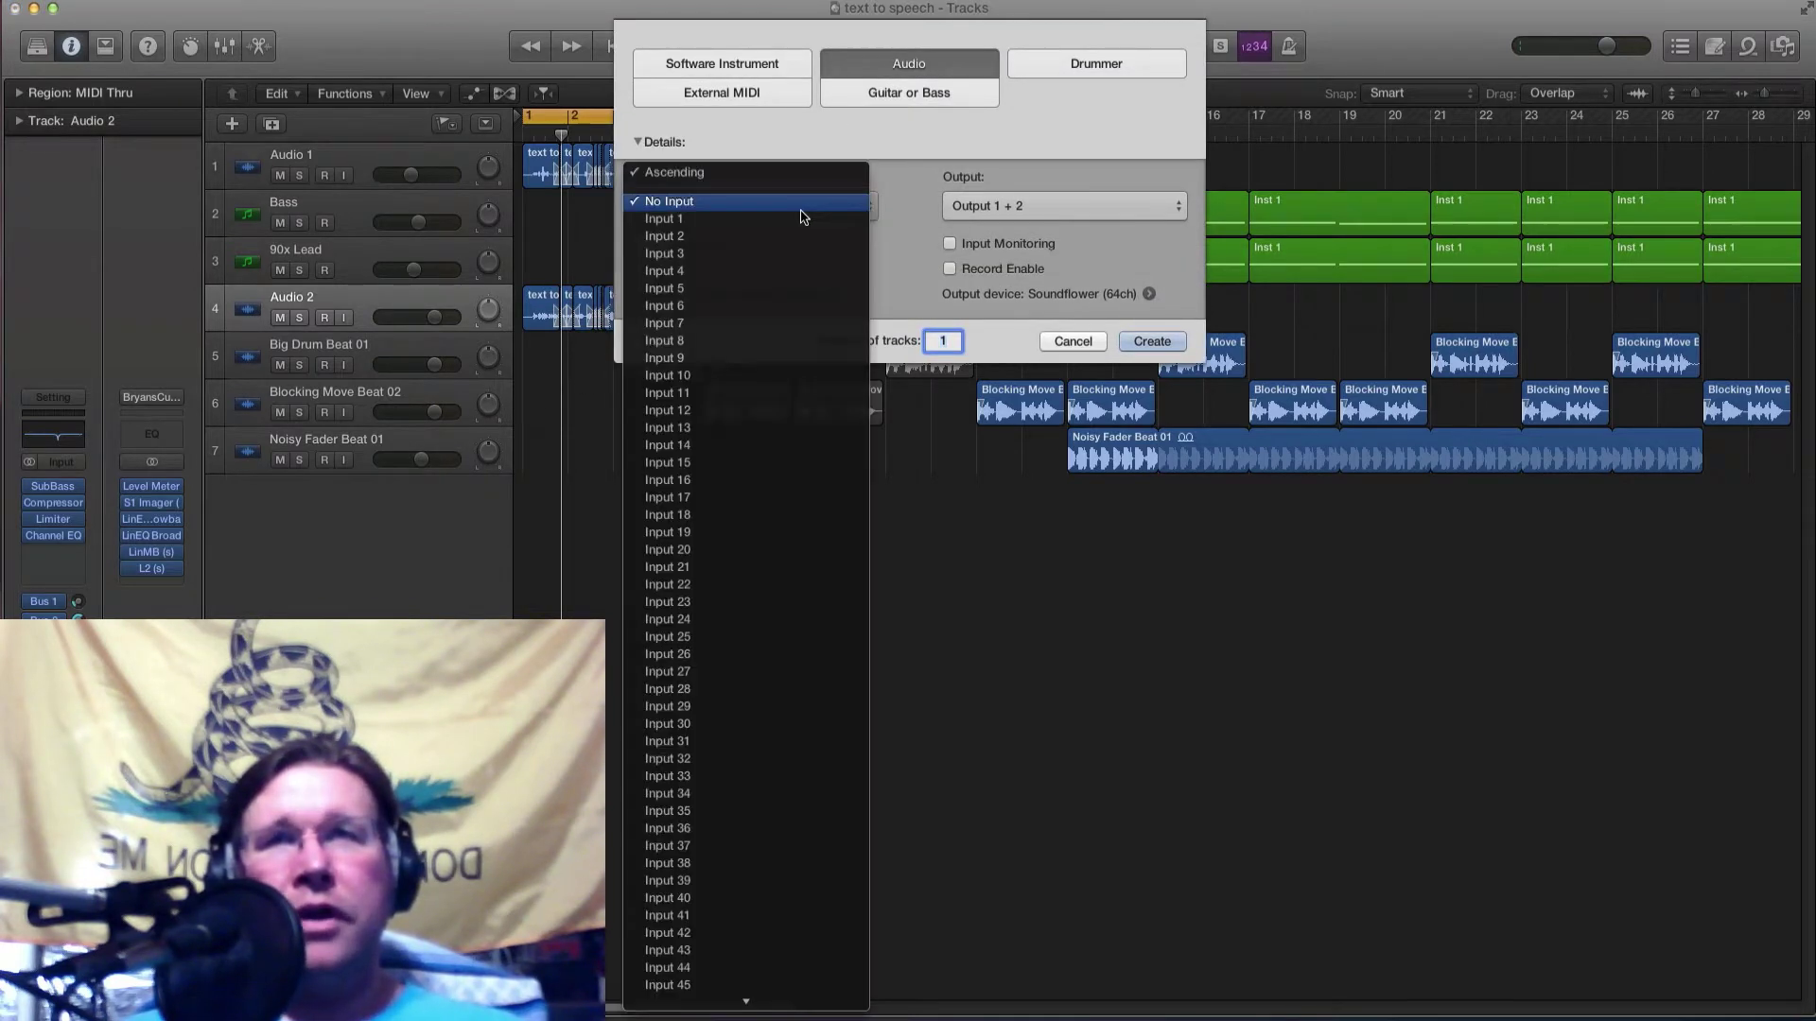
click(801, 27)
click(714, 205)
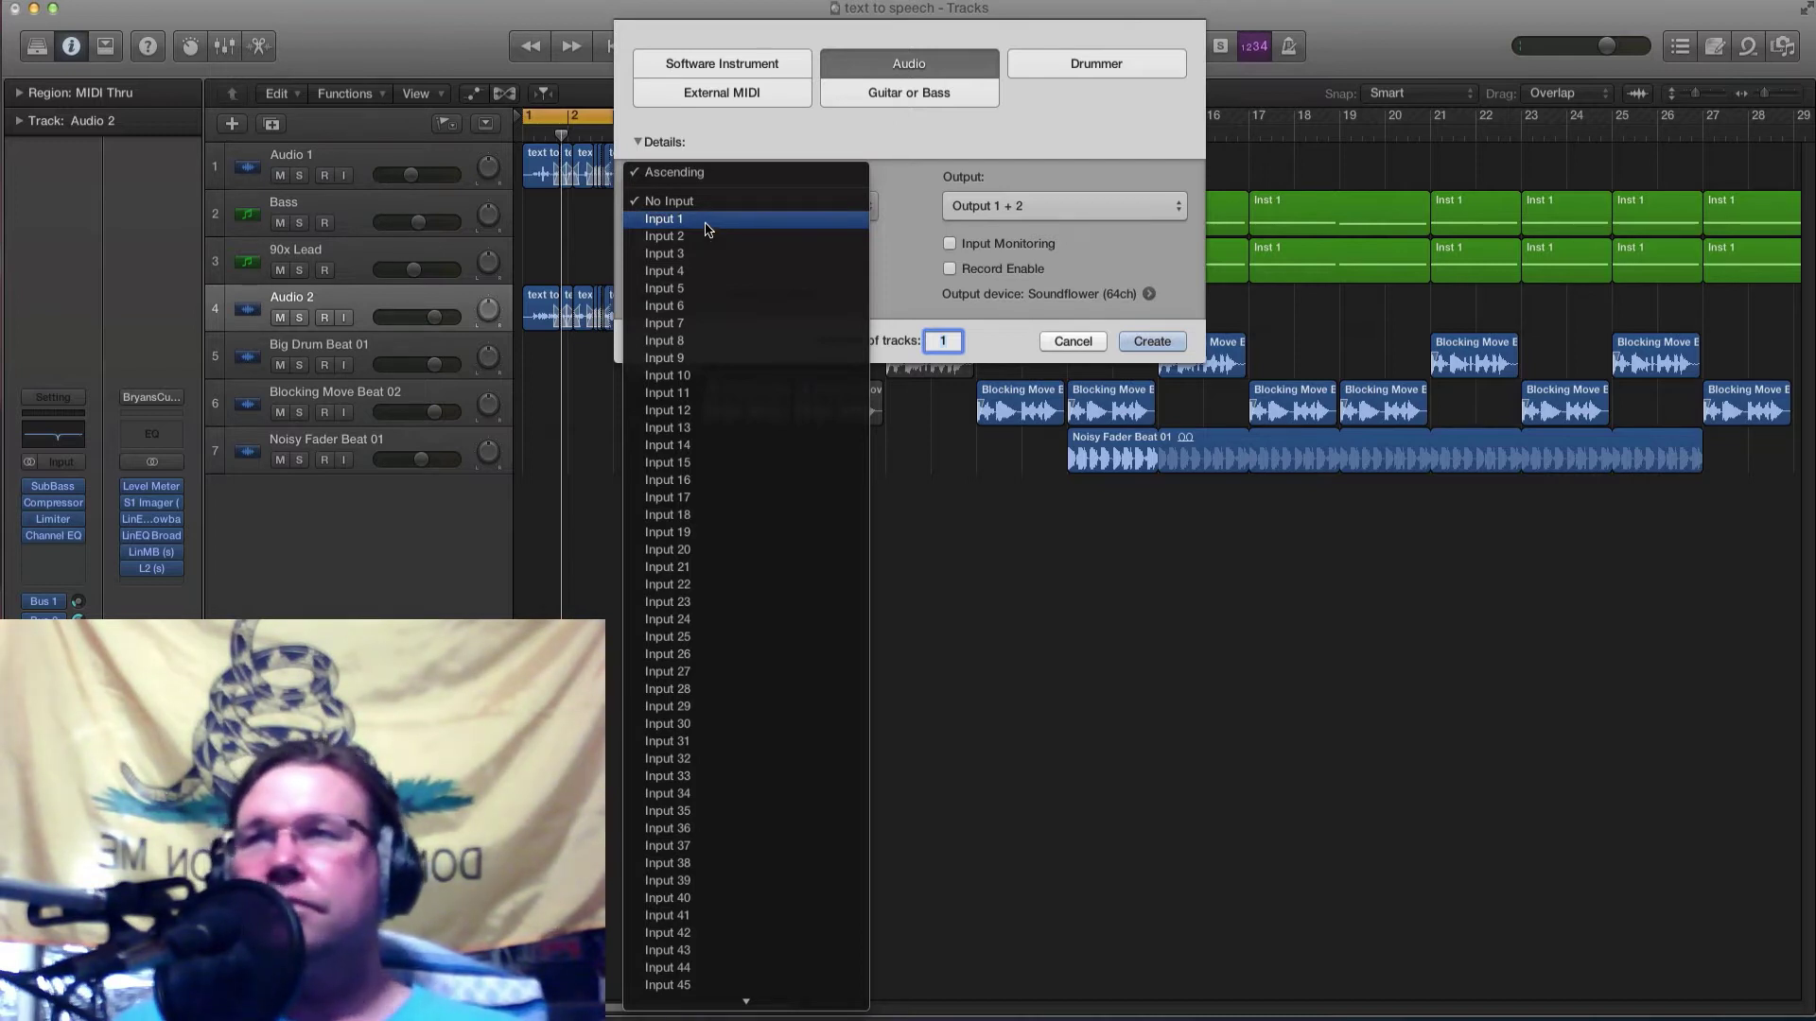
click(921, 136)
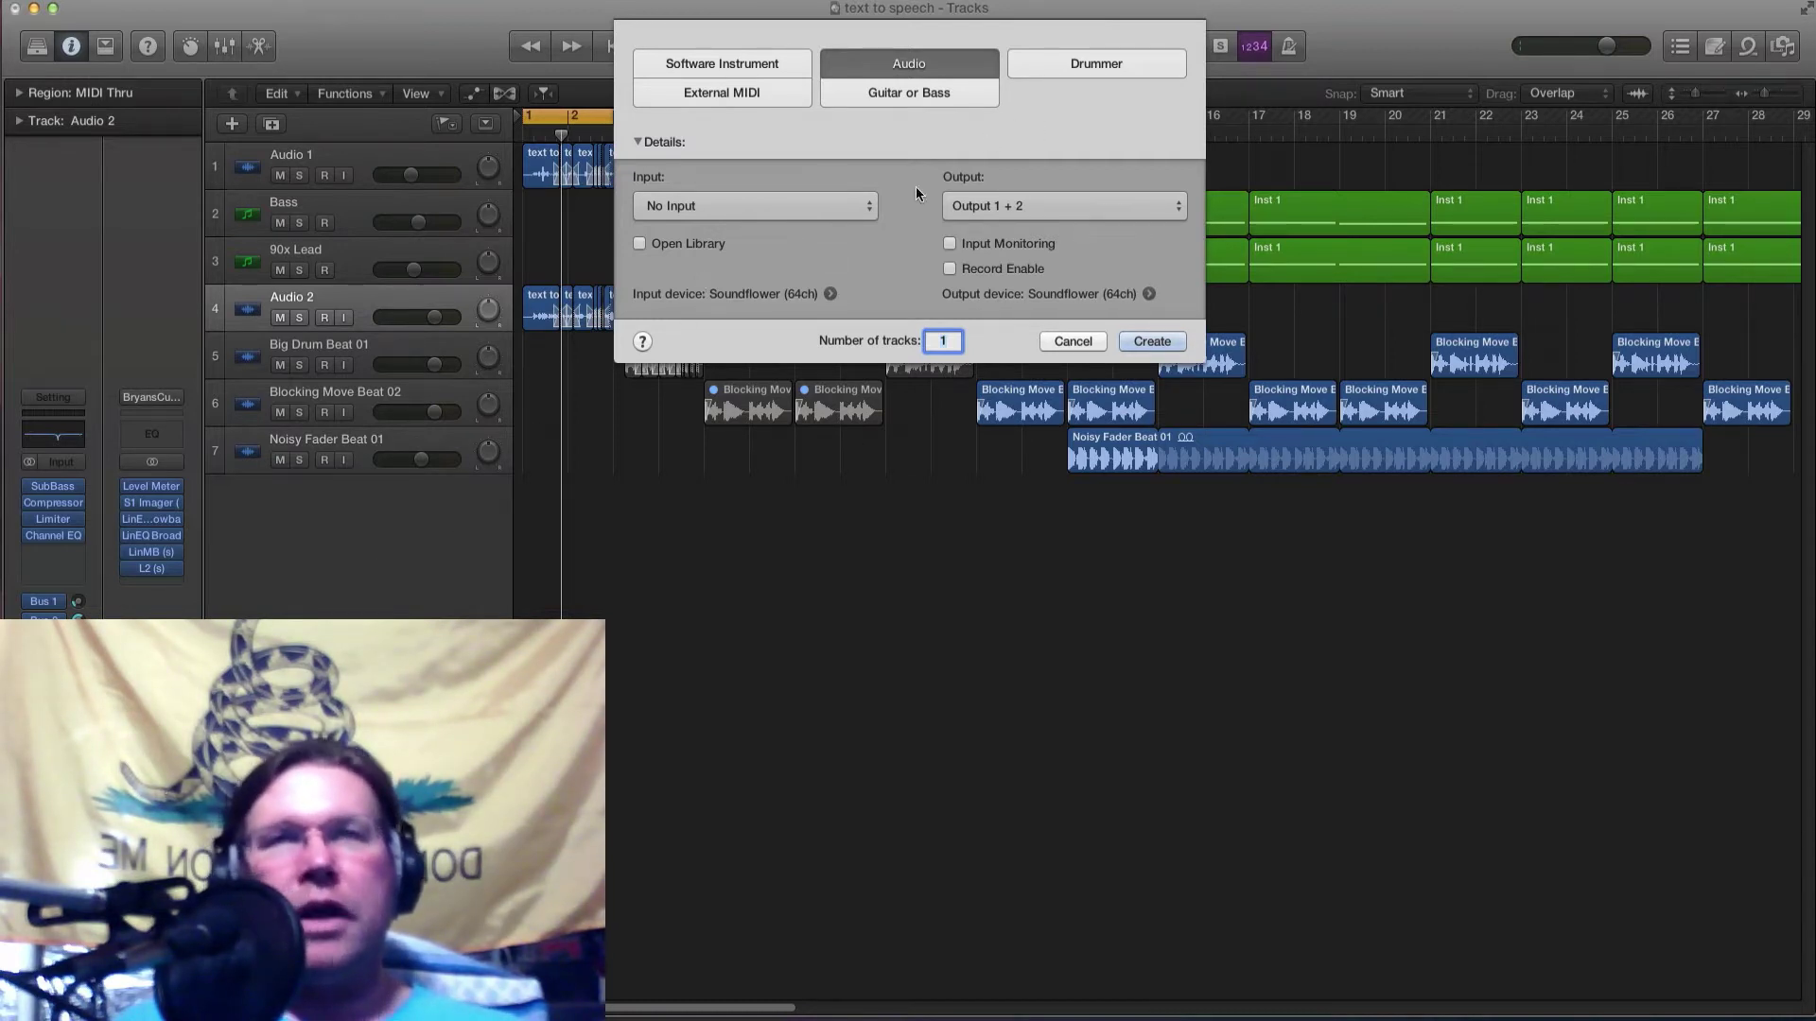
Cancel the new track and let Ableton's LogicProHacks-VO set record the mic and Logic inputs.
click(1071, 342)
key(super+Tab)
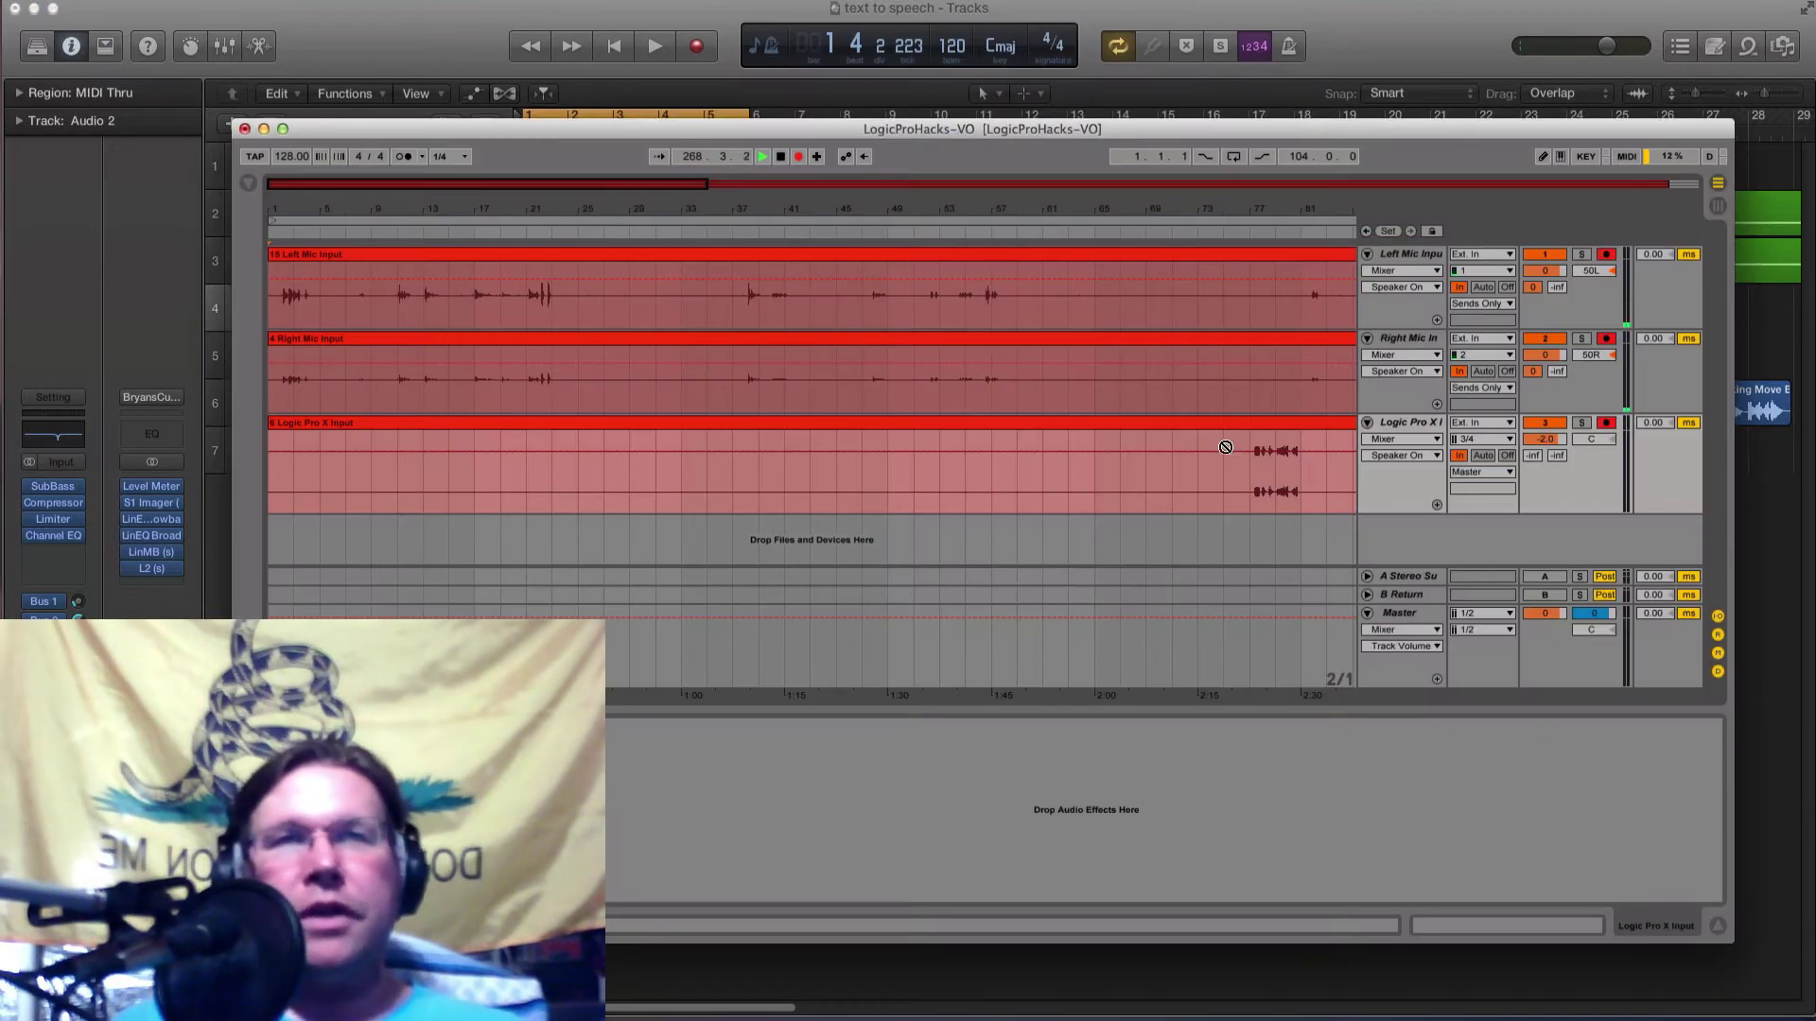
mouse_move(1021, 132)
mouse_down()
mouse_move(980, 149)
mouse_move(1025, 161)
mouse_up()
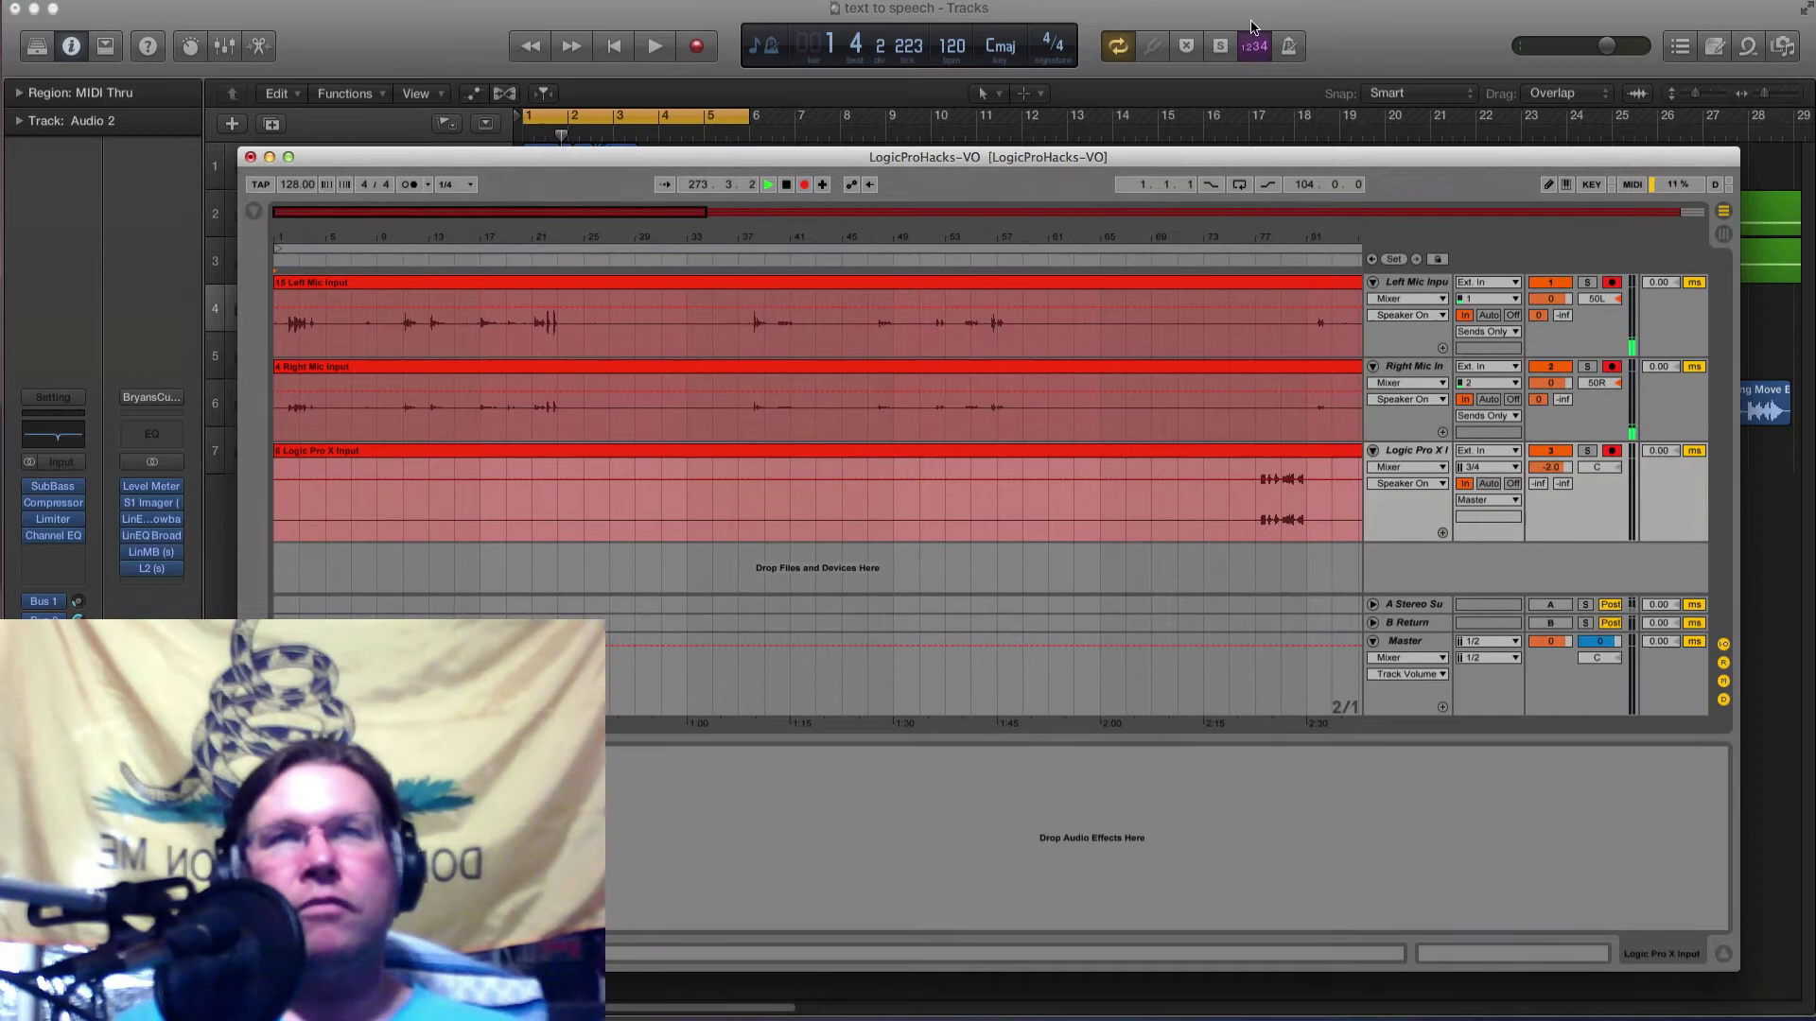
drag(1235, 153, 1210, 149)
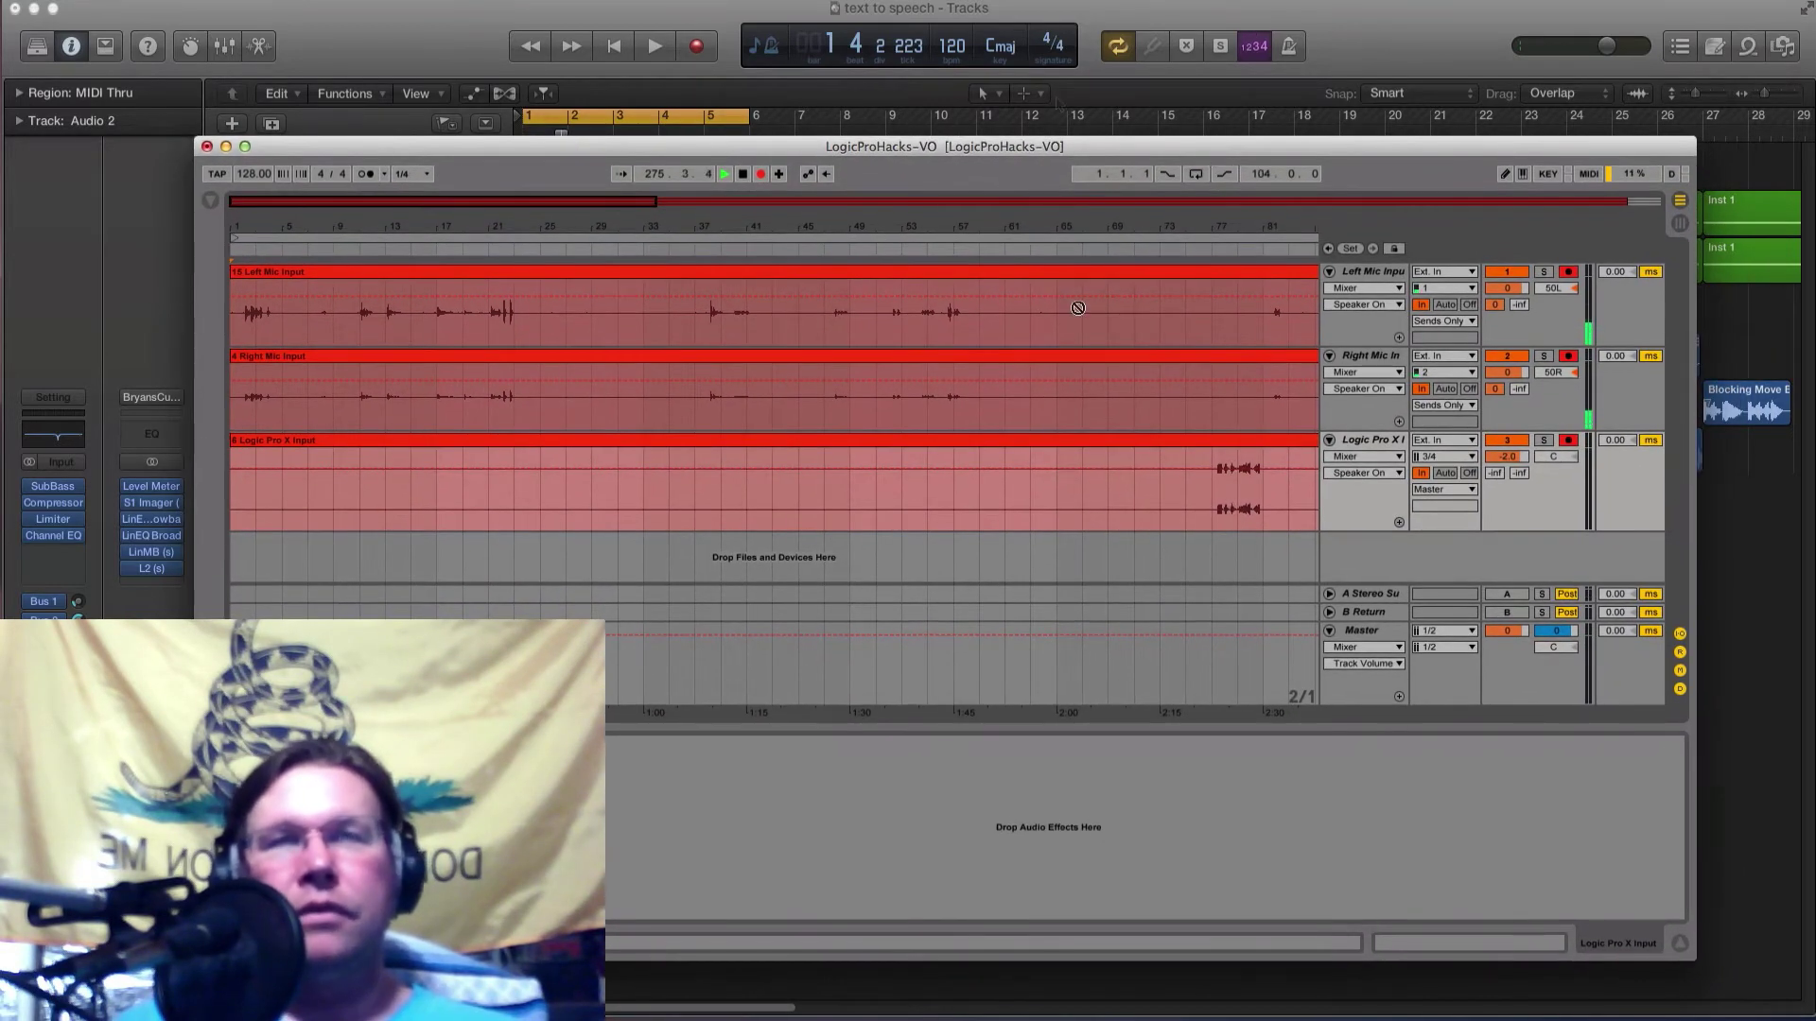
drag(1072, 153, 1023, 147)
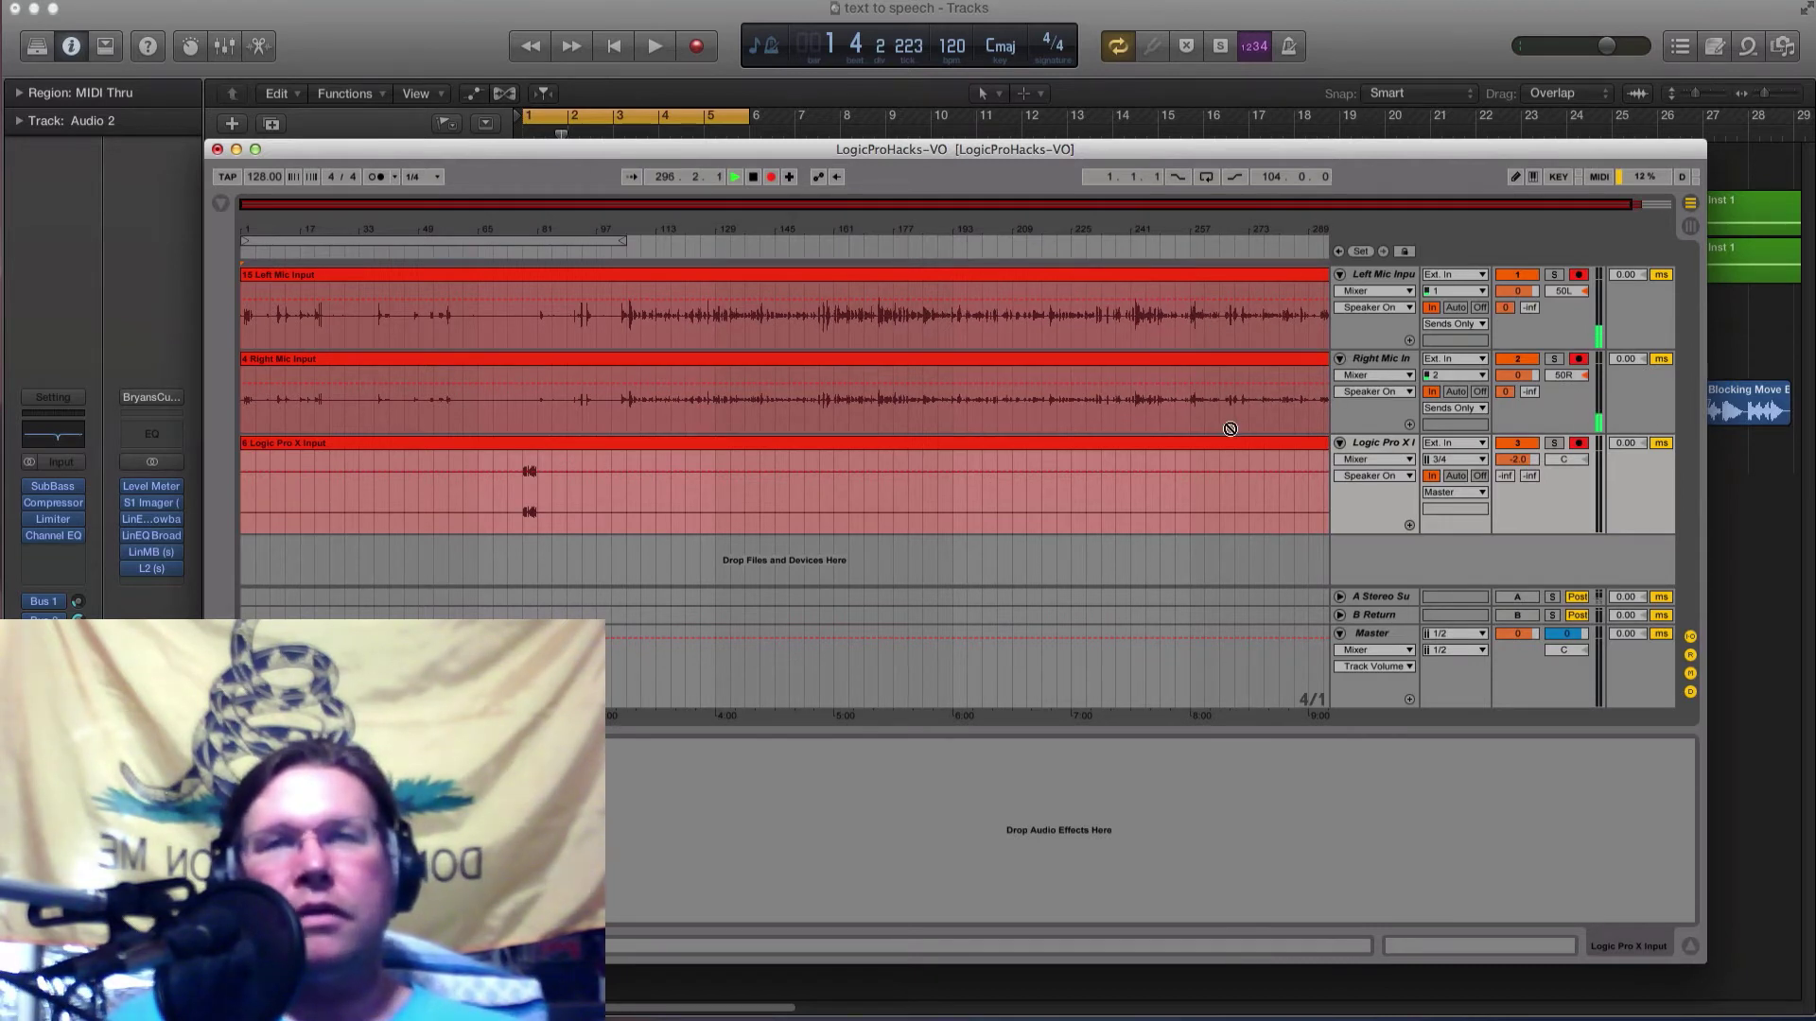
mouse_move(1315, 152)
mouse_down()
mouse_move(1331, 149)
mouse_move(1300, 146)
mouse_move(1320, 142)
mouse_move(1302, 181)
mouse_move(1245, 164)
mouse_move(1346, 141)
mouse_move(1313, 157)
mouse_move(1298, 137)
mouse_up()
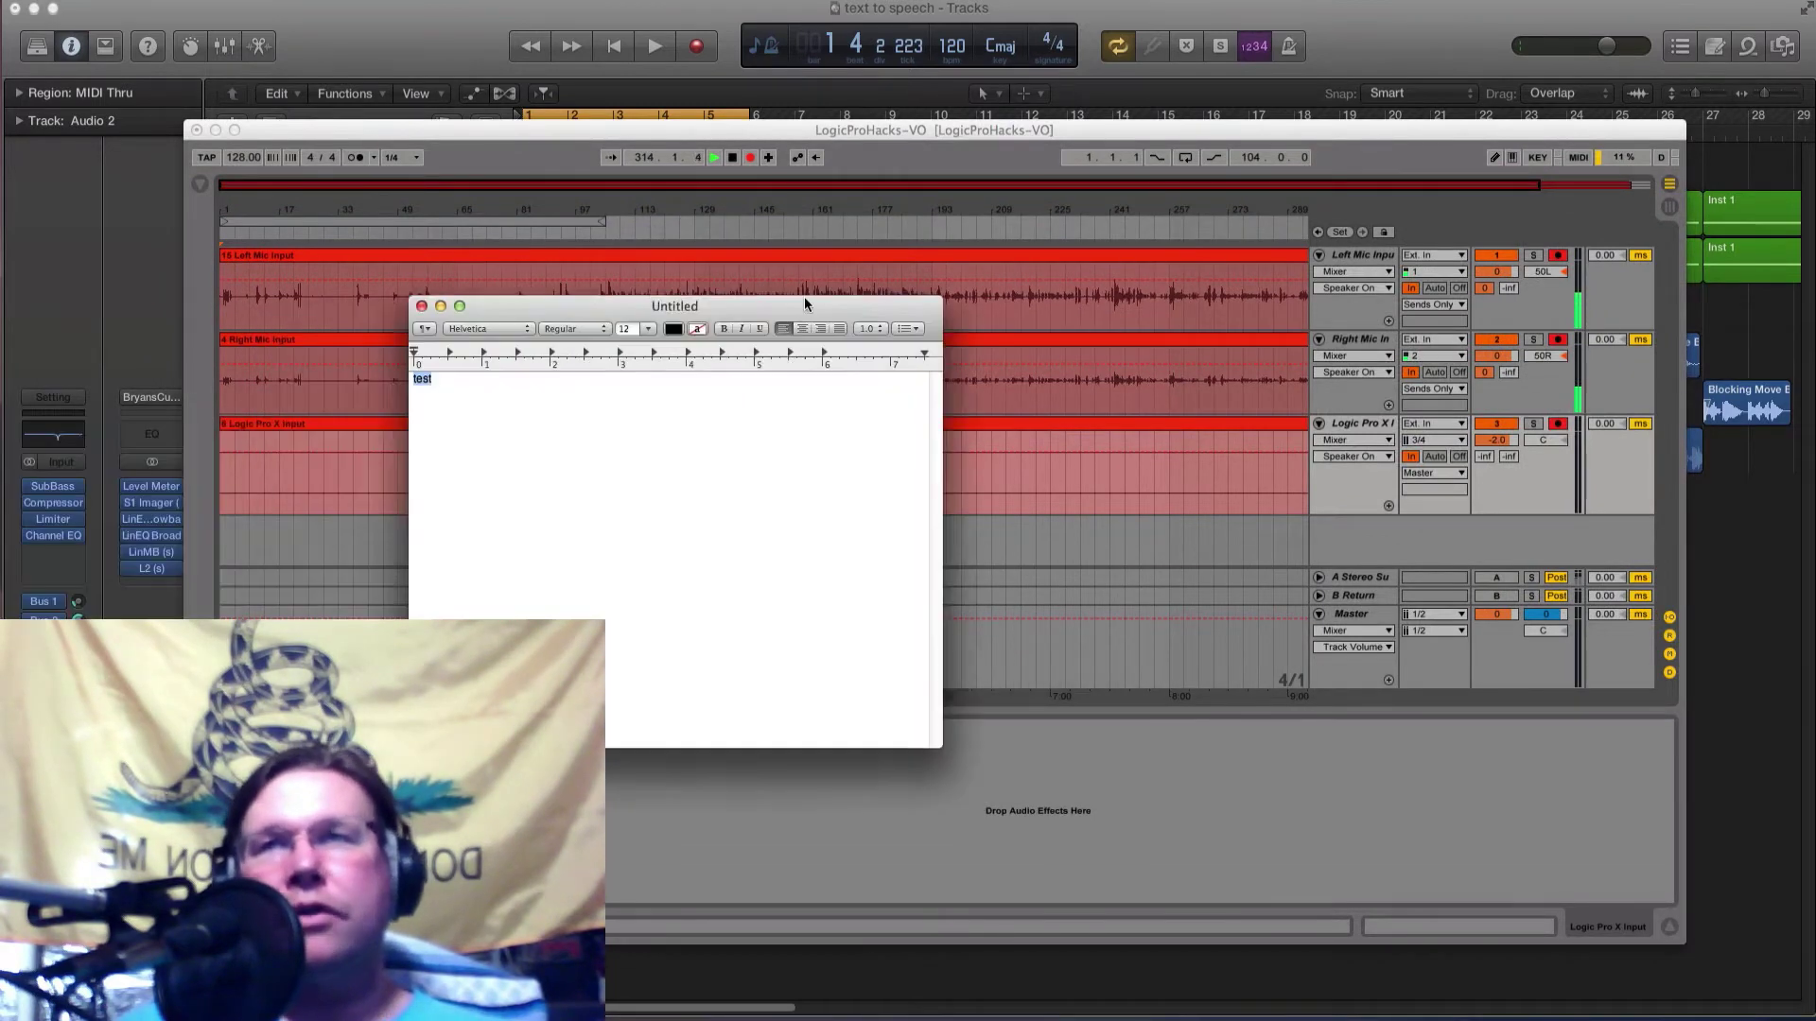
Move the 'test' TextEdit window aside and reopen the Speech pane's Text to Speech settings.
drag(785, 299, 1228, 514)
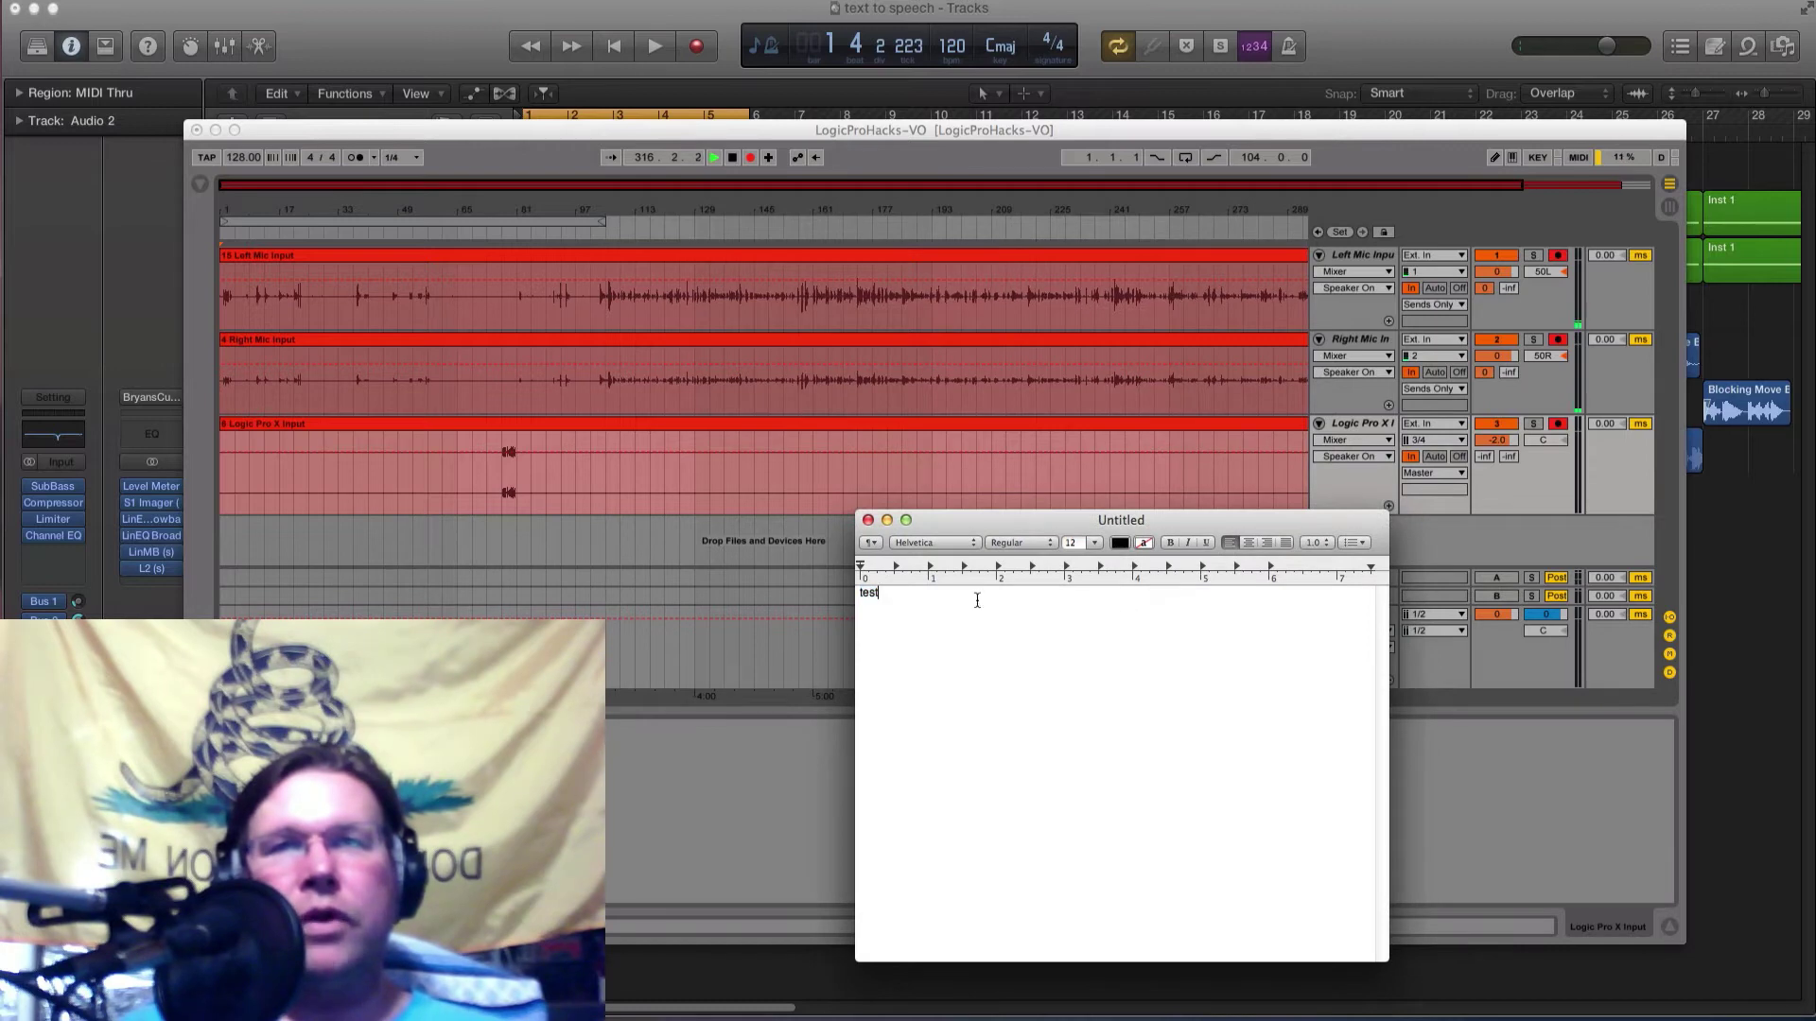
key(alt+F12)
drag(1113, 348, 1263, 352)
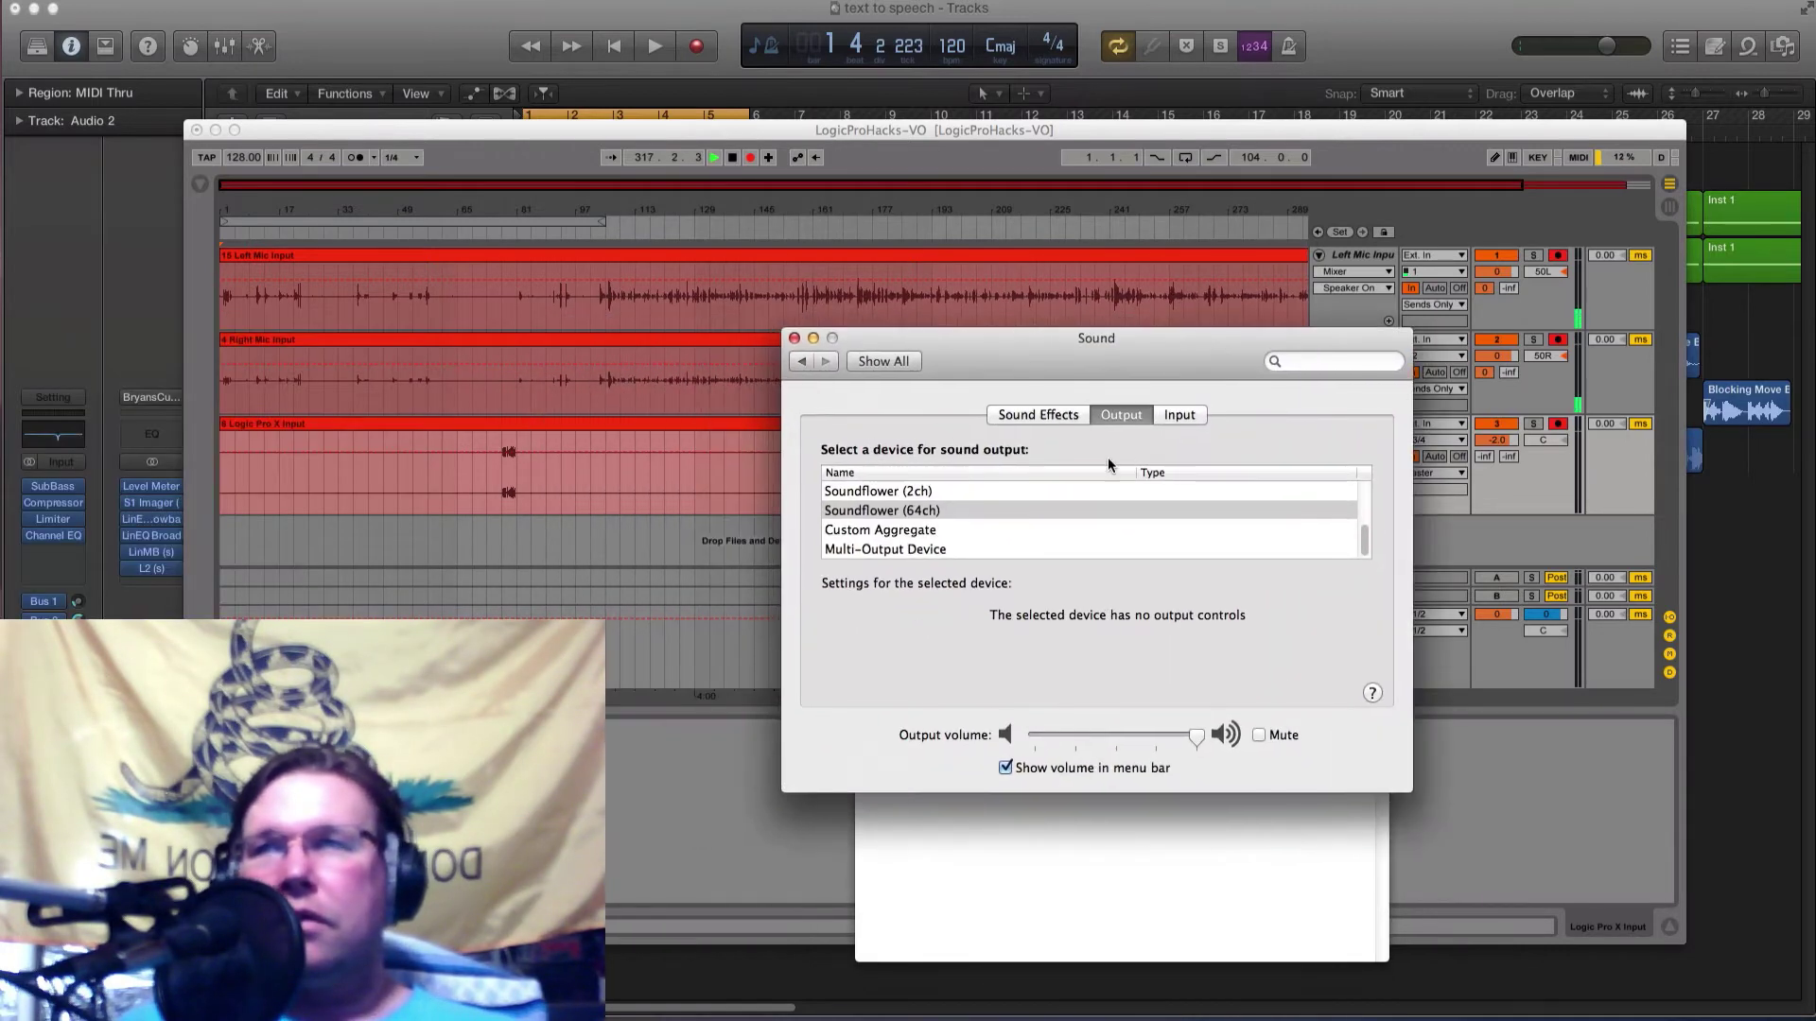
click(904, 364)
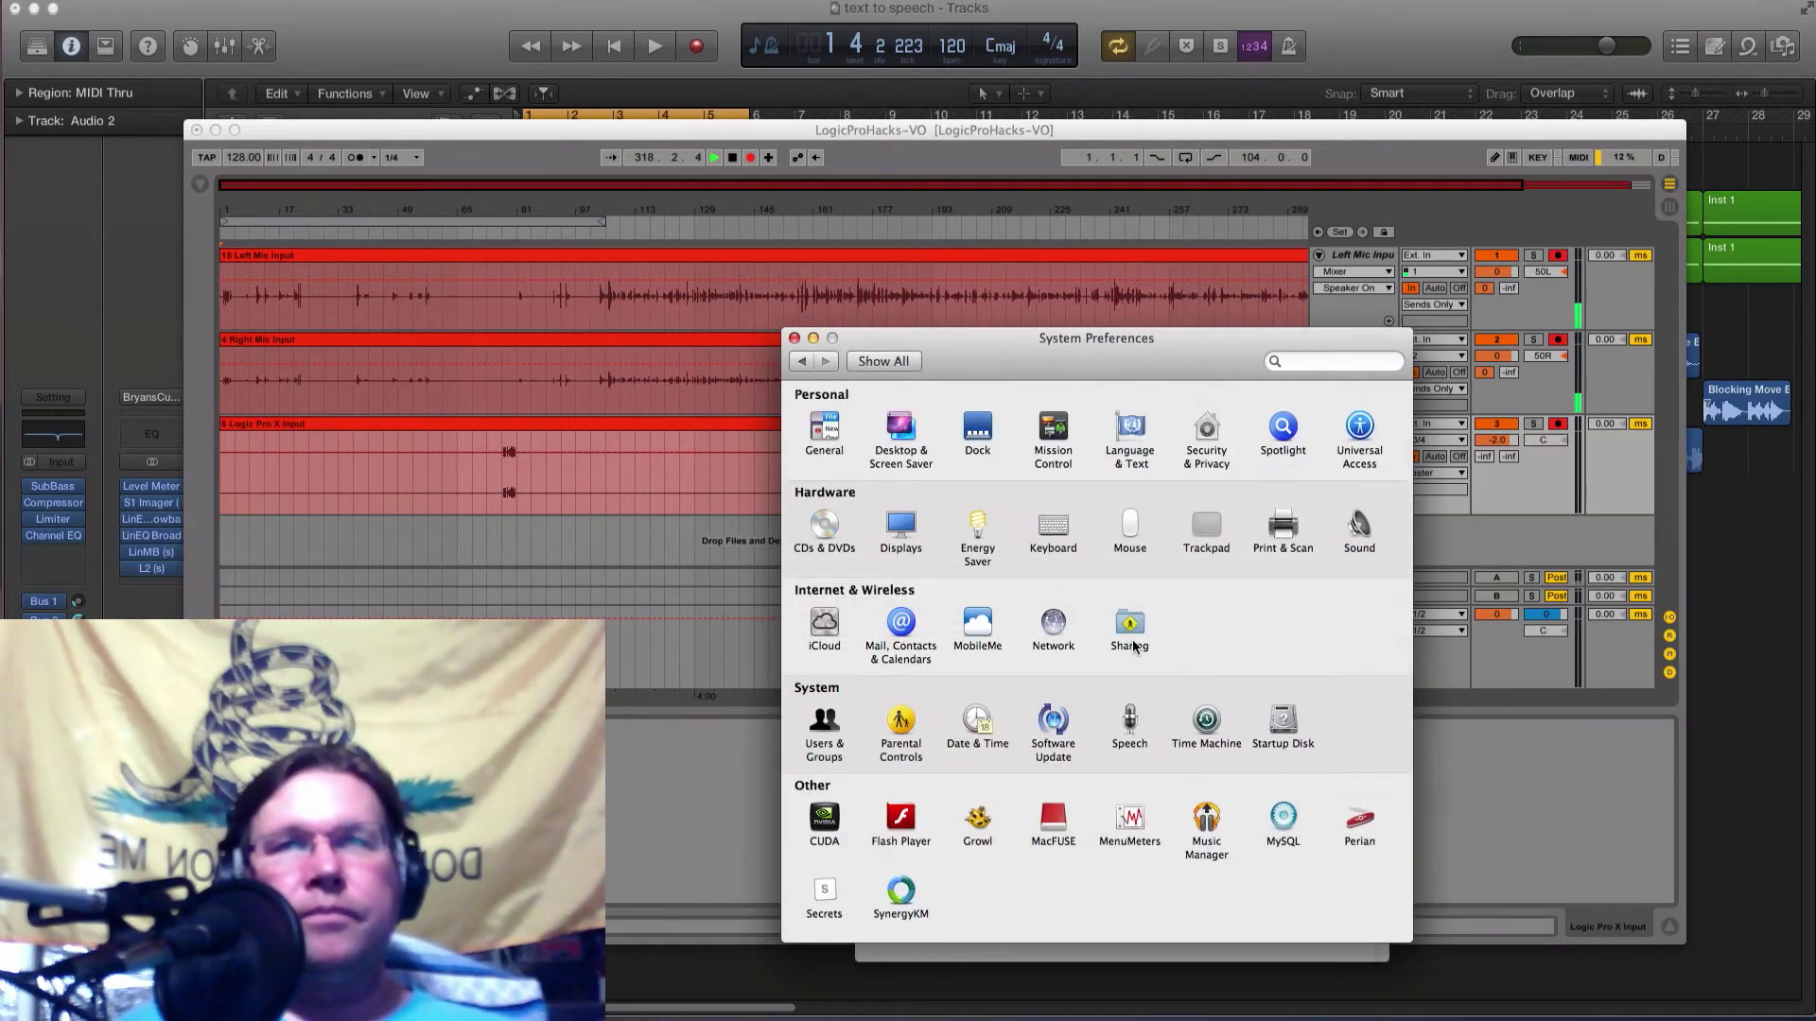
click(1133, 726)
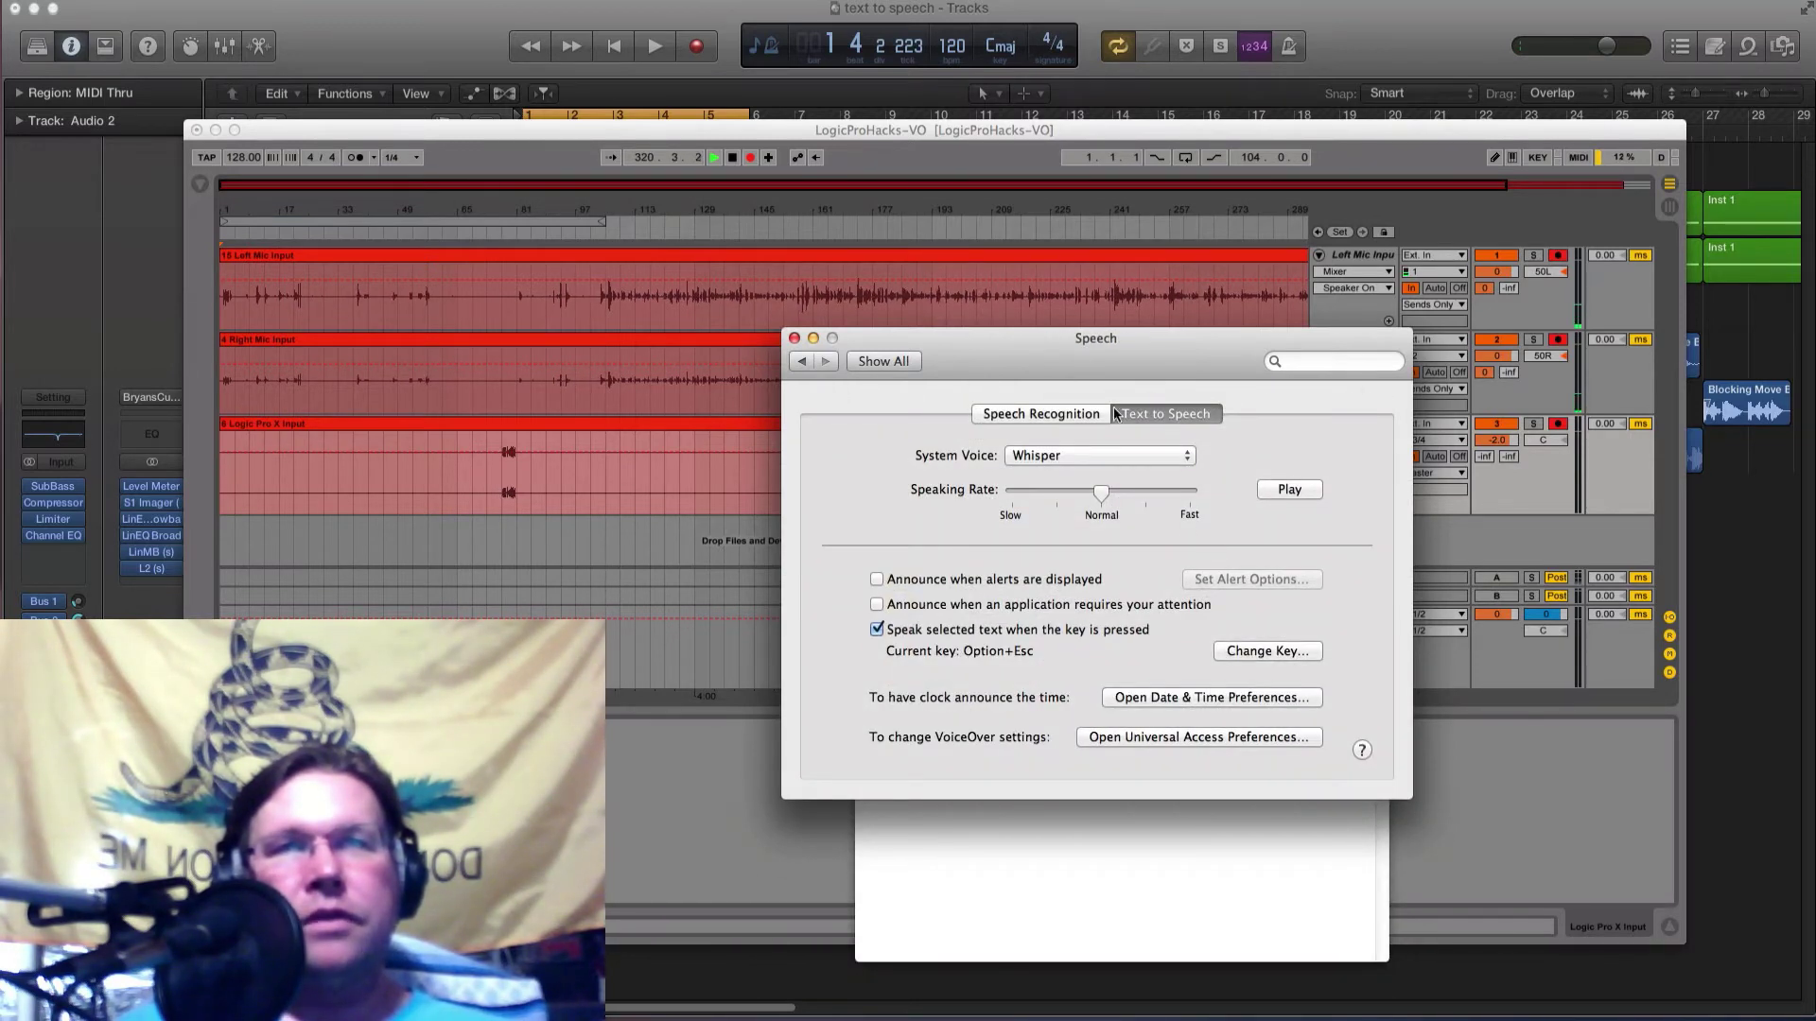
Switch the system voice from Whisper to Agnes and play its sample.
click(1094, 455)
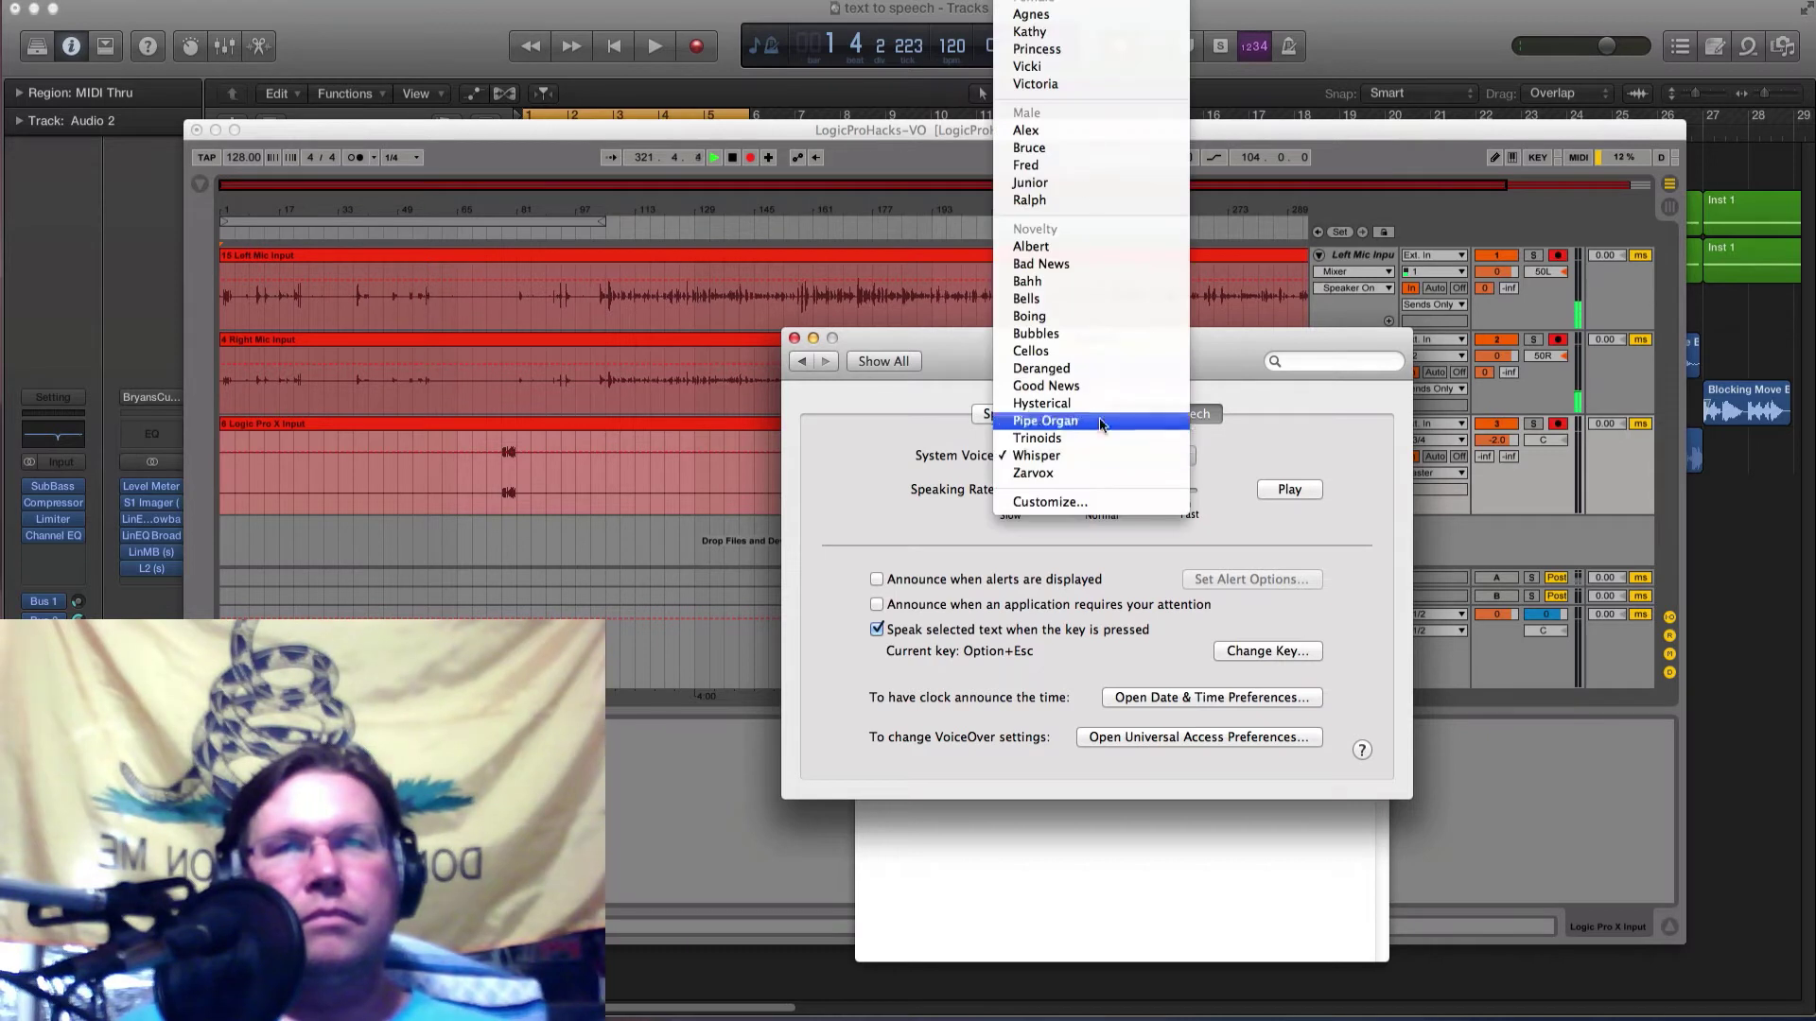
click(1063, 16)
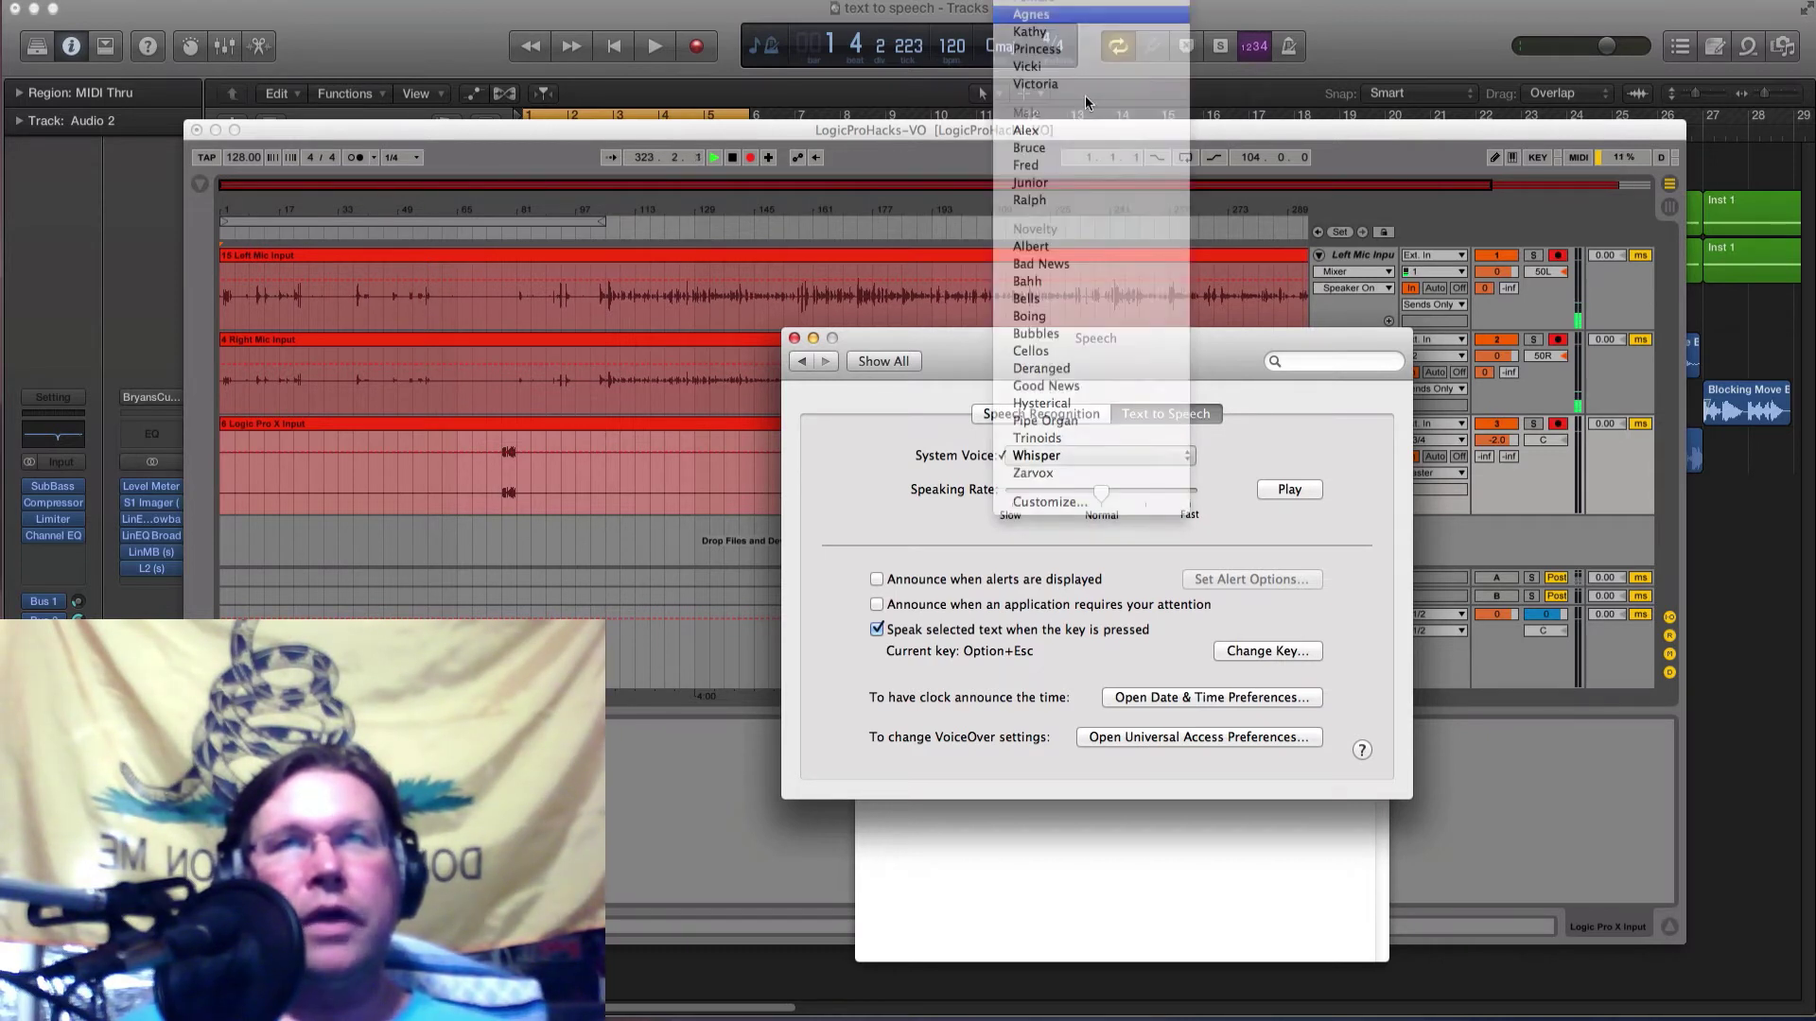
click(1303, 494)
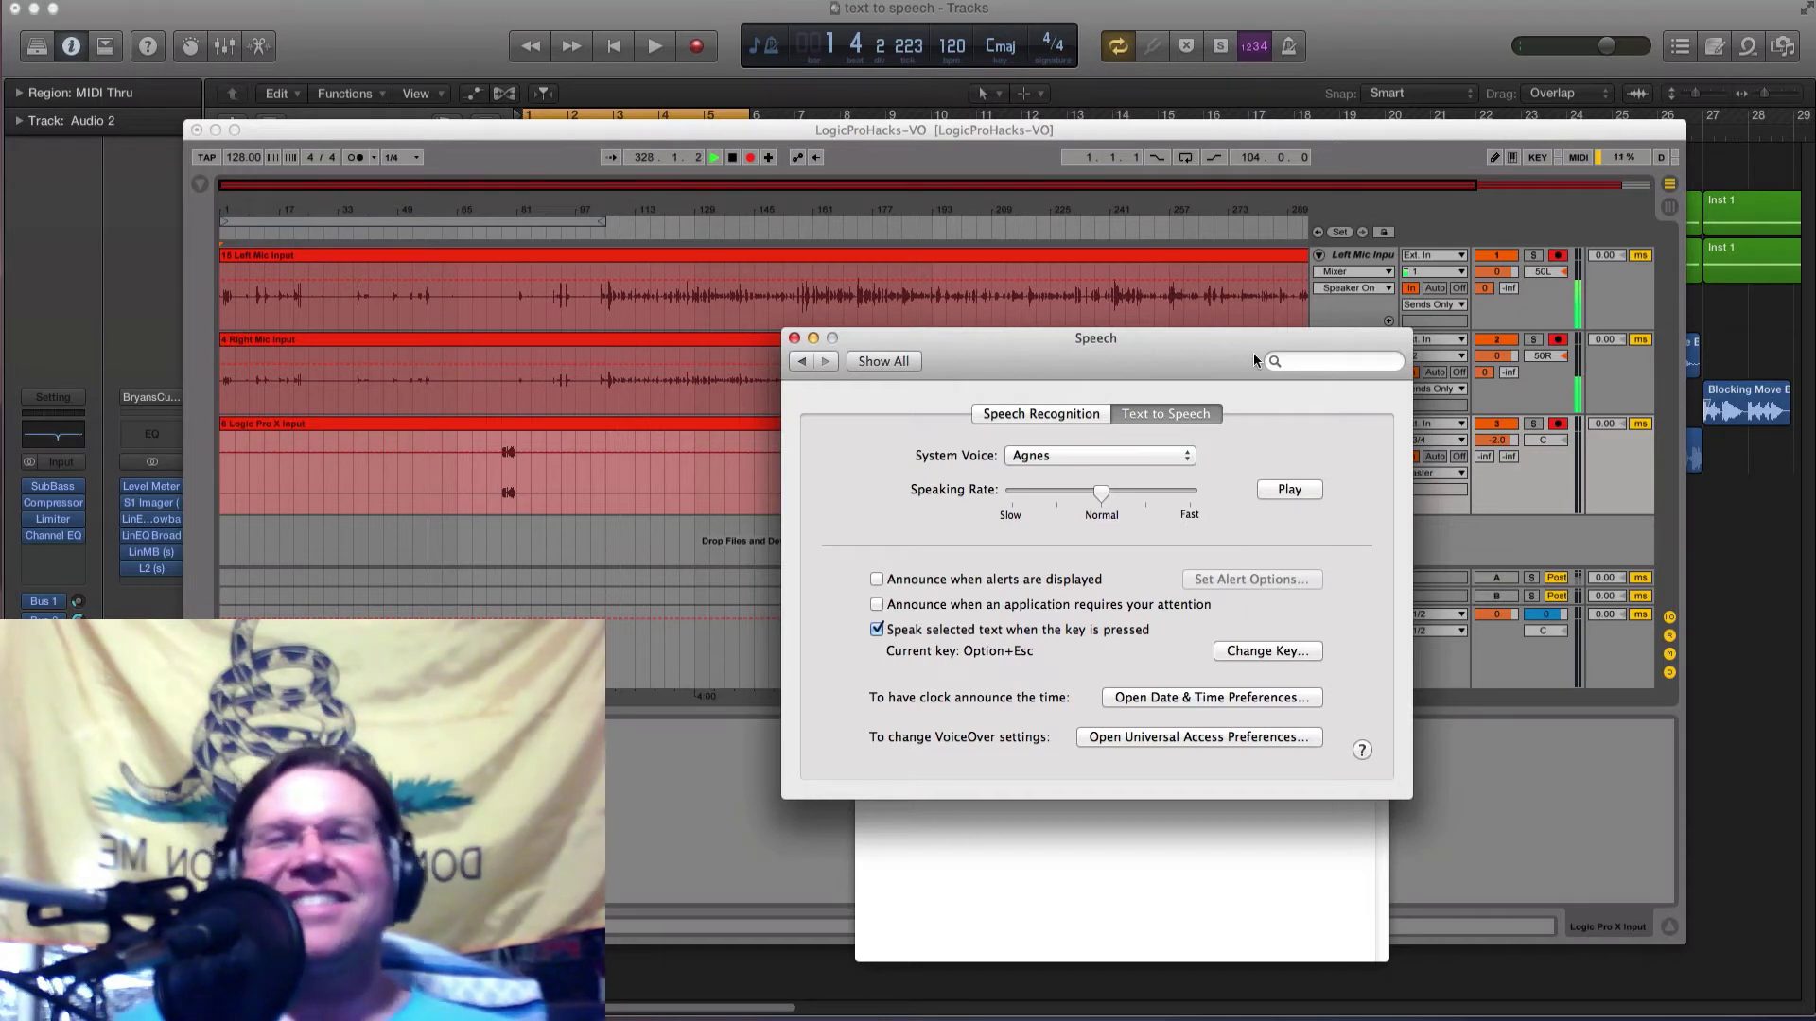
drag(1225, 354, 1145, 374)
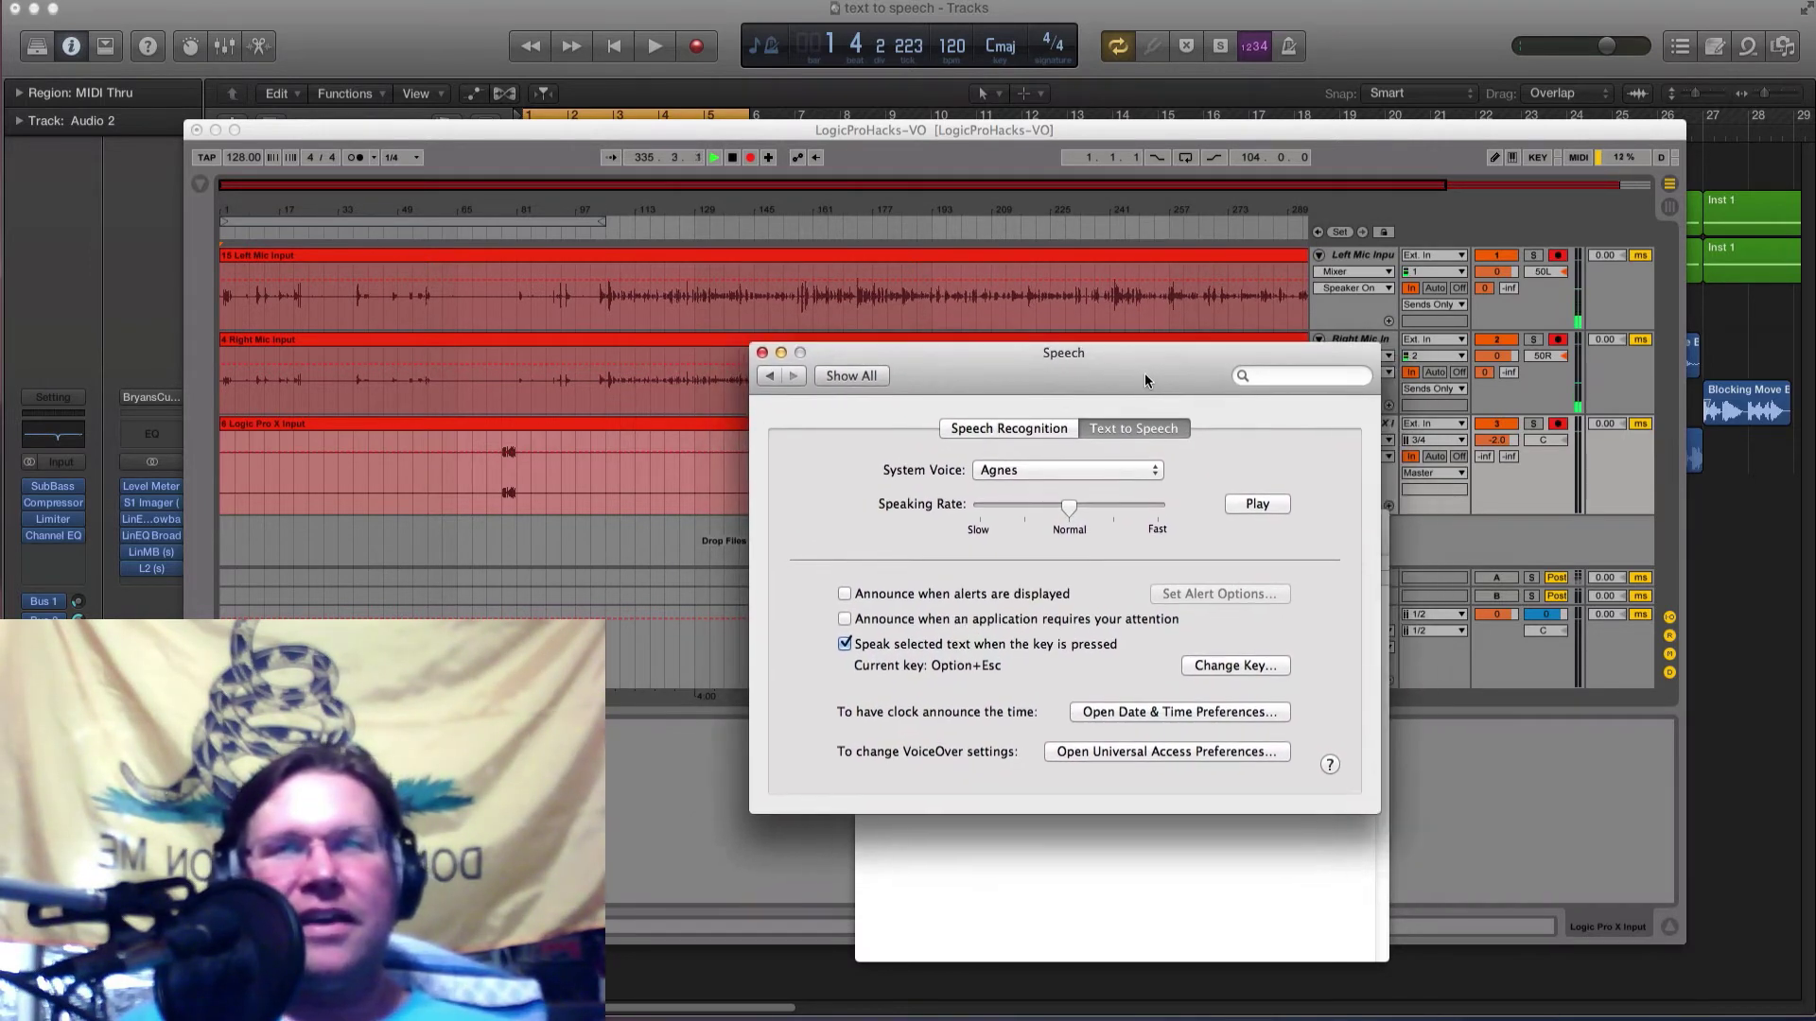
Audition the Kathy, Princess, Vicki and Victoria system voices.
click(1093, 473)
click(1076, 490)
click(1253, 504)
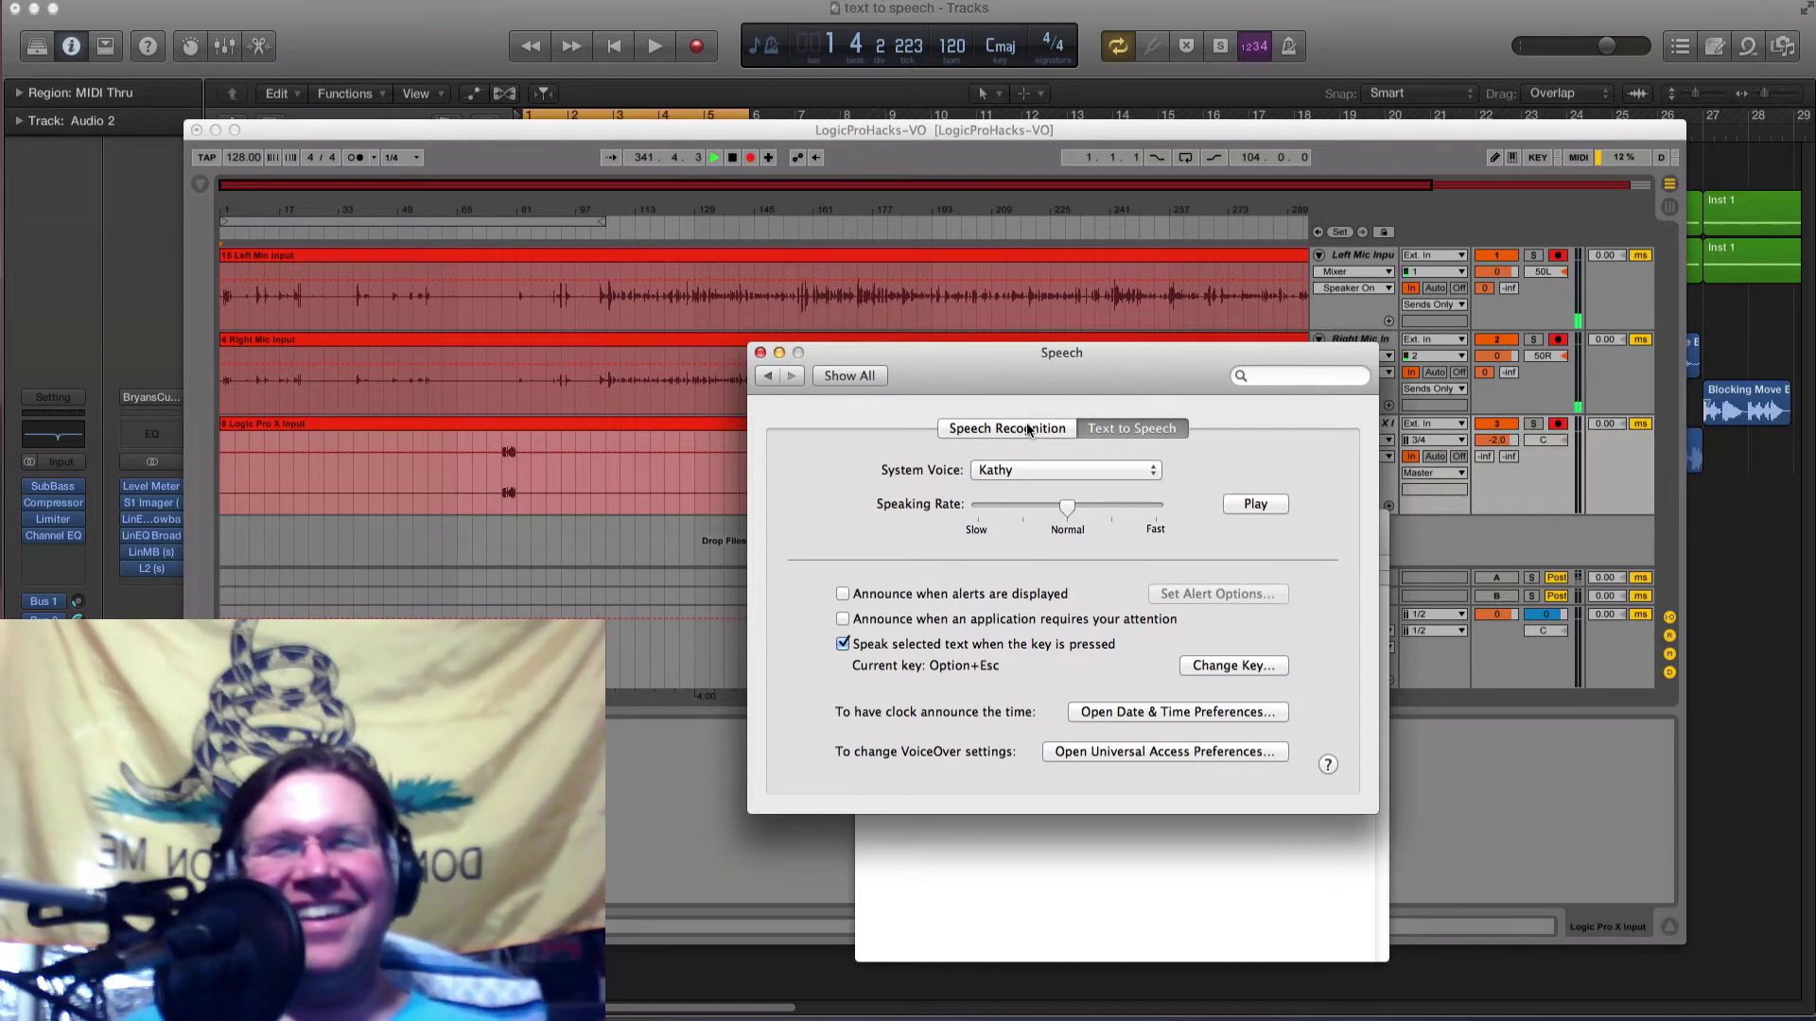
click(1052, 467)
click(1046, 485)
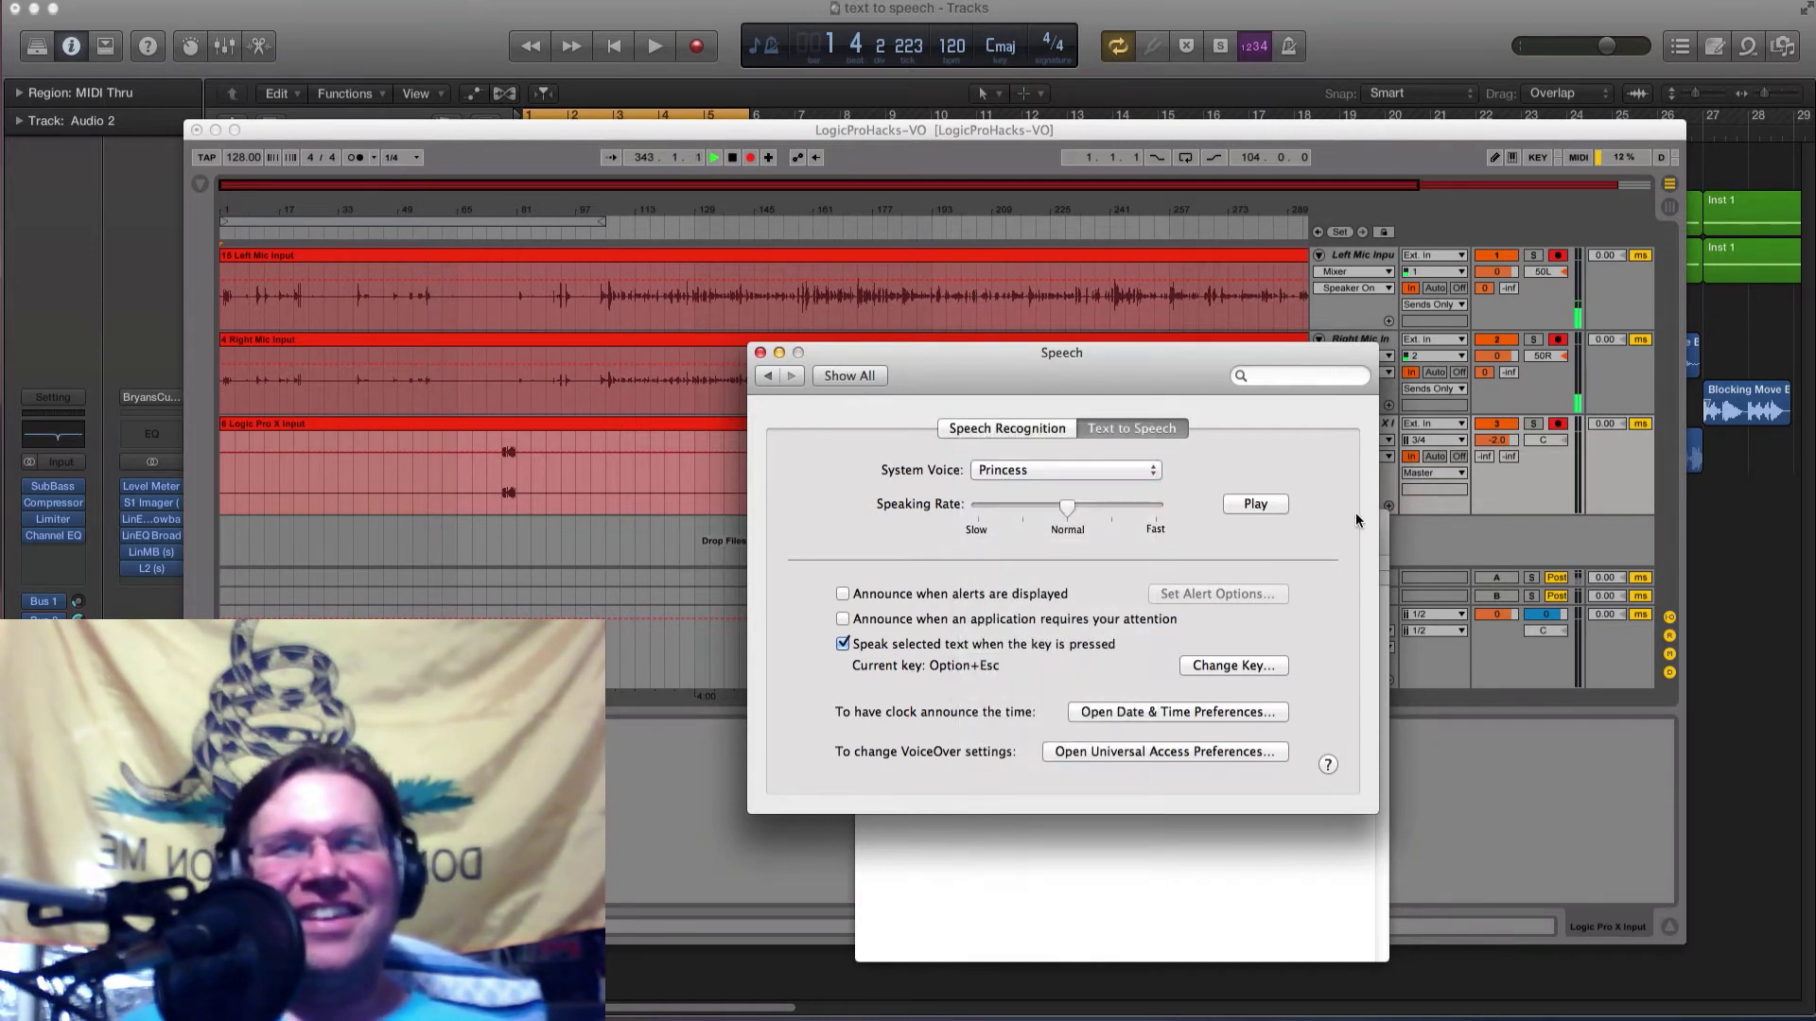
click(1284, 505)
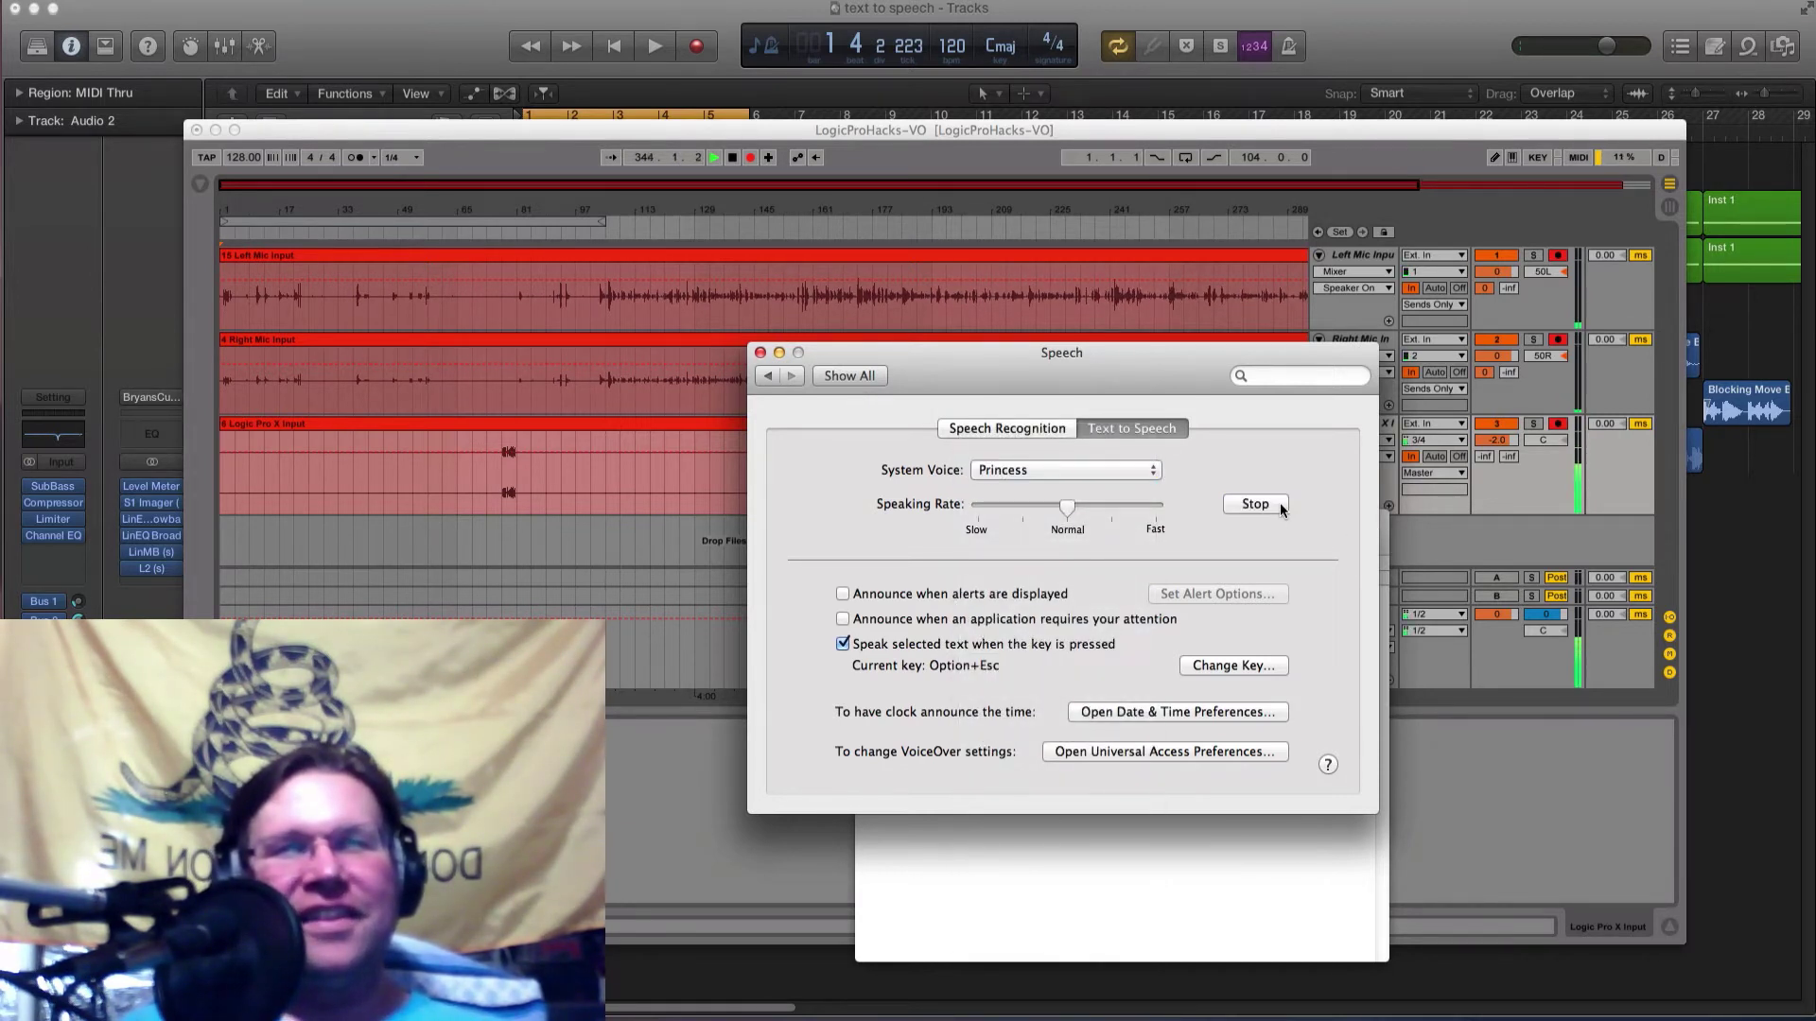
drag(1194, 372, 1212, 384)
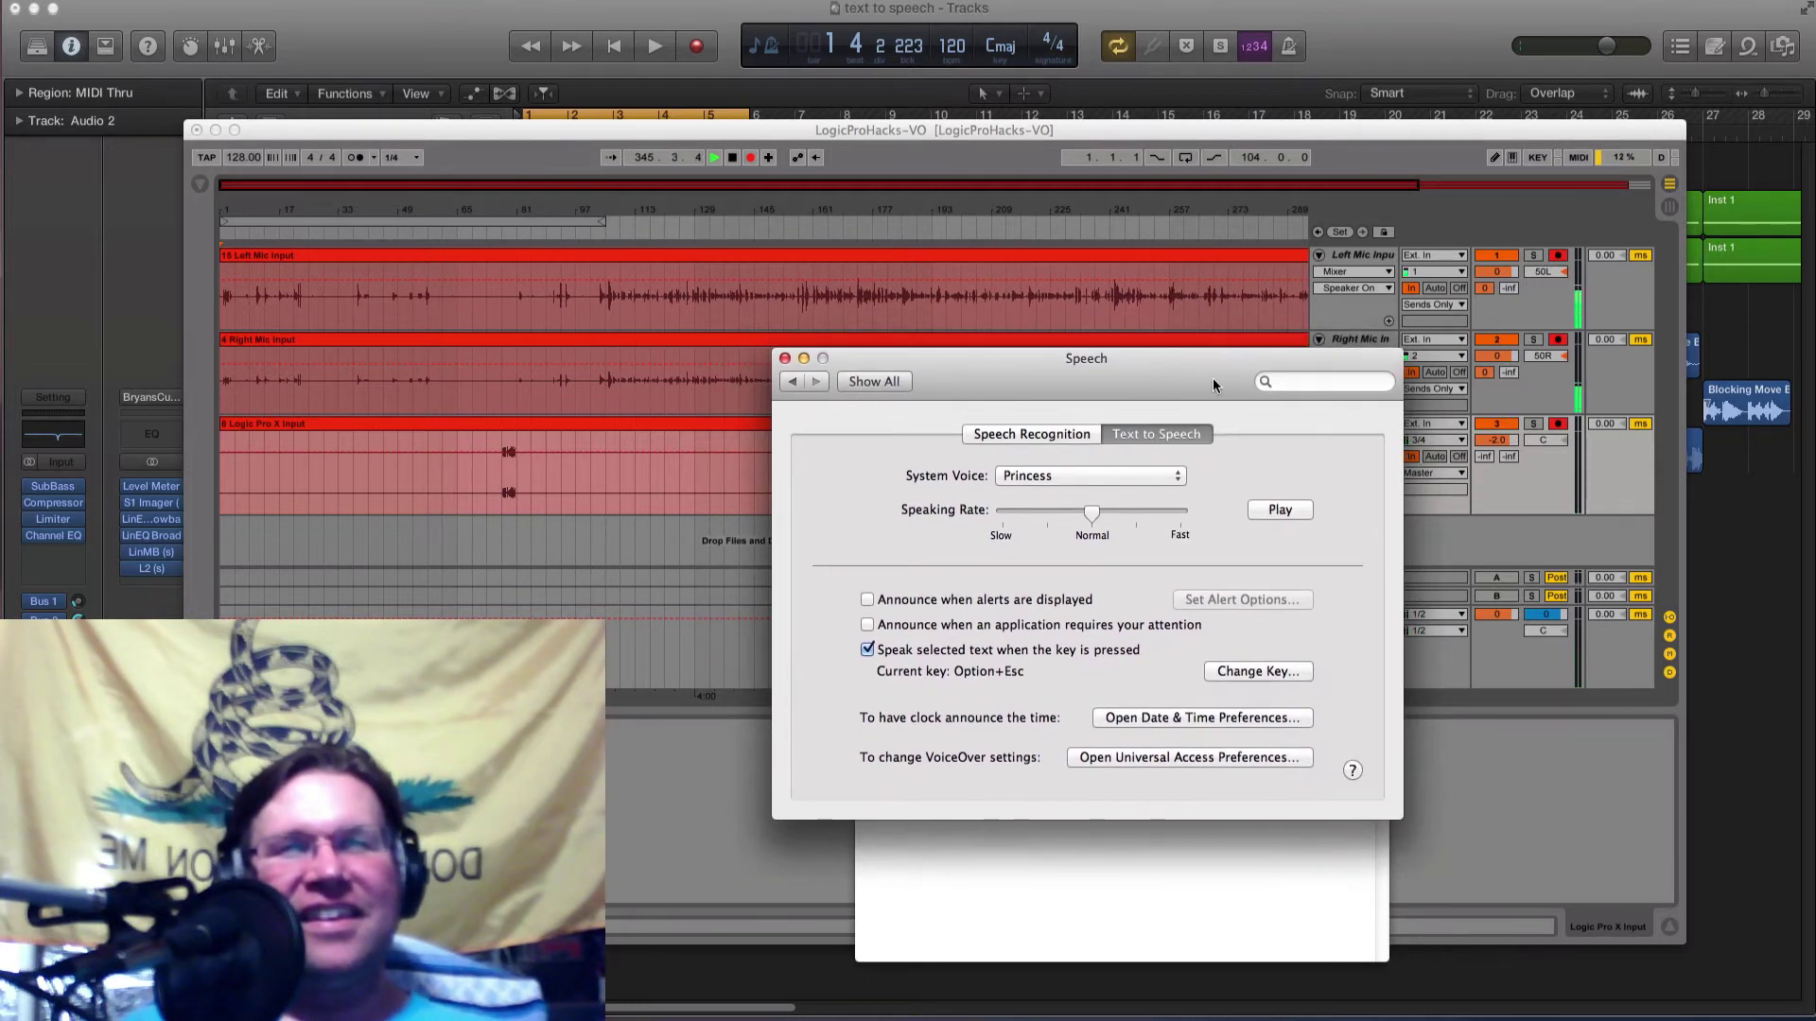
click(1090, 480)
click(1074, 495)
click(1278, 509)
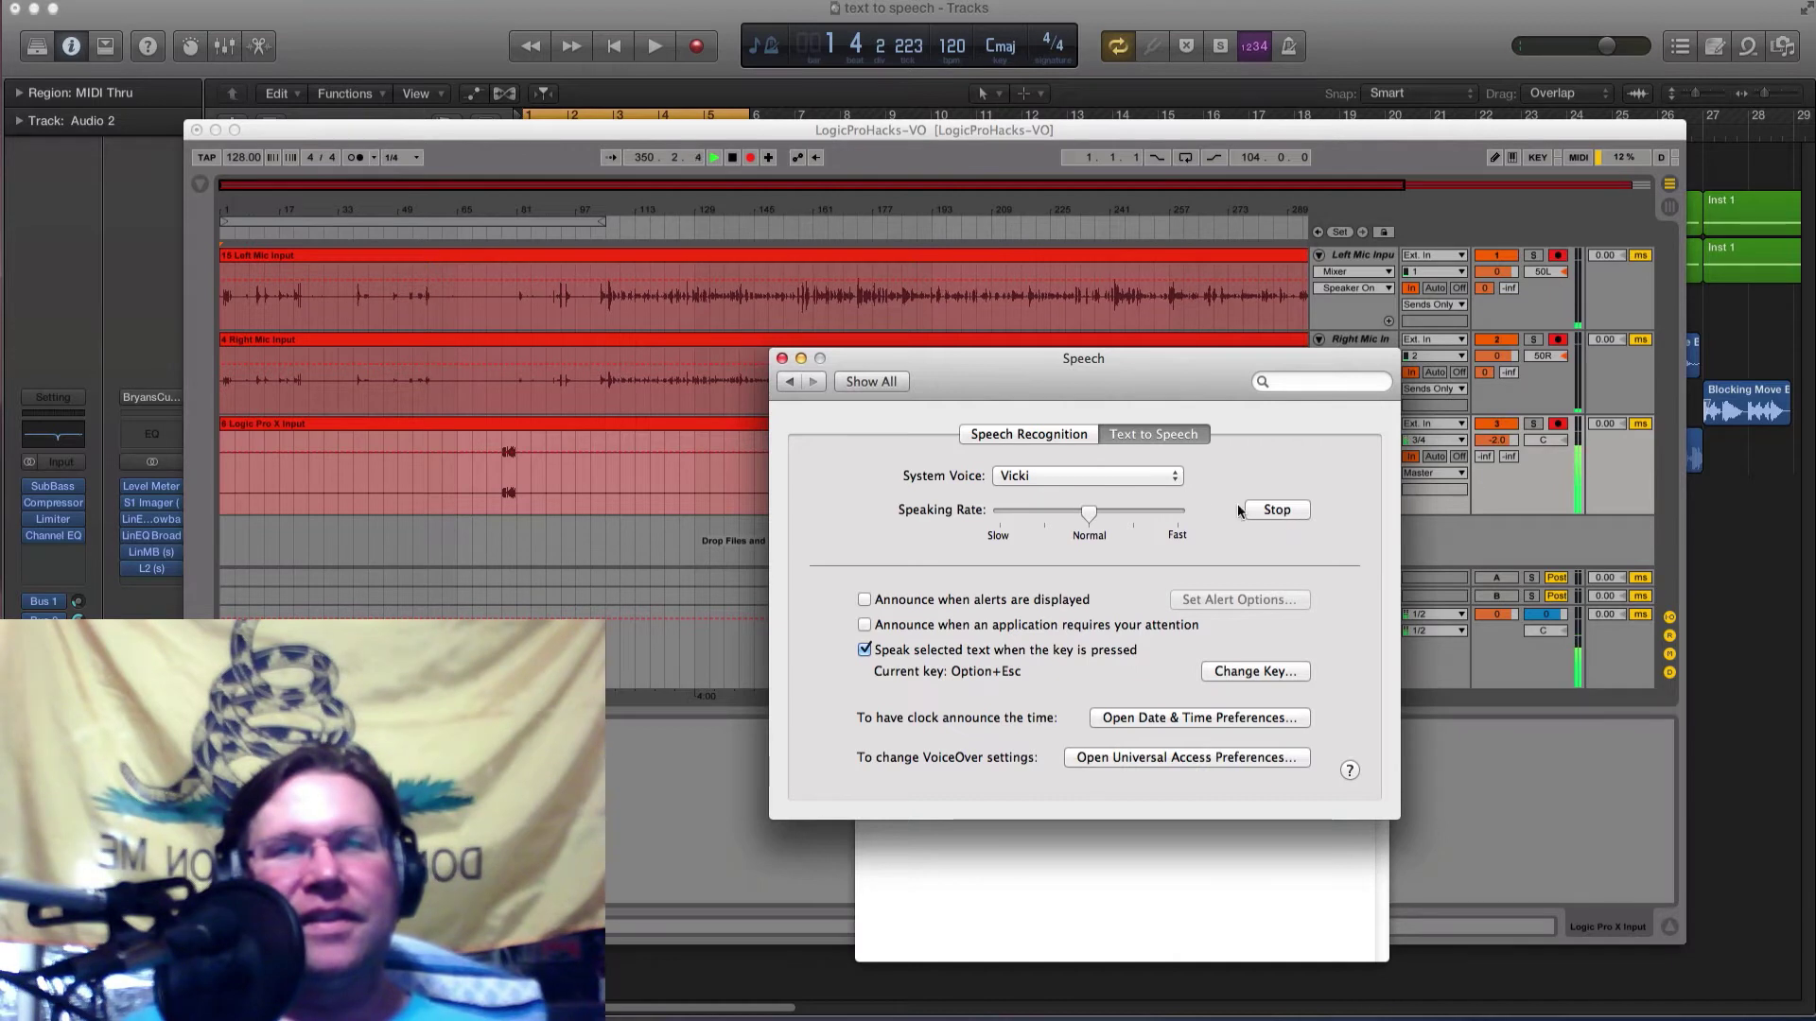
click(1177, 481)
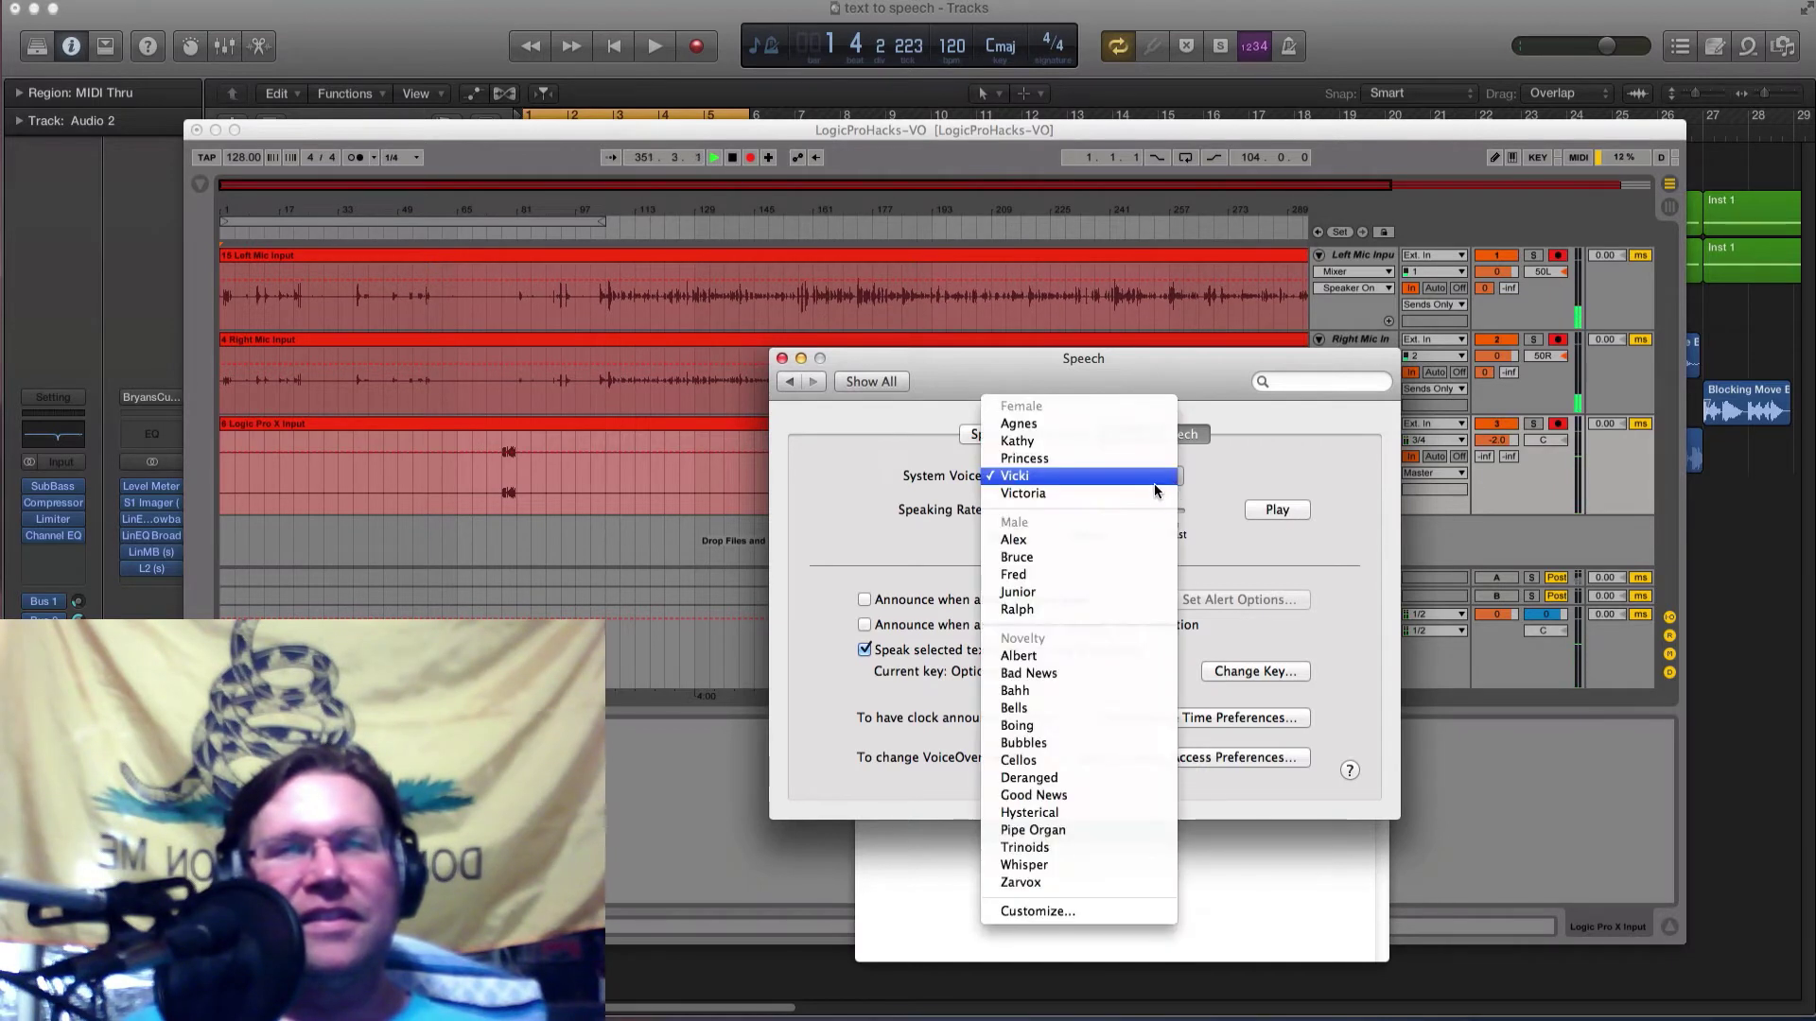
click(1153, 494)
click(1287, 511)
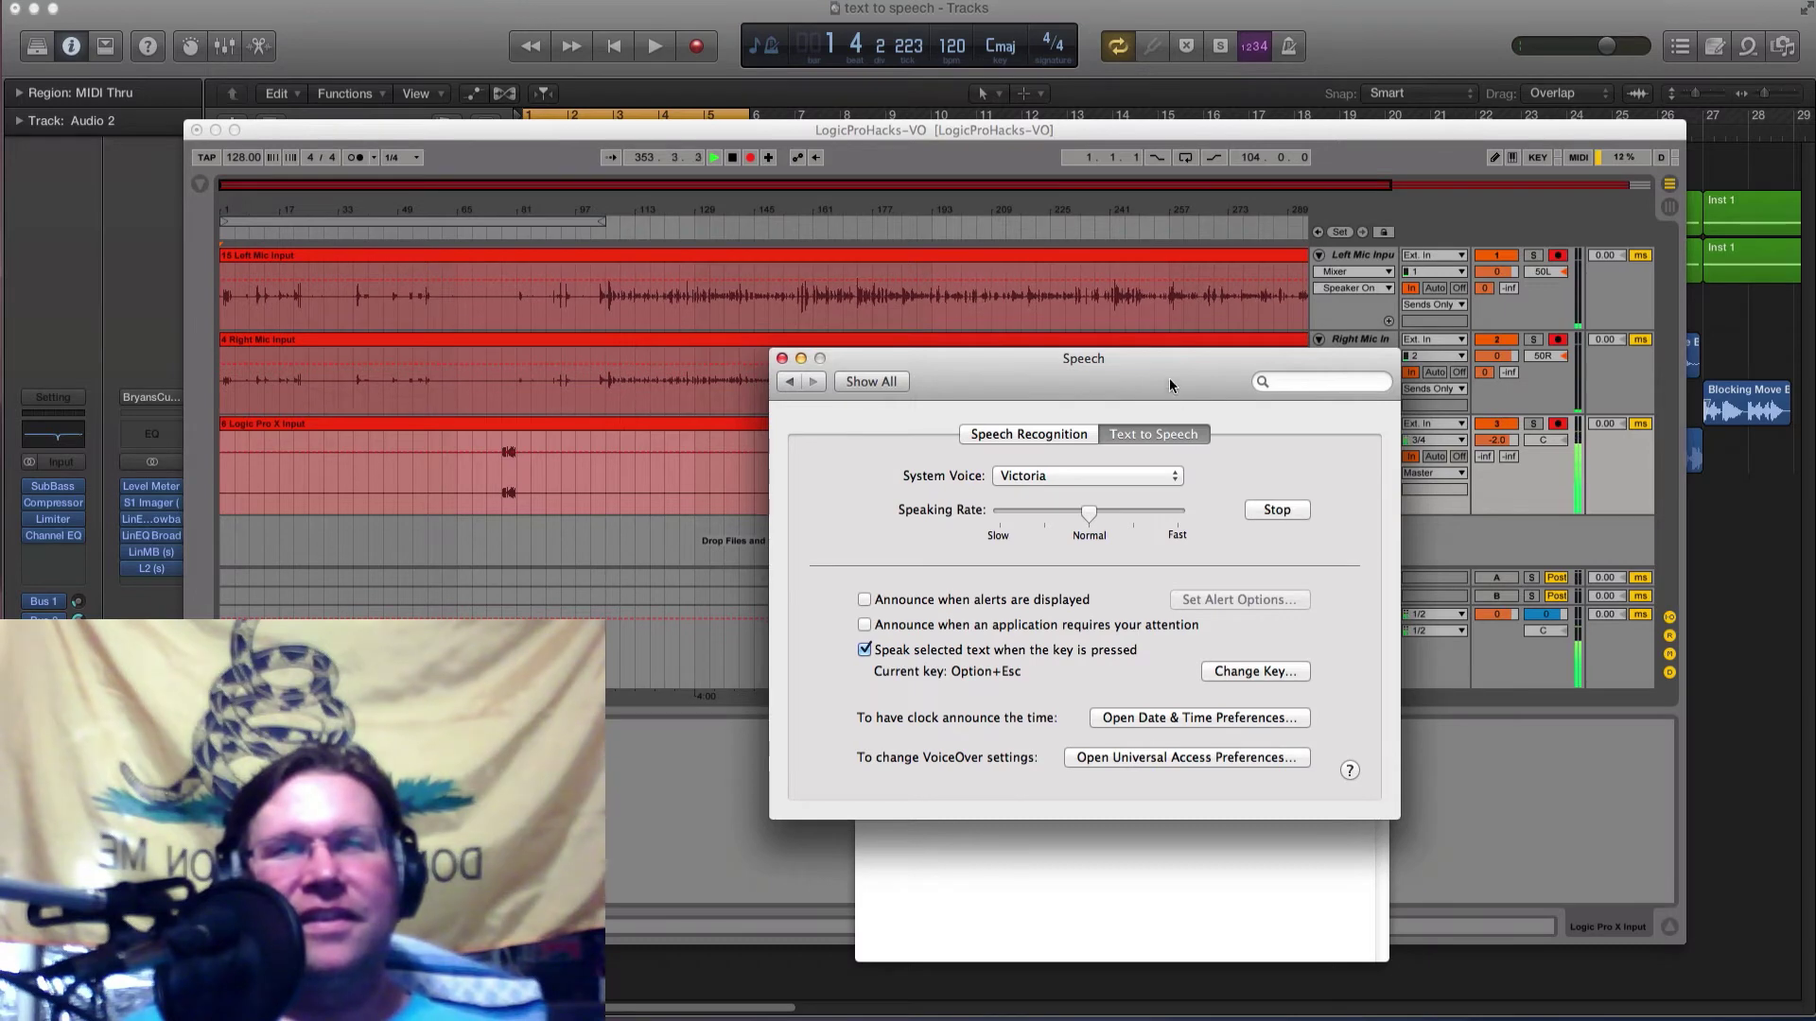
Audition Alex and Bruce, then leave Fred as the system voice.
drag(1169, 378, 1114, 344)
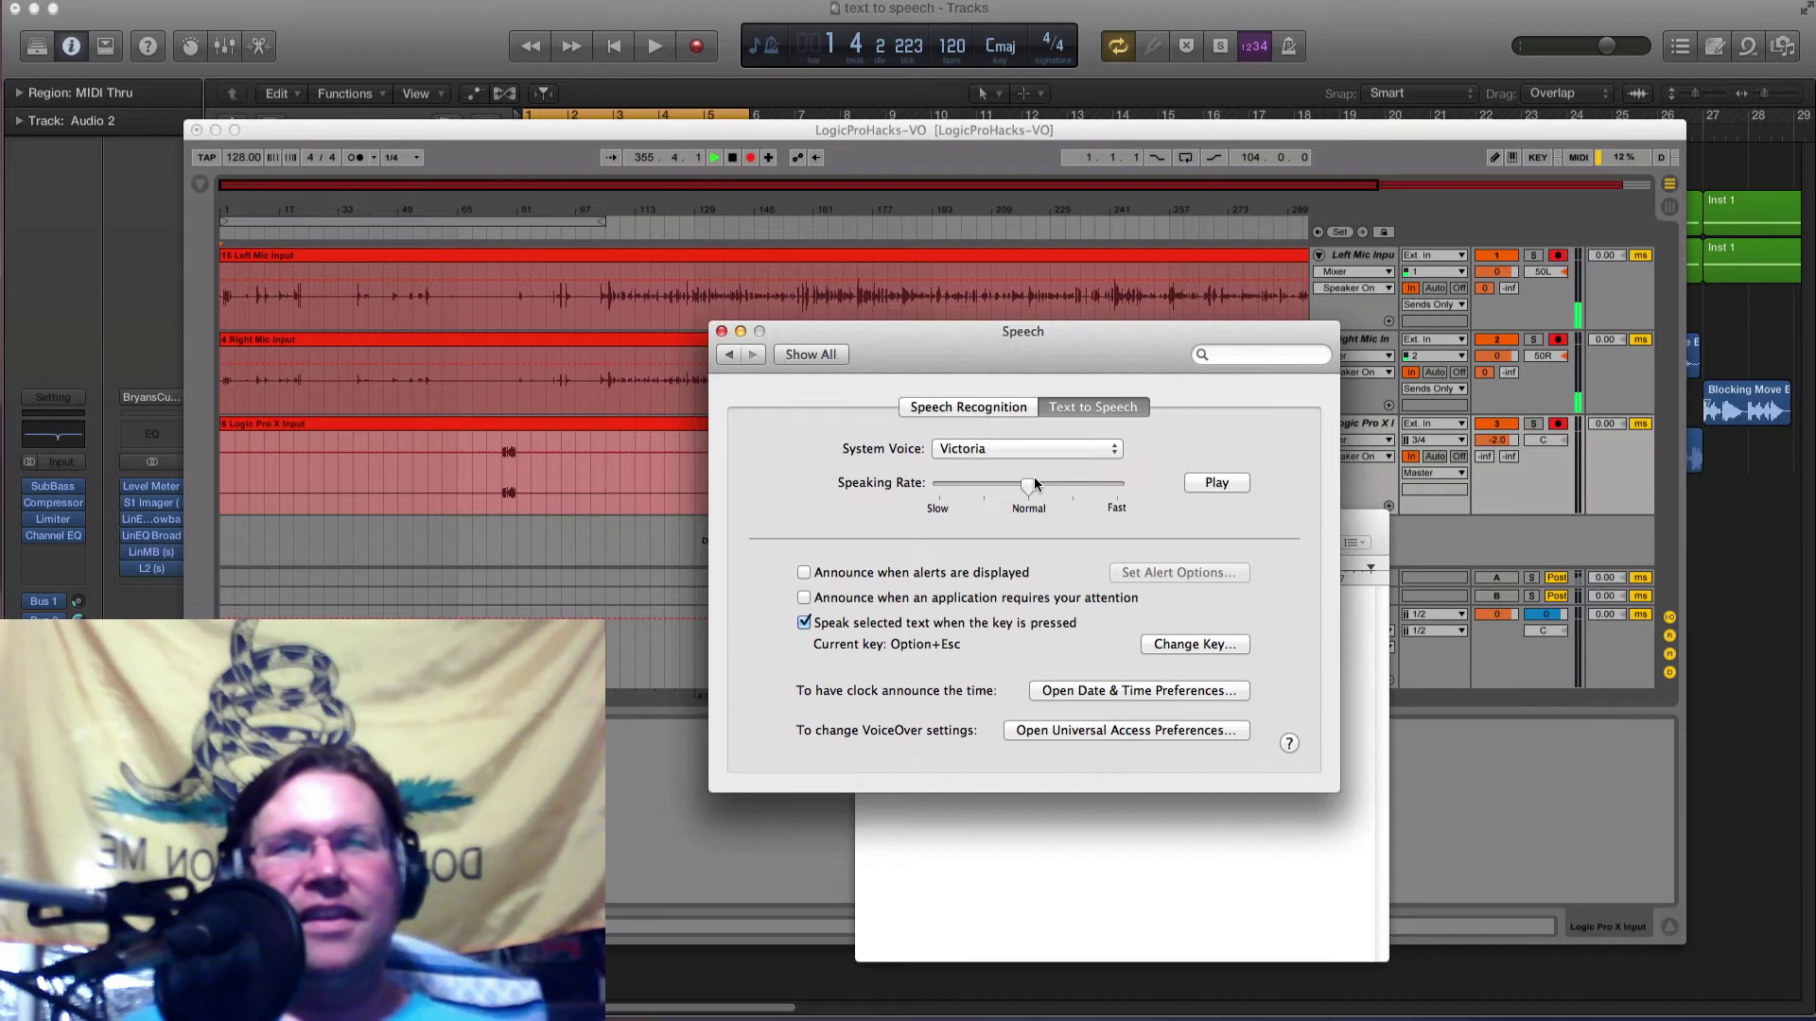
click(1060, 448)
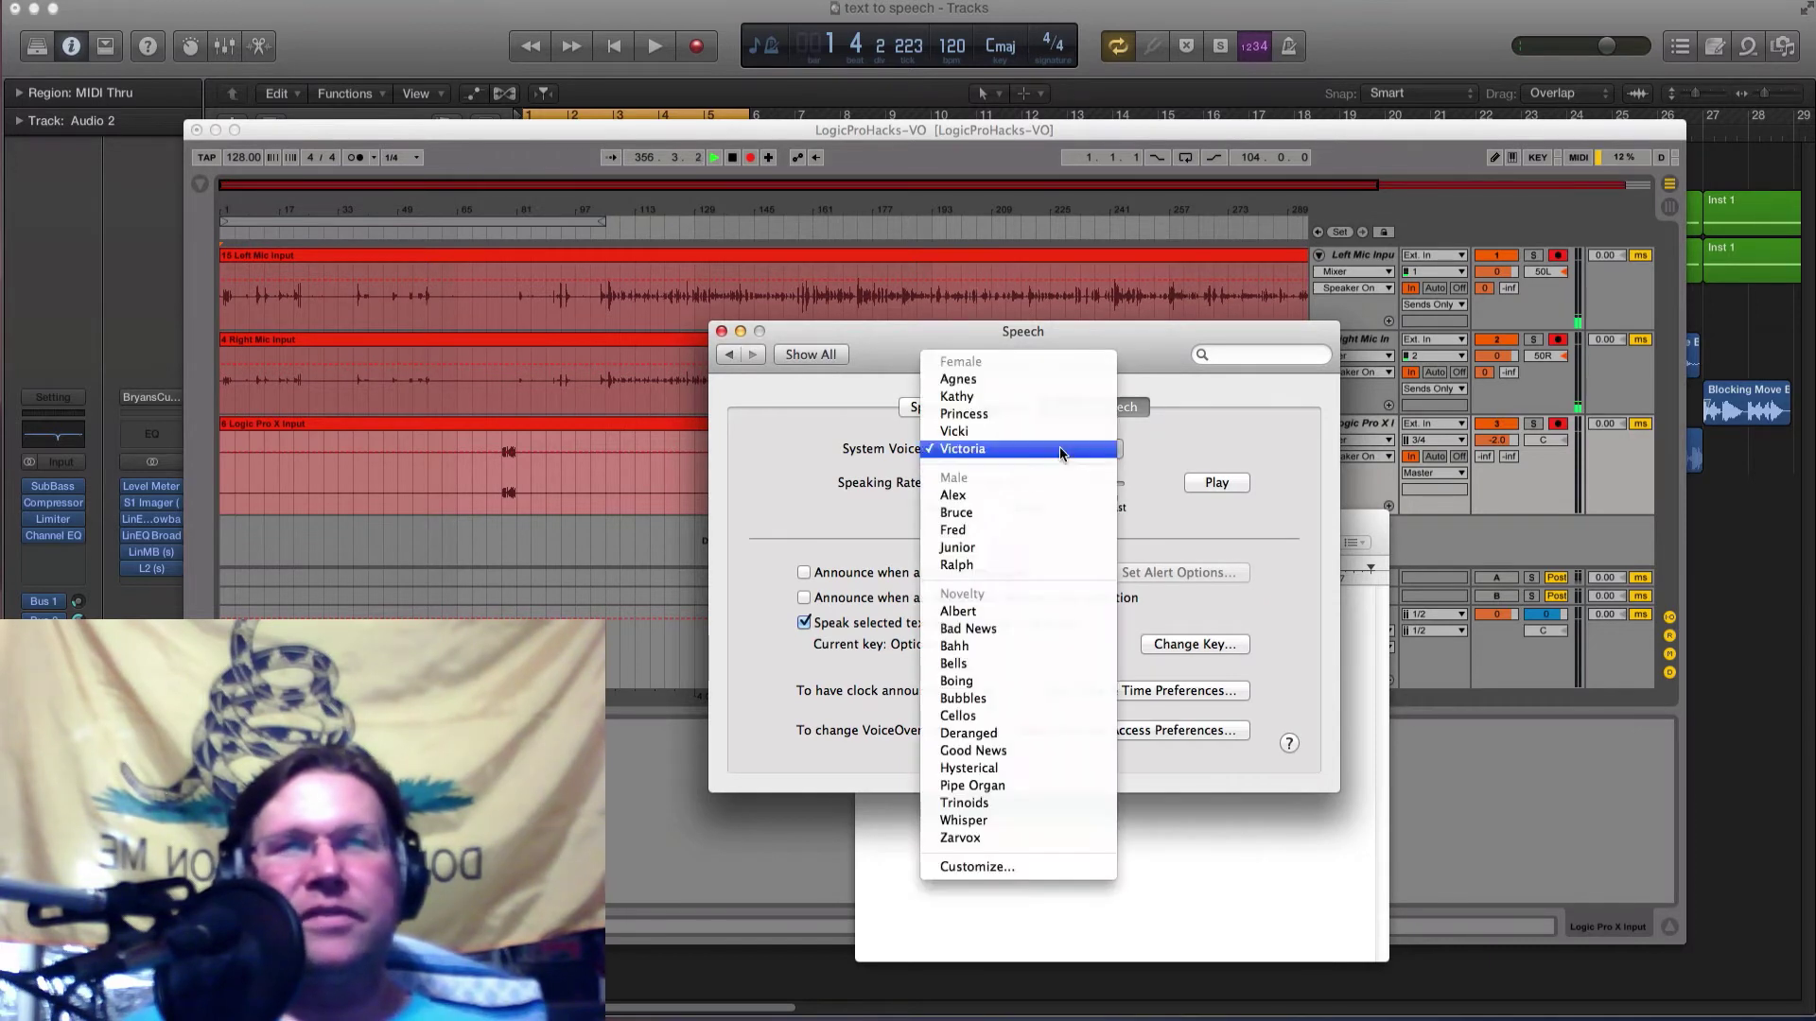
click(1031, 491)
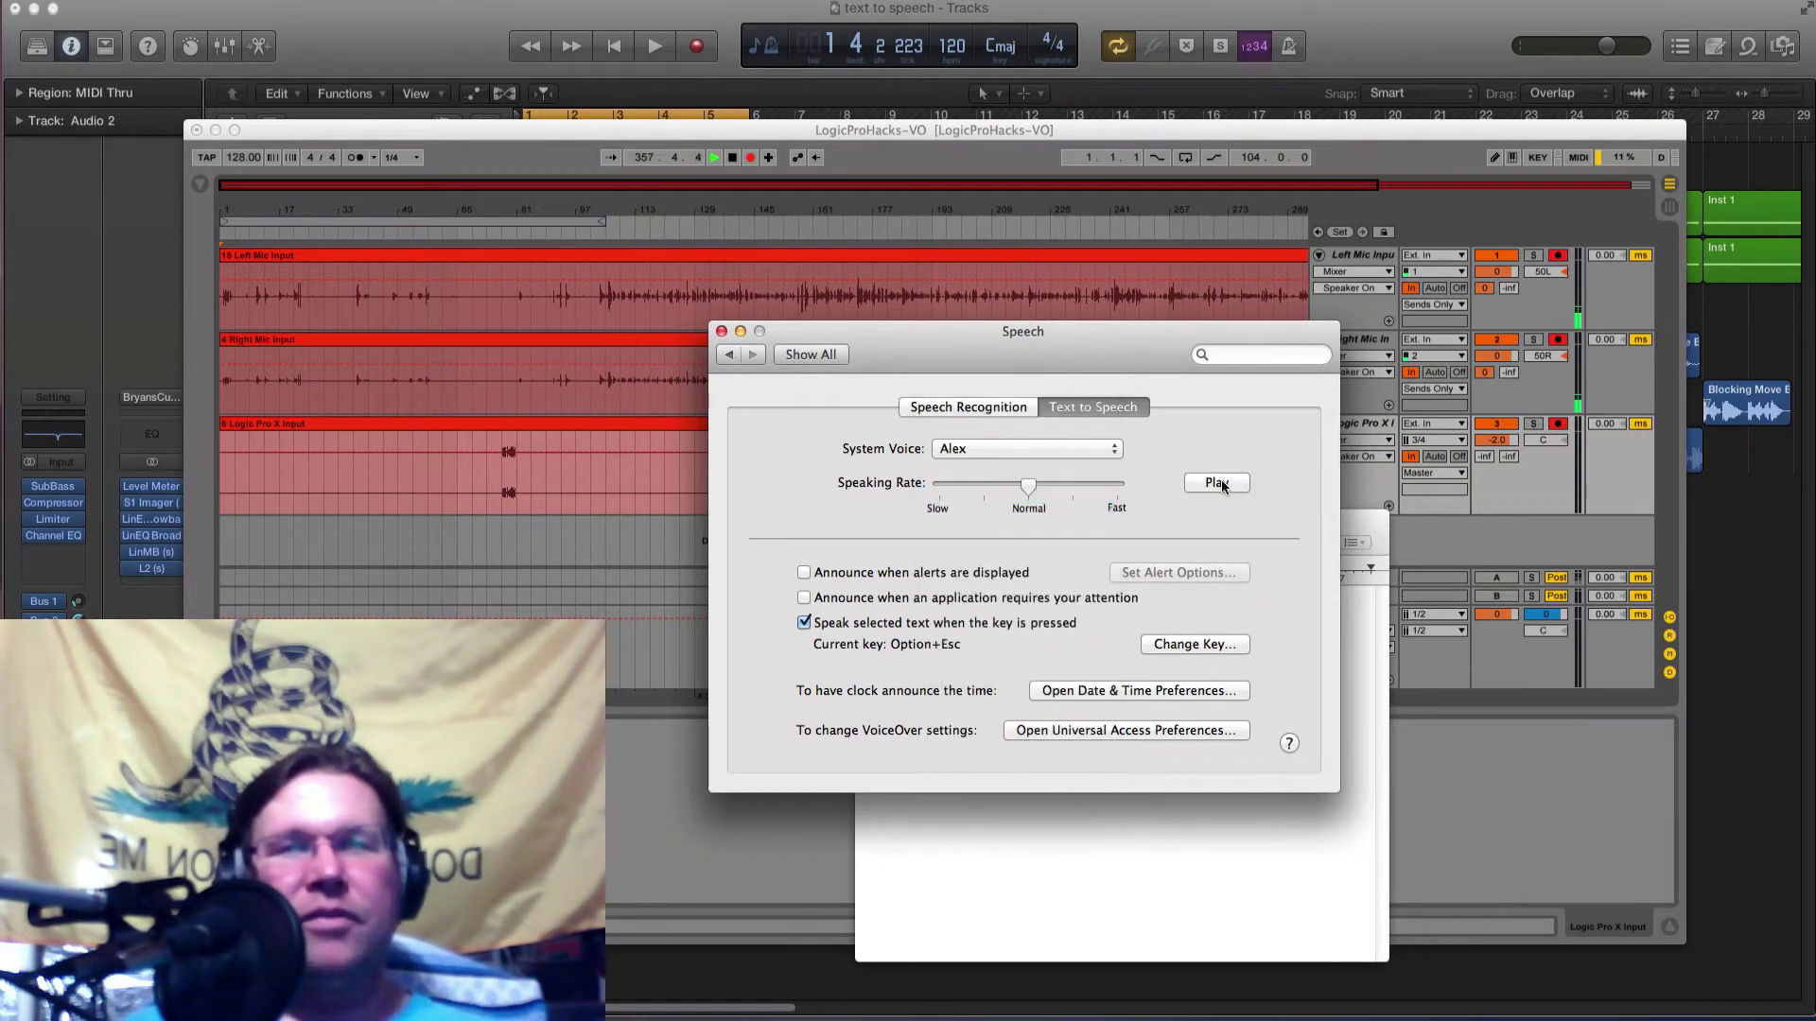
click(1222, 482)
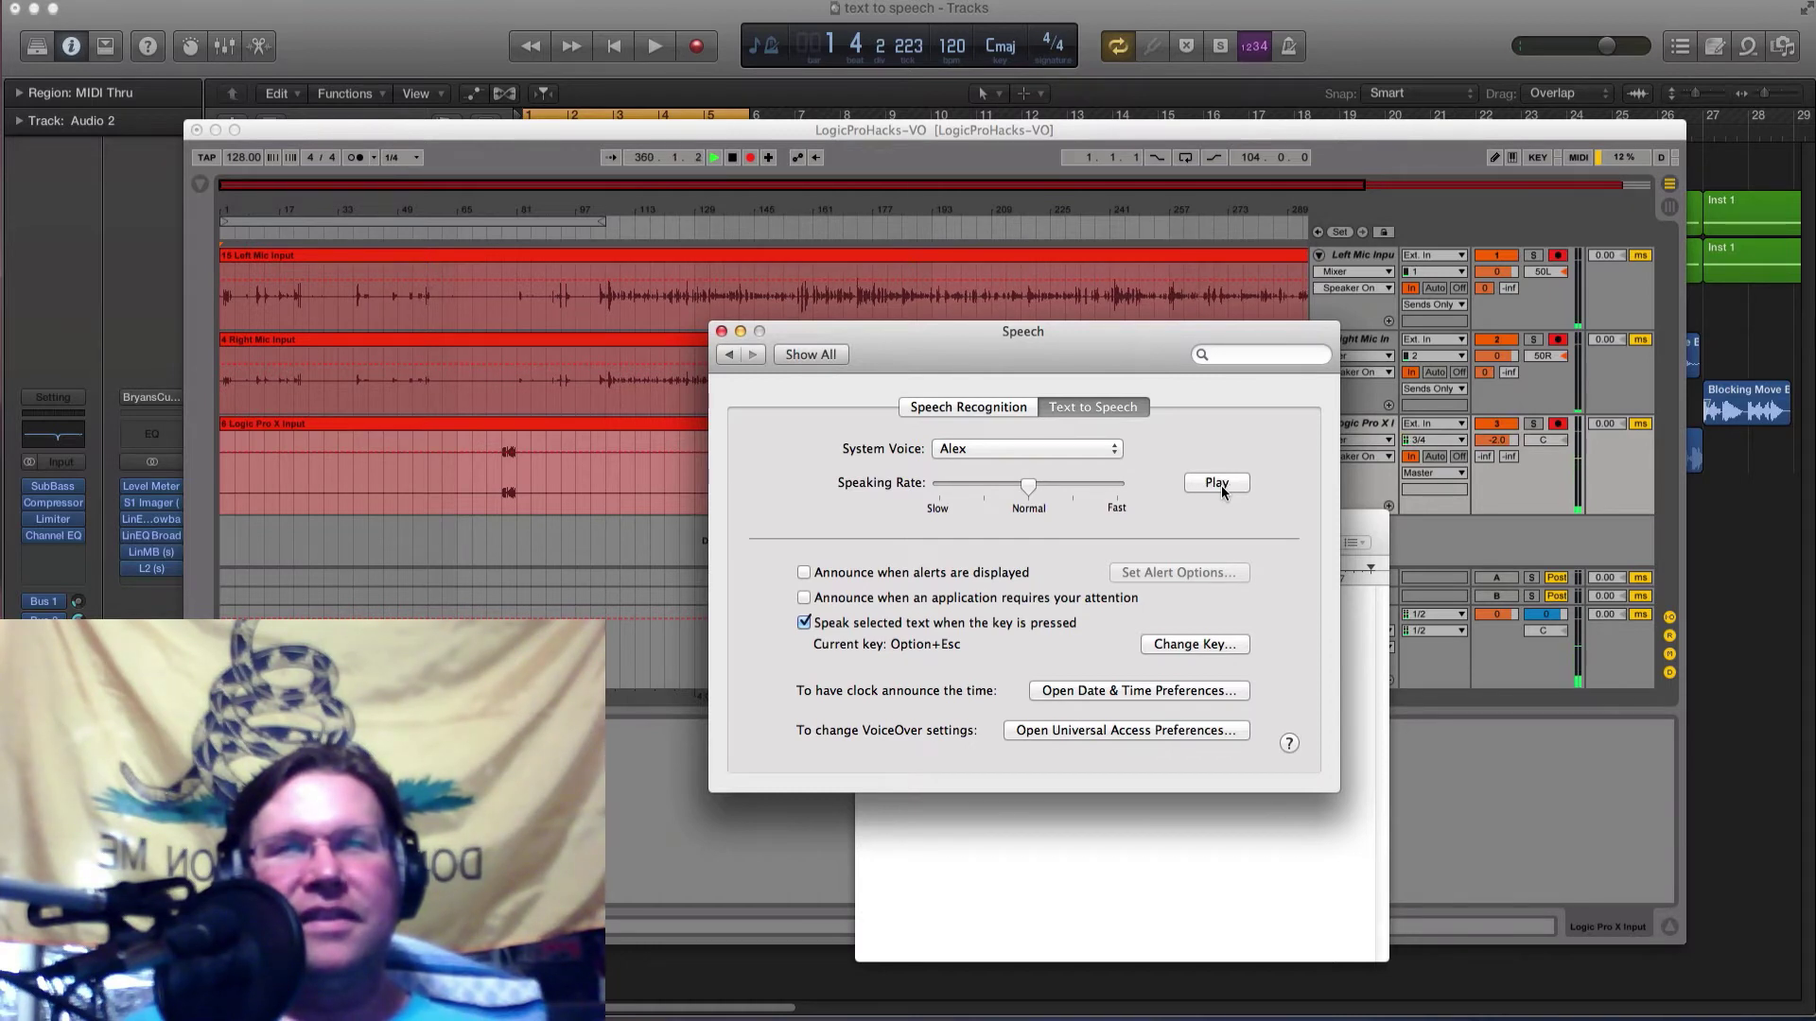
click(1093, 450)
click(993, 470)
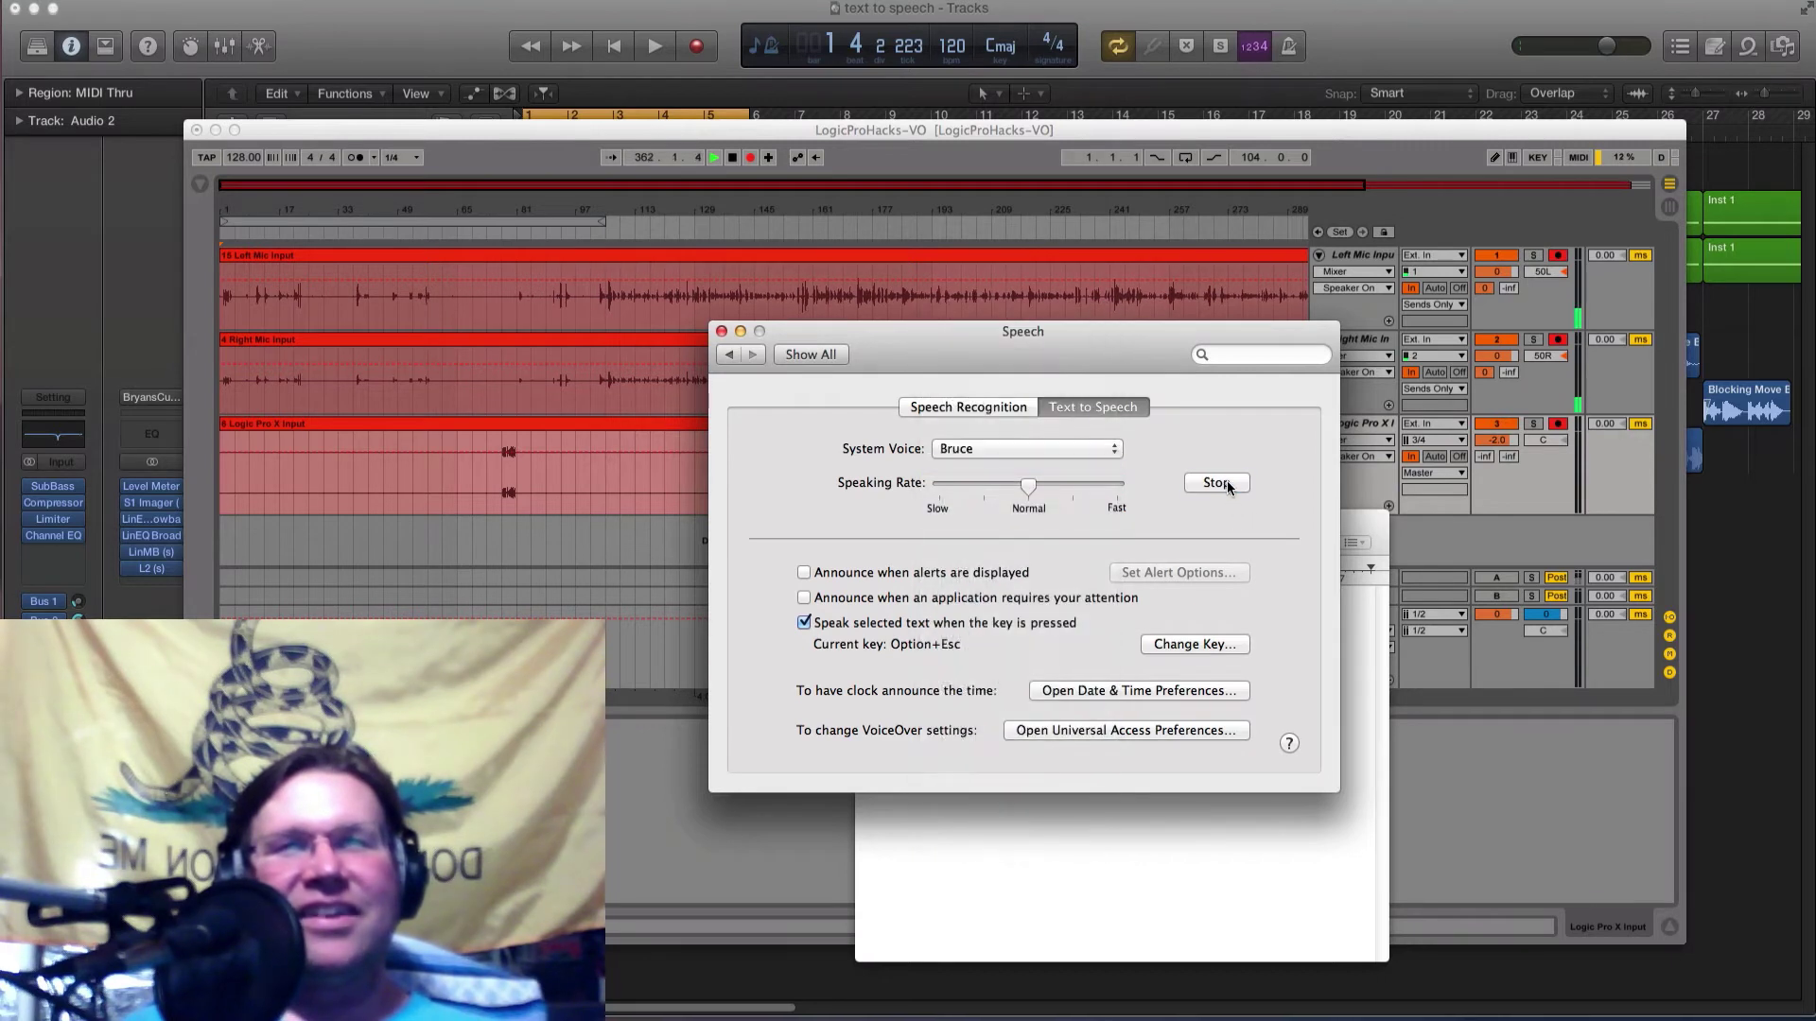
click(1227, 480)
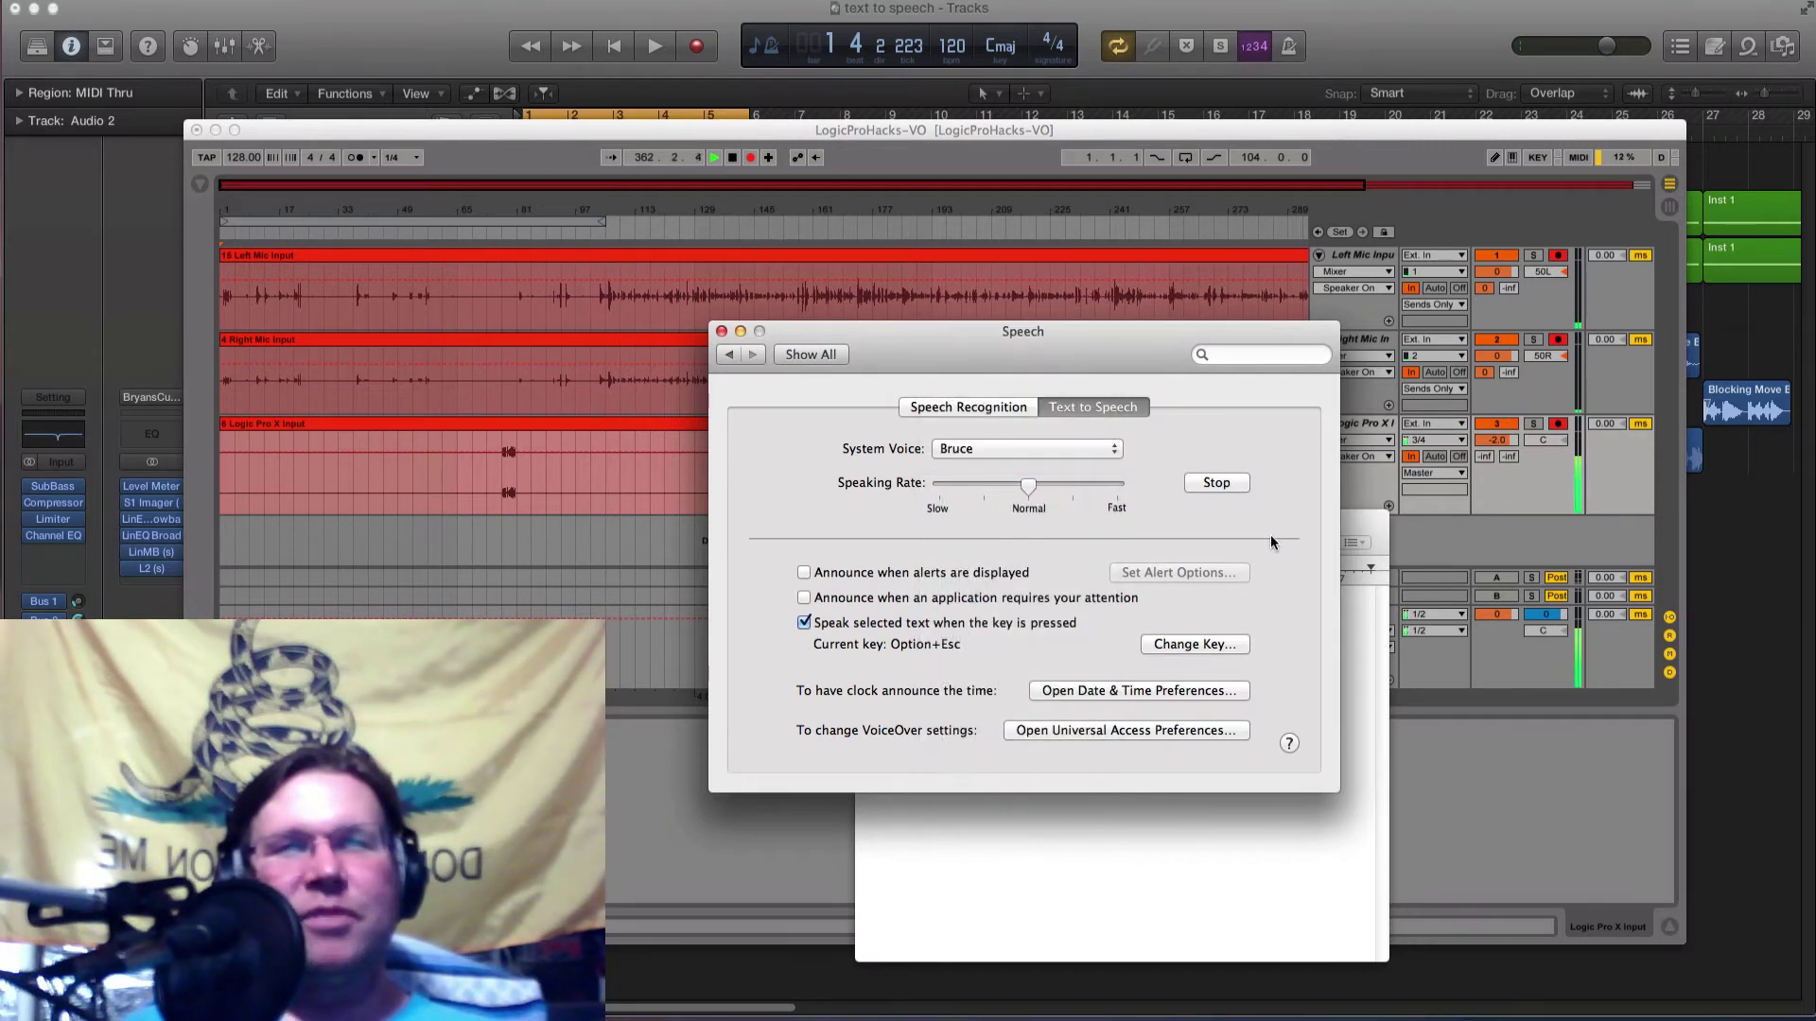
click(1103, 459)
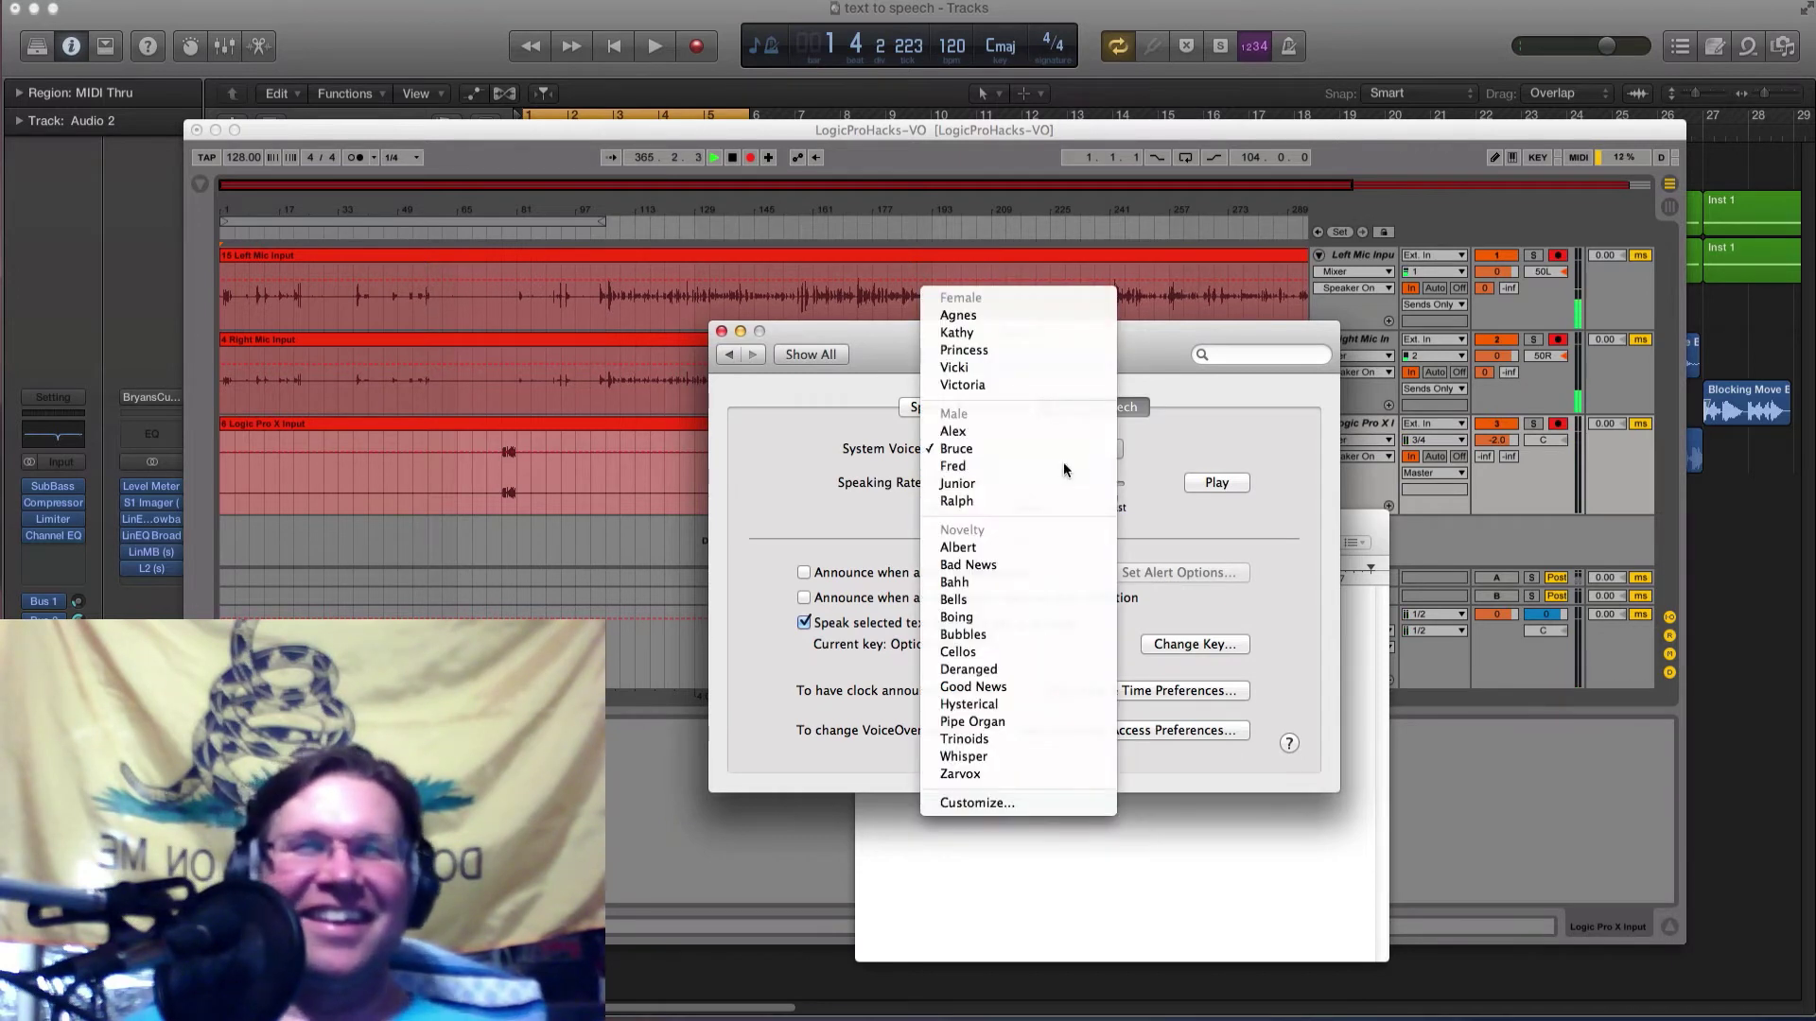
click(1063, 465)
click(1196, 486)
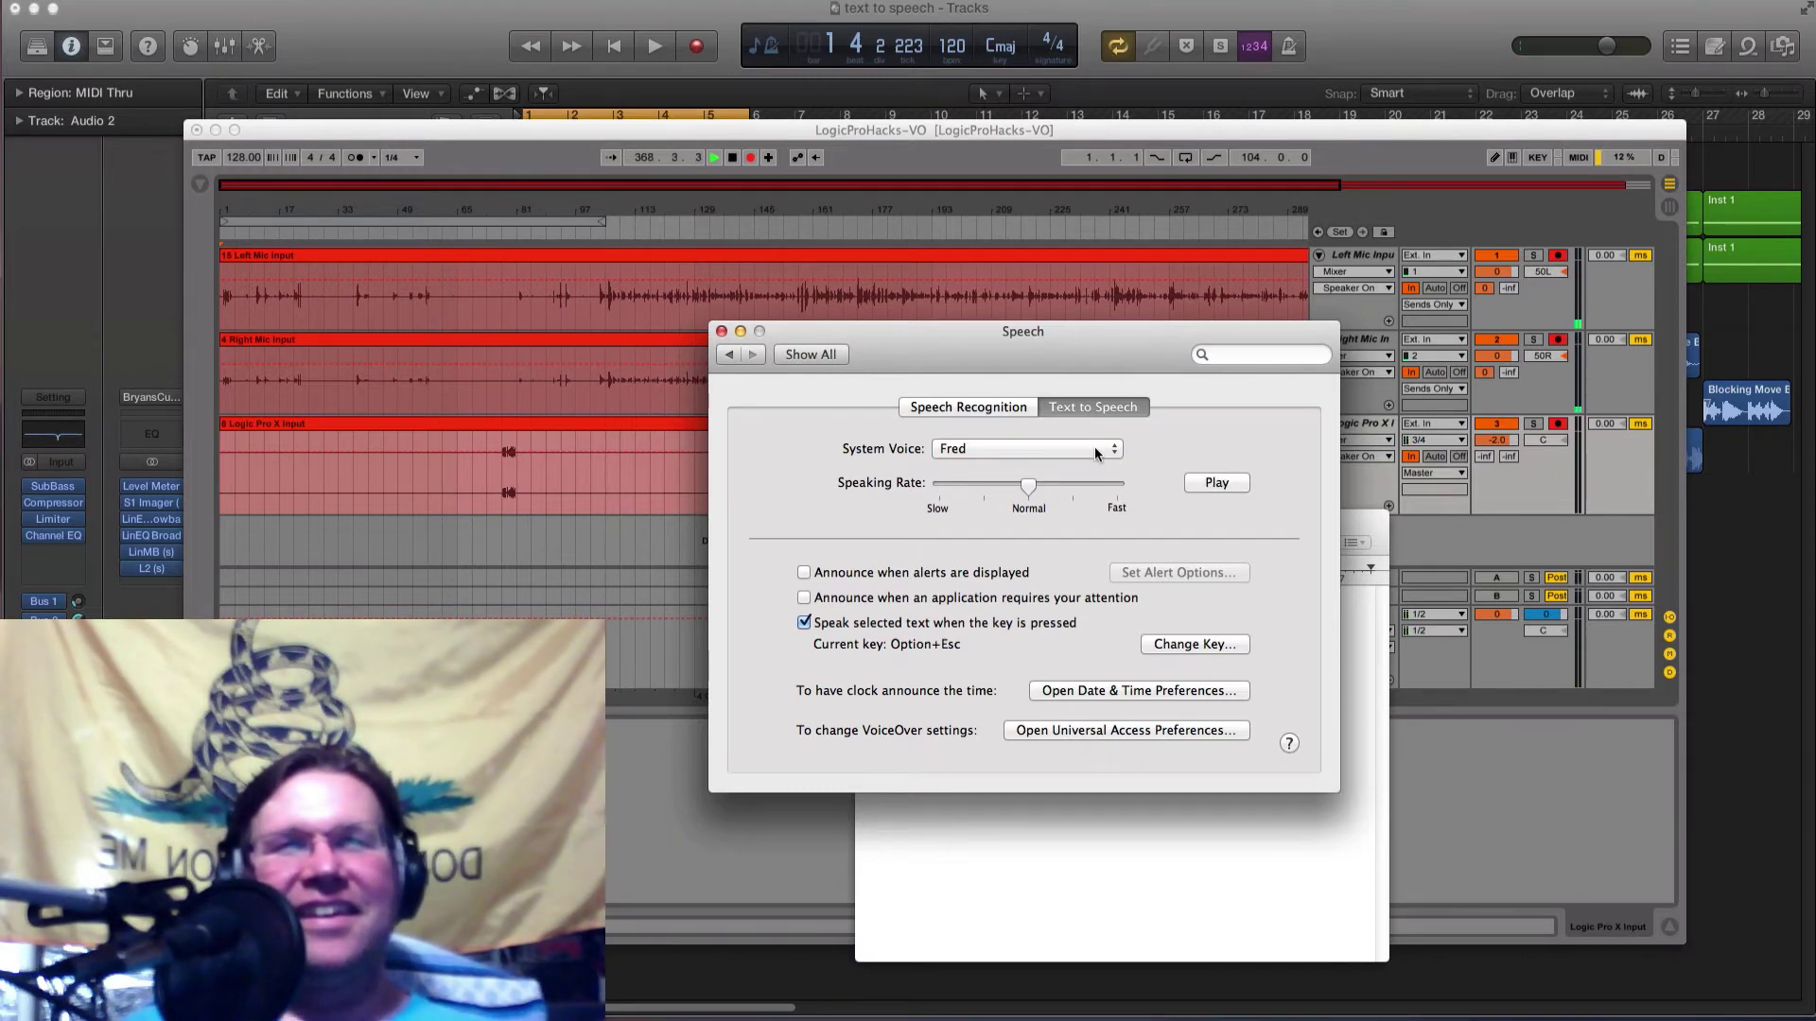
mouse_move(1101, 352)
mouse_down()
mouse_move(1194, 388)
mouse_move(1152, 337)
mouse_move(1116, 339)
mouse_move(1164, 372)
mouse_move(1171, 348)
mouse_move(1145, 342)
mouse_move(1199, 326)
mouse_move(1160, 342)
mouse_move(1173, 372)
mouse_move(1178, 350)
mouse_move(1080, 366)
mouse_up()
Quit System Preferences and type 'BLAH BLAH BLAH!' into the TextEdit document.
key(super+q)
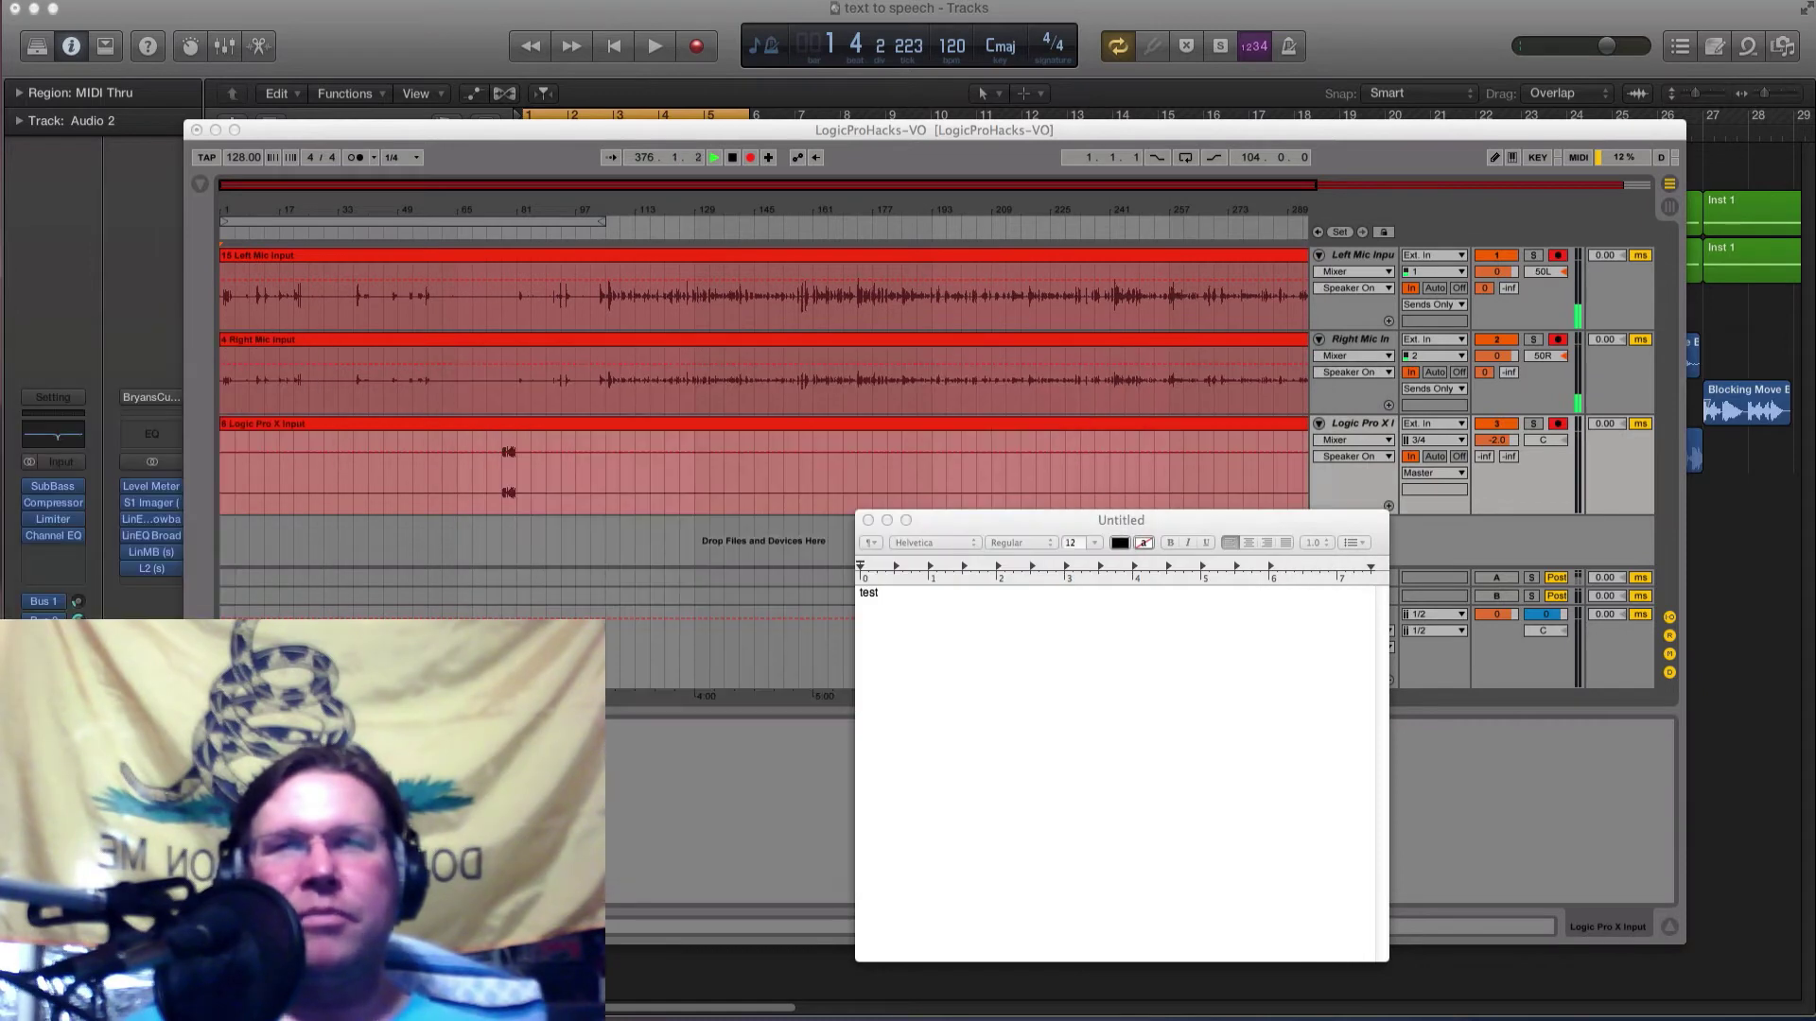
drag(1045, 523, 1038, 490)
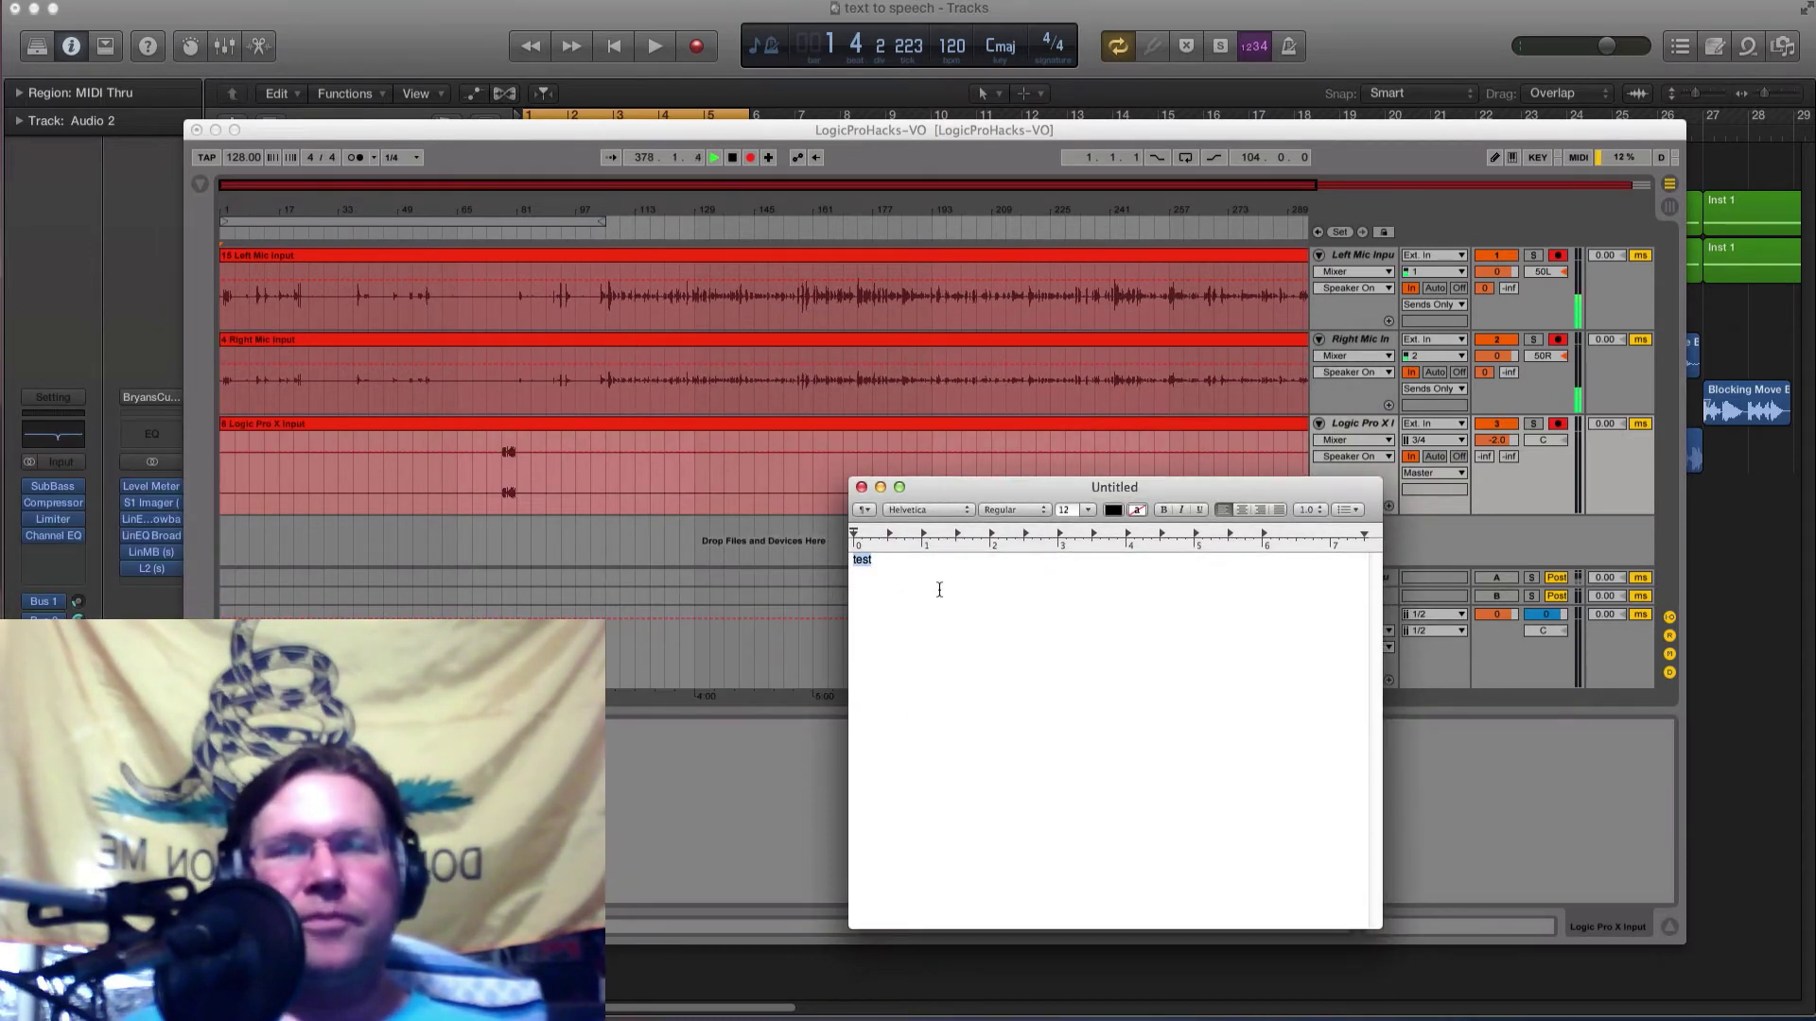
text(BLA)
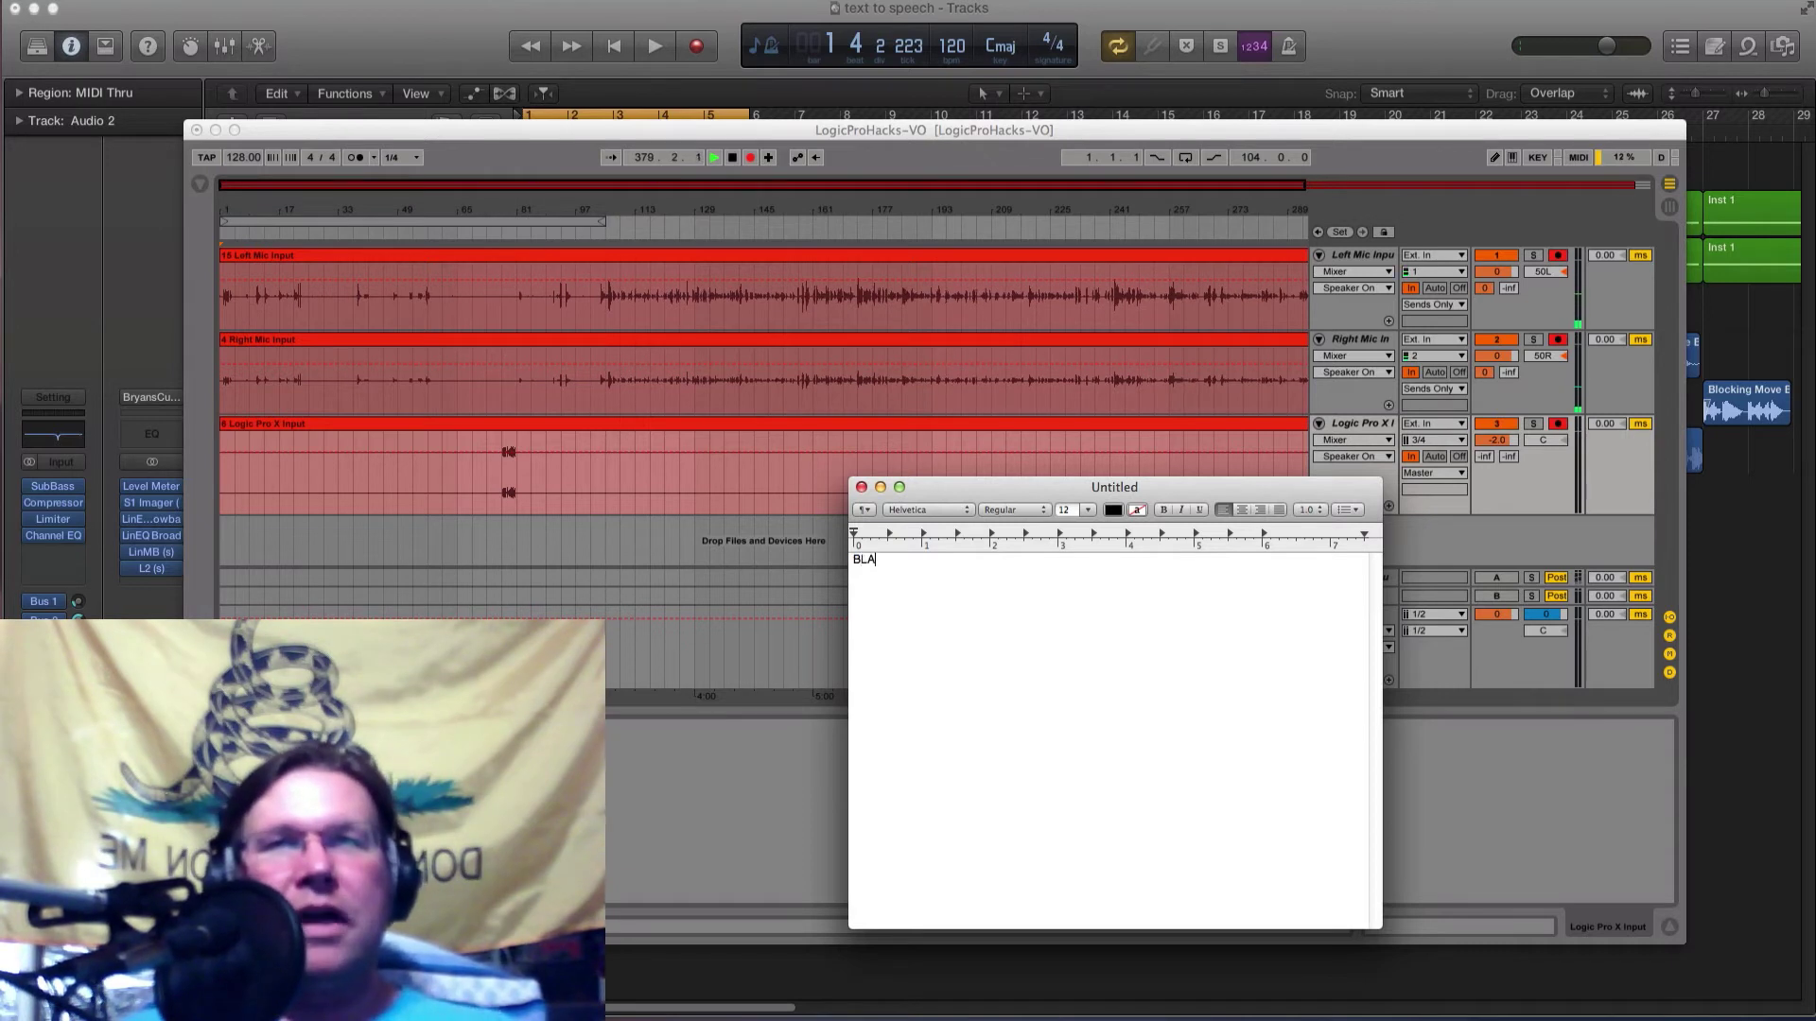
text(H BL)
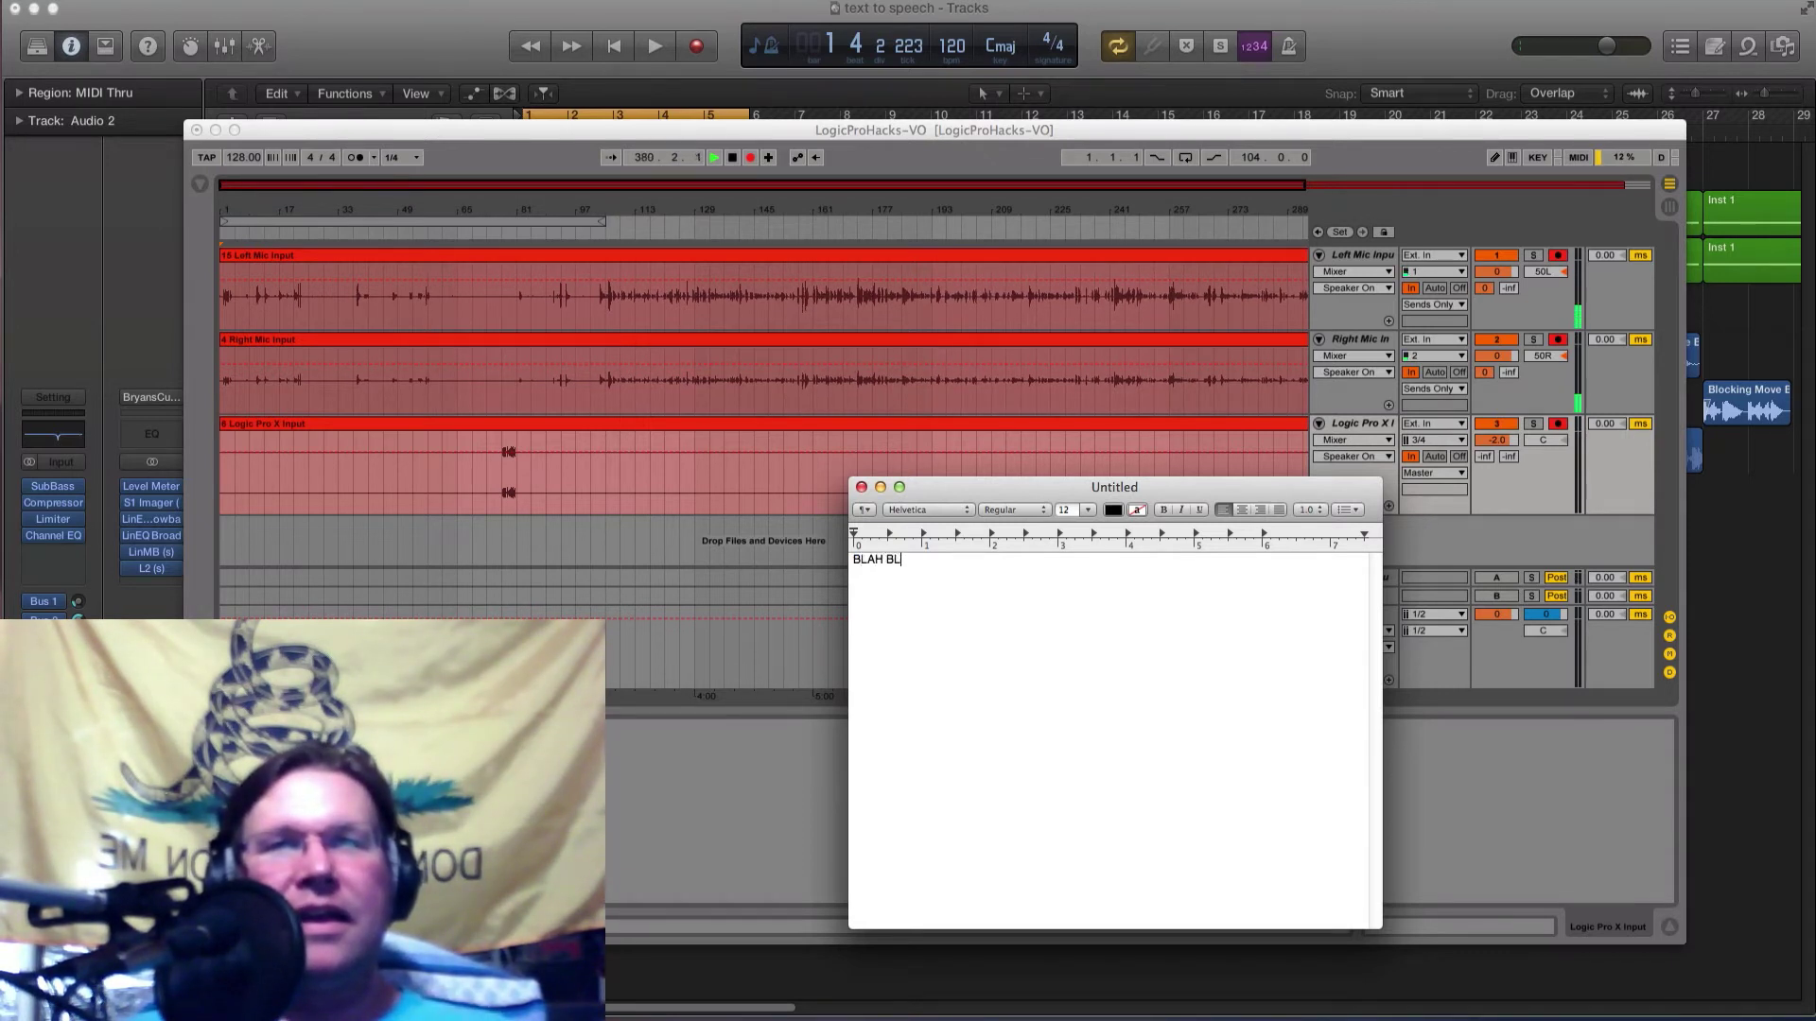
text(AH BLAH )
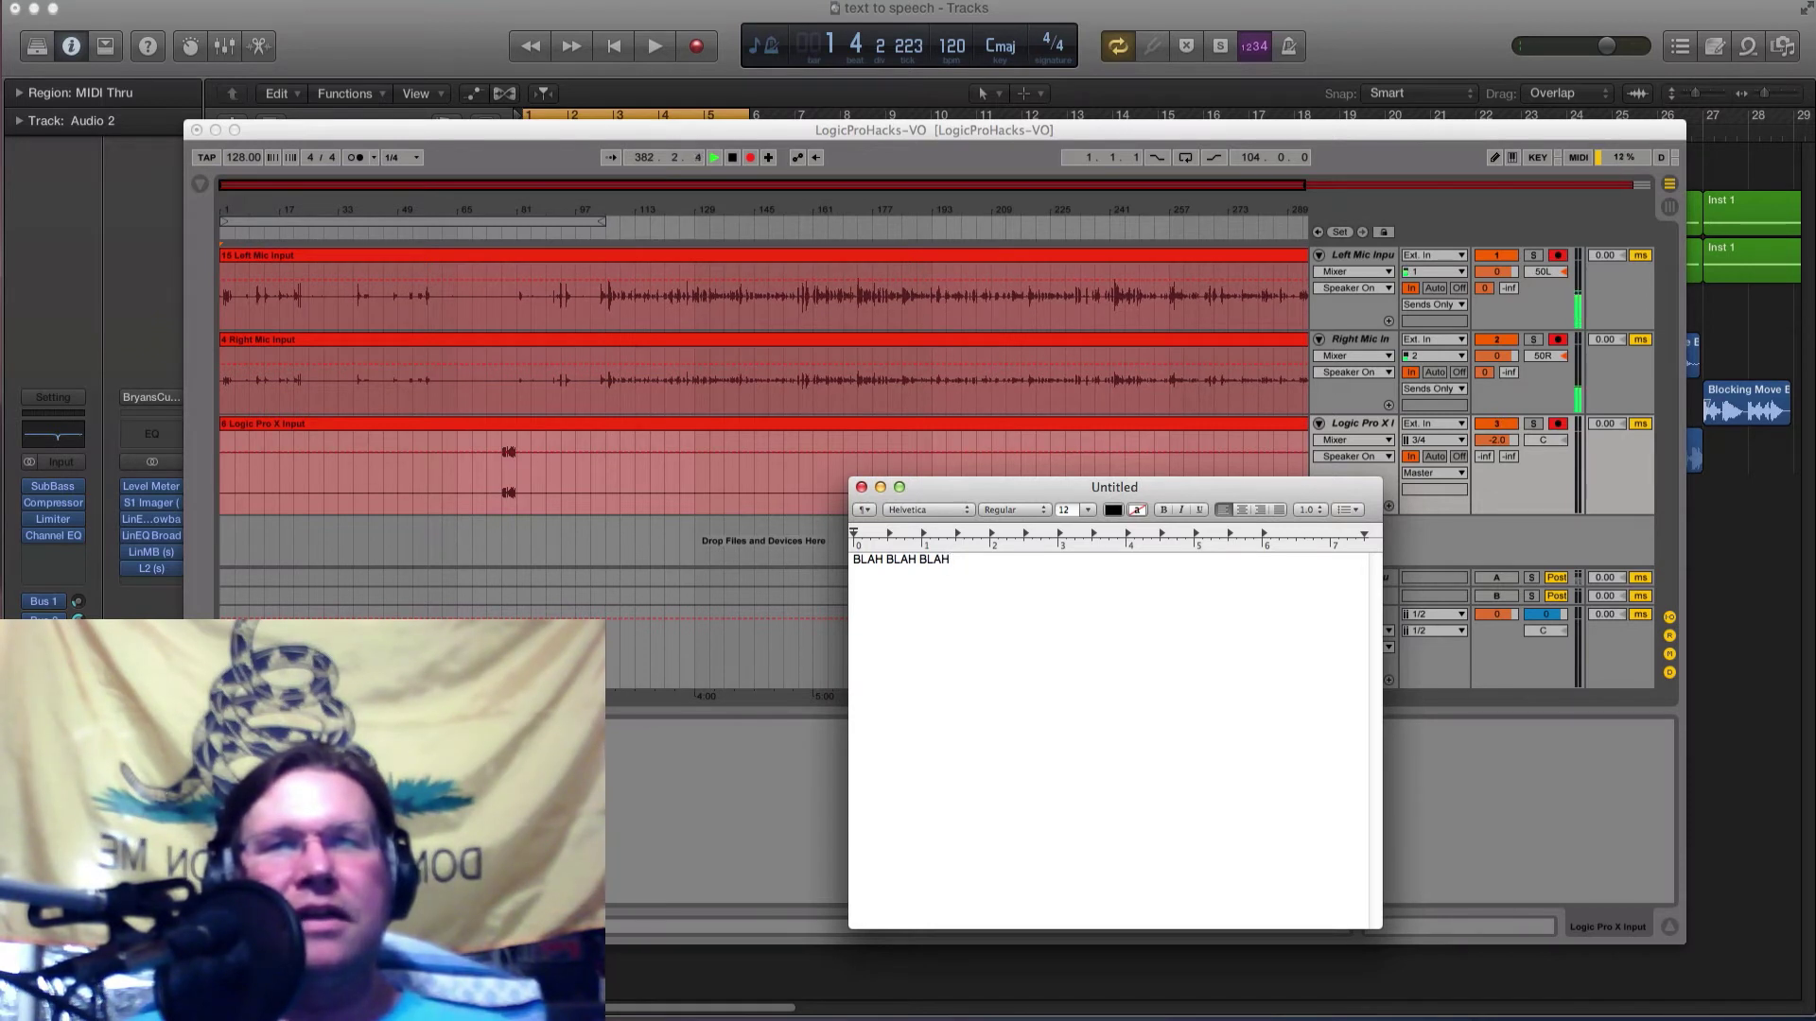
text(!)
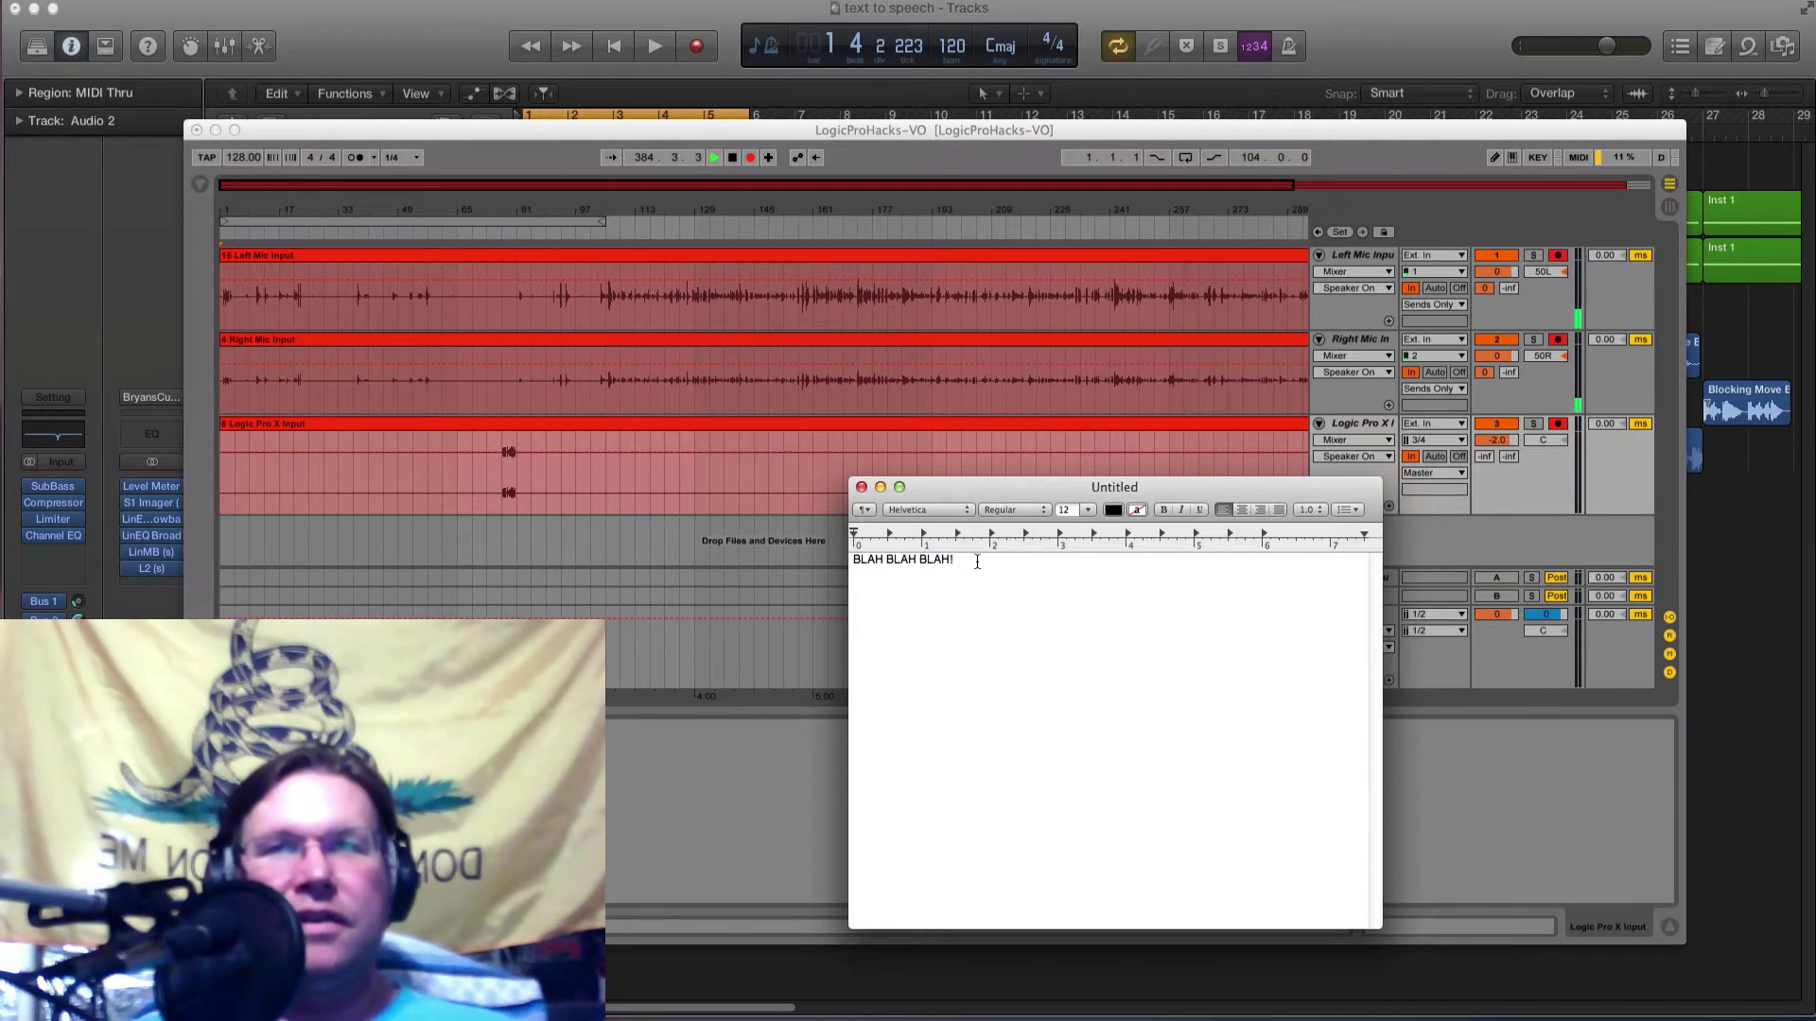
Have the system voice speak the selected line via Speech > Start Speaking.
drag(977, 562, 782, 554)
right_click(870, 560)
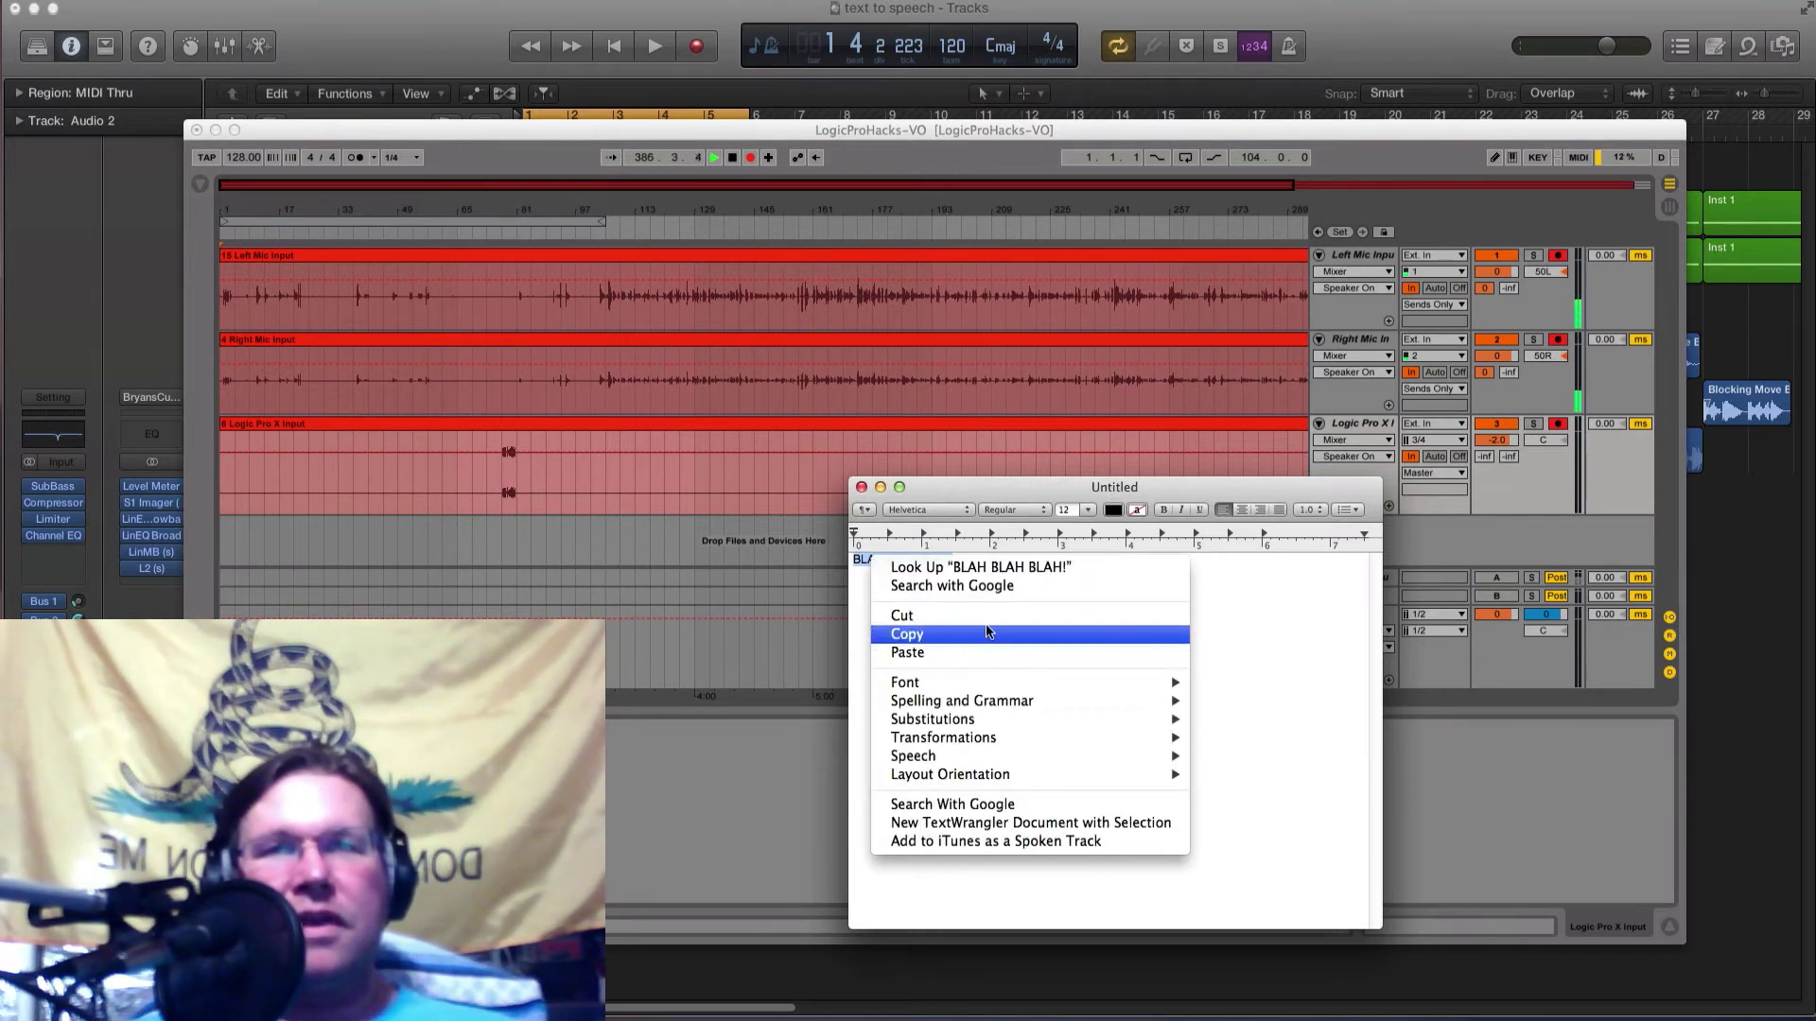
click(1241, 660)
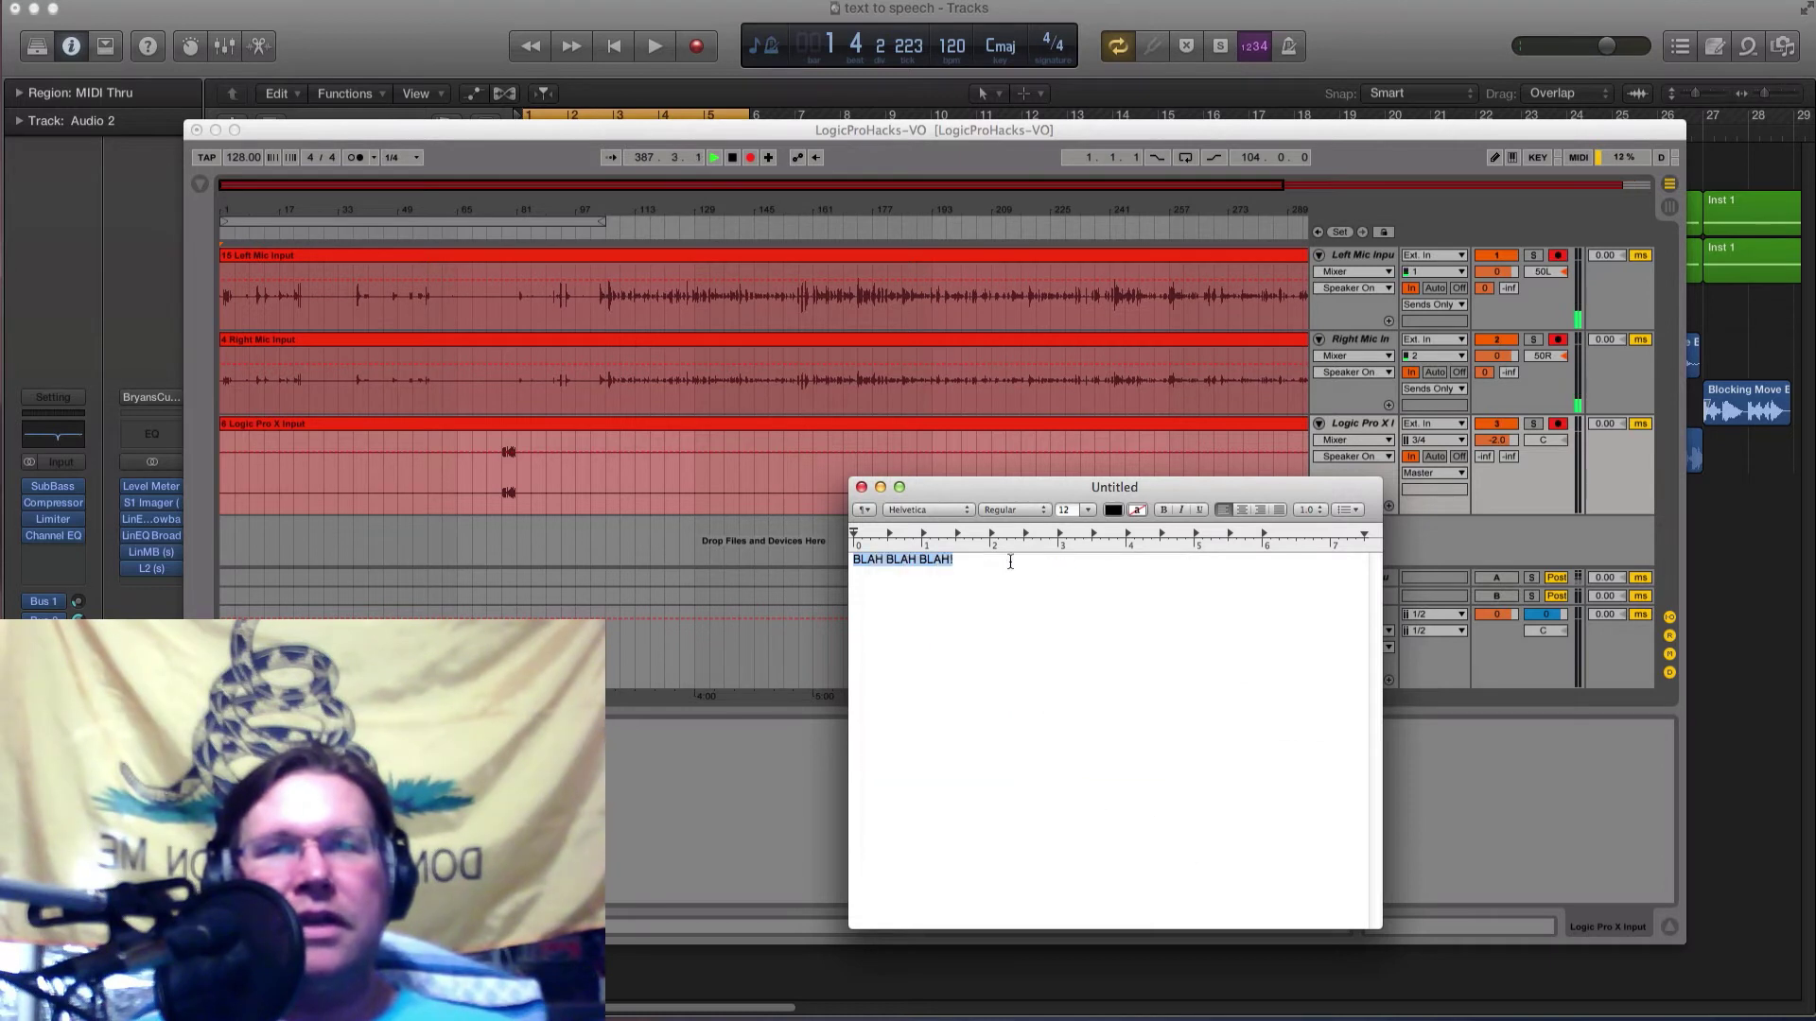
click(877, 568)
right_click(854, 558)
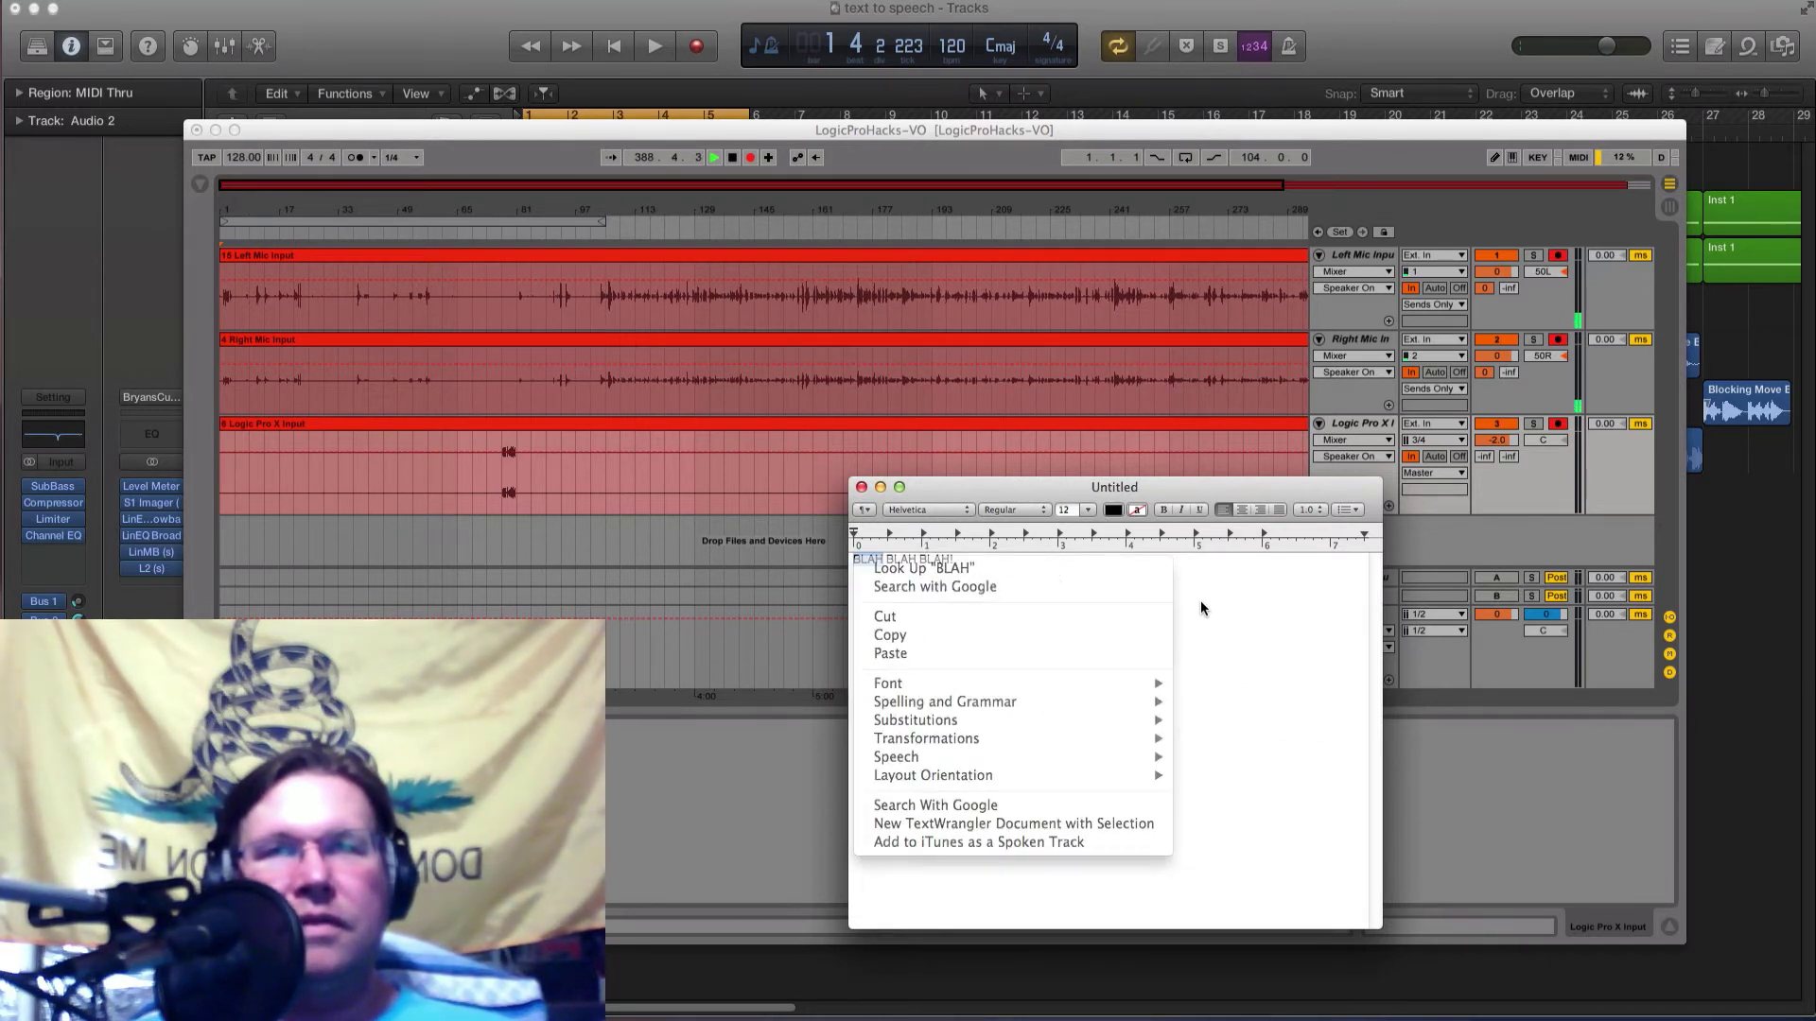
click(1200, 605)
key(super+a)
right_click(885, 559)
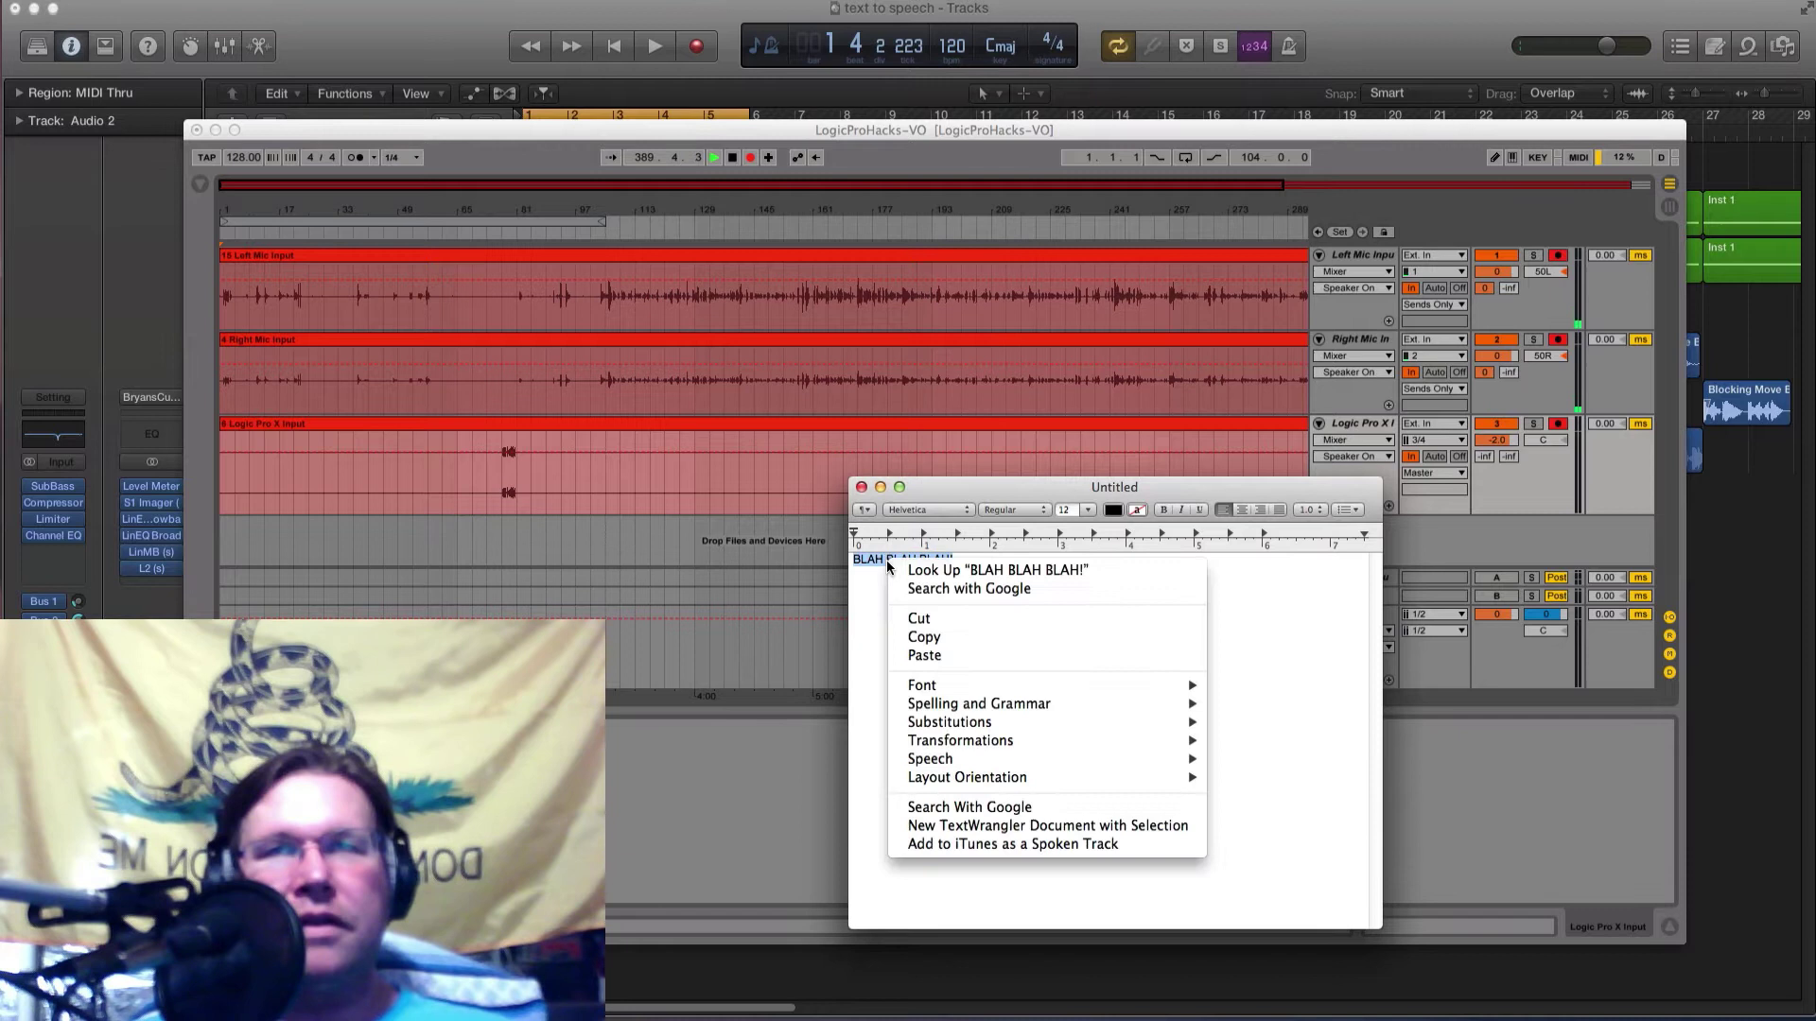
mouse_move(962, 700)
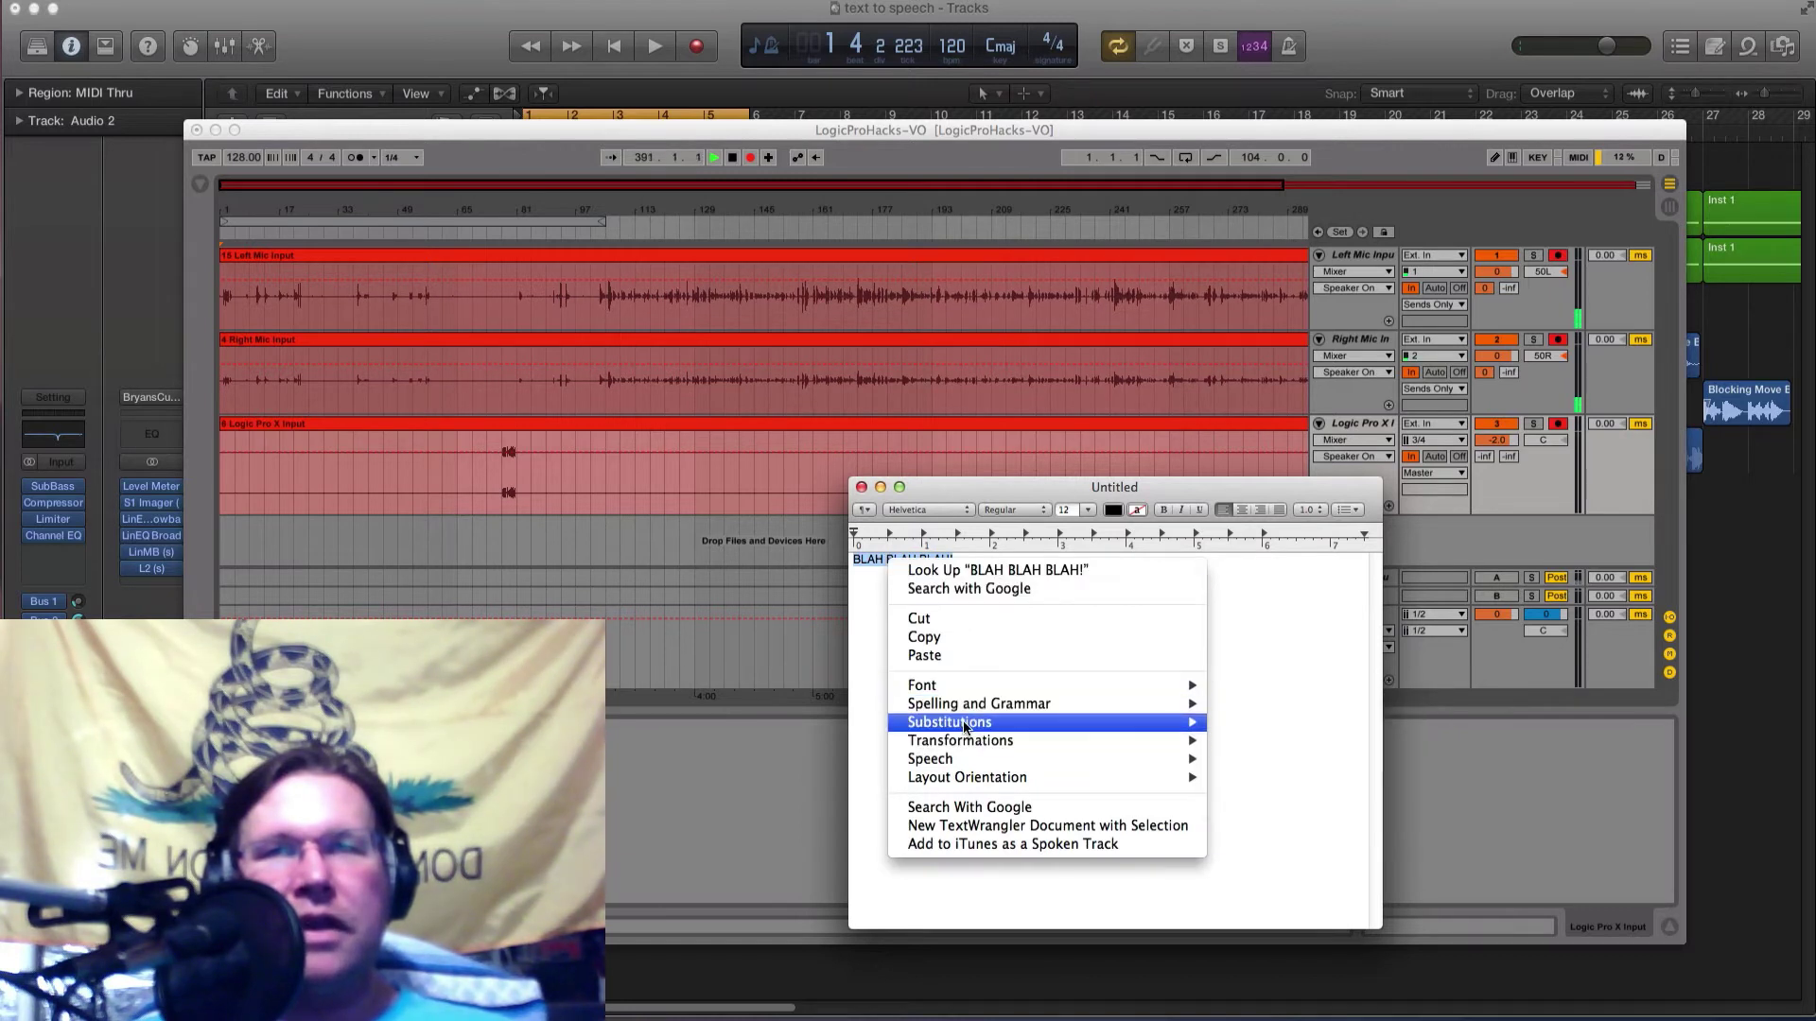
mouse_move(973, 761)
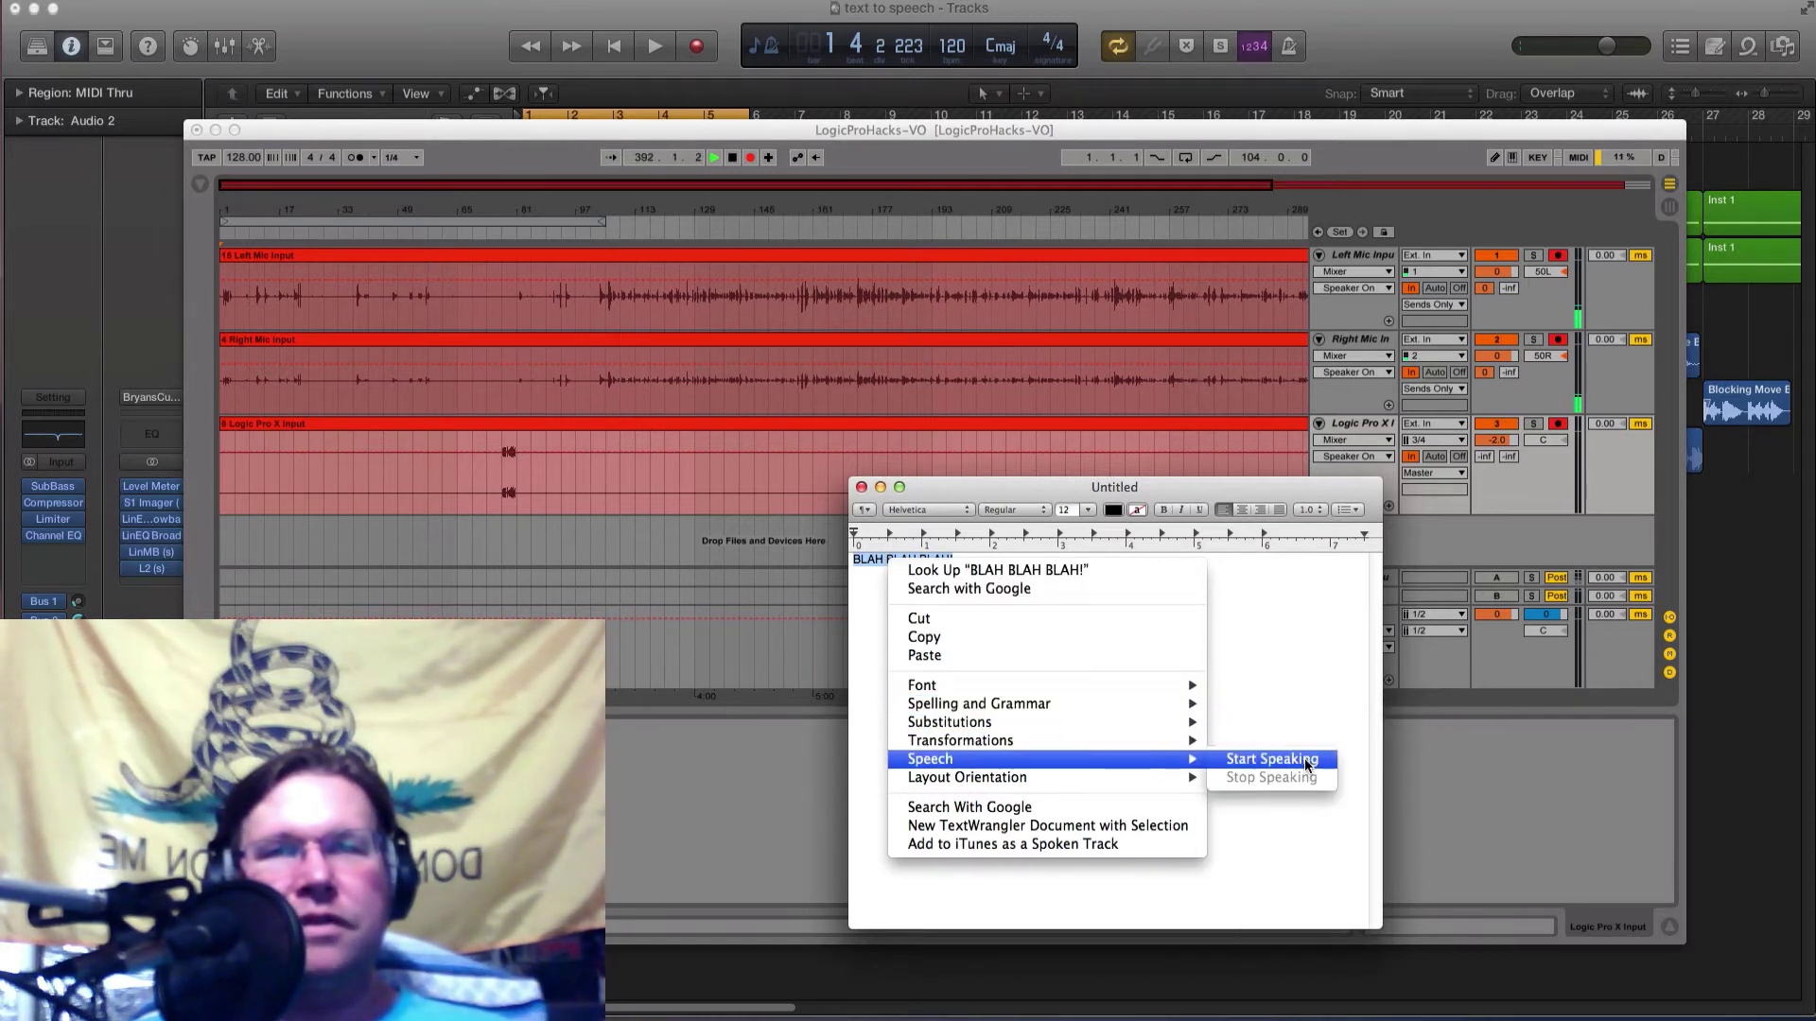
click(1272, 759)
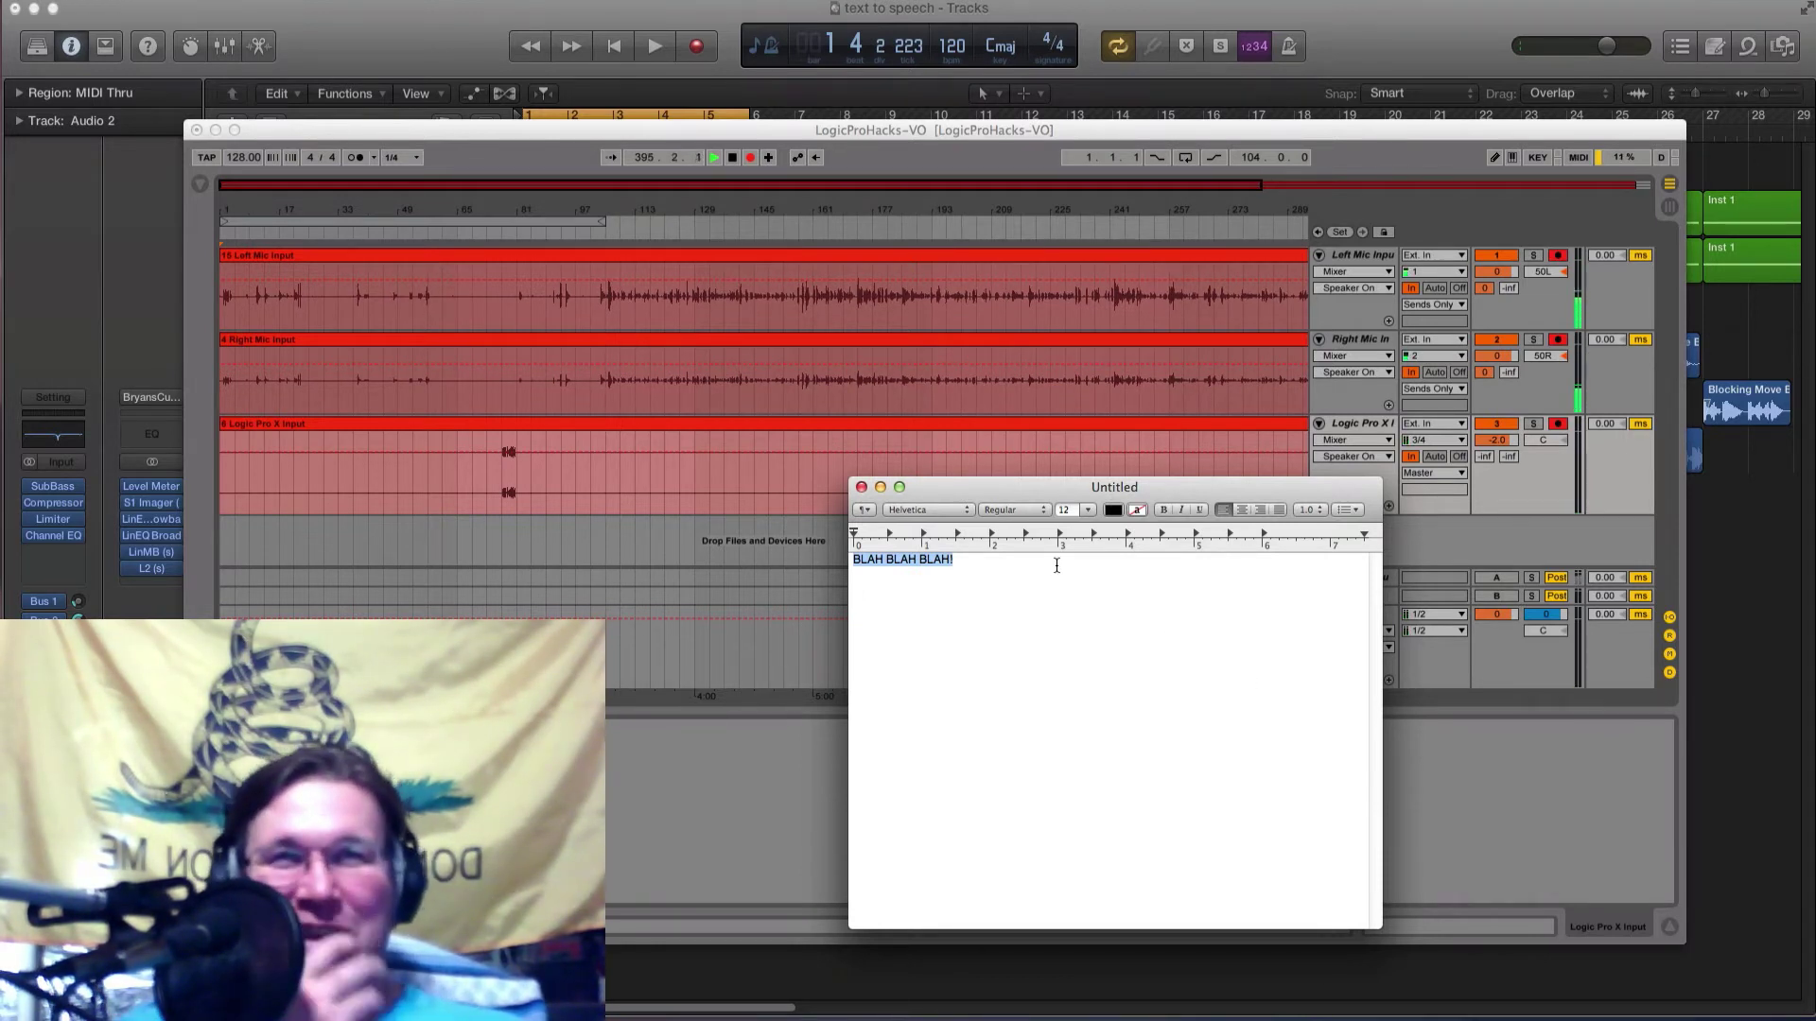
click(997, 572)
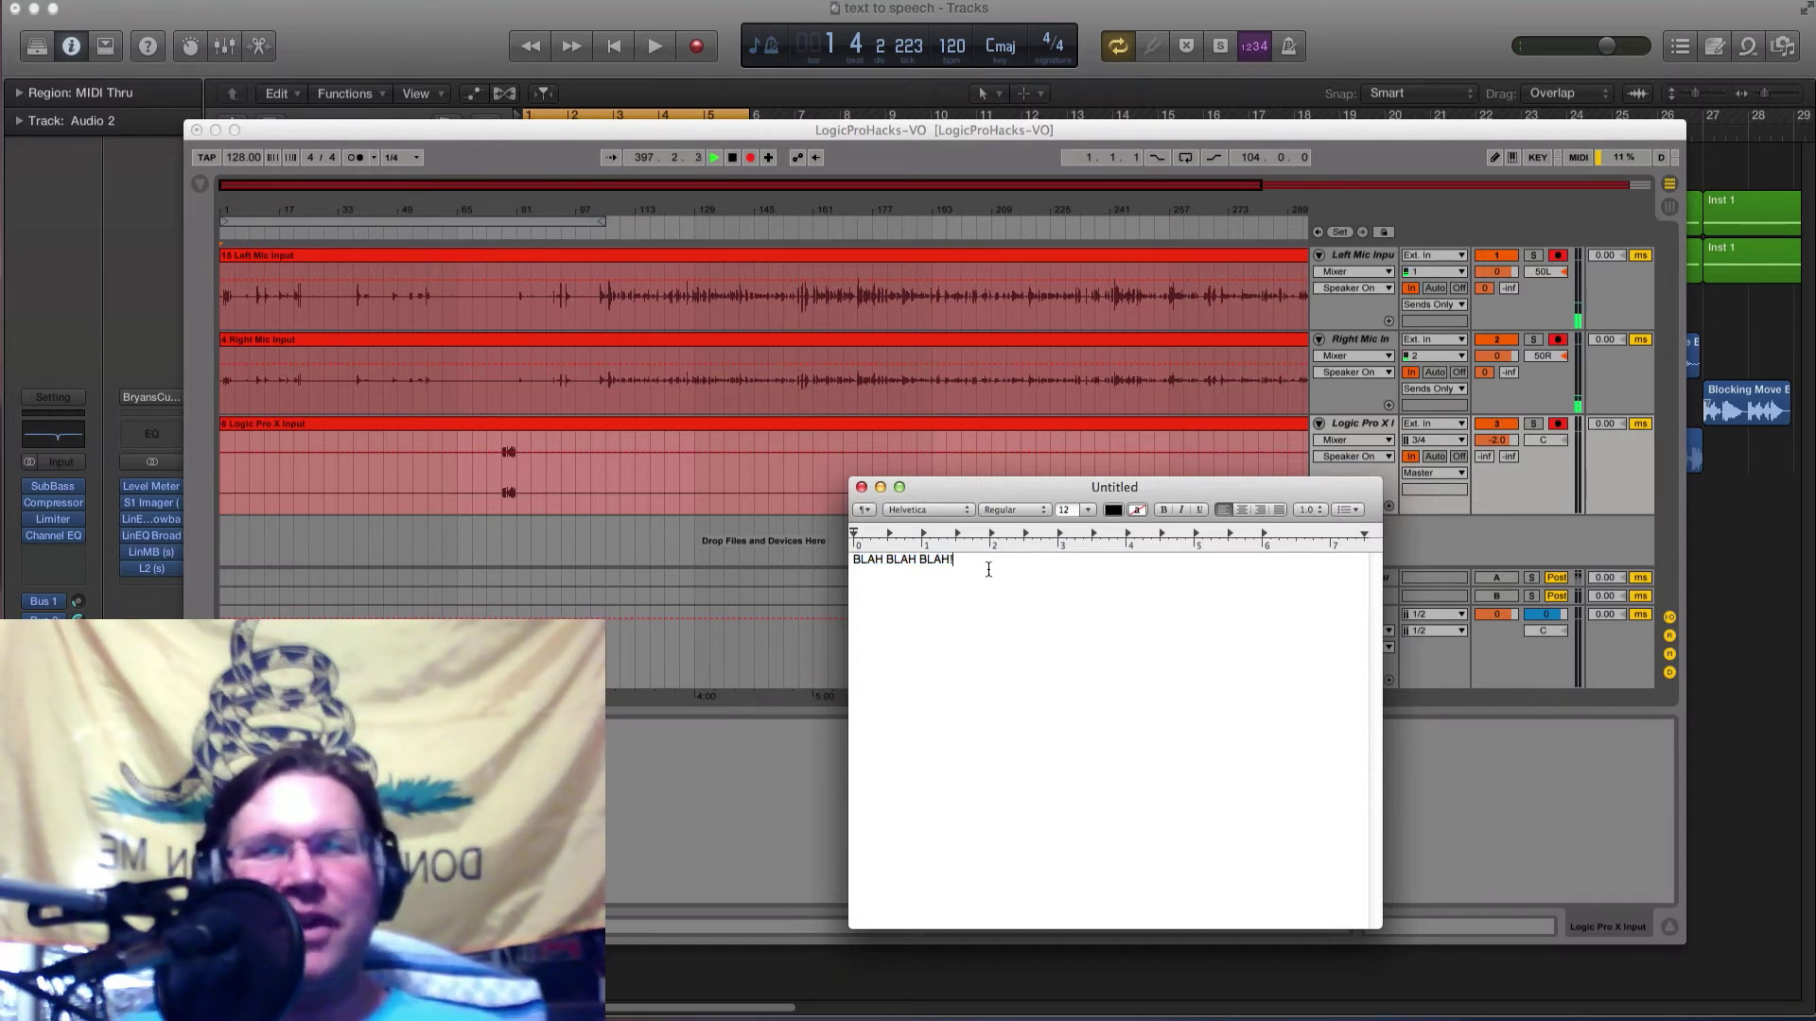
Replace the line with 'HEY YOU GUYS!!!', have it spoken aloud, then switch to Speech preferences.
drag(962, 568, 840, 552)
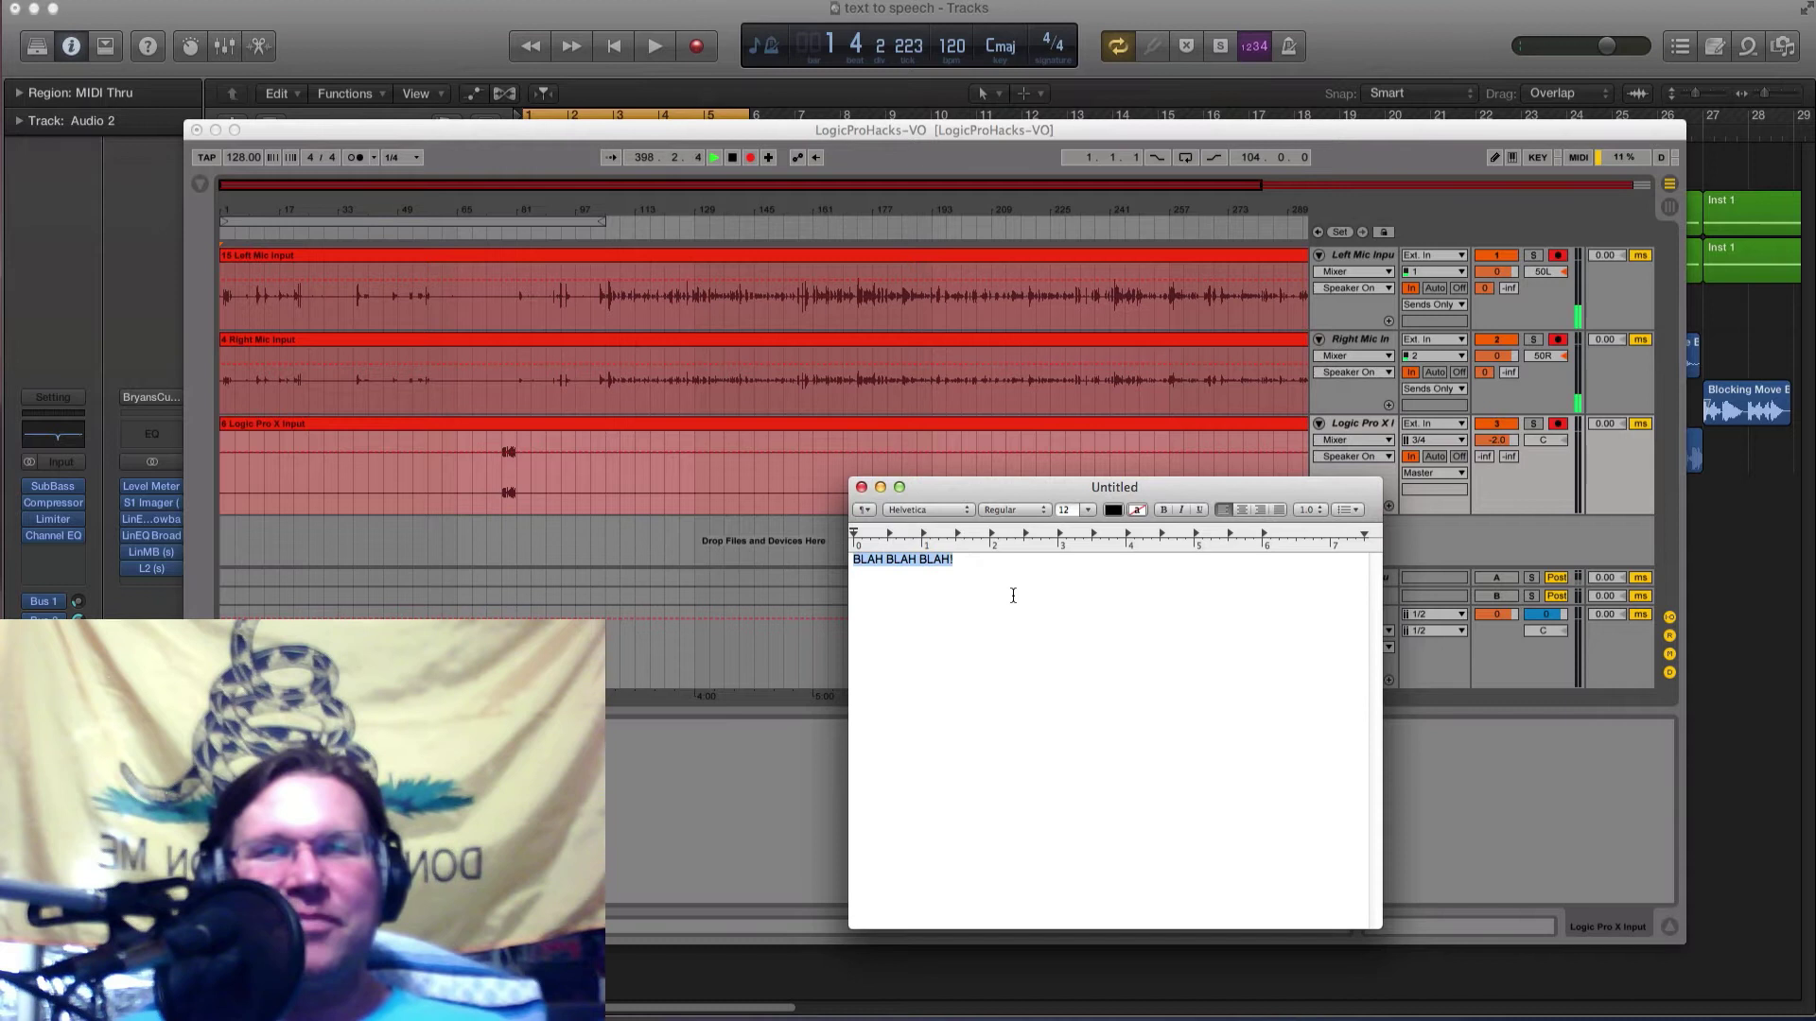
text(HEY YOU)
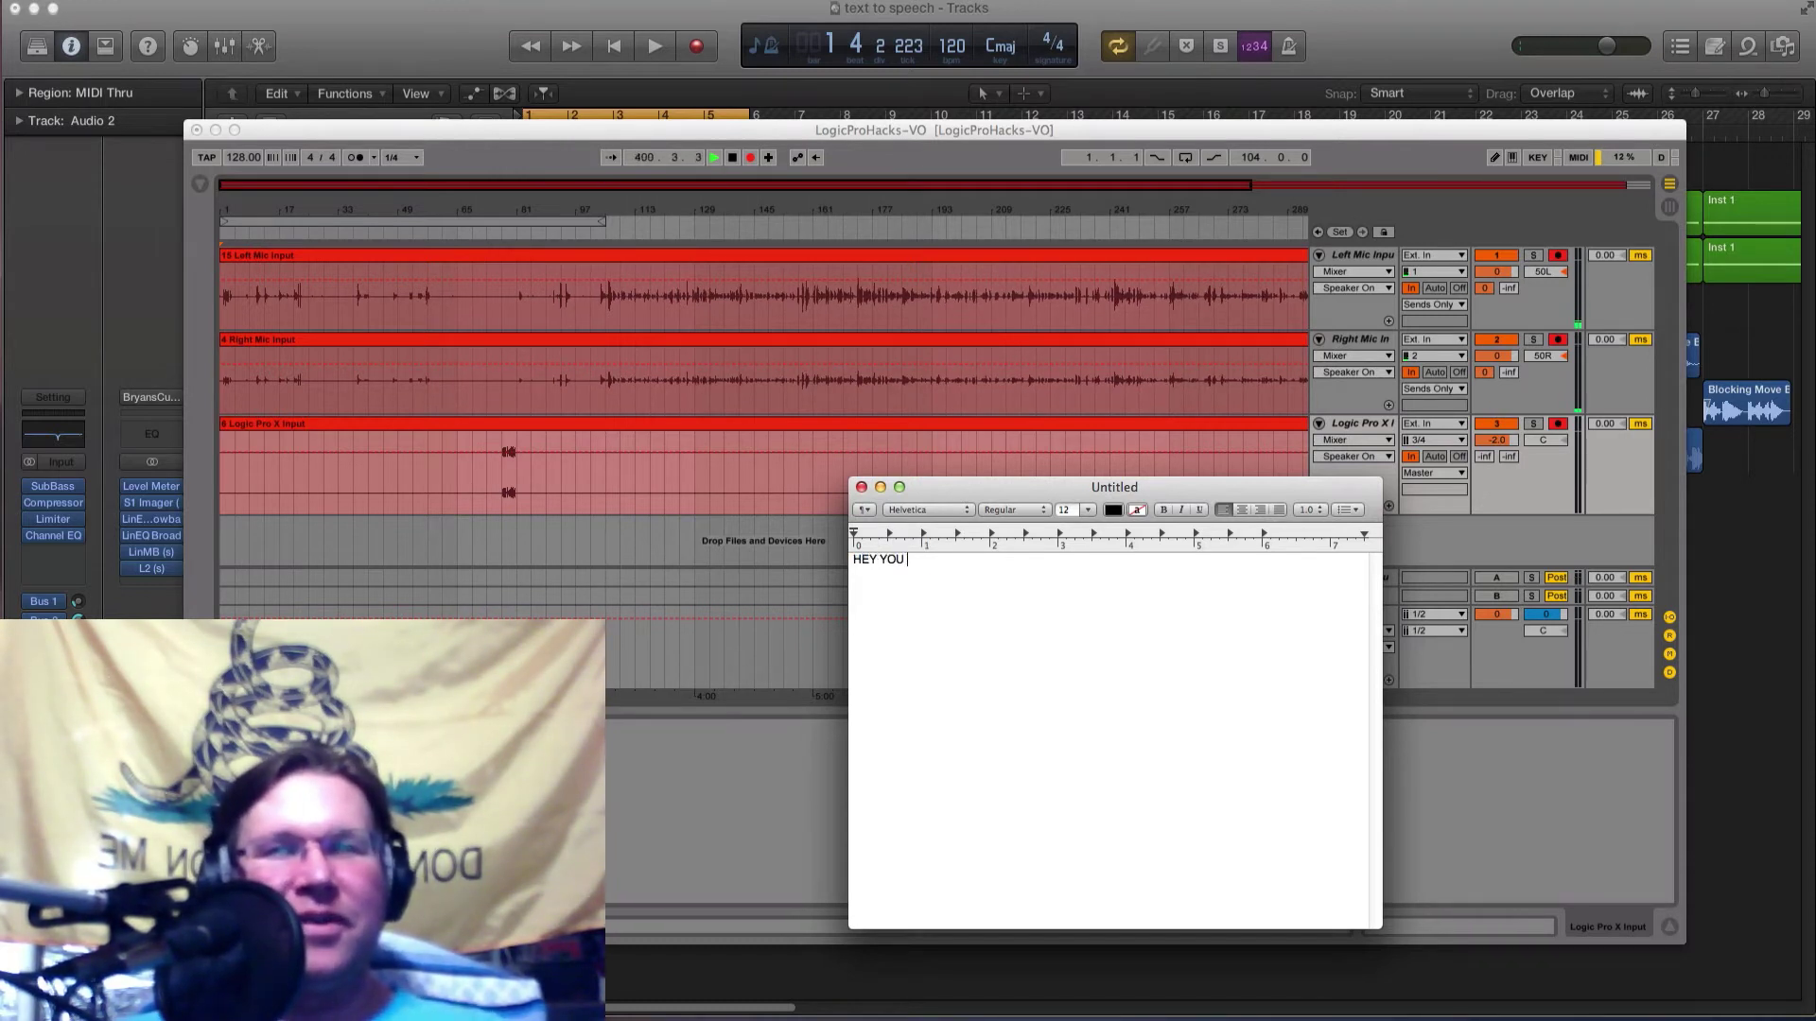
text( GUYS!)
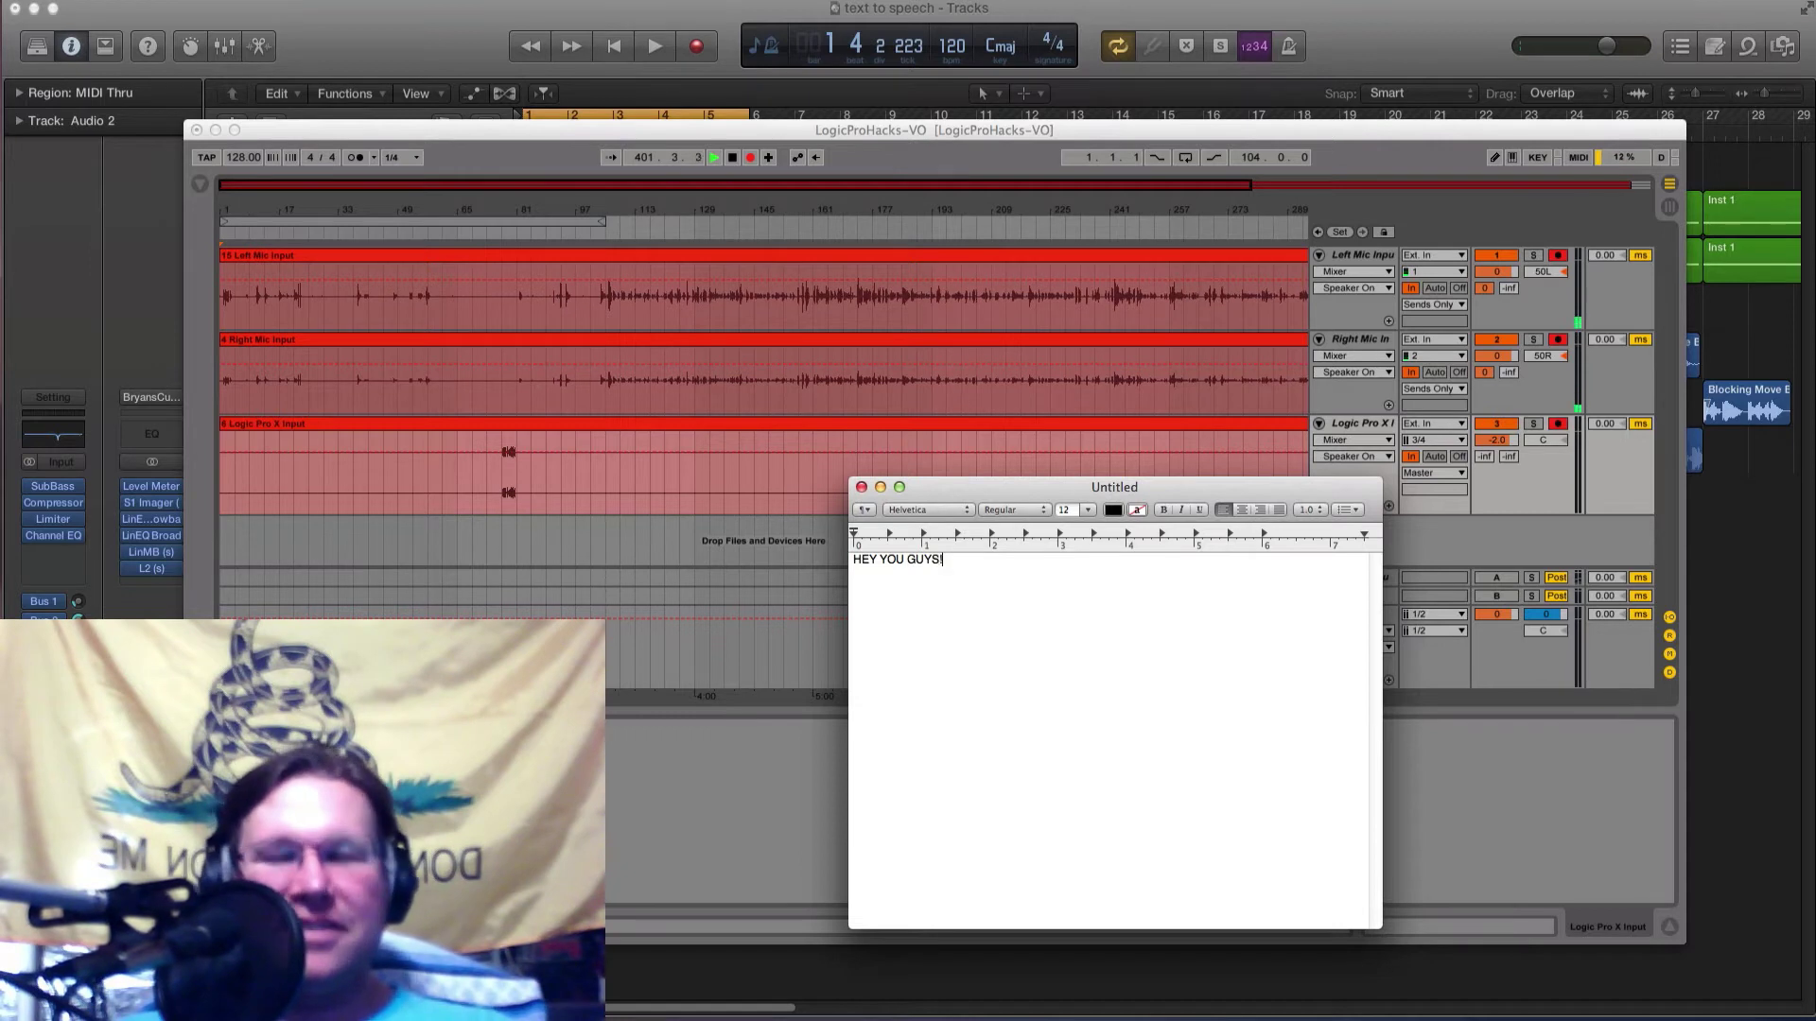
text(!!)
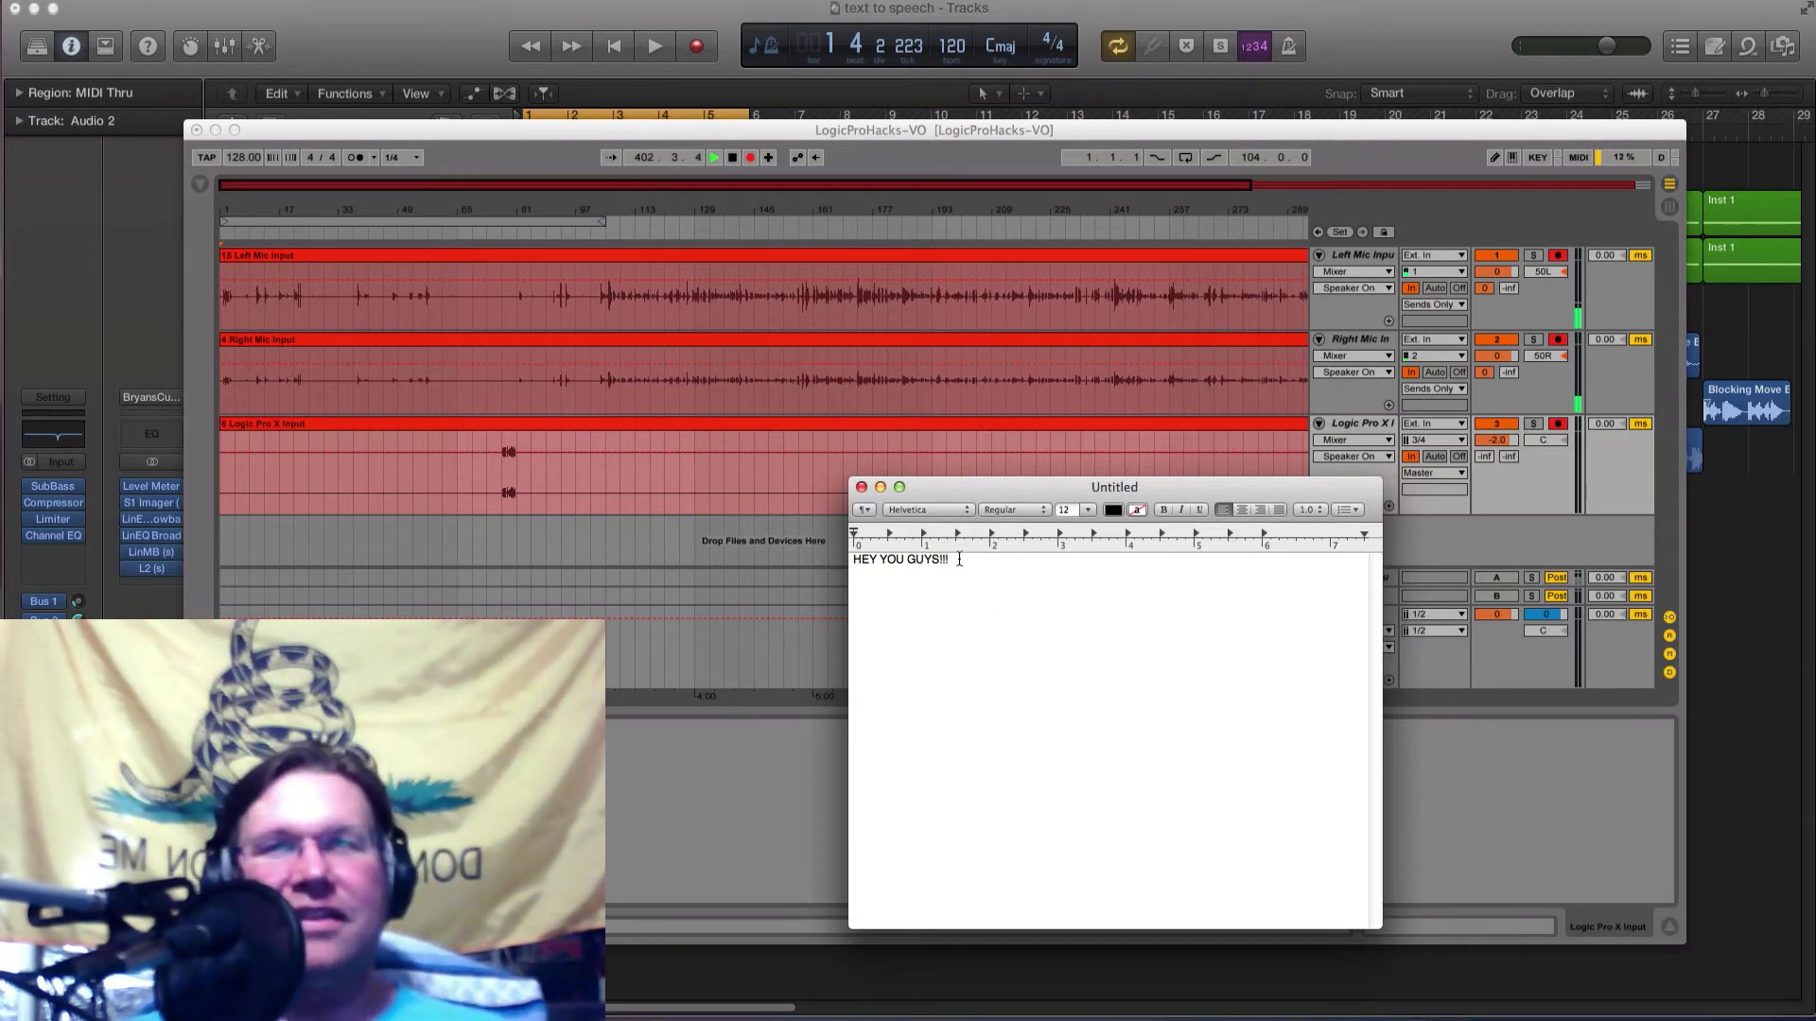
drag(964, 558, 806, 554)
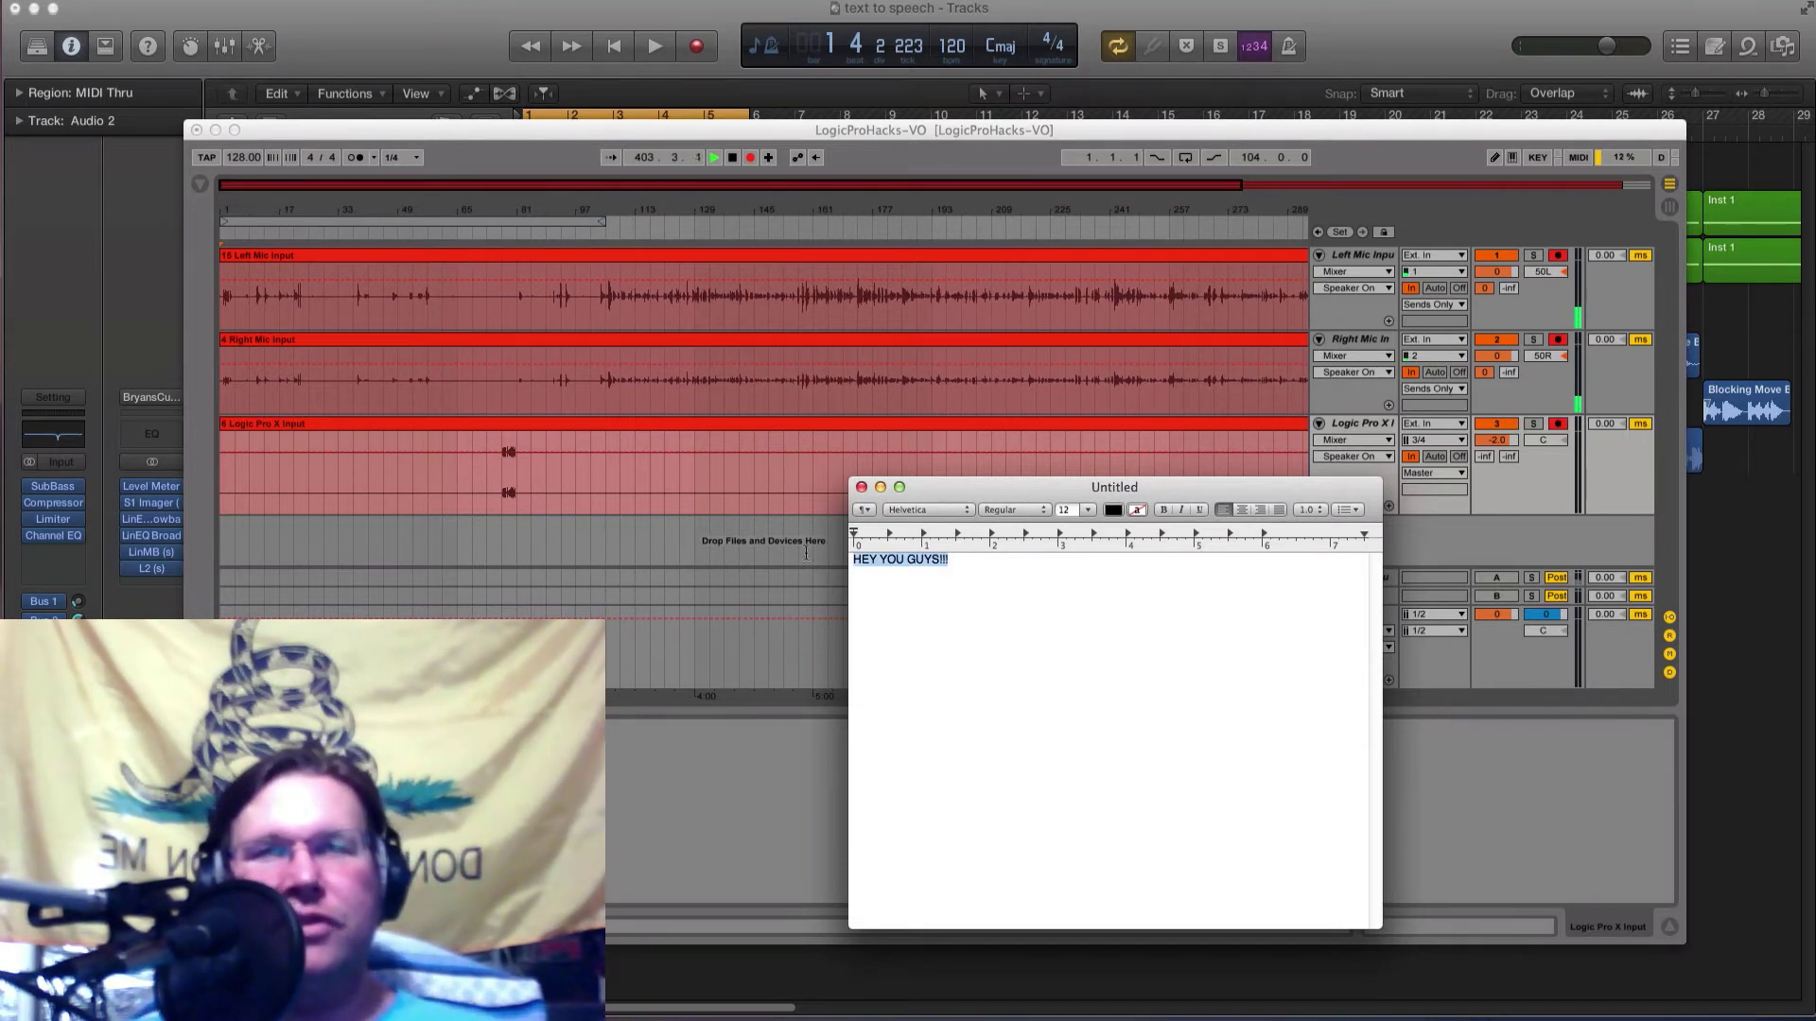
right_click(878, 559)
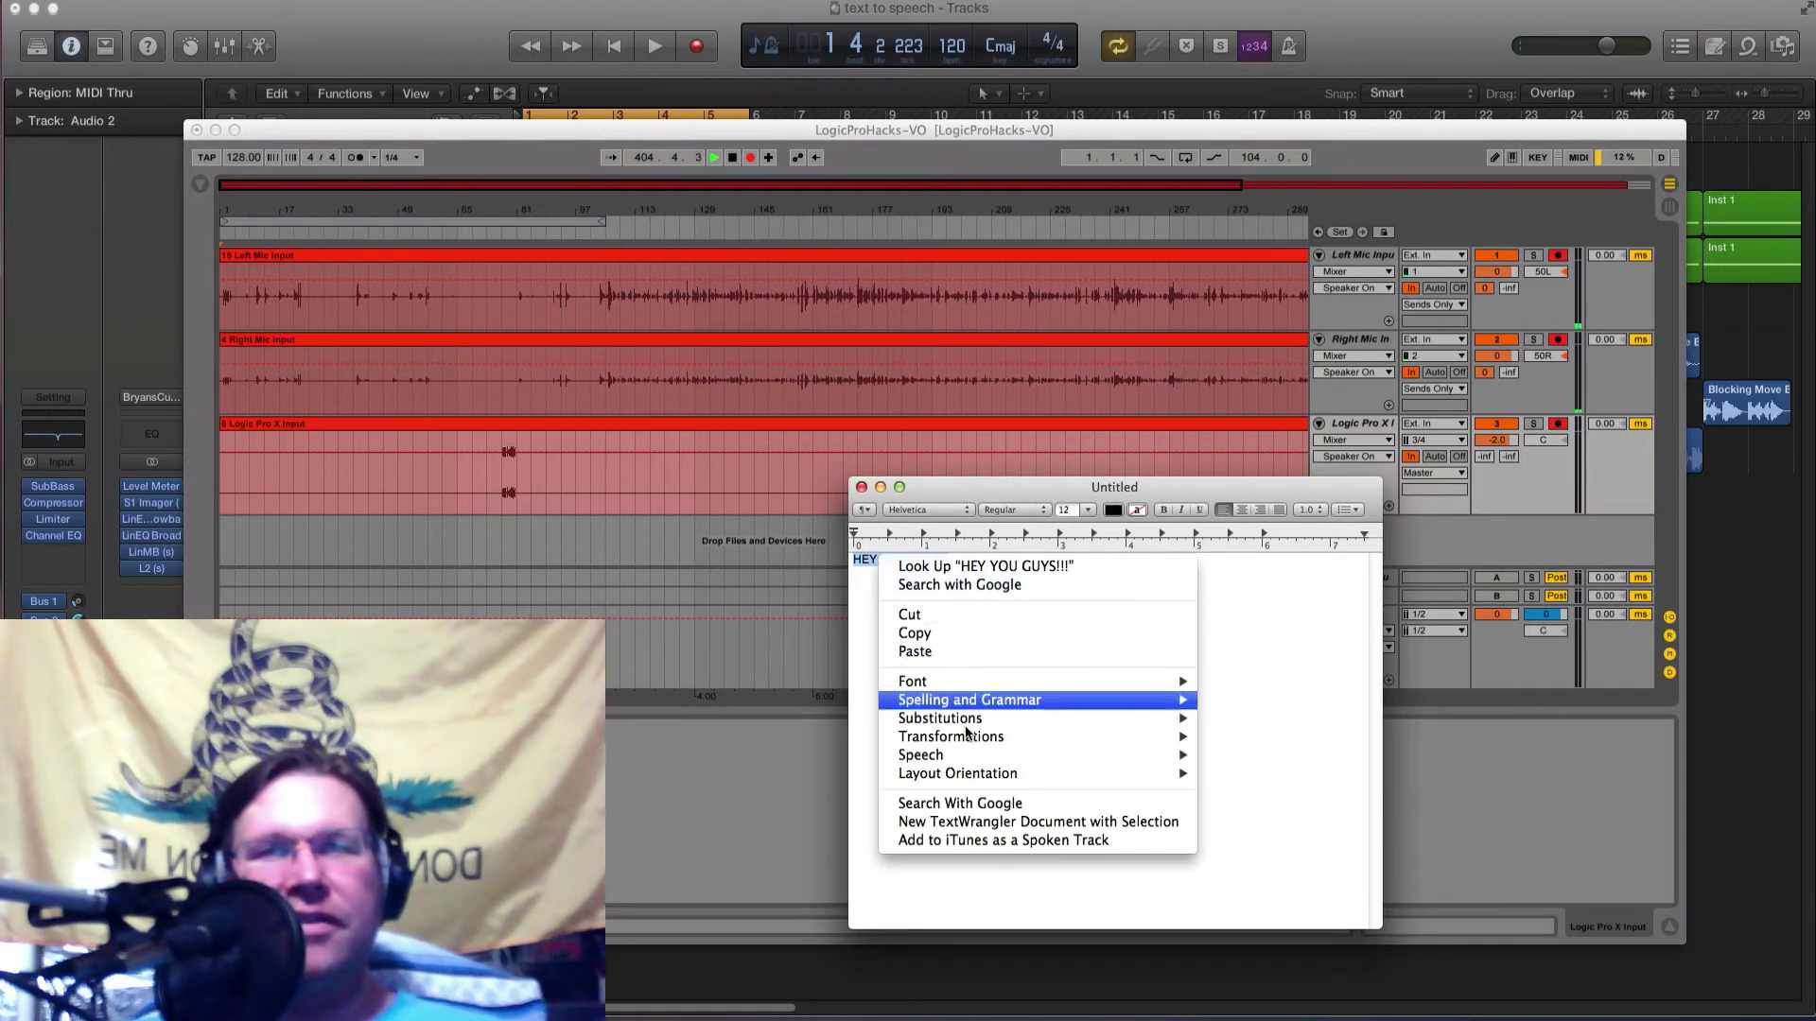
mouse_move(978, 762)
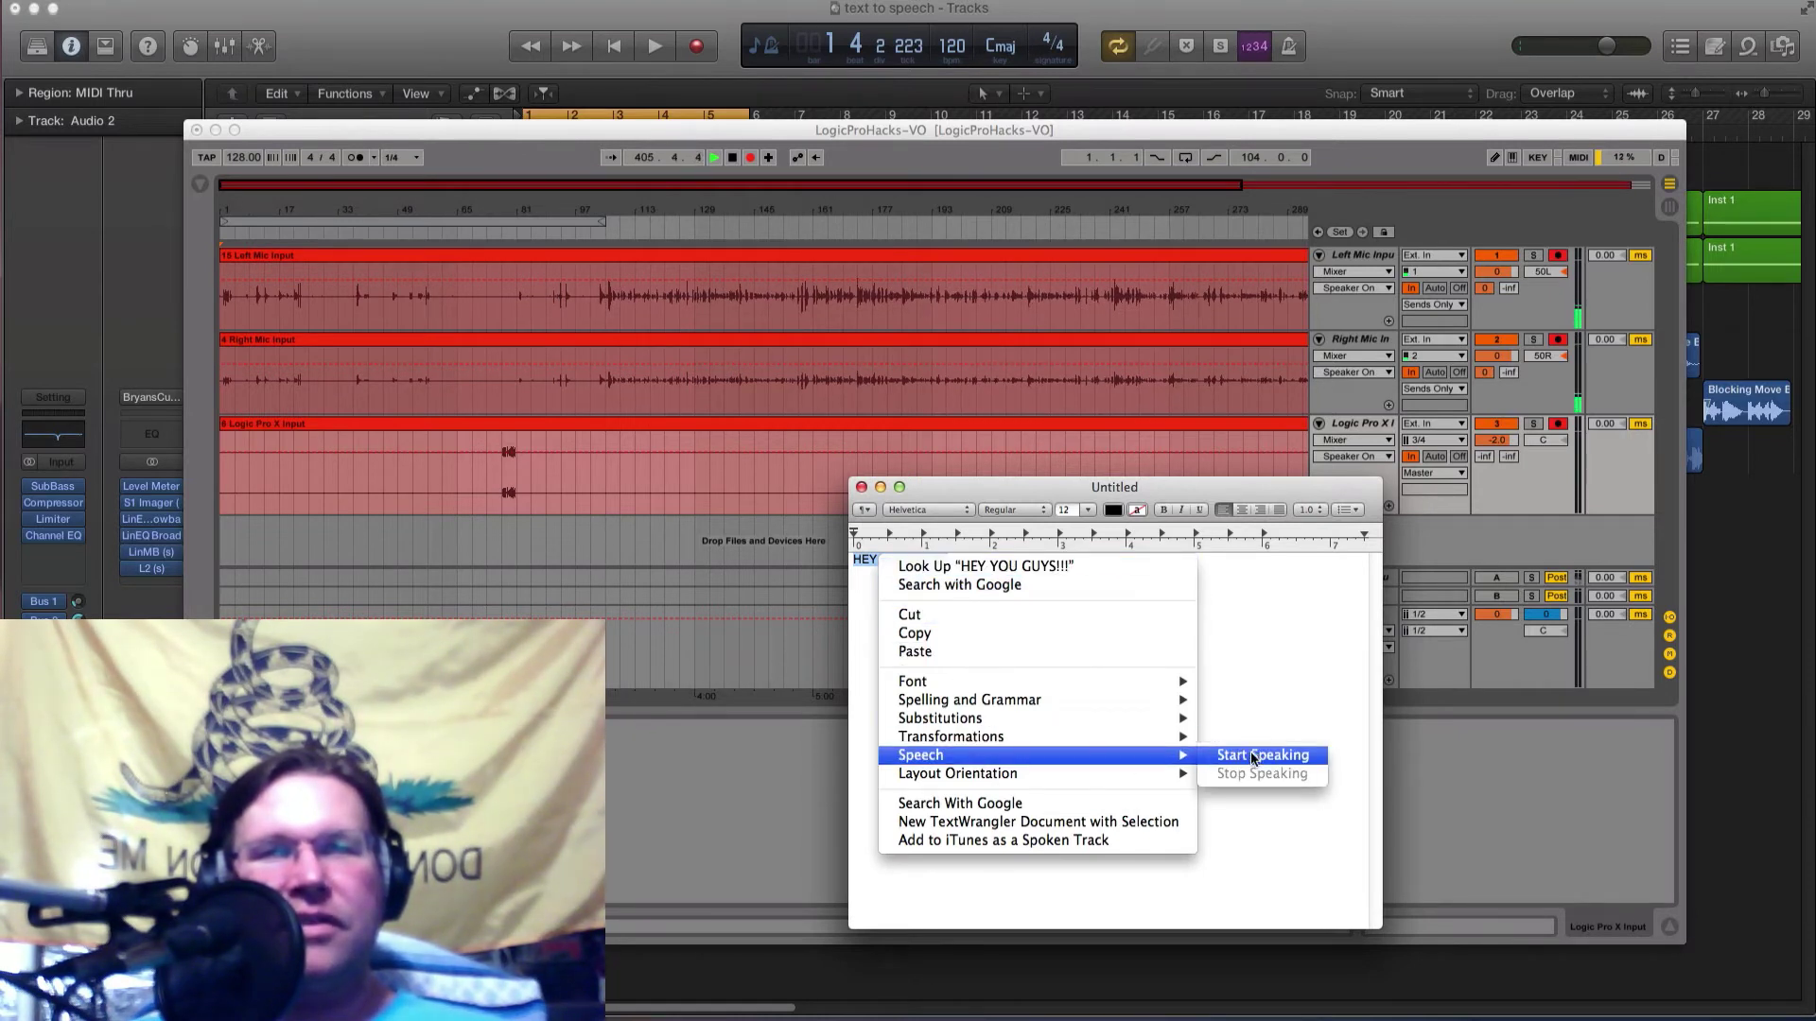
click(1211, 753)
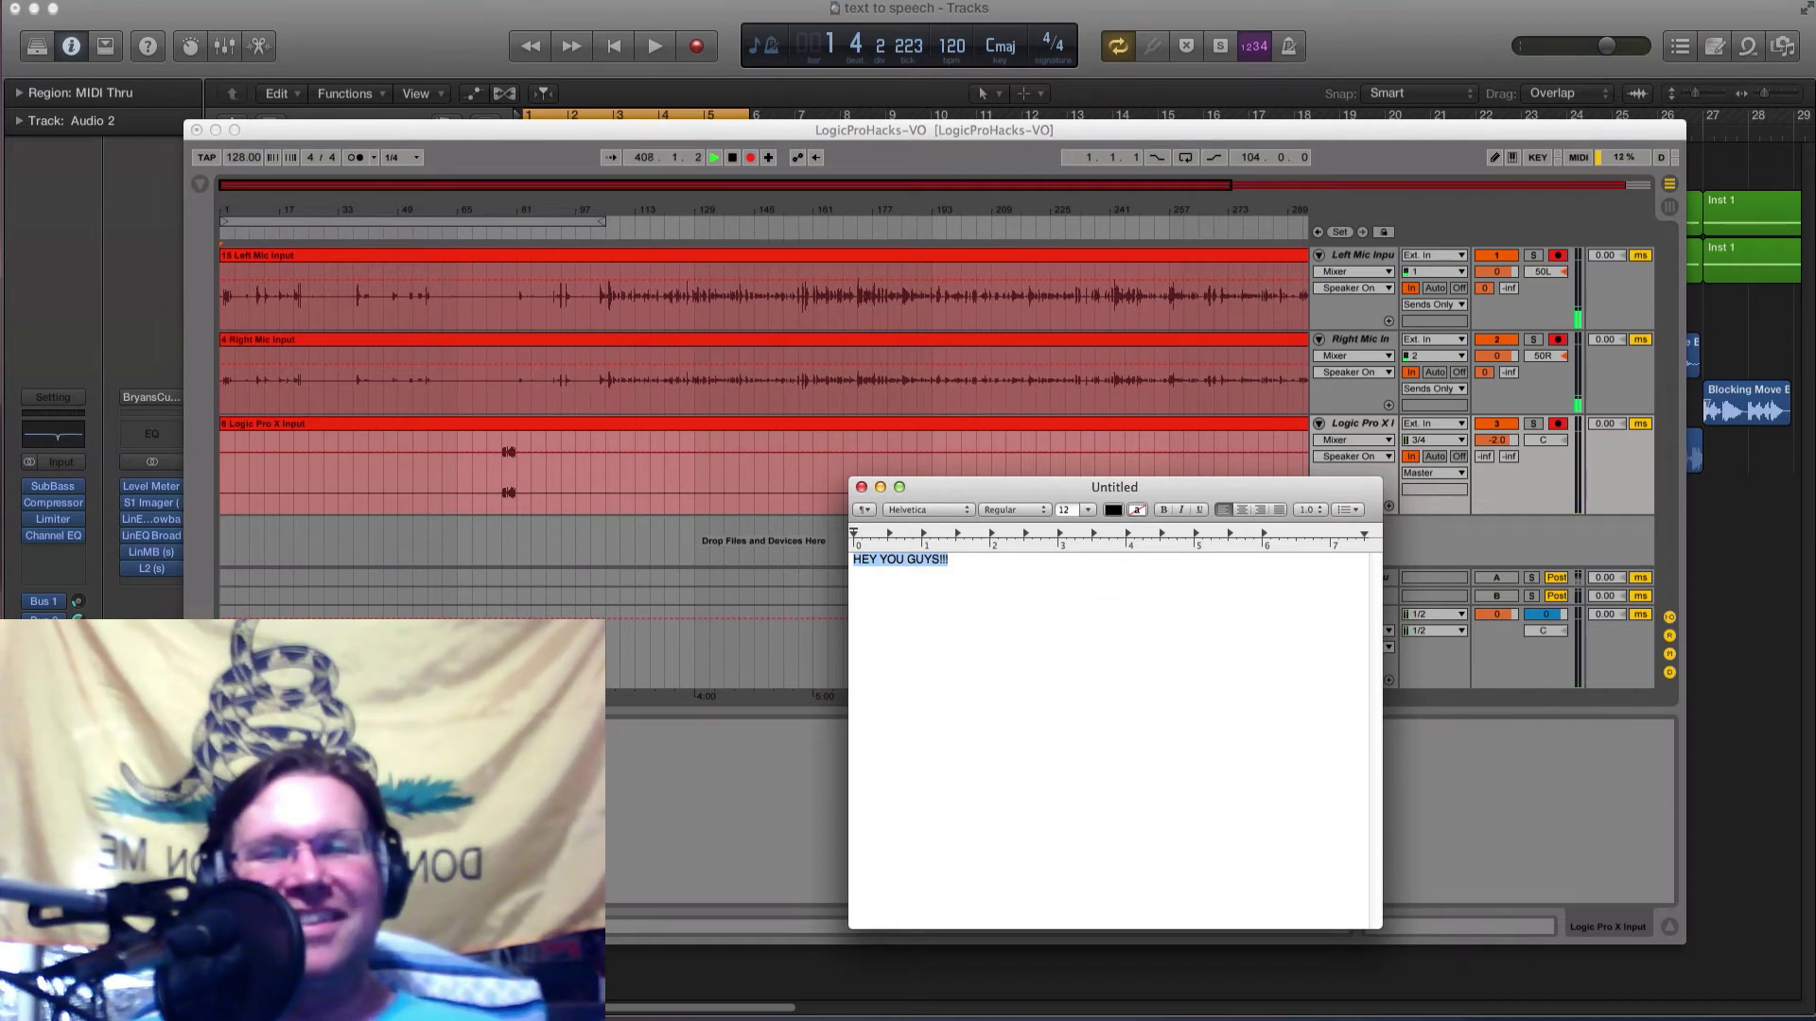
key(super+Tab)
Try the Deranged, Hysterical and Zarvox voices, then revert to Whisper.
drag(377, 280, 1084, 393)
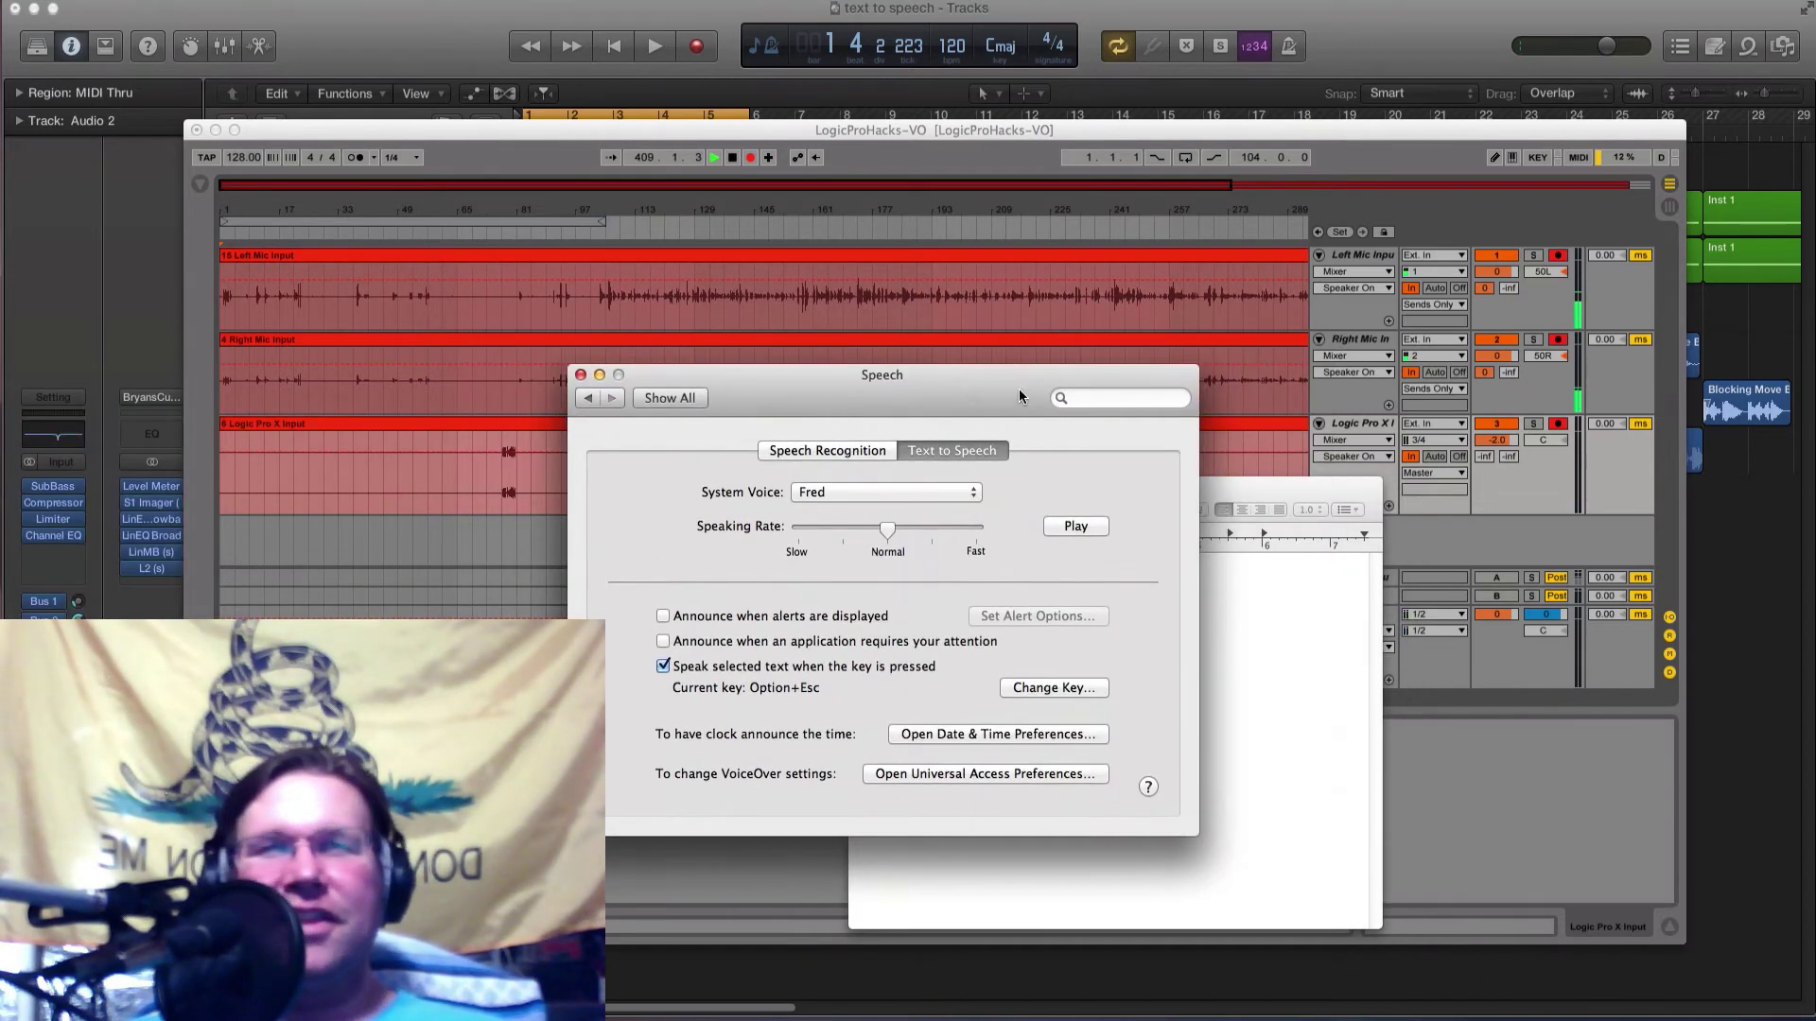
click(942, 492)
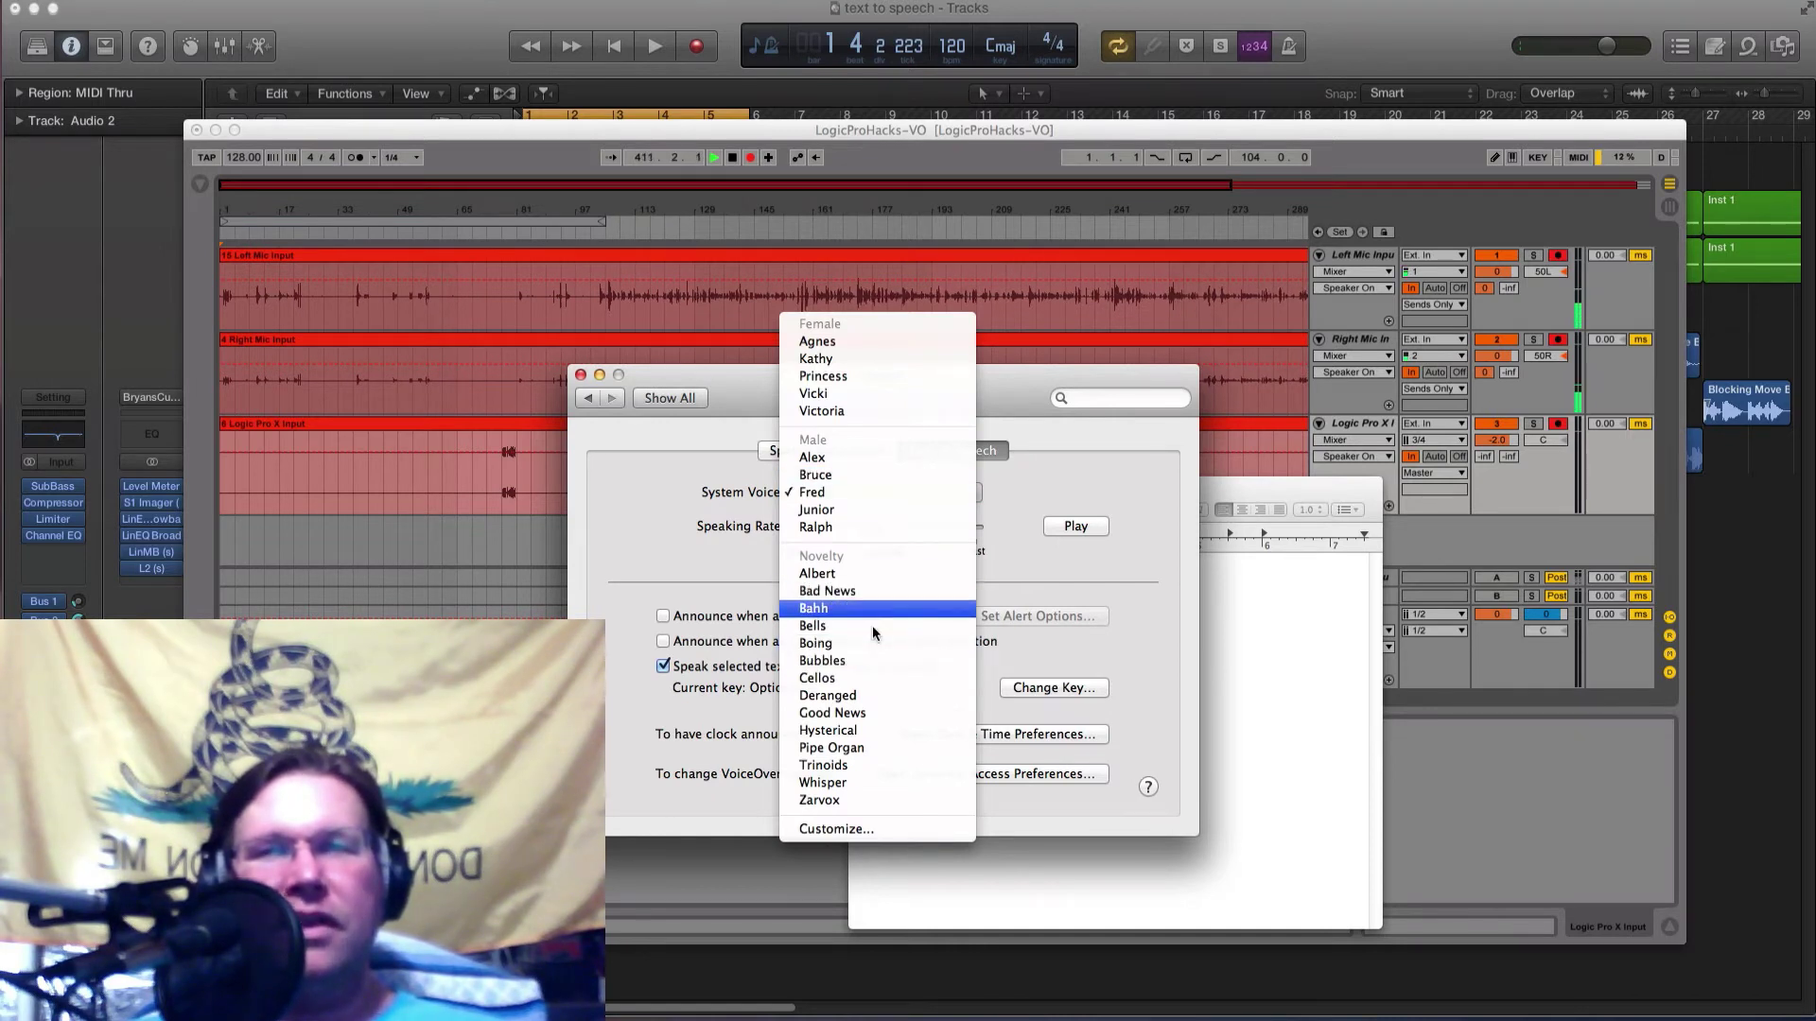
click(883, 696)
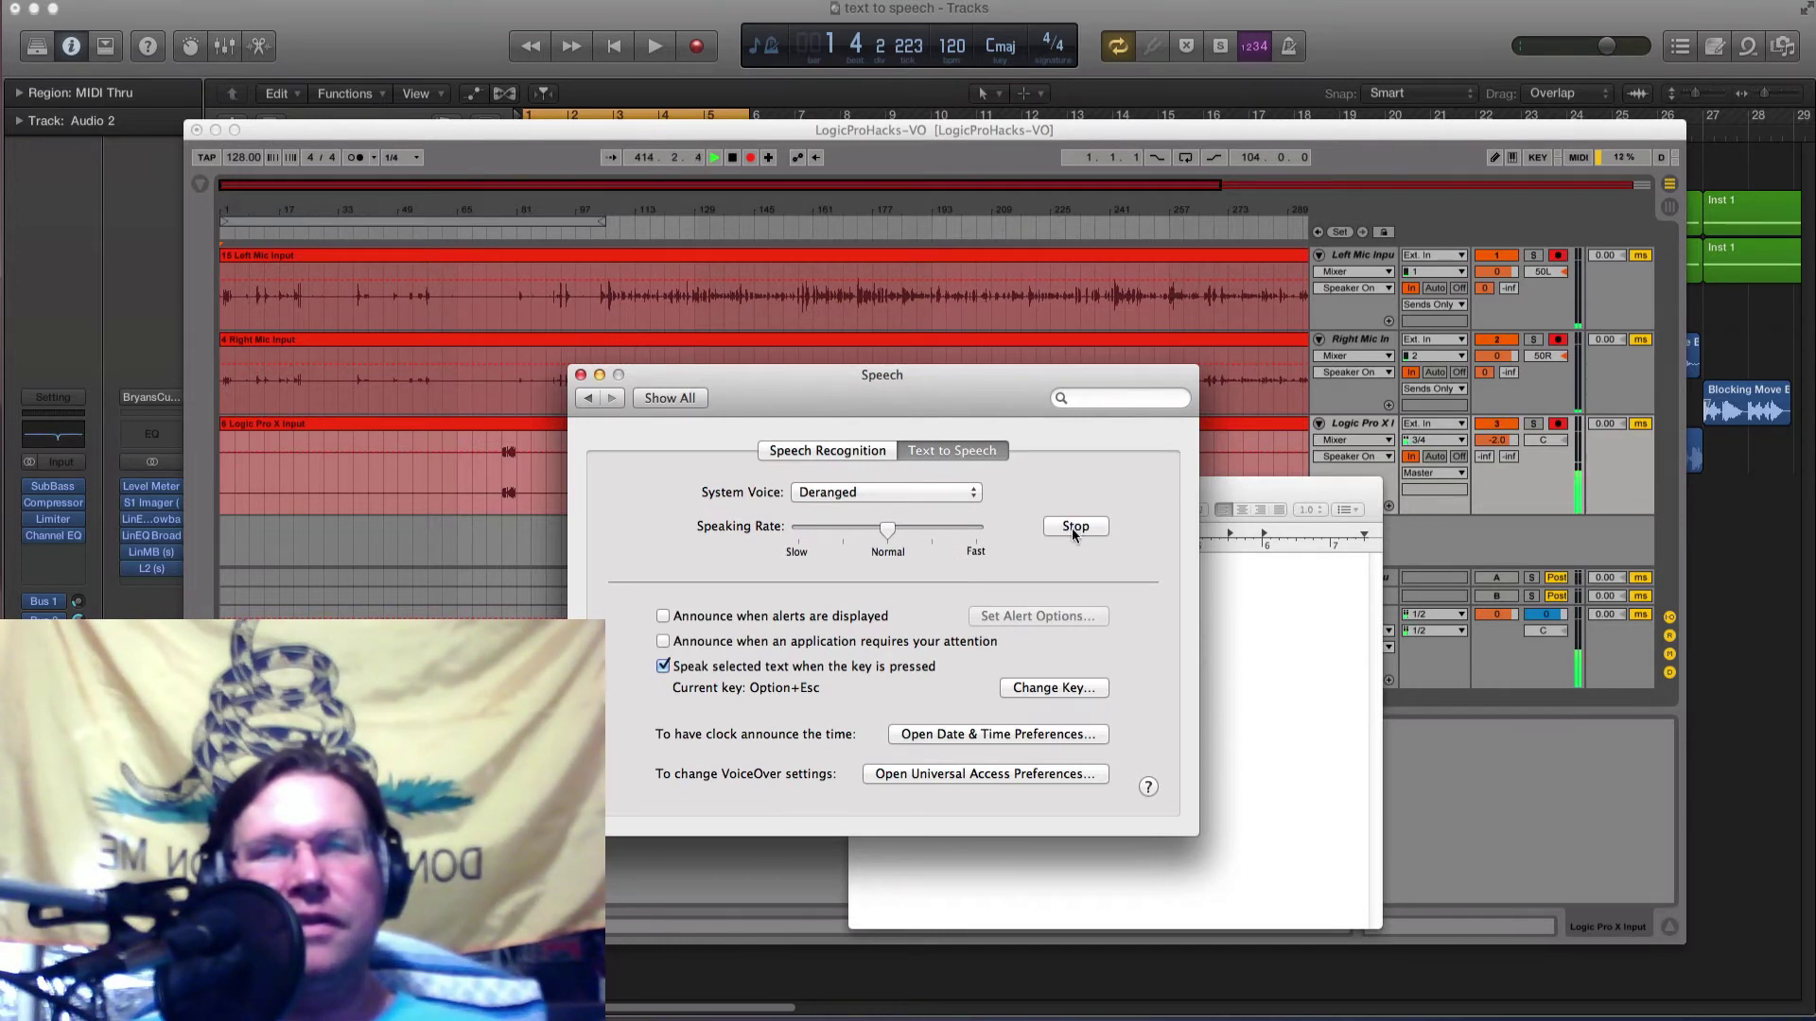
click(961, 492)
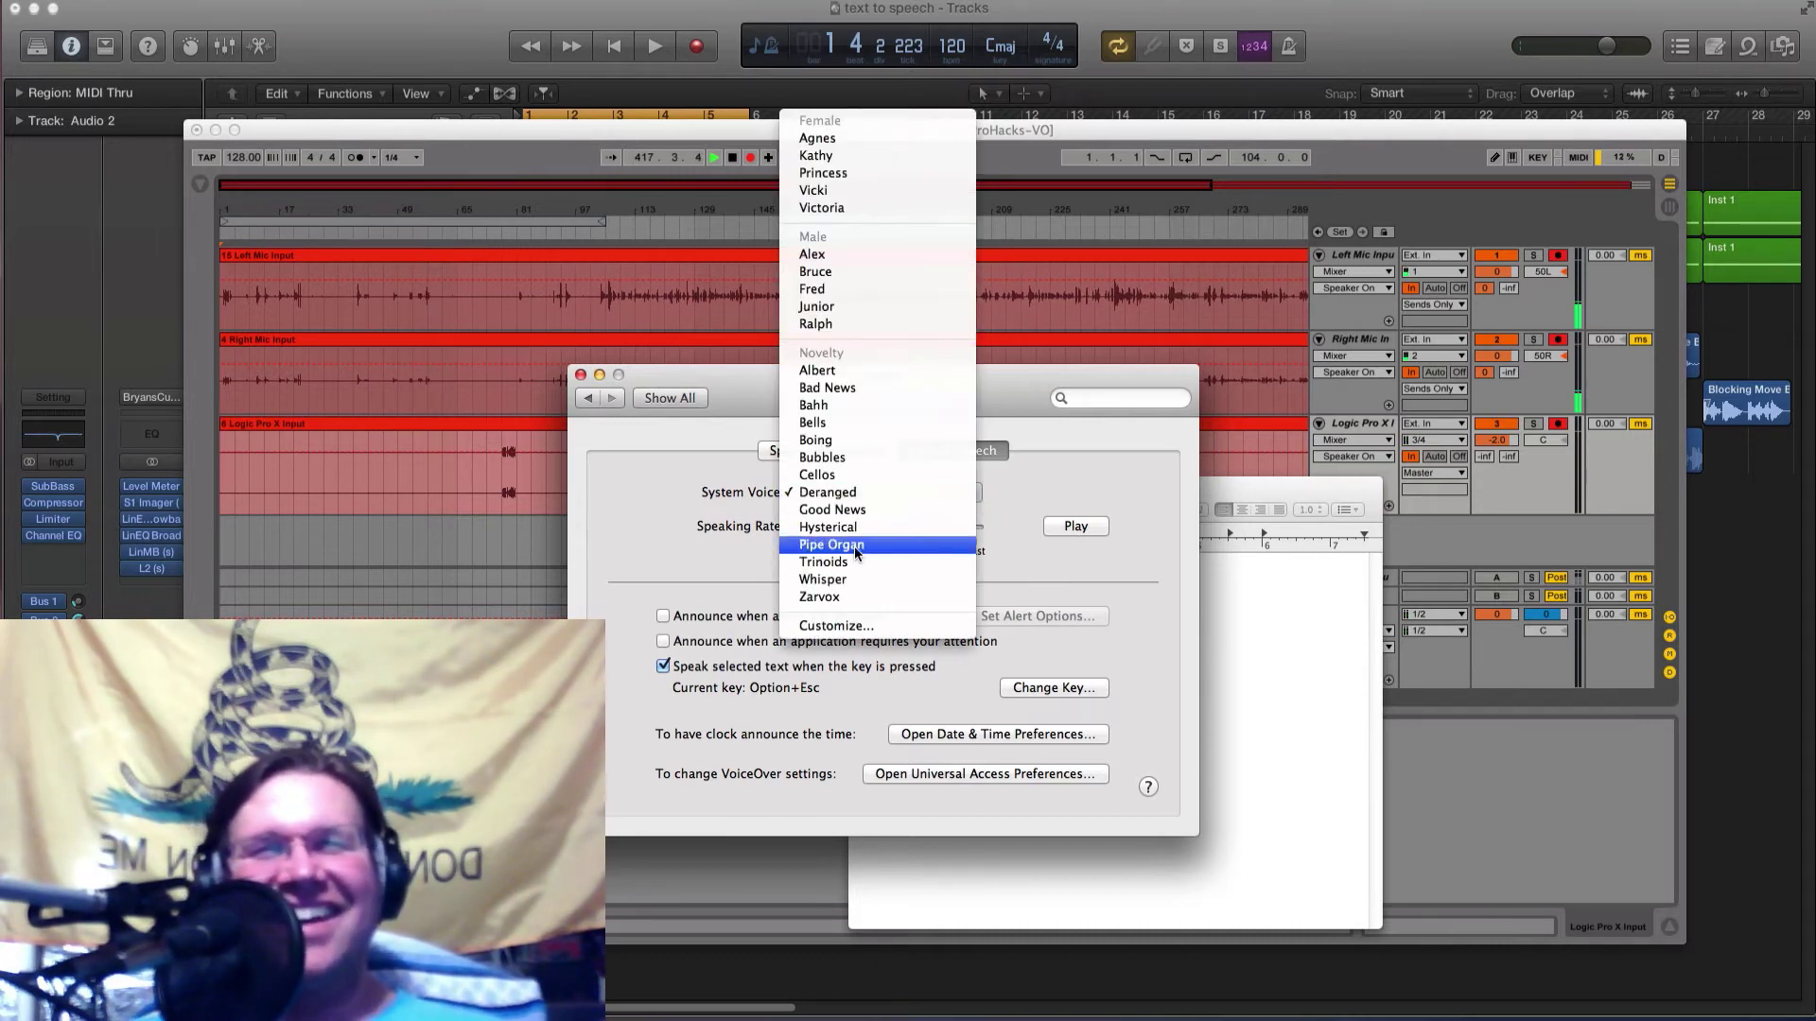
click(899, 528)
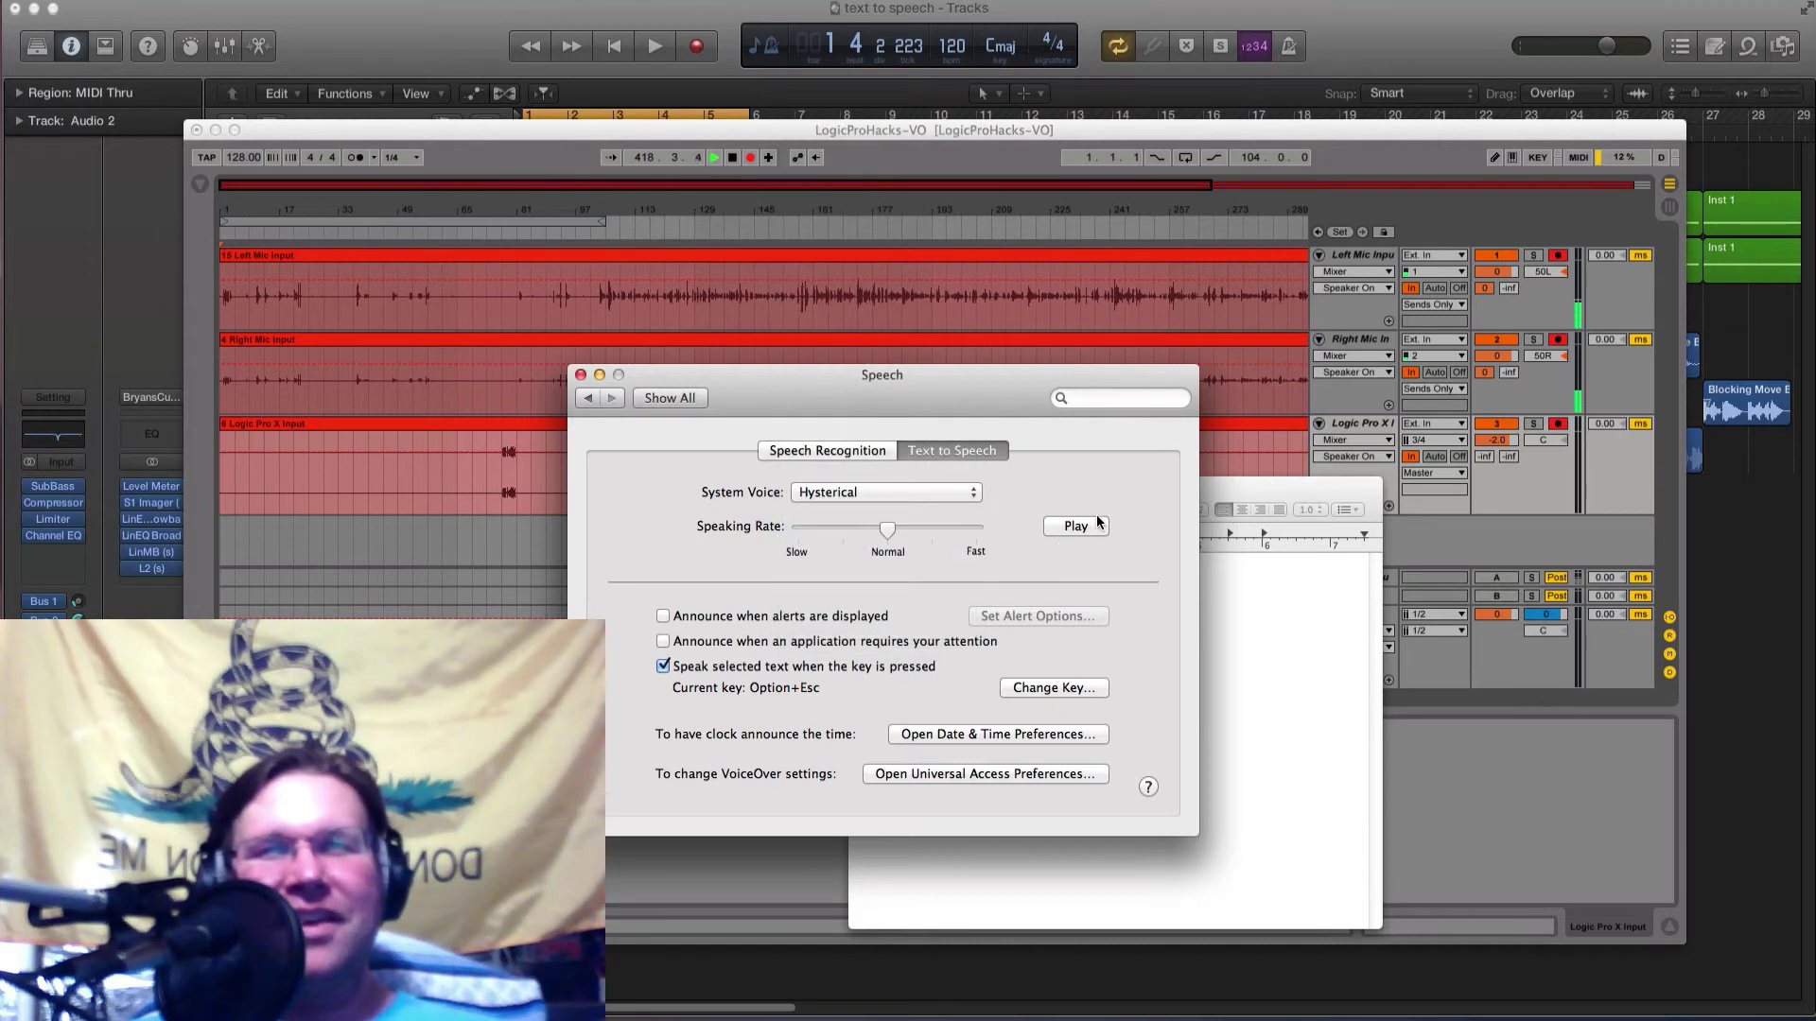
click(1097, 526)
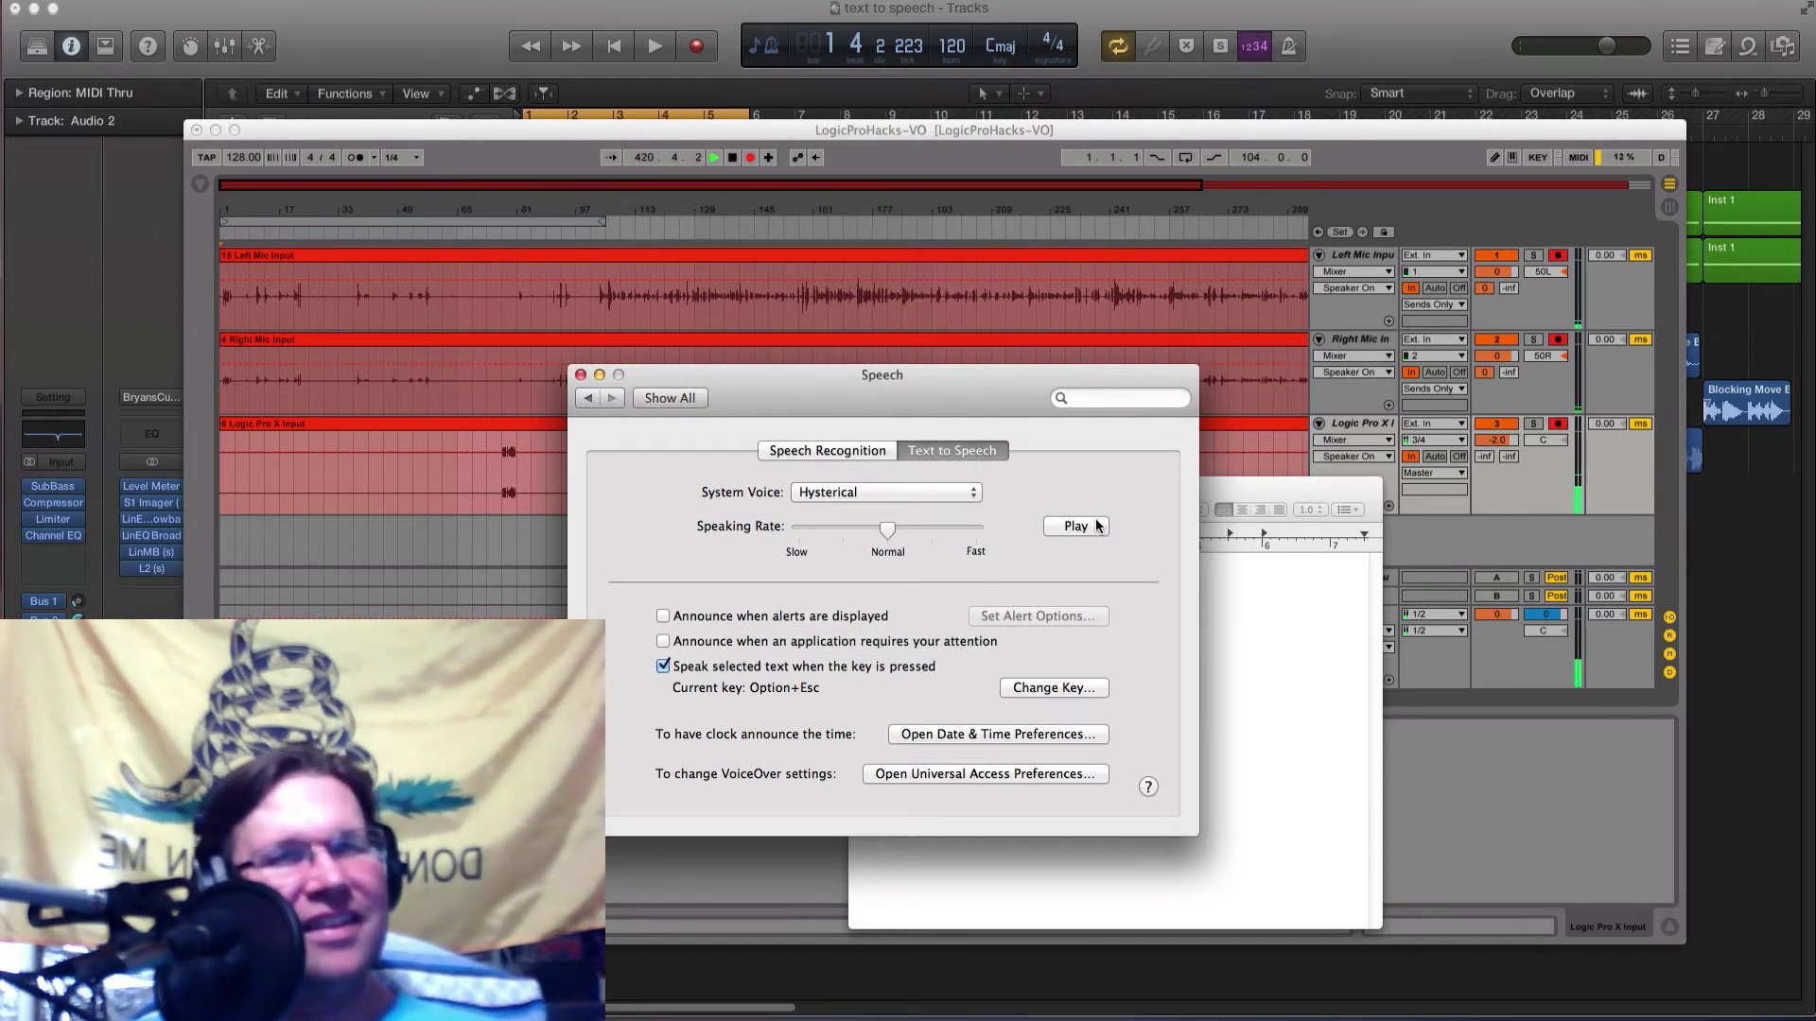
click(907, 490)
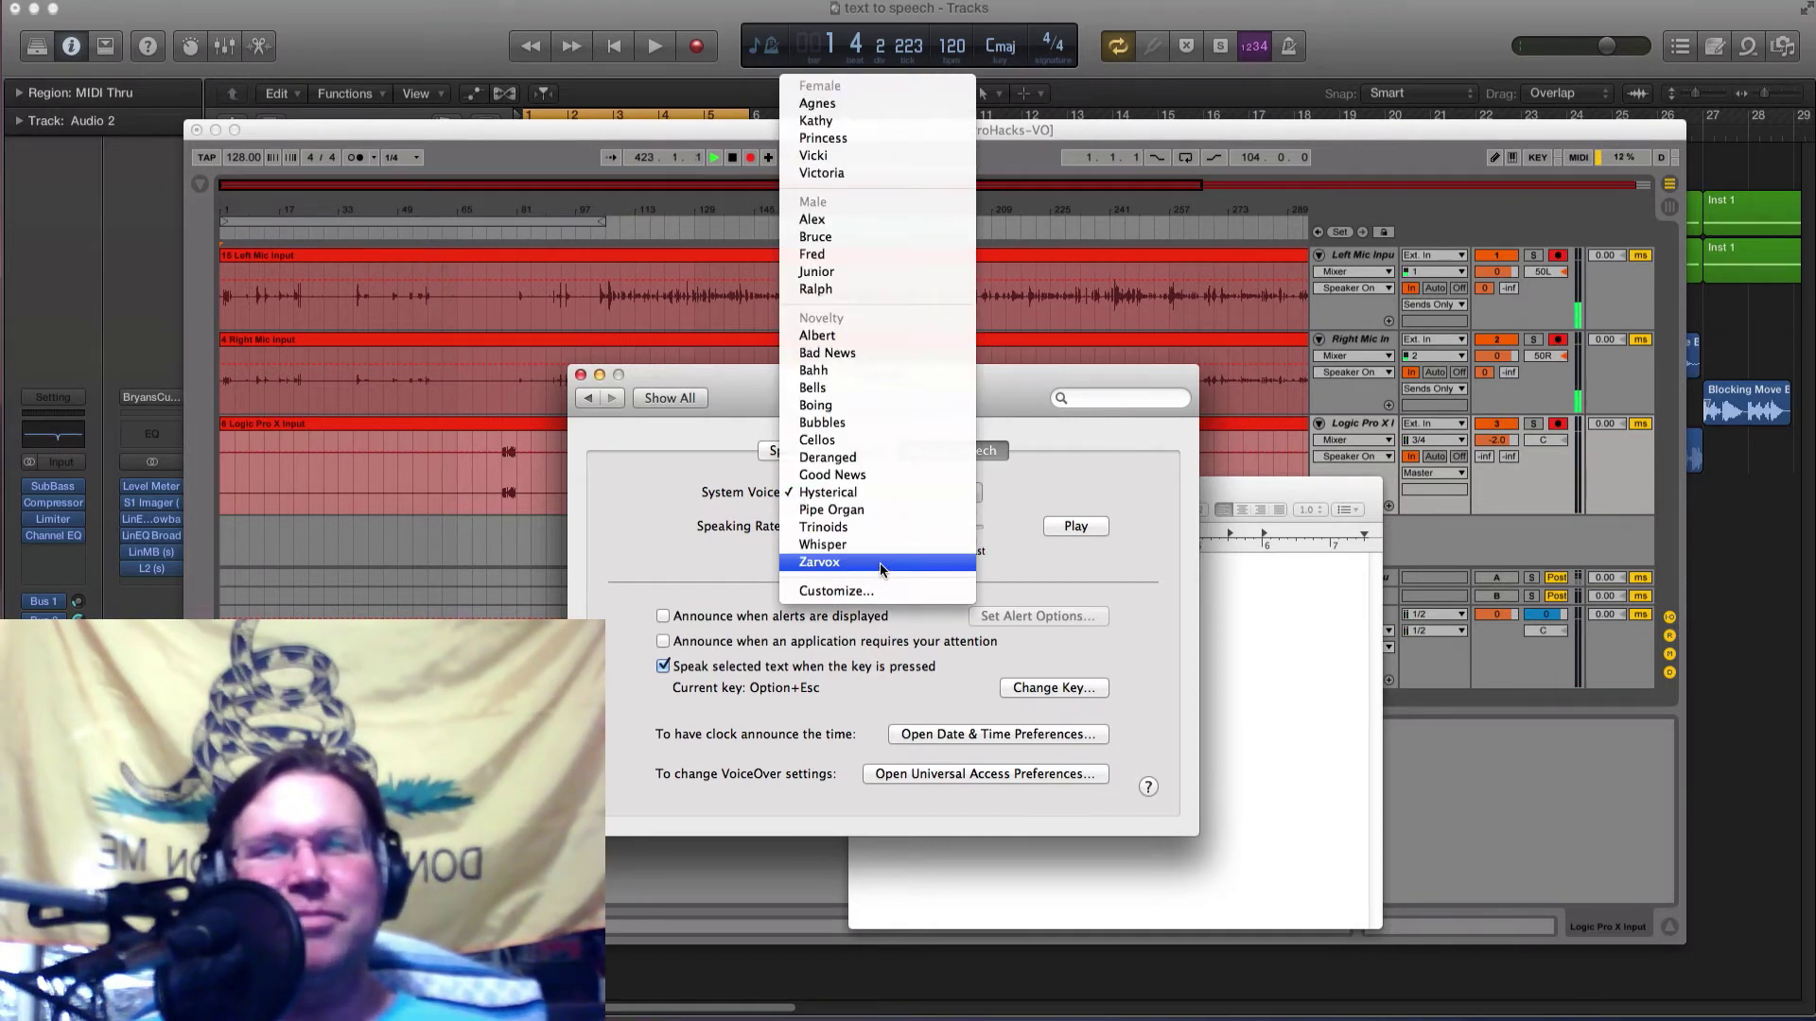
click(879, 565)
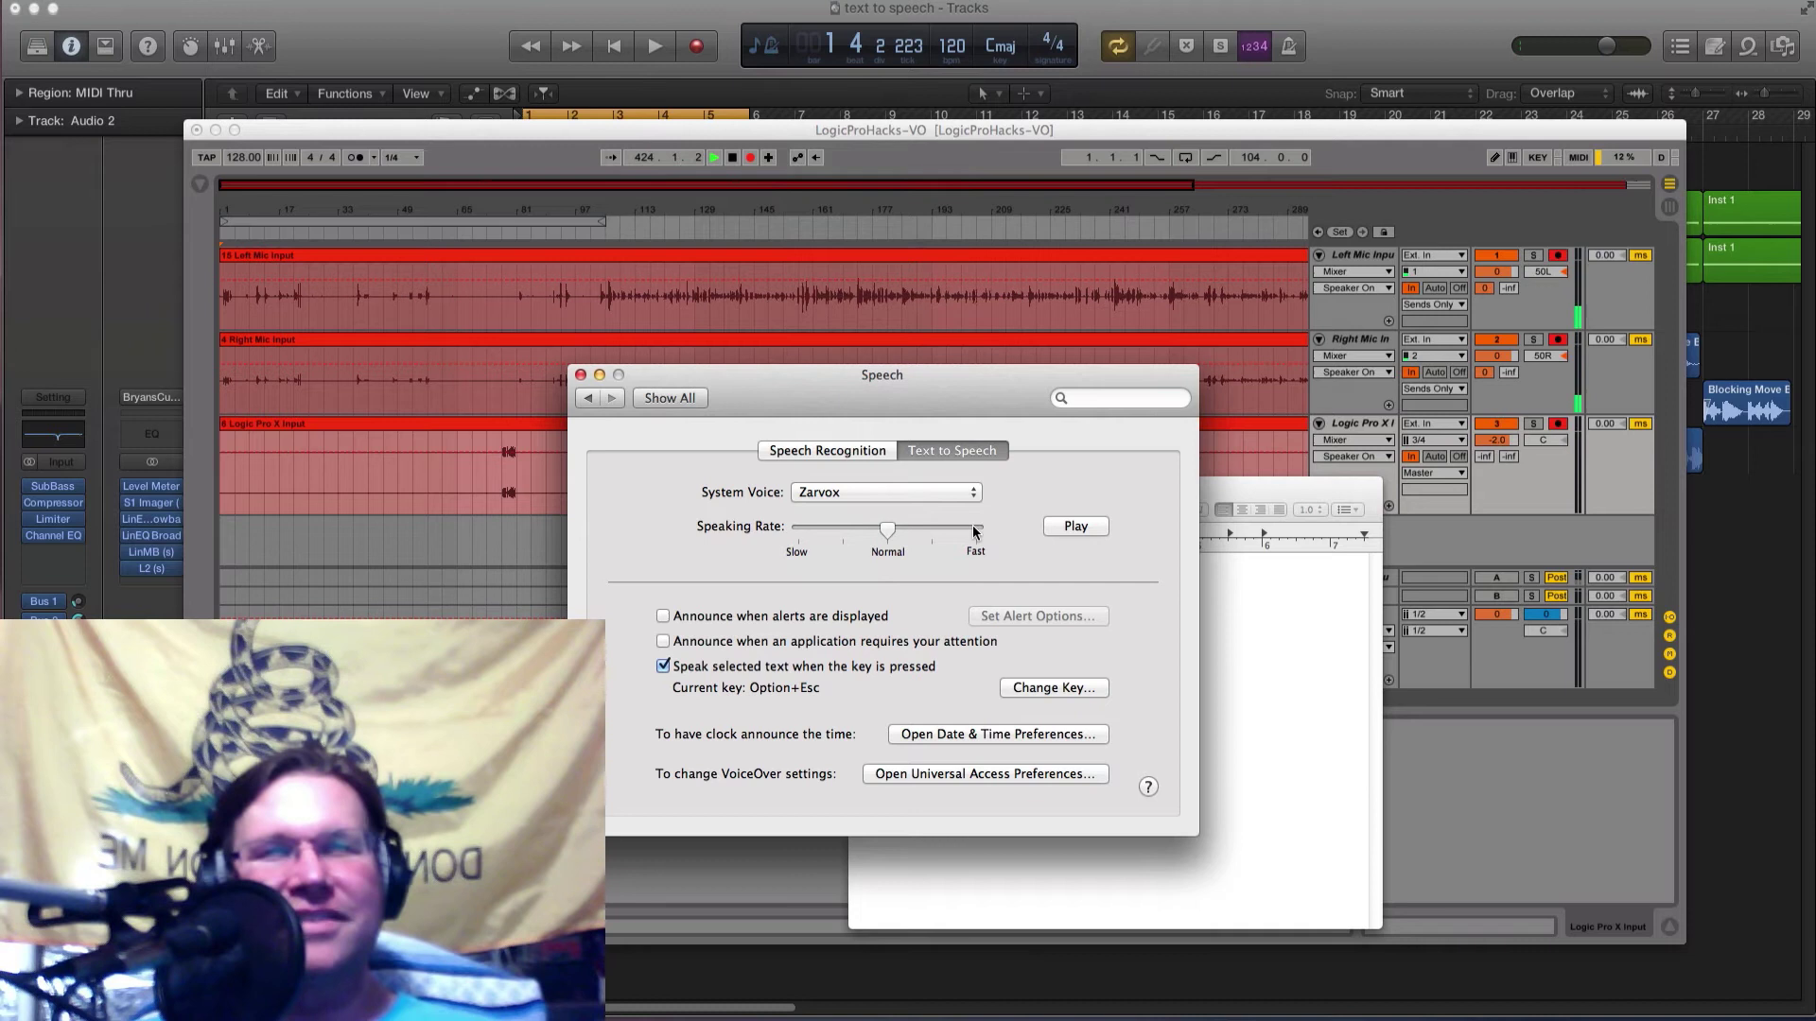
click(1075, 526)
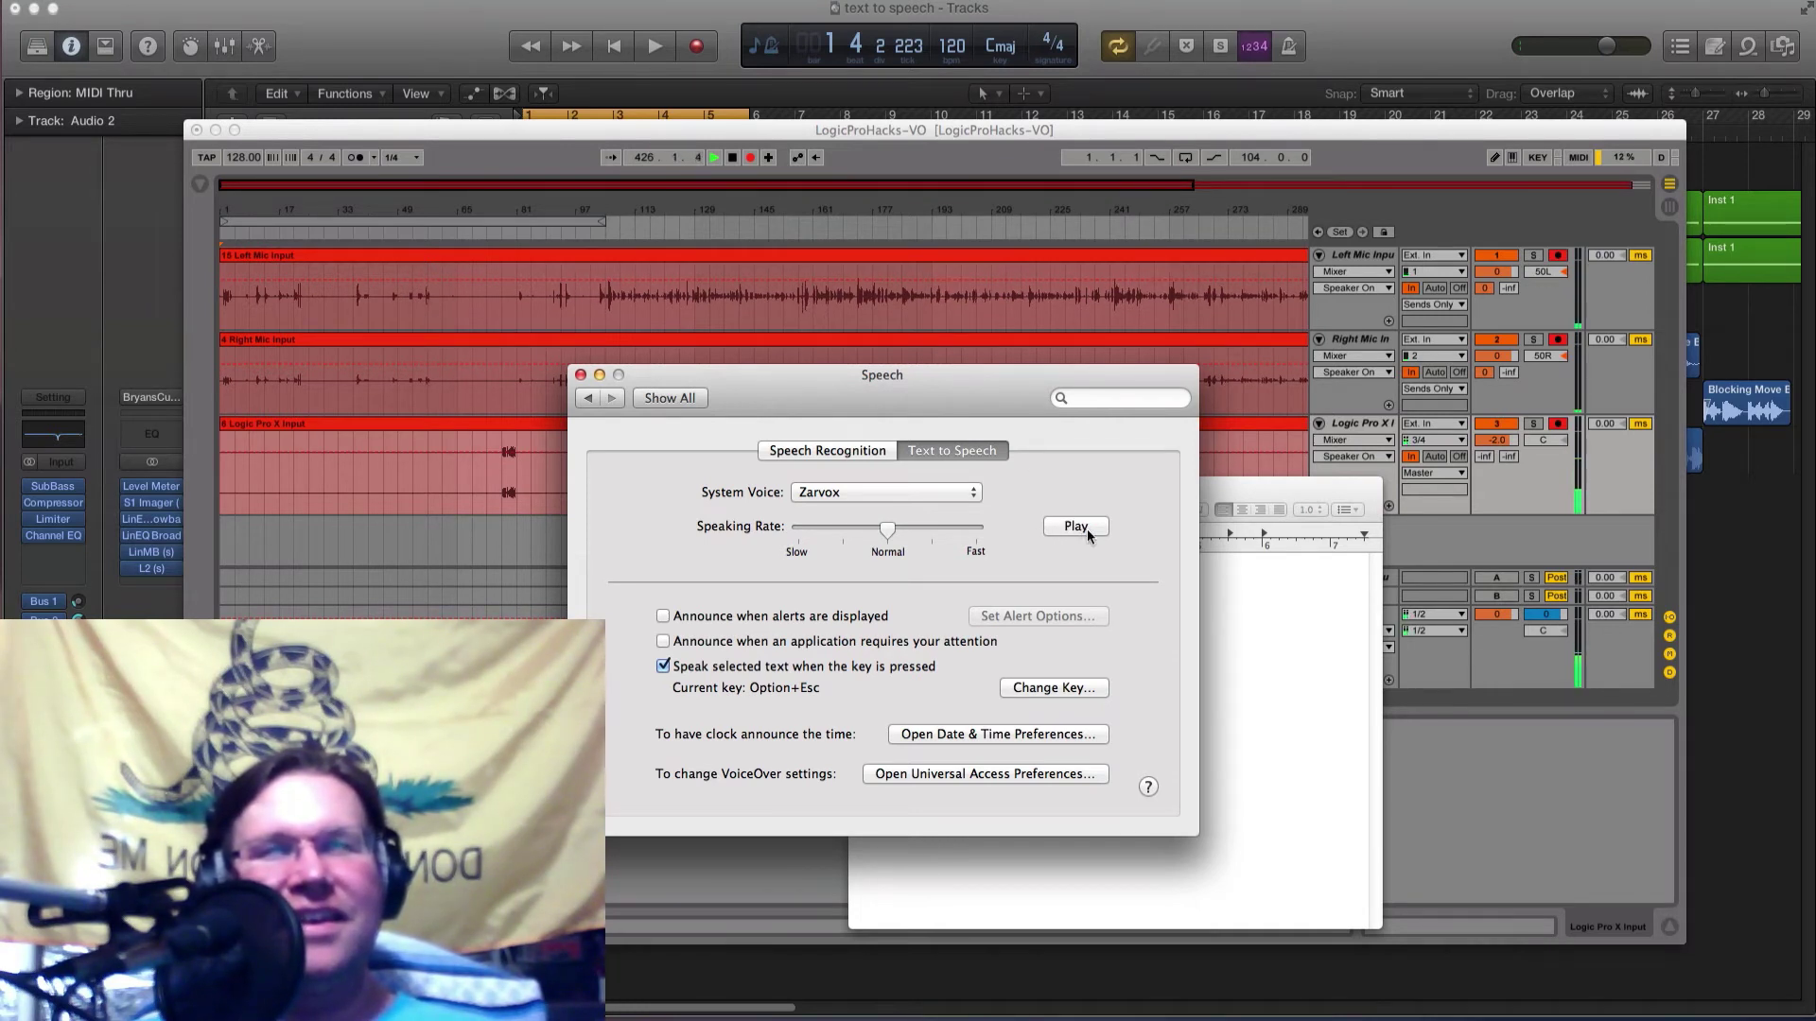
click(1077, 525)
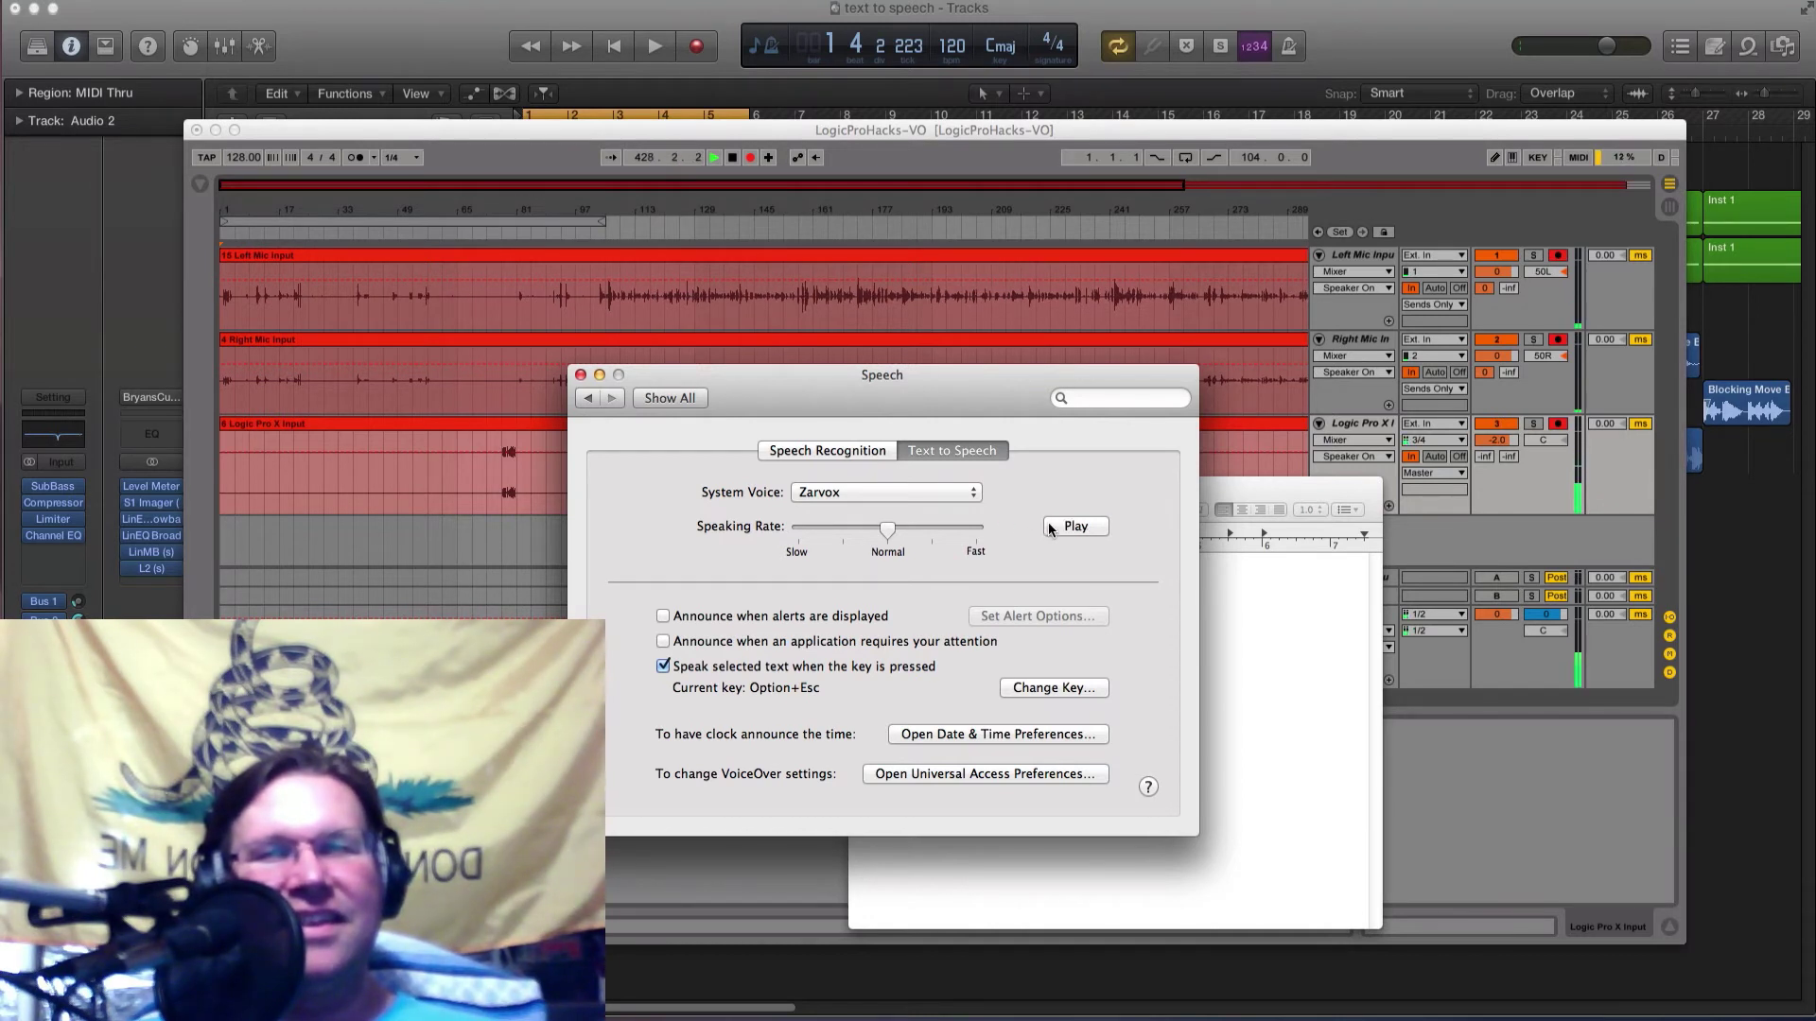
click(962, 500)
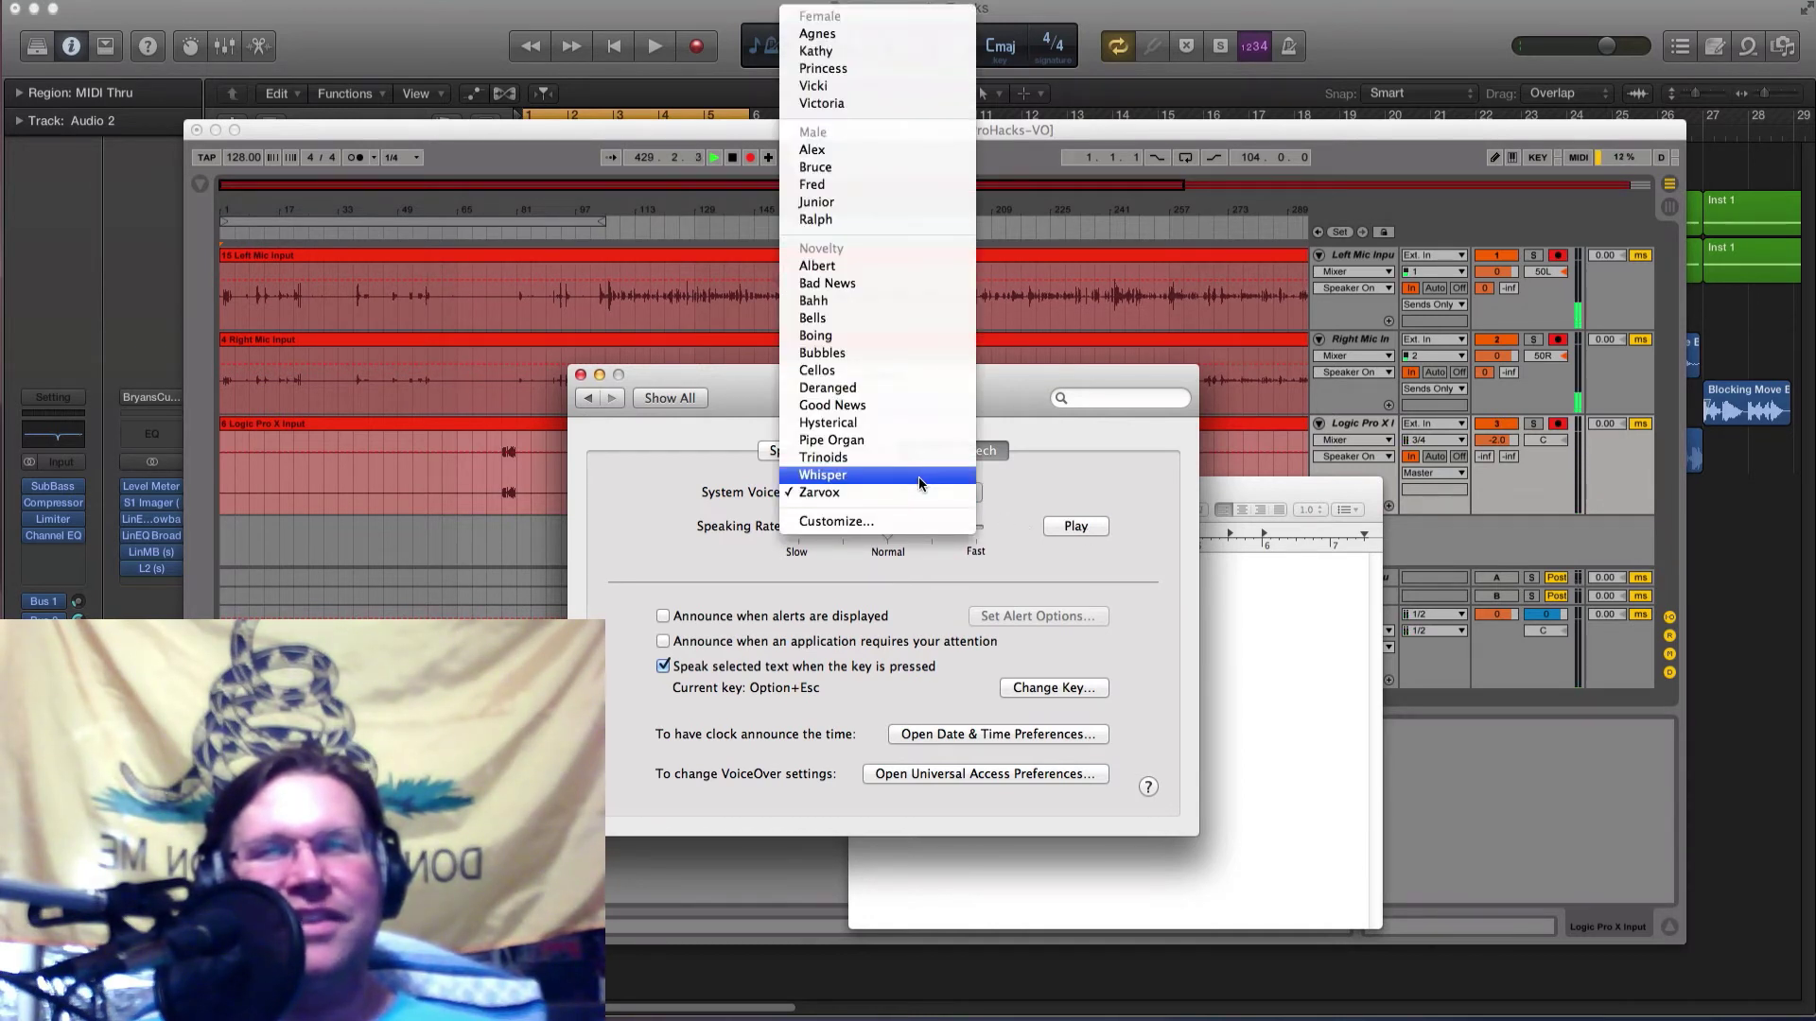
click(918, 475)
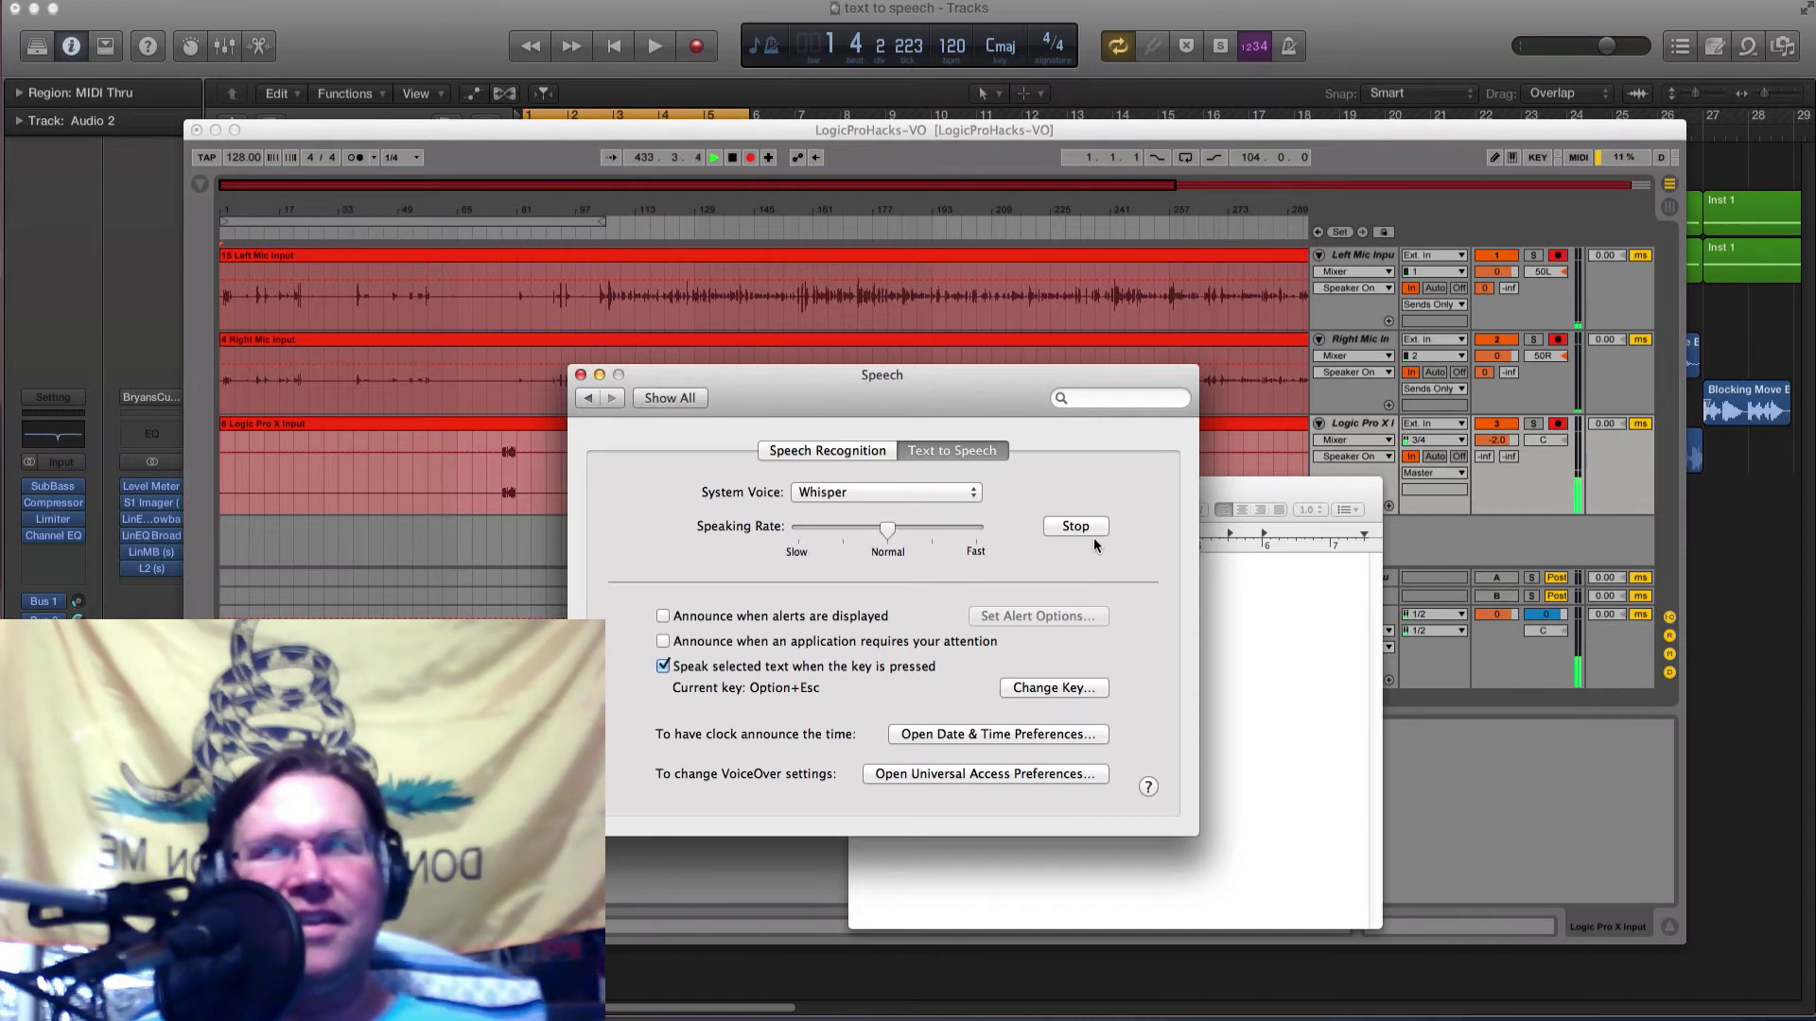
Pick Bahh, then settle on Bad News and play its sample before returning to the session.
drag(962, 401, 1097, 407)
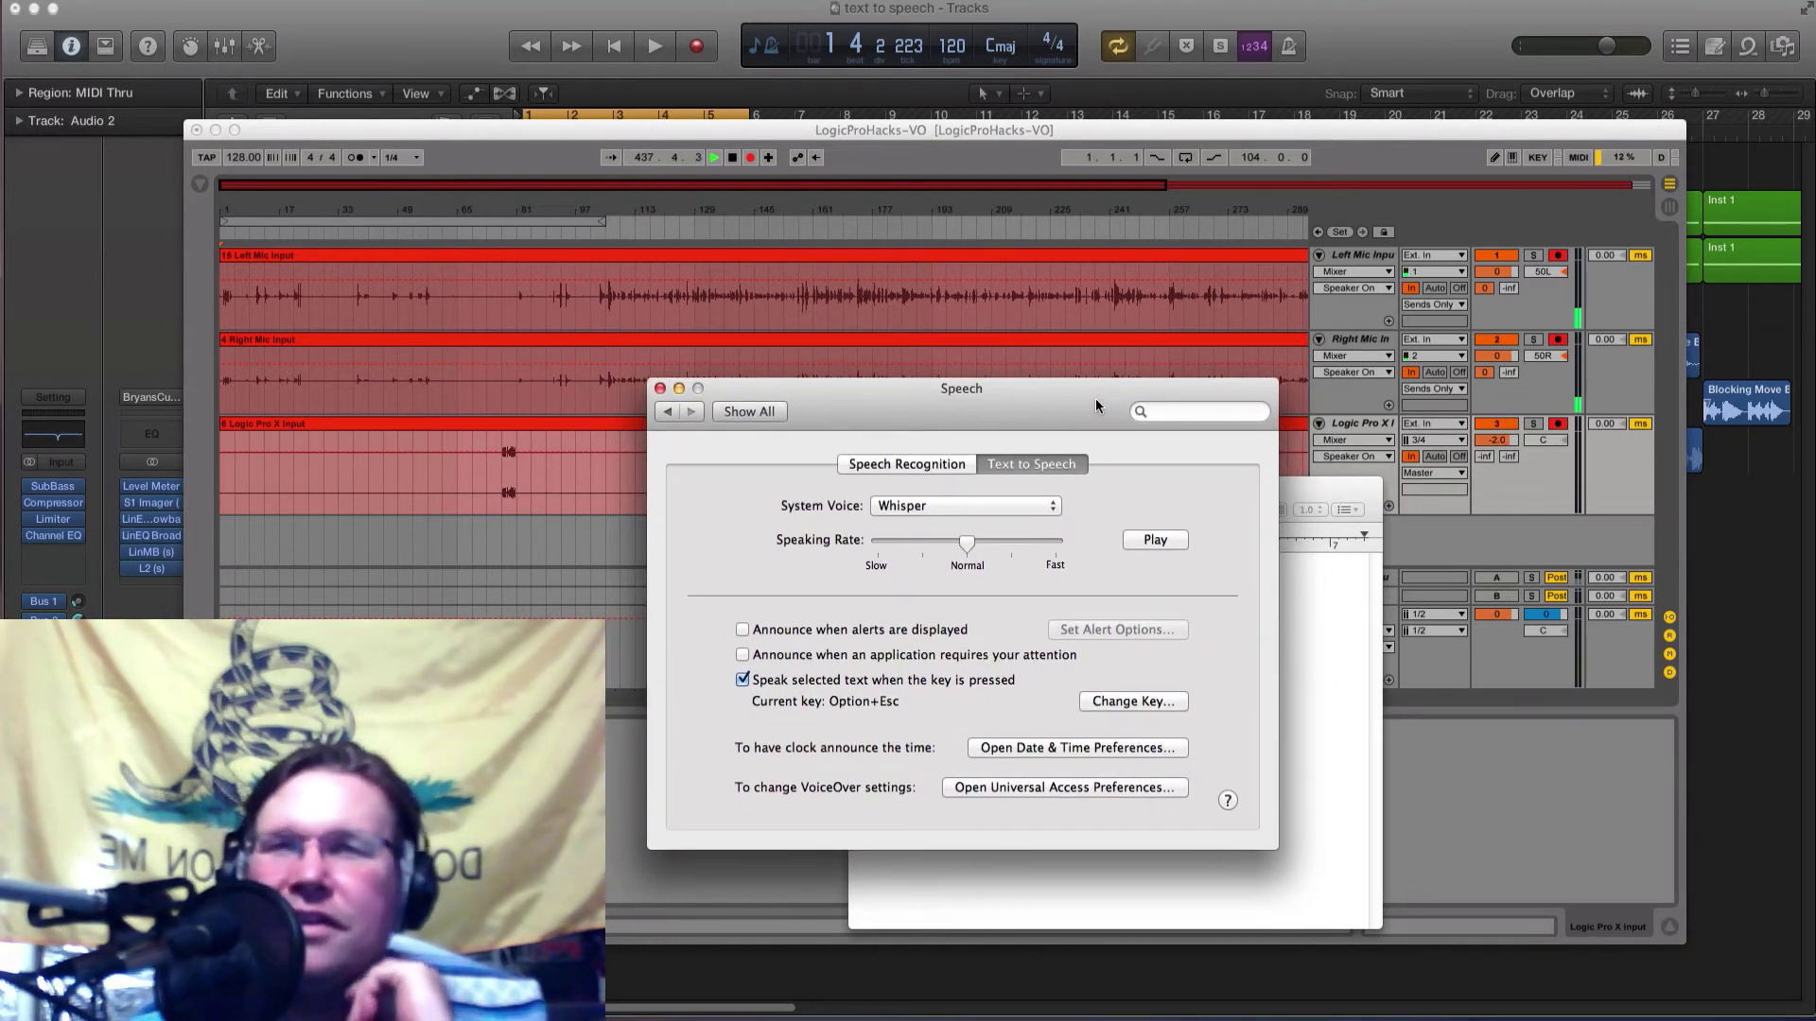
mouse_move(1096, 390)
mouse_down()
mouse_move(1188, 386)
mouse_move(1021, 405)
mouse_move(1075, 402)
mouse_up()
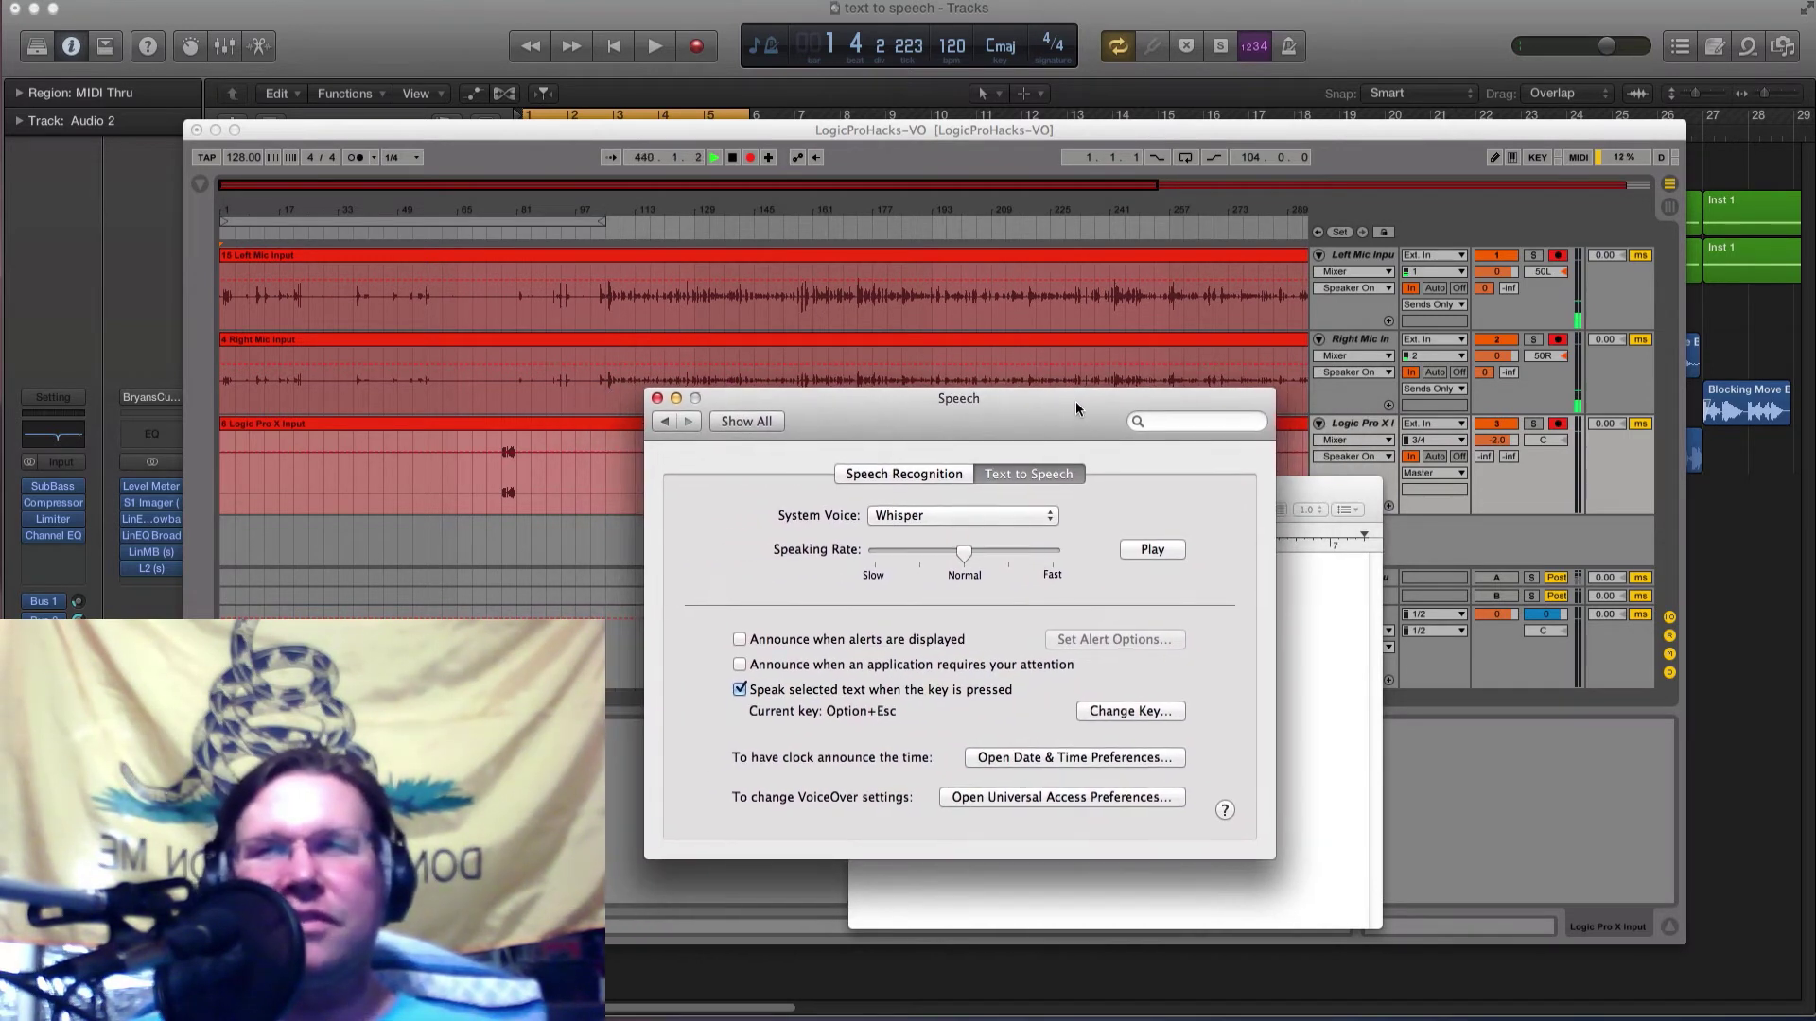
click(1046, 519)
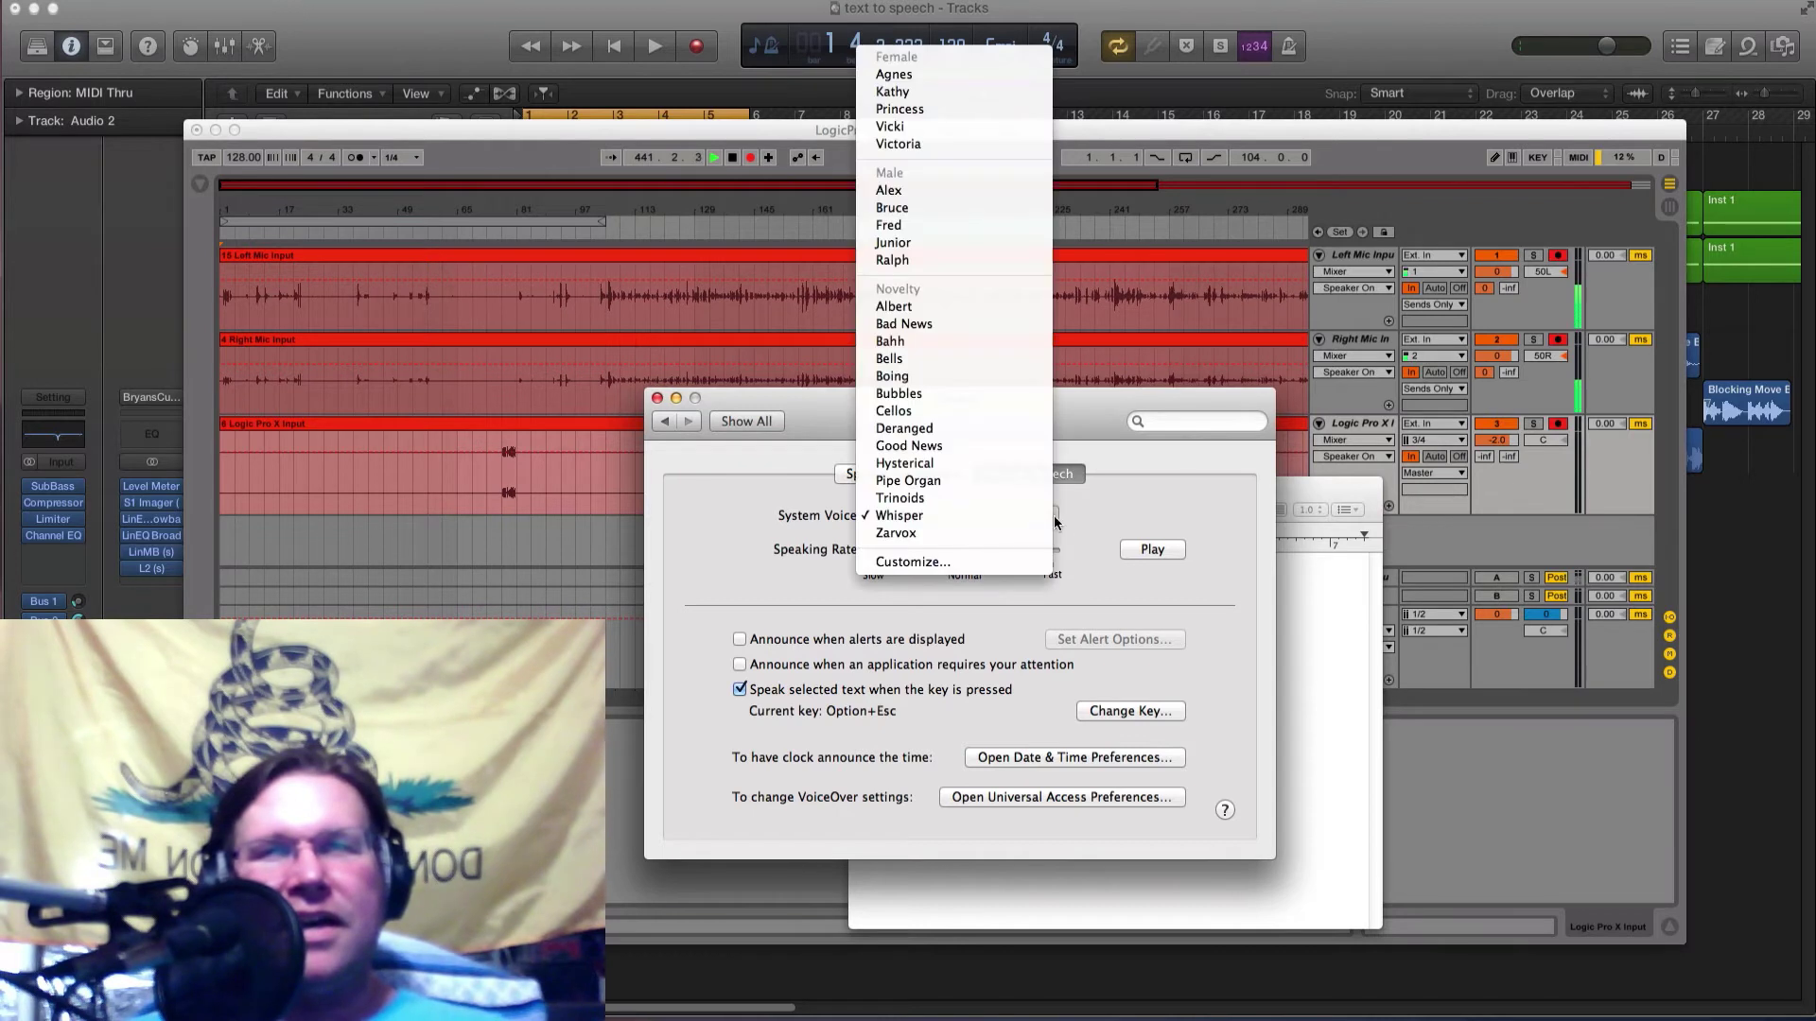
click(925, 341)
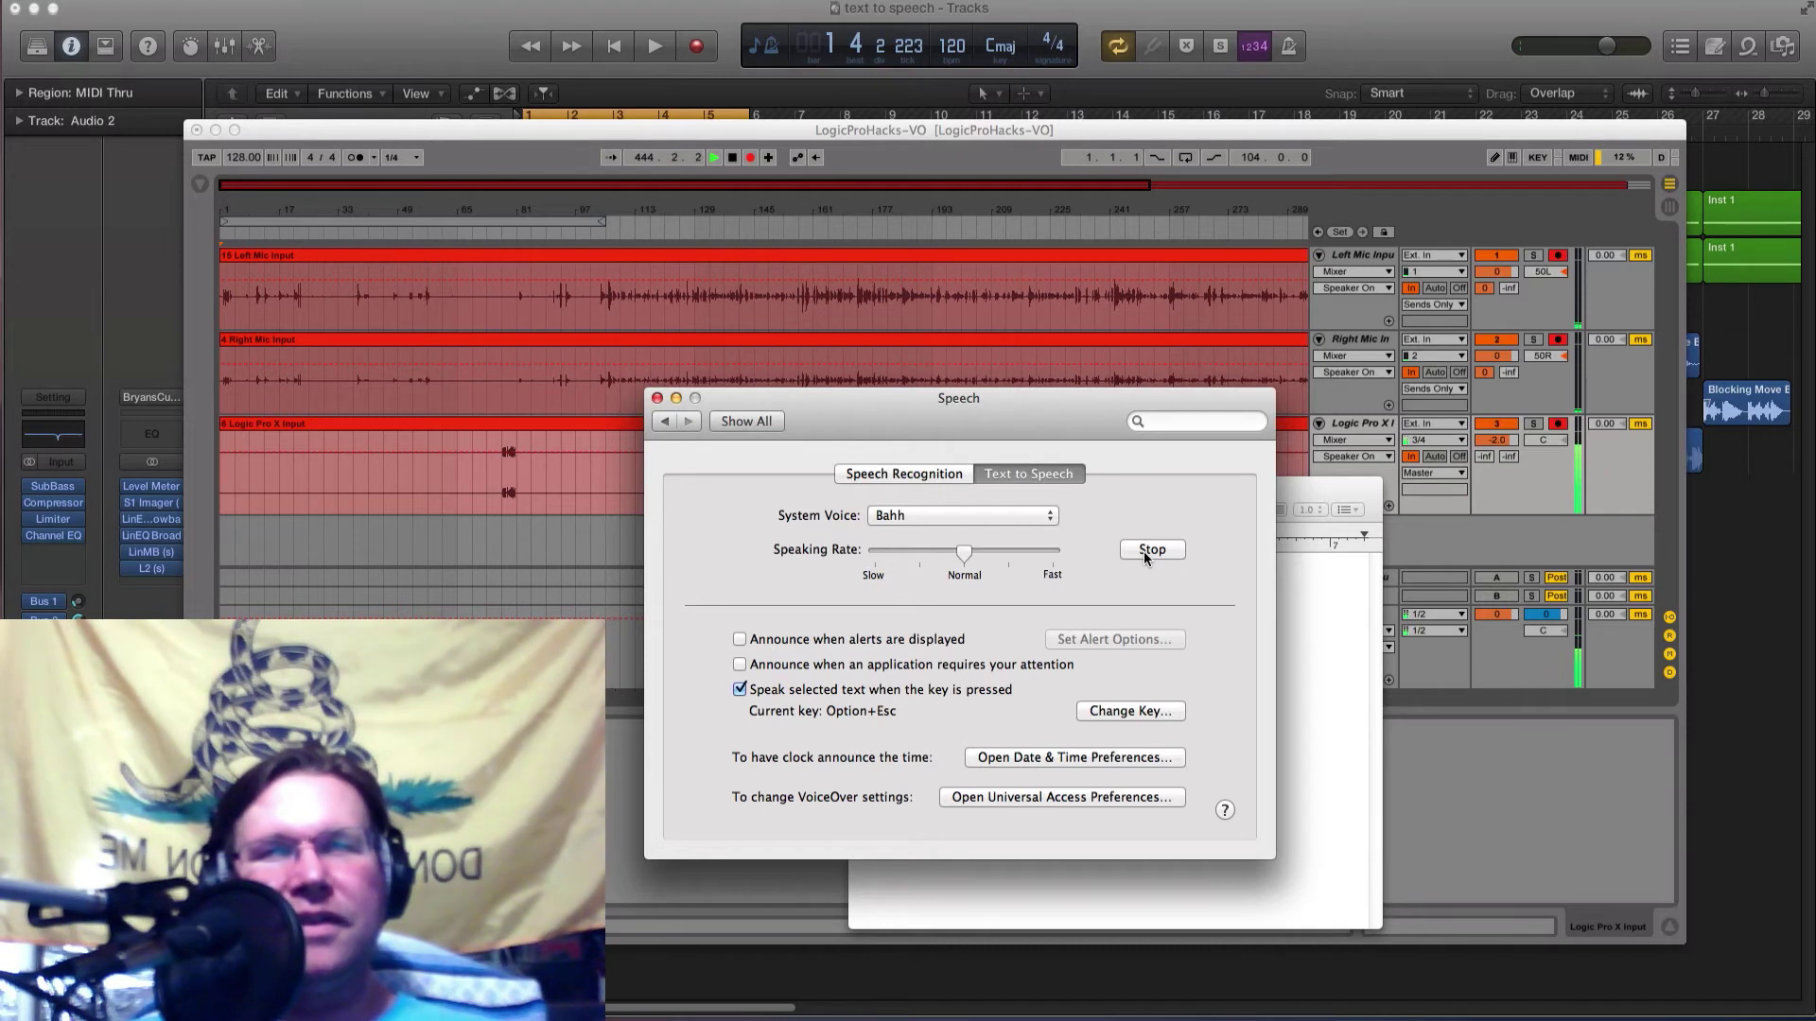
click(999, 517)
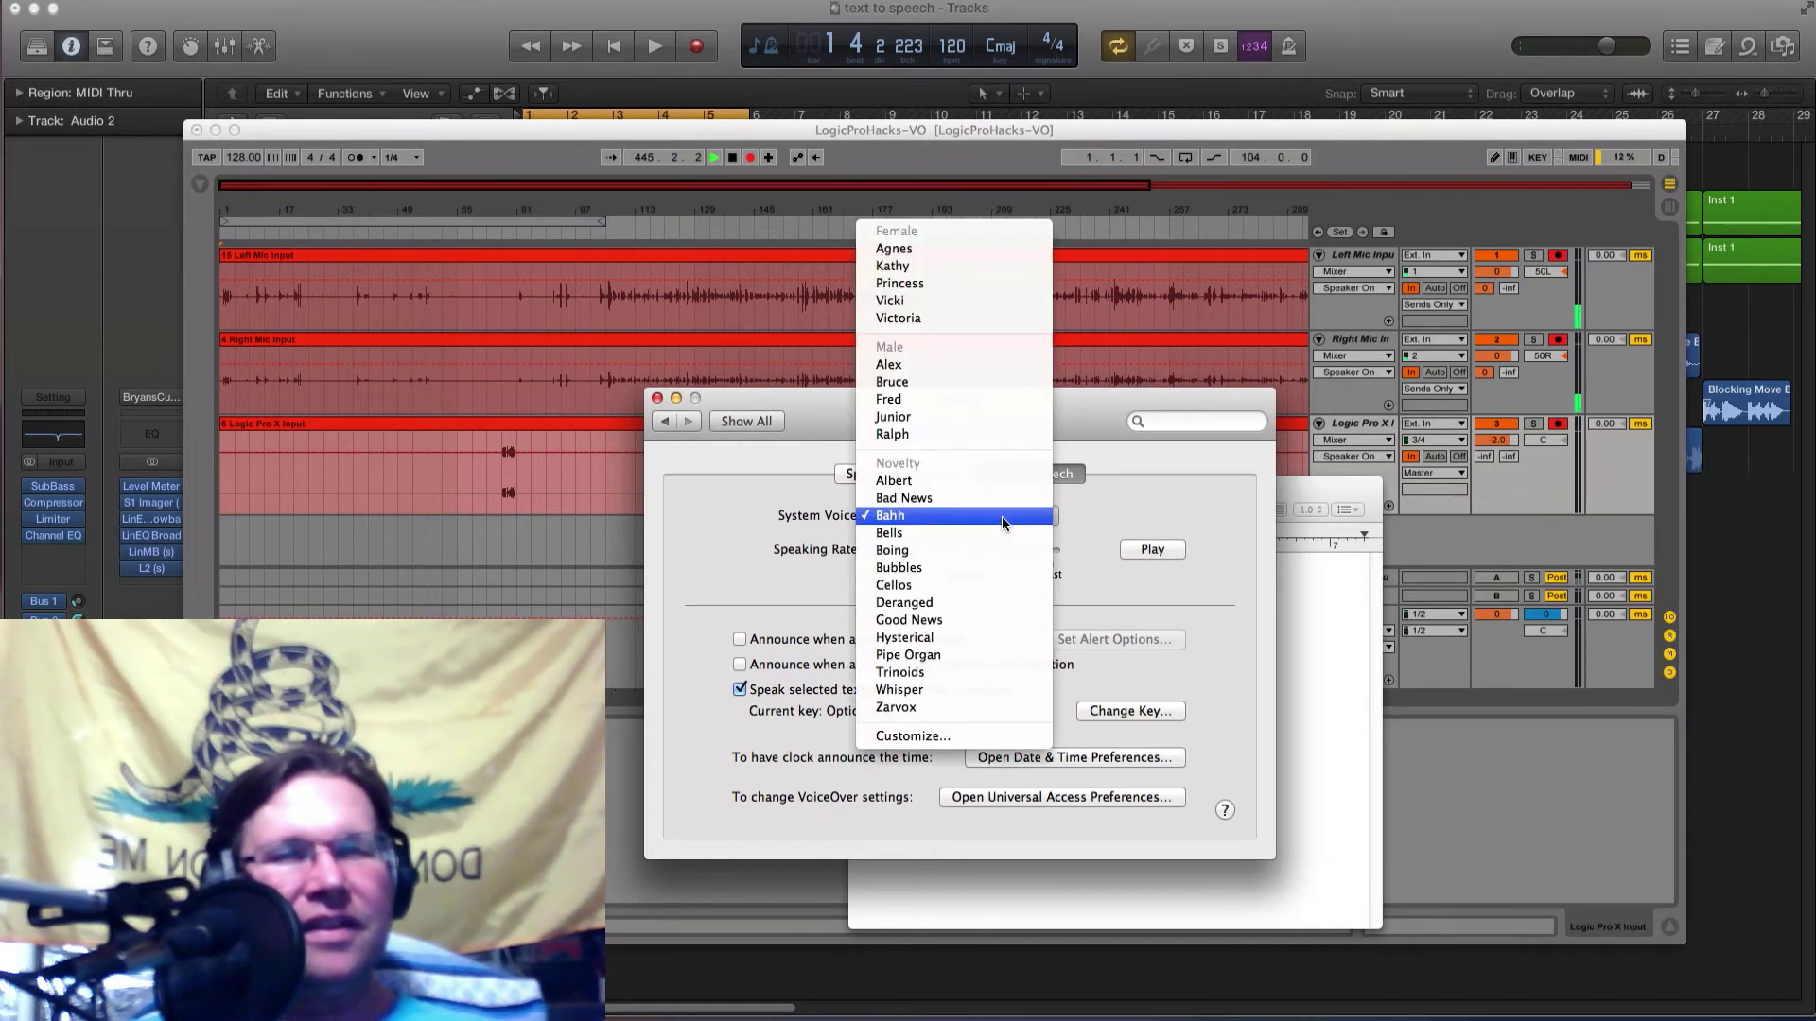
click(991, 499)
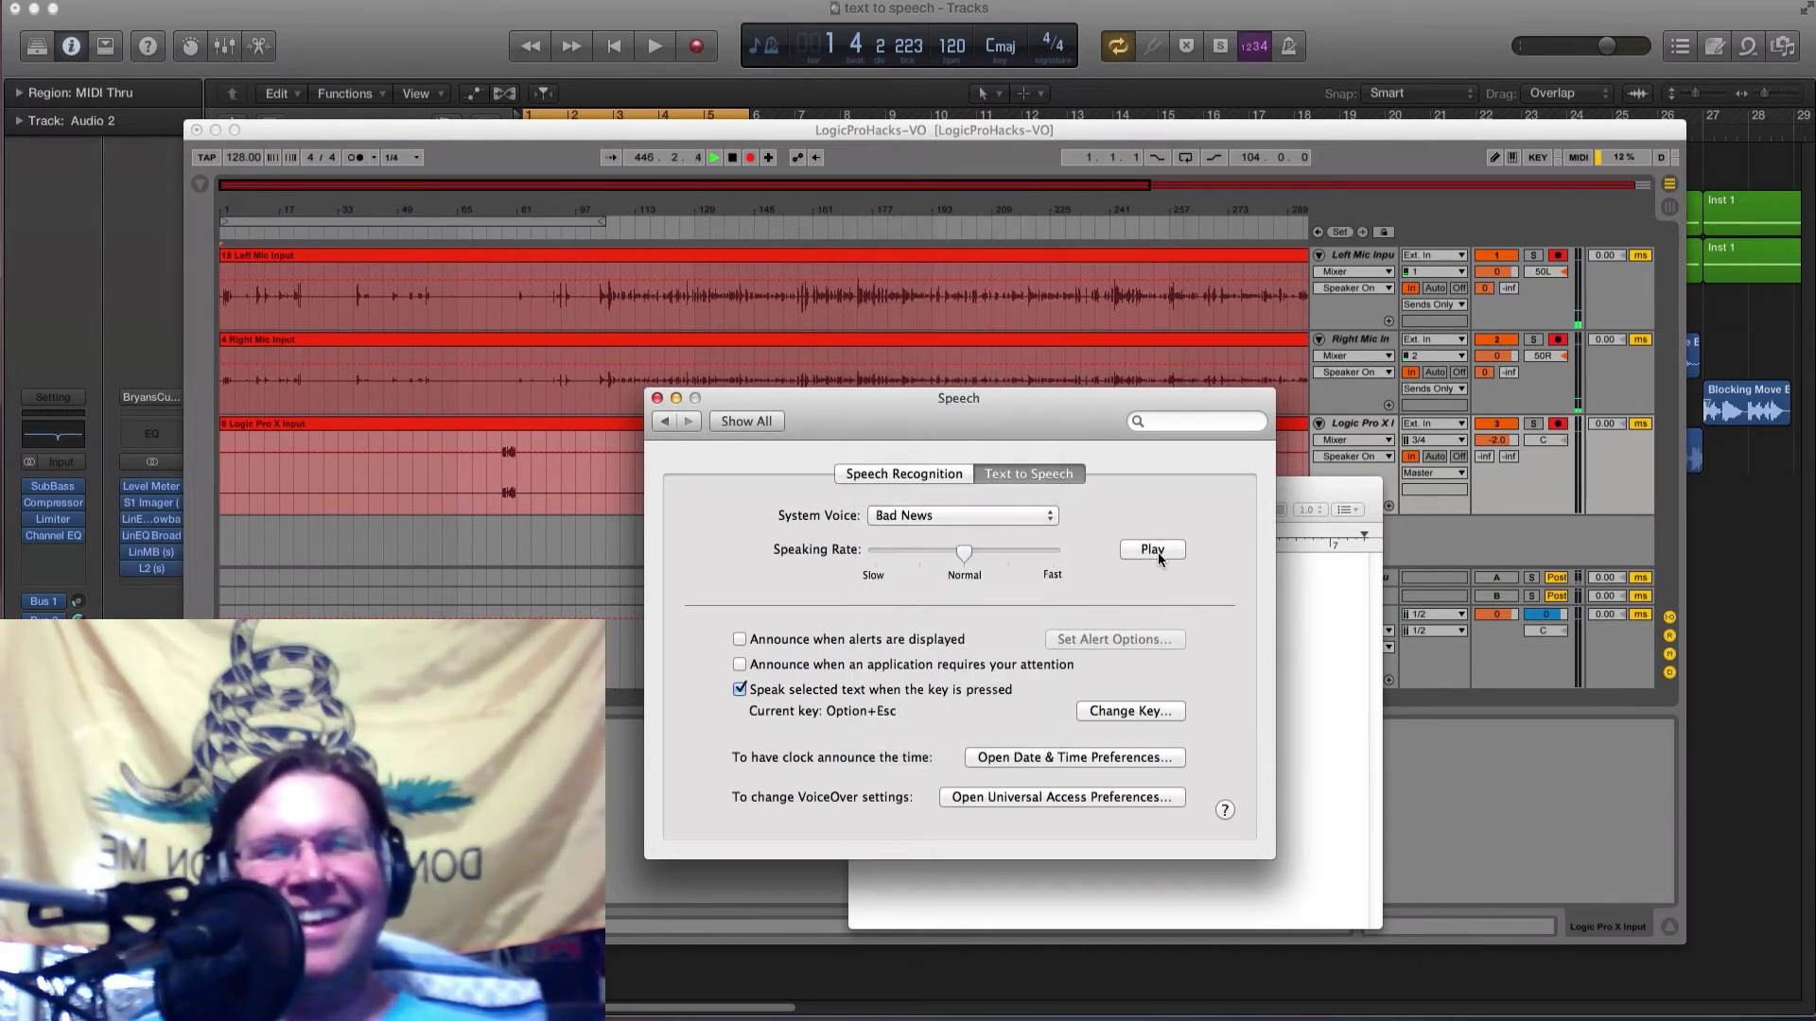
click(1158, 553)
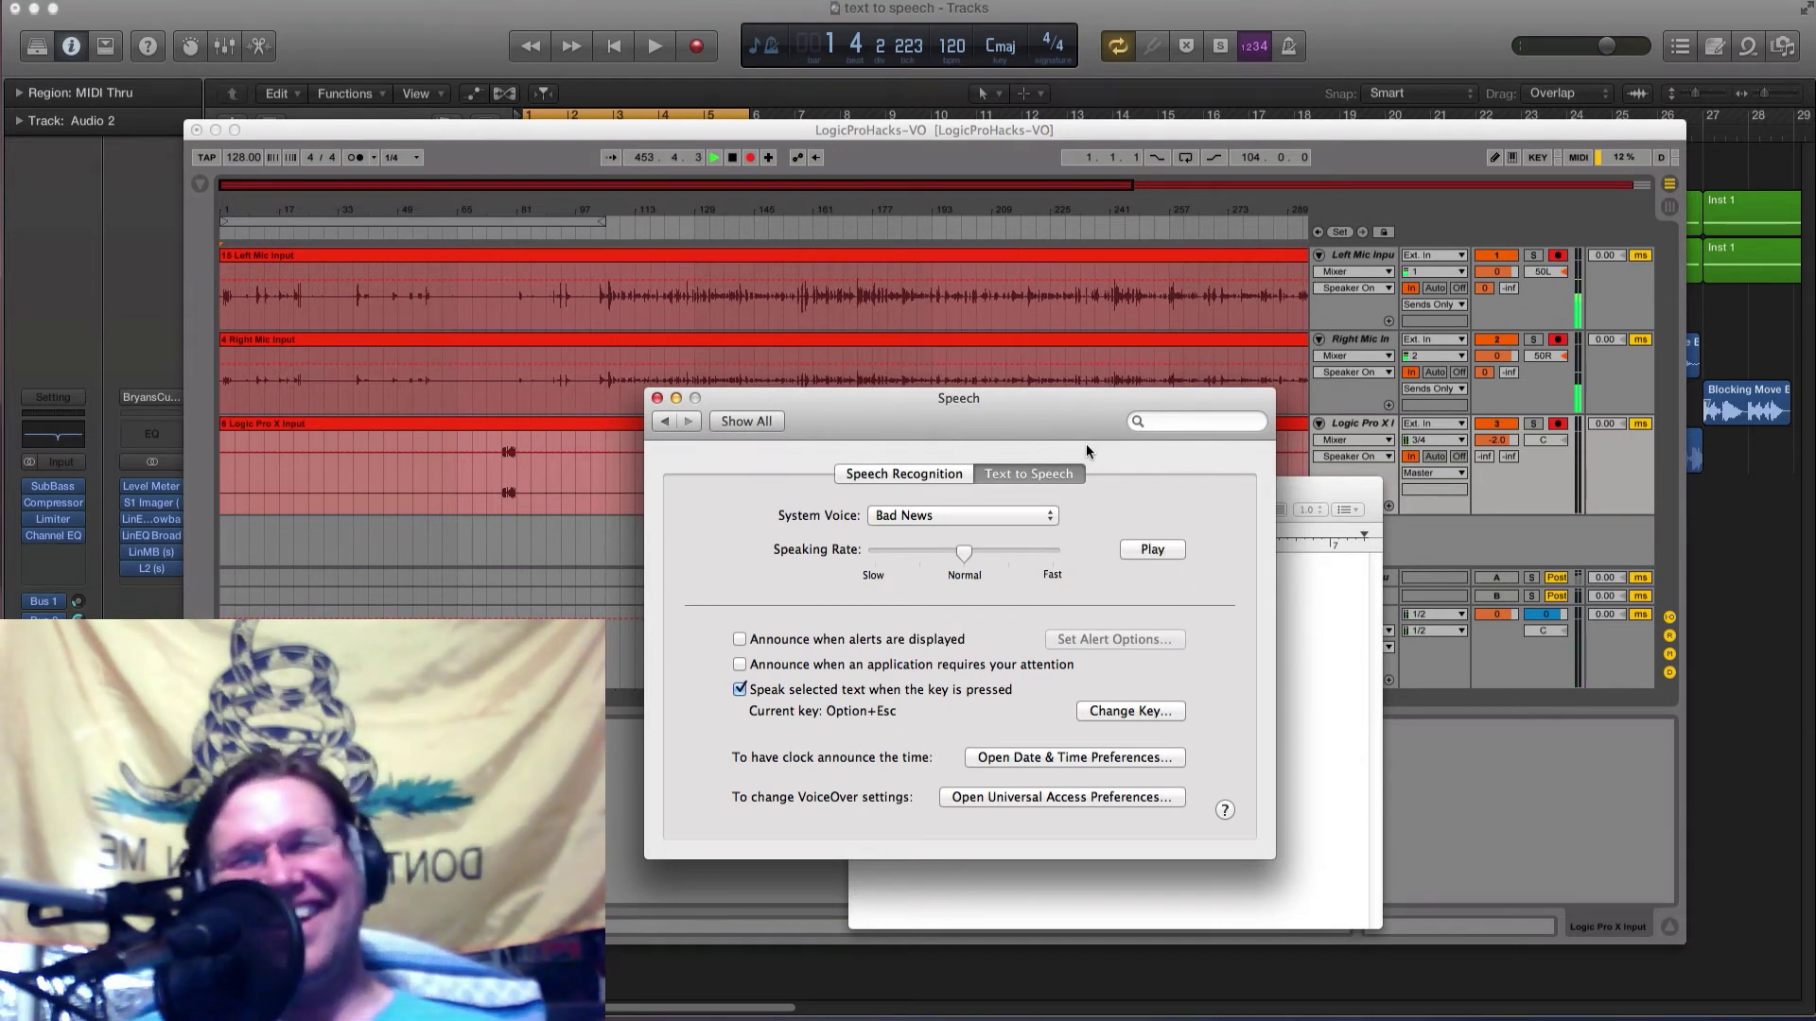
mouse_move(1087, 439)
mouse_down()
mouse_move(1120, 441)
mouse_move(1111, 454)
mouse_move(1121, 433)
mouse_move(1092, 424)
mouse_move(1109, 418)
mouse_up()
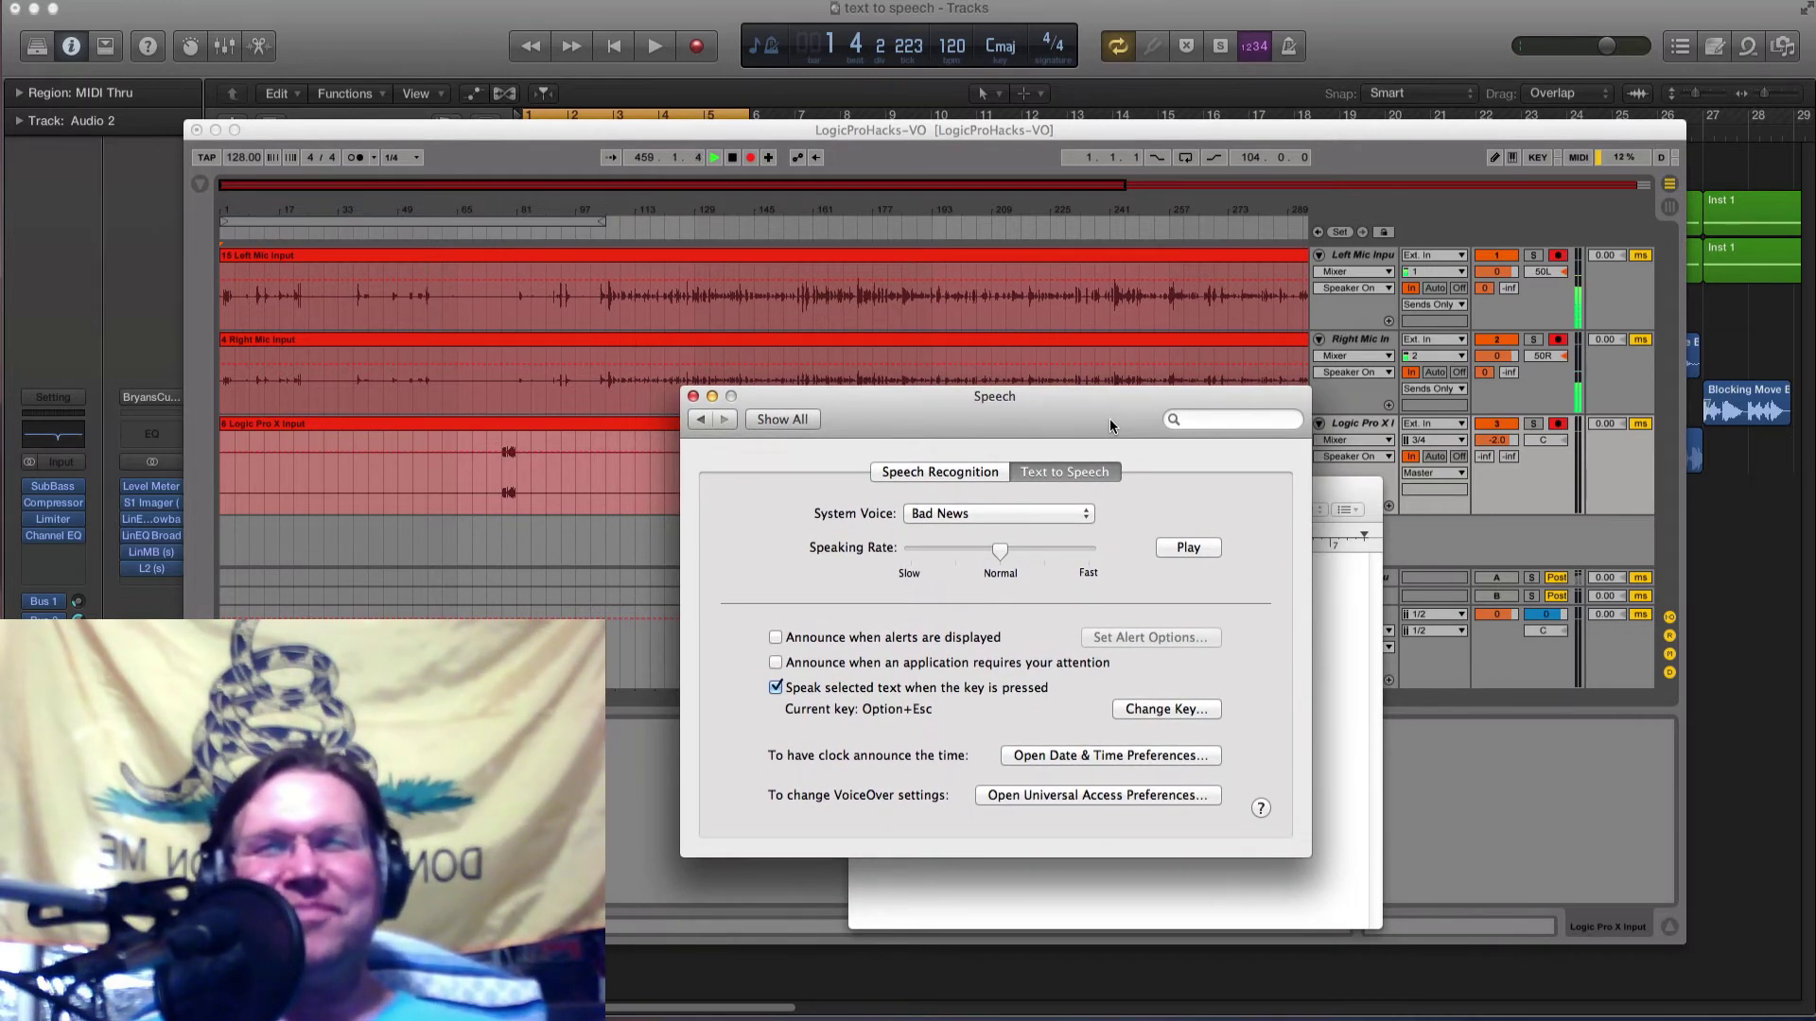
click(502, 142)
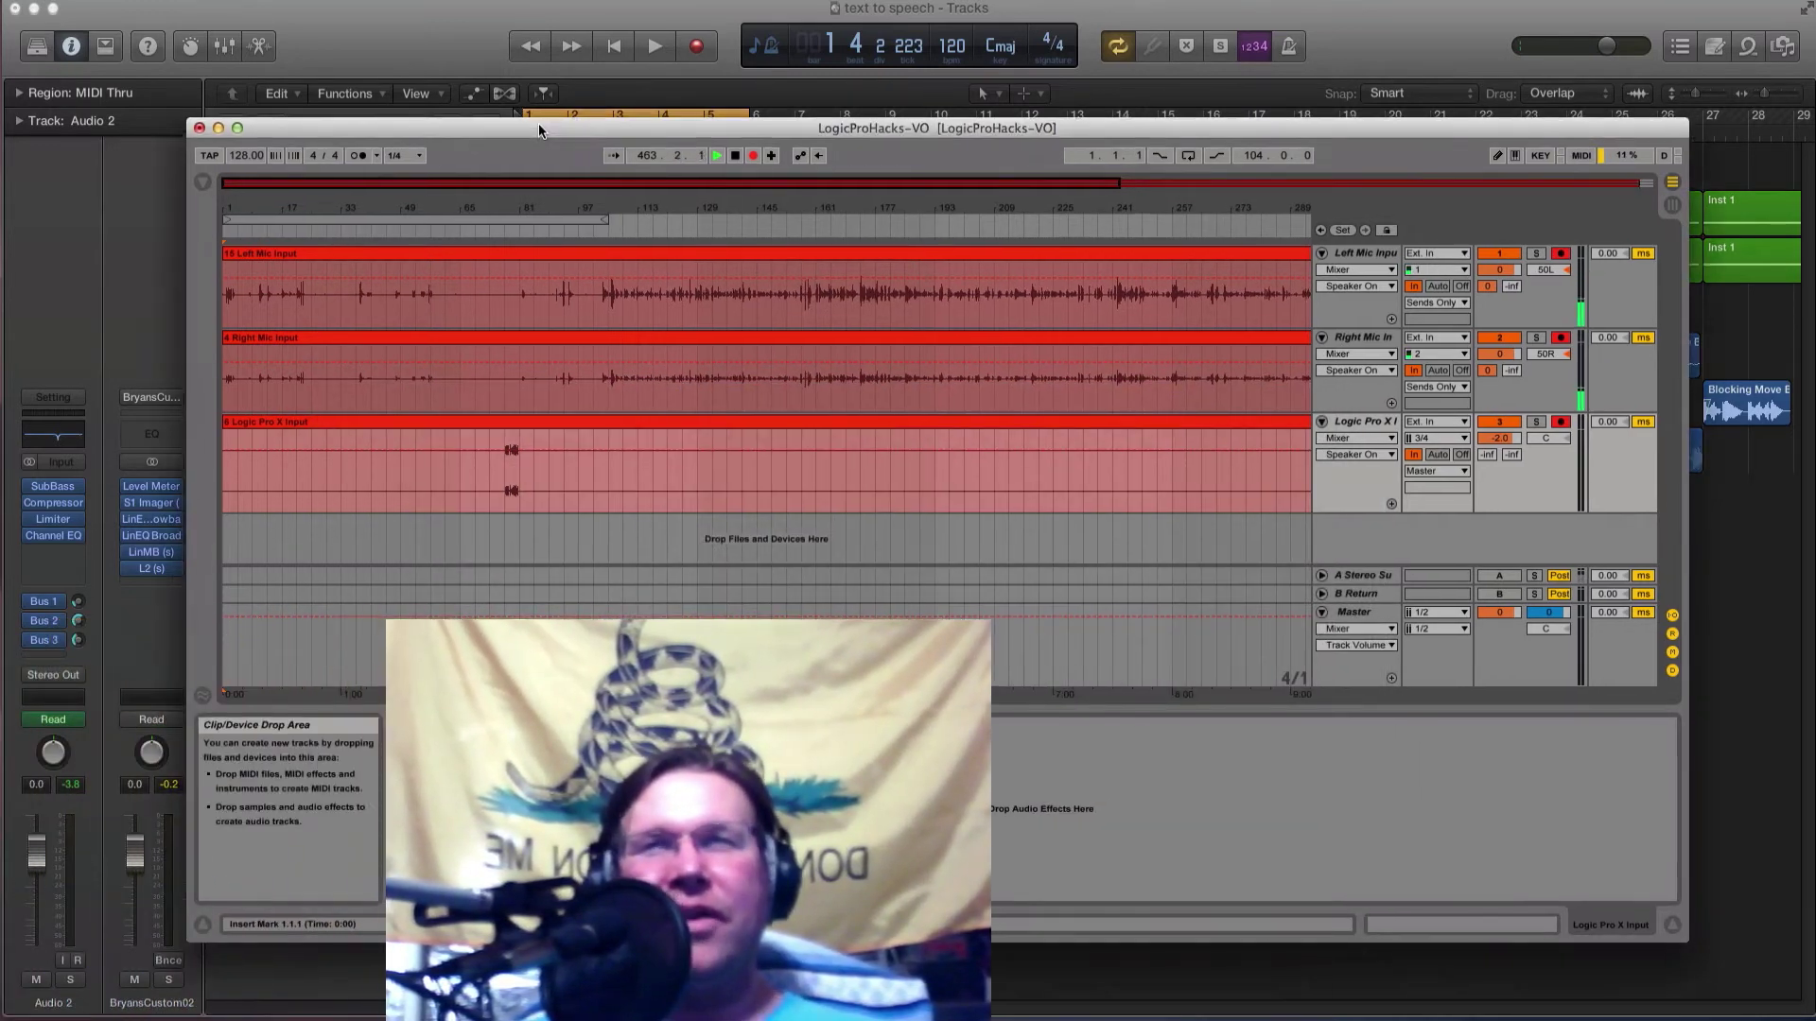
Switch to the 'text to speech' Logic project, select Audio 1 and zoom into the opening regions.
drag(536, 125, 346, 149)
click(347, 135)
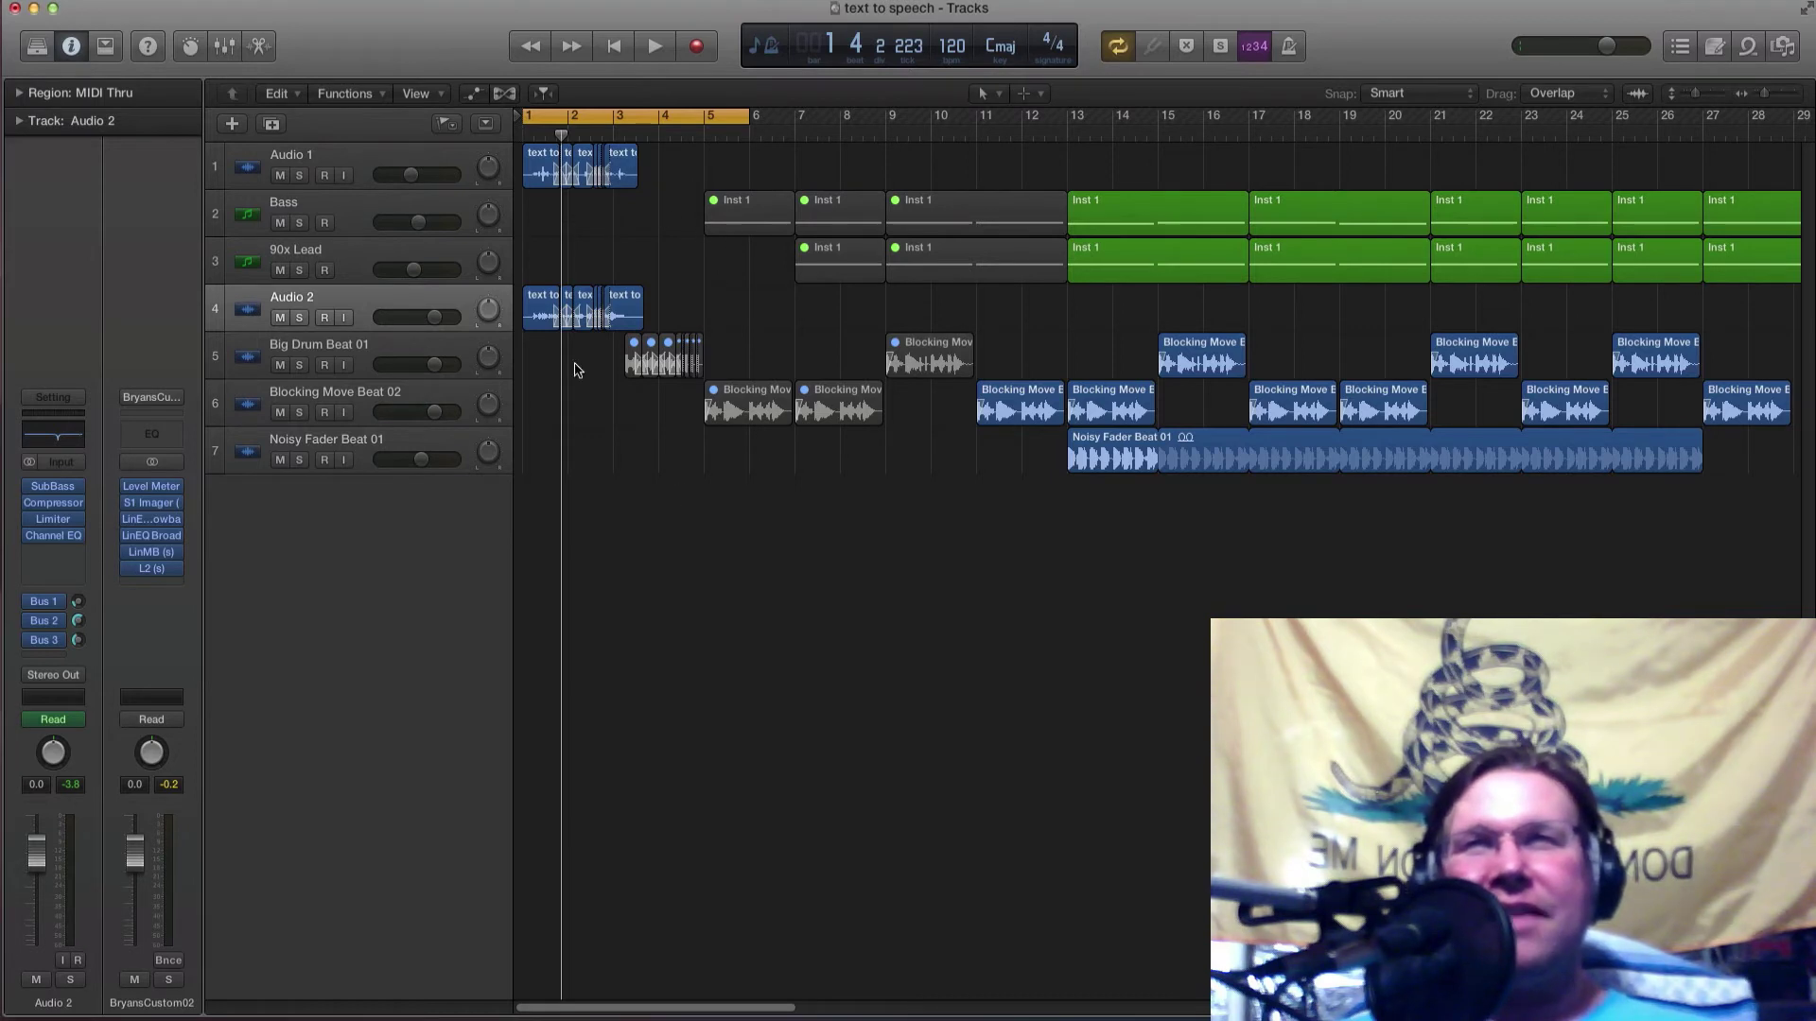
click(306, 182)
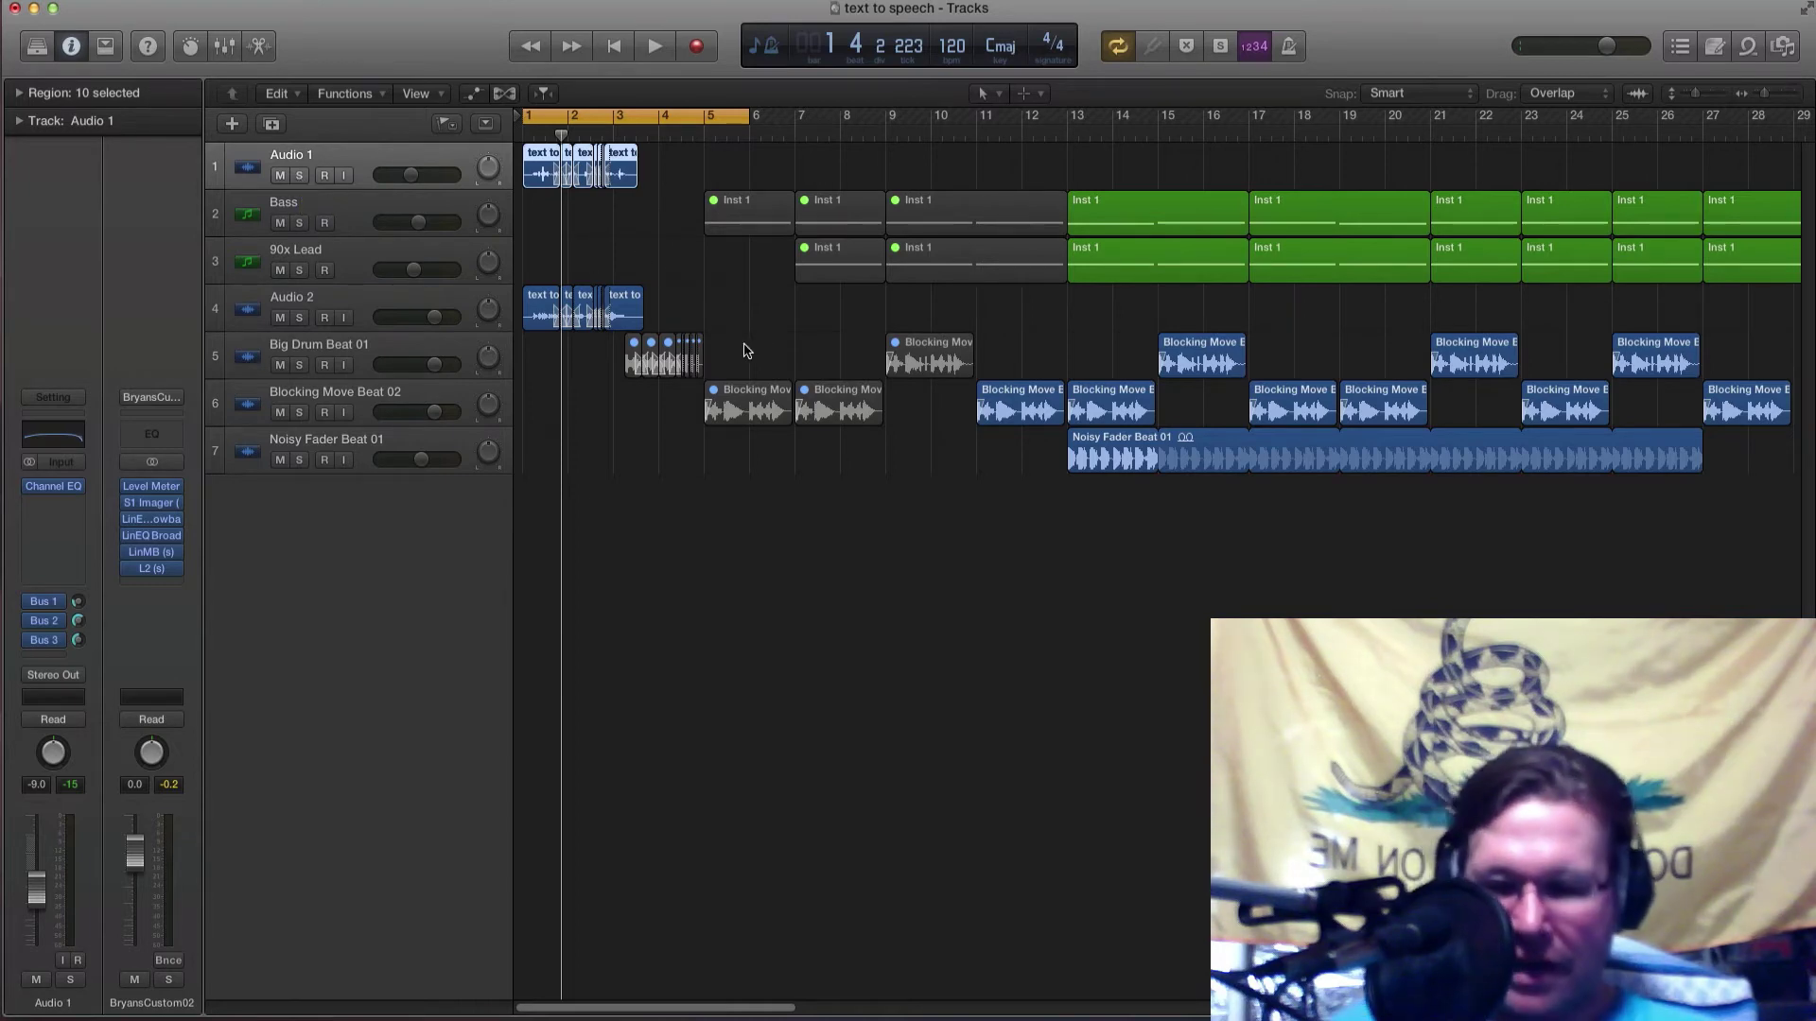
key(super+Up)
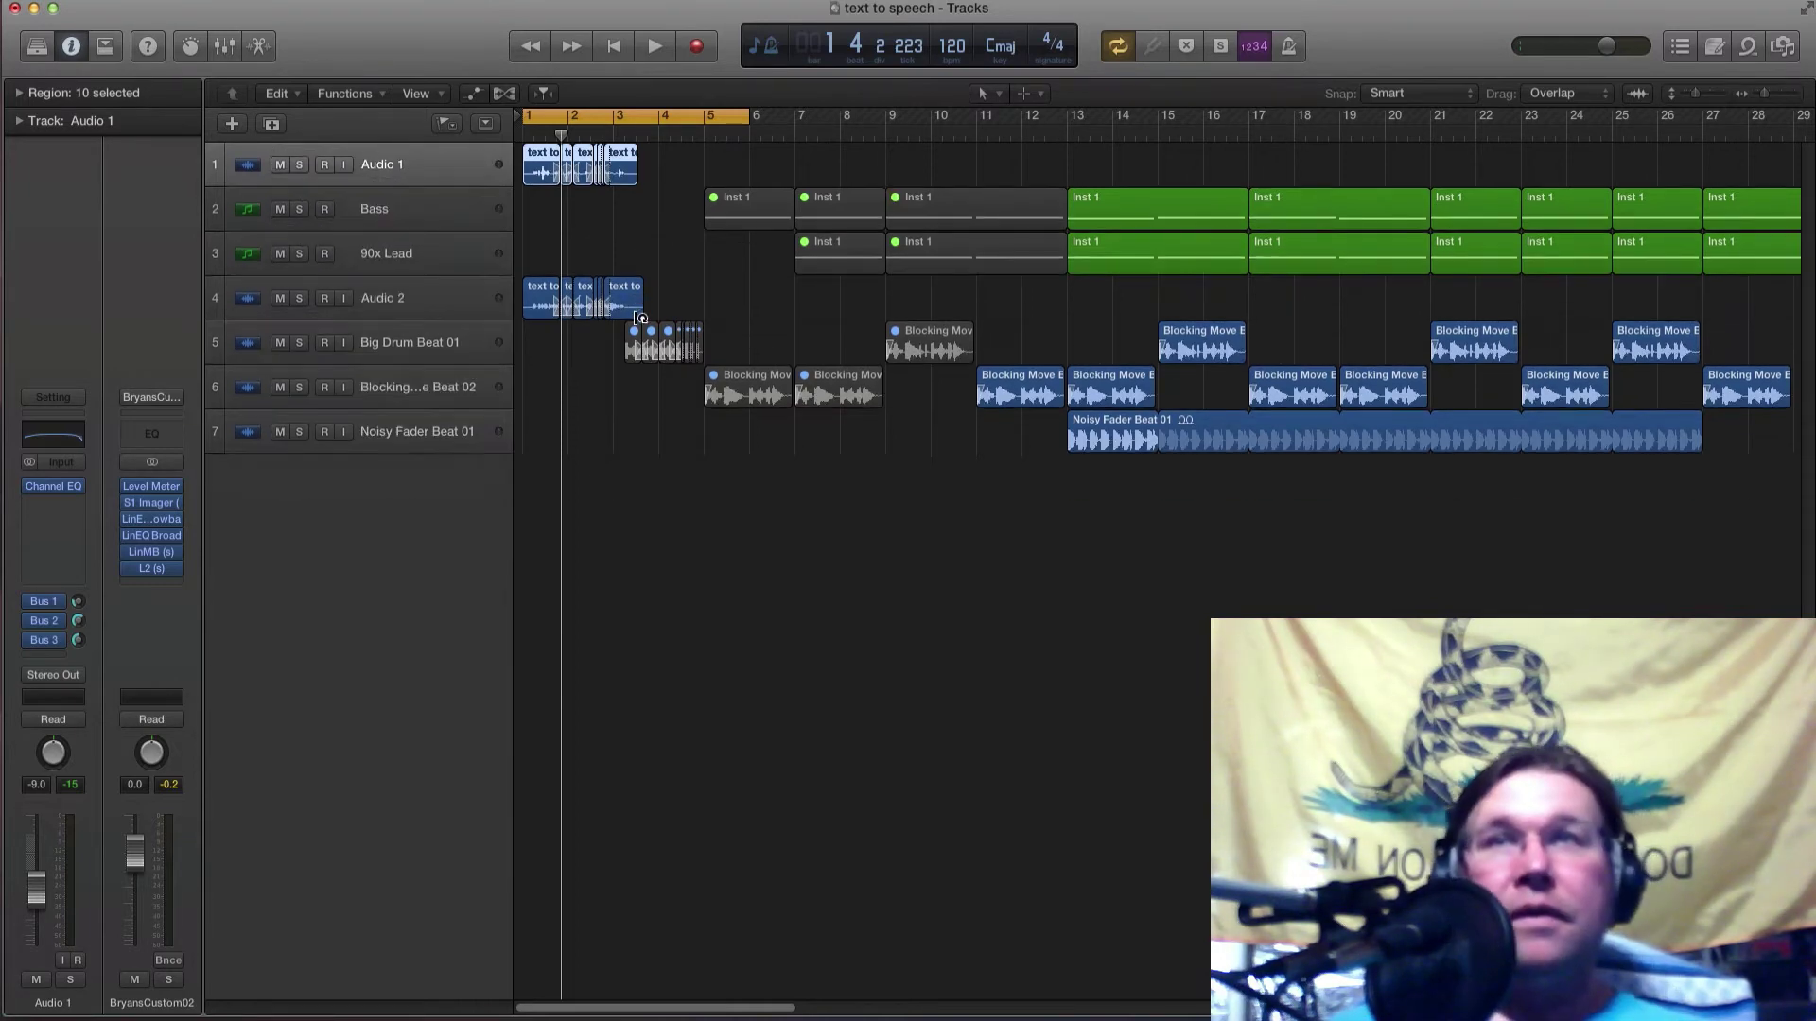
key(super+Down)
key(super+Down)
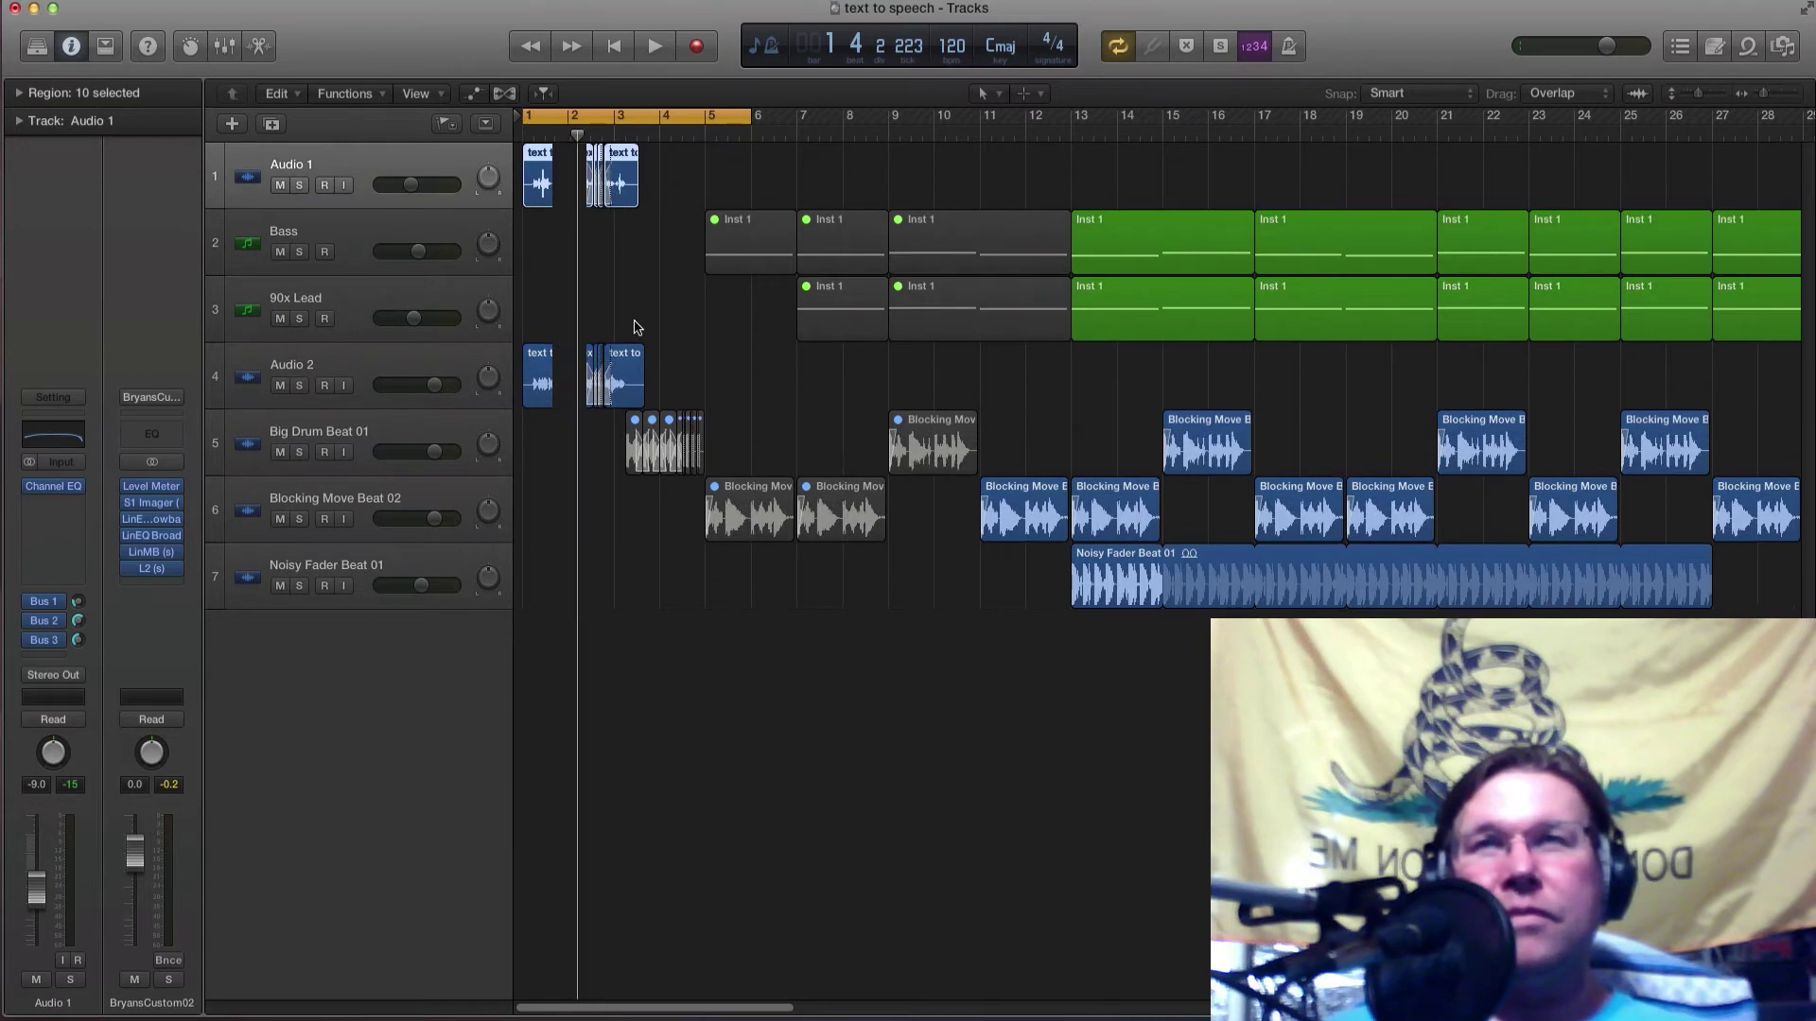
key(super+Right)
key(super+Right)
key(super+Right)
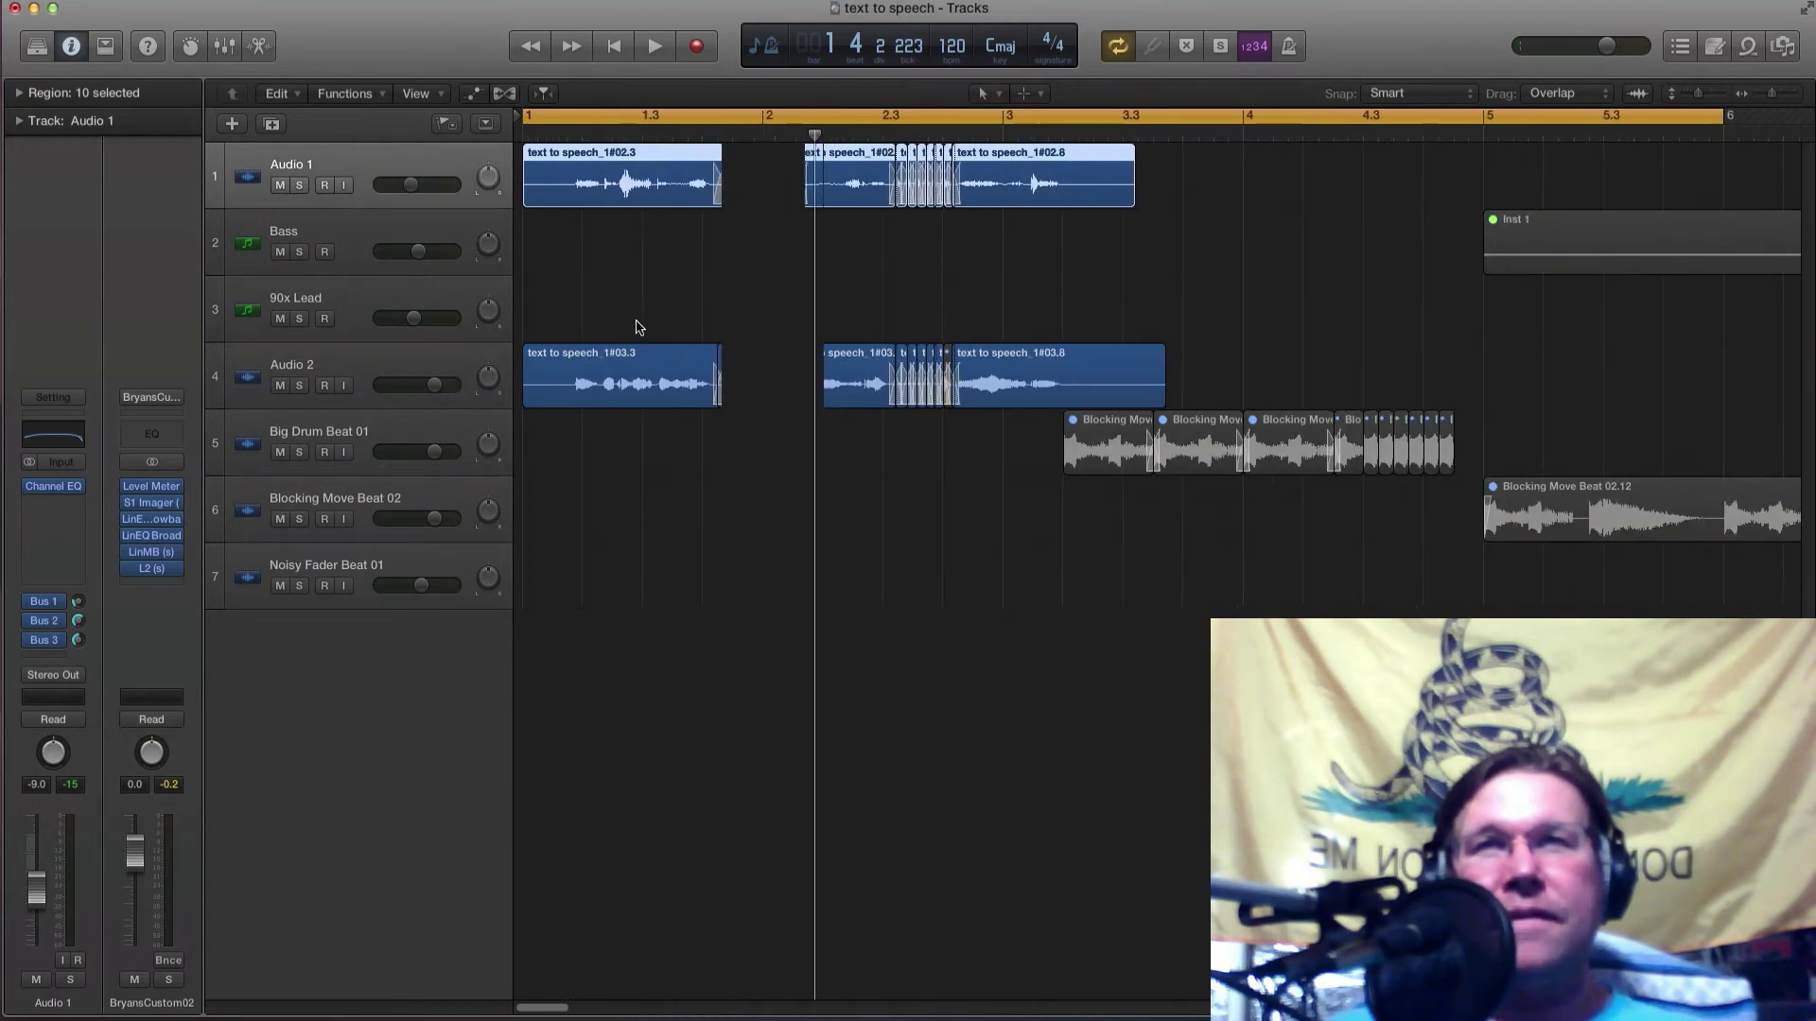
key(super+Right)
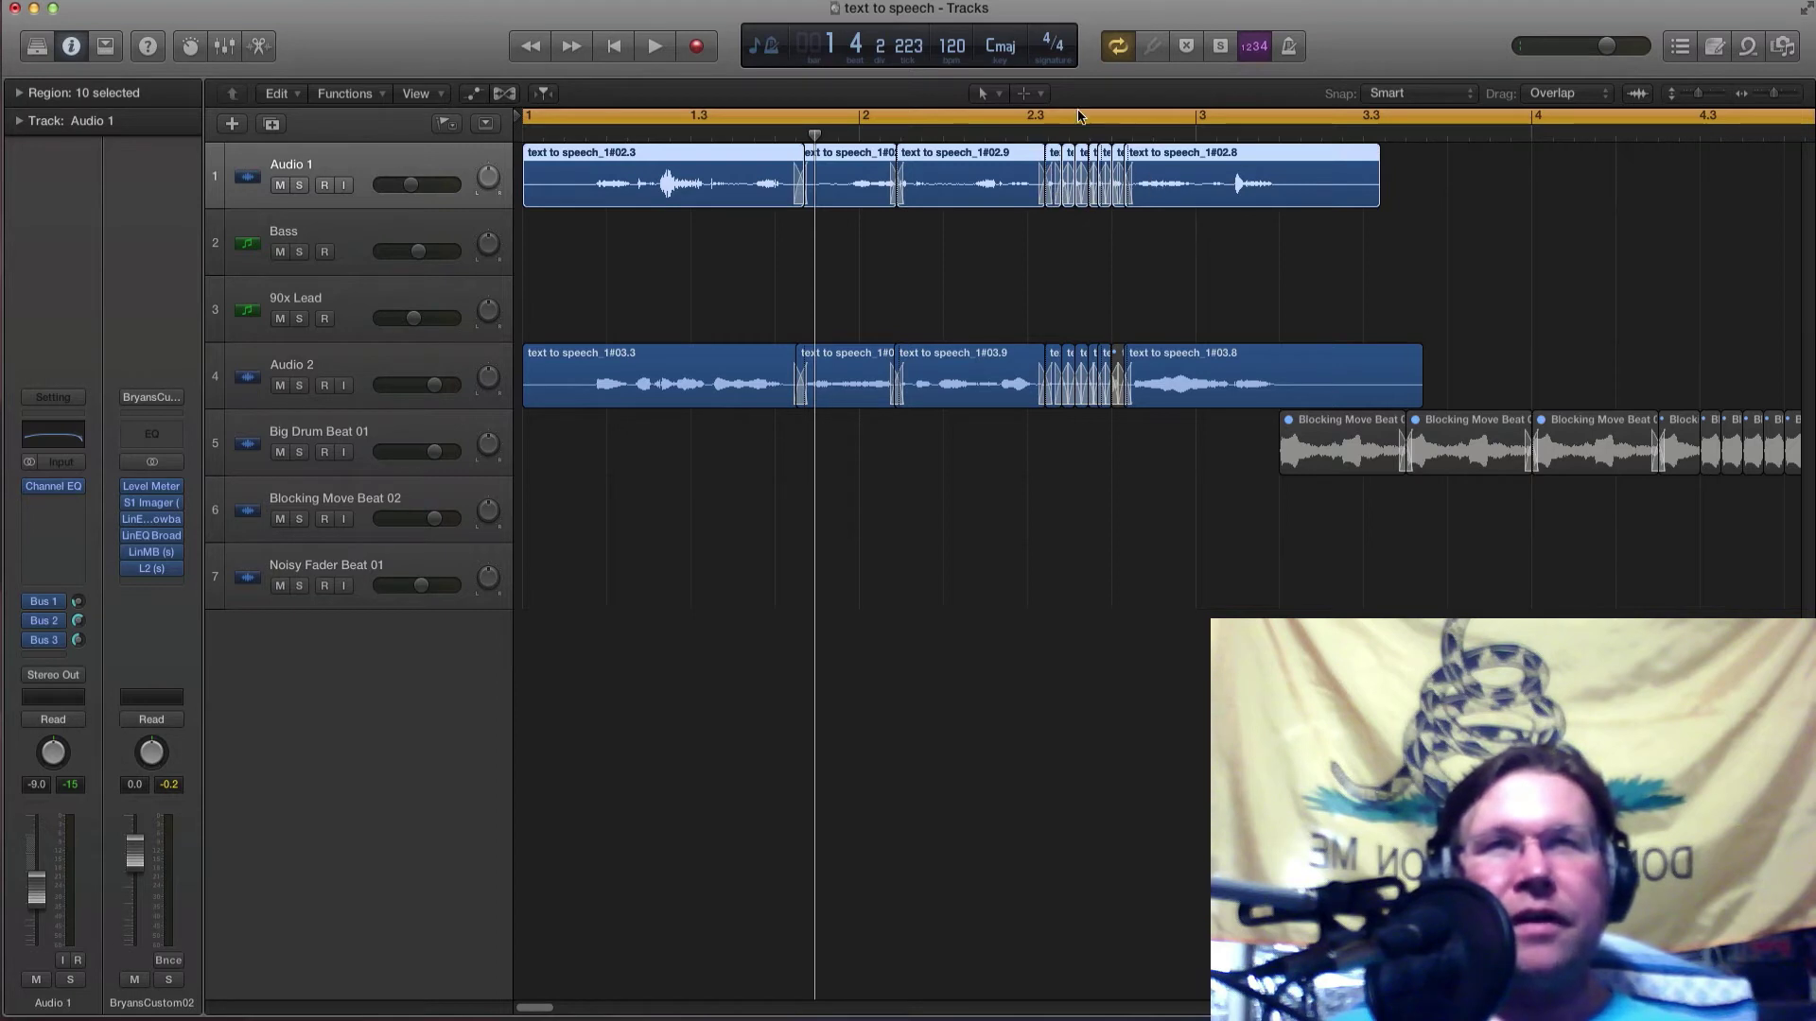
Solo the Audio 1 voice track, select its ten regions and inspect its Channel EQ.
click(1187, 528)
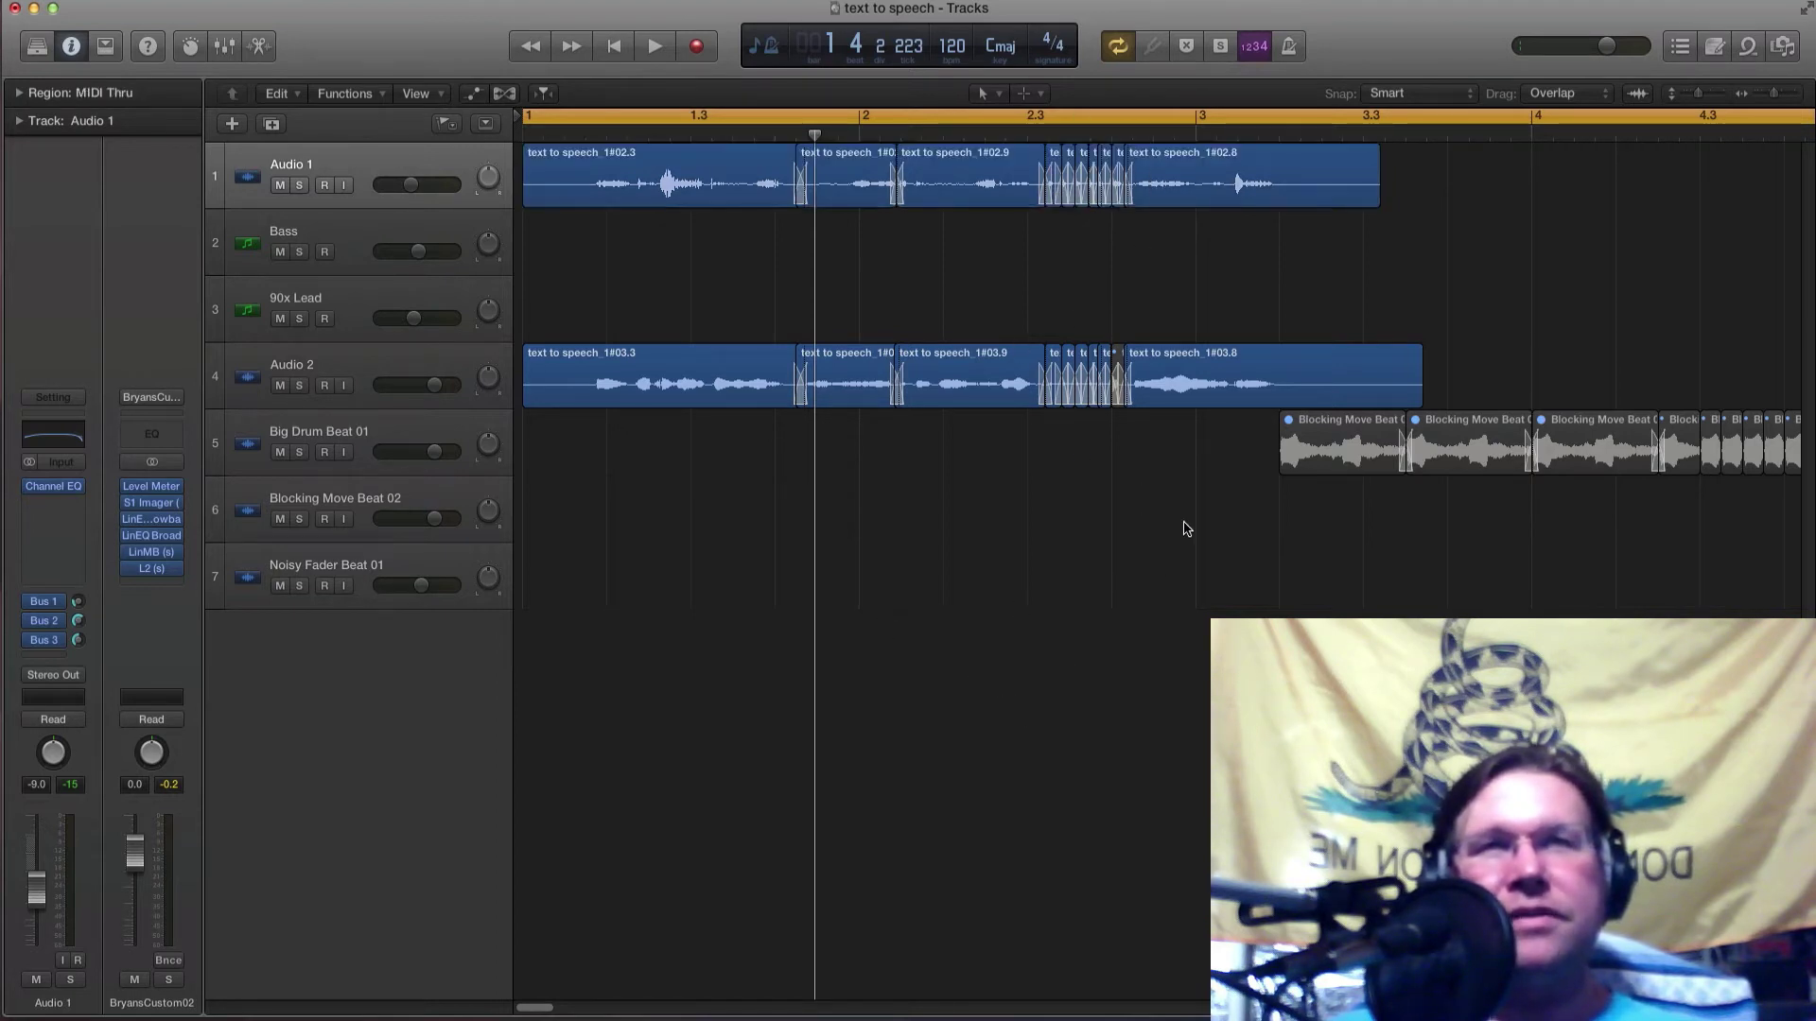
click(299, 186)
click(394, 156)
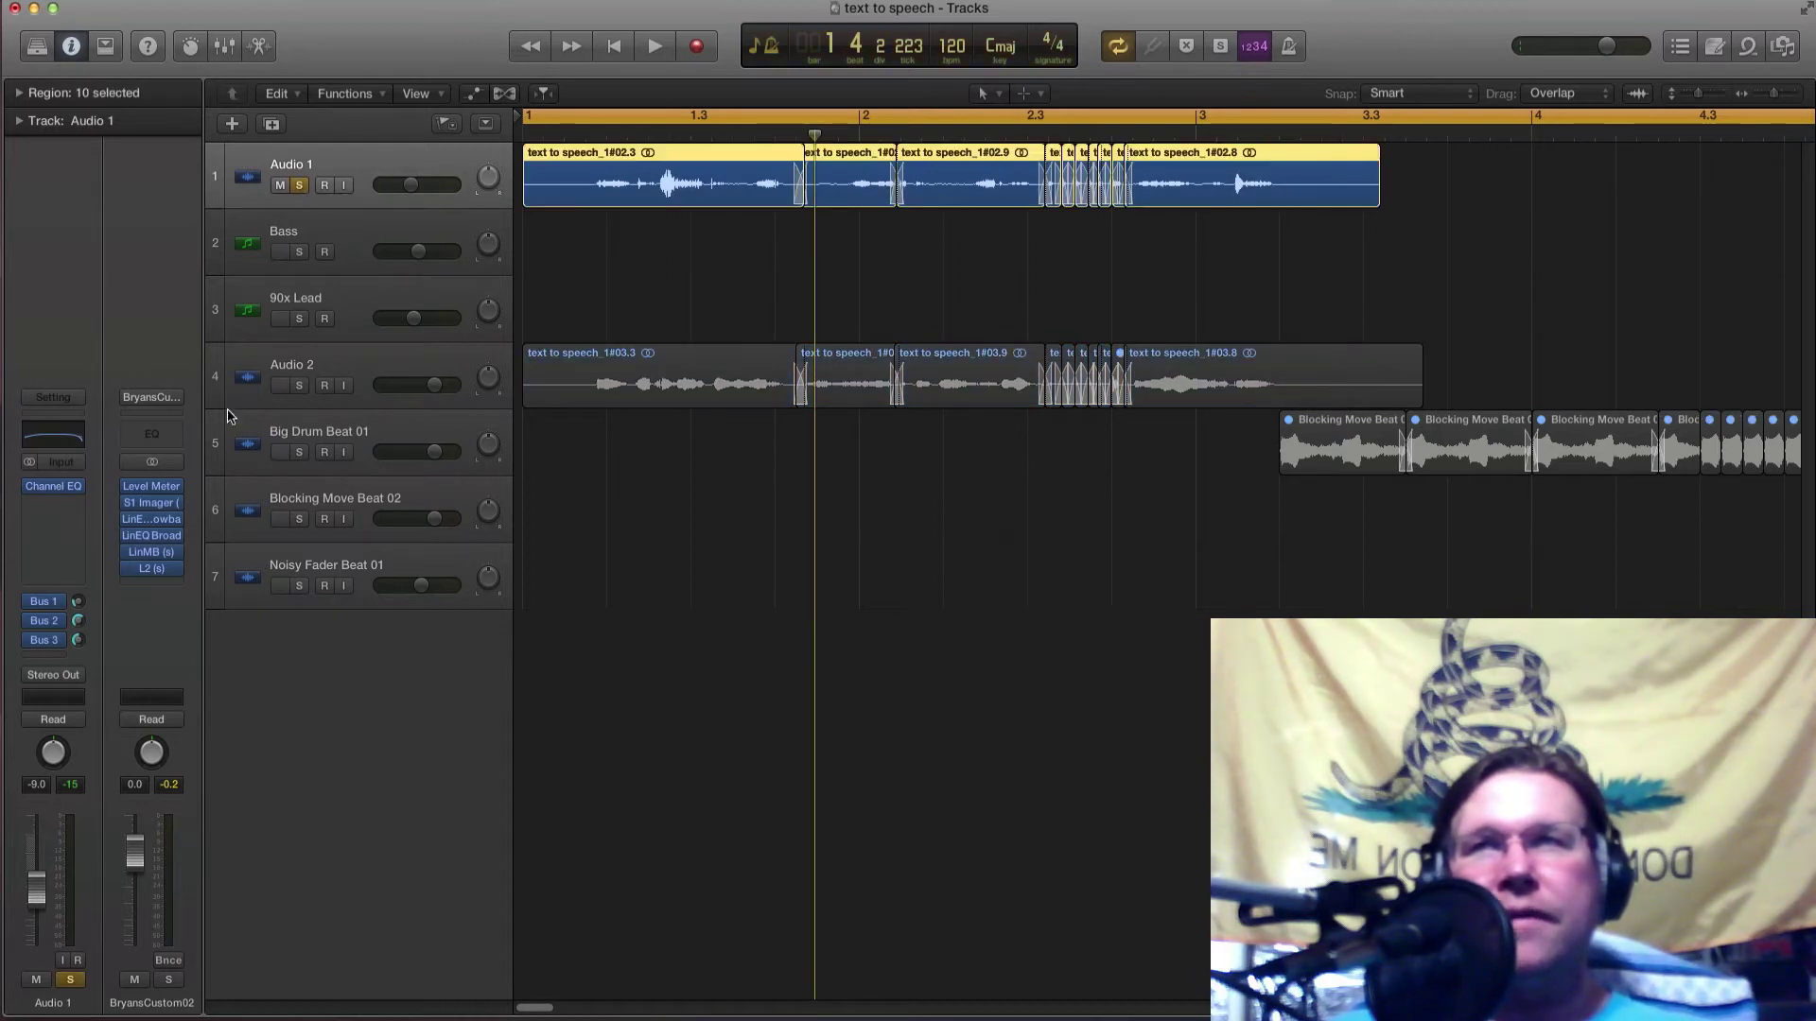
click(52, 445)
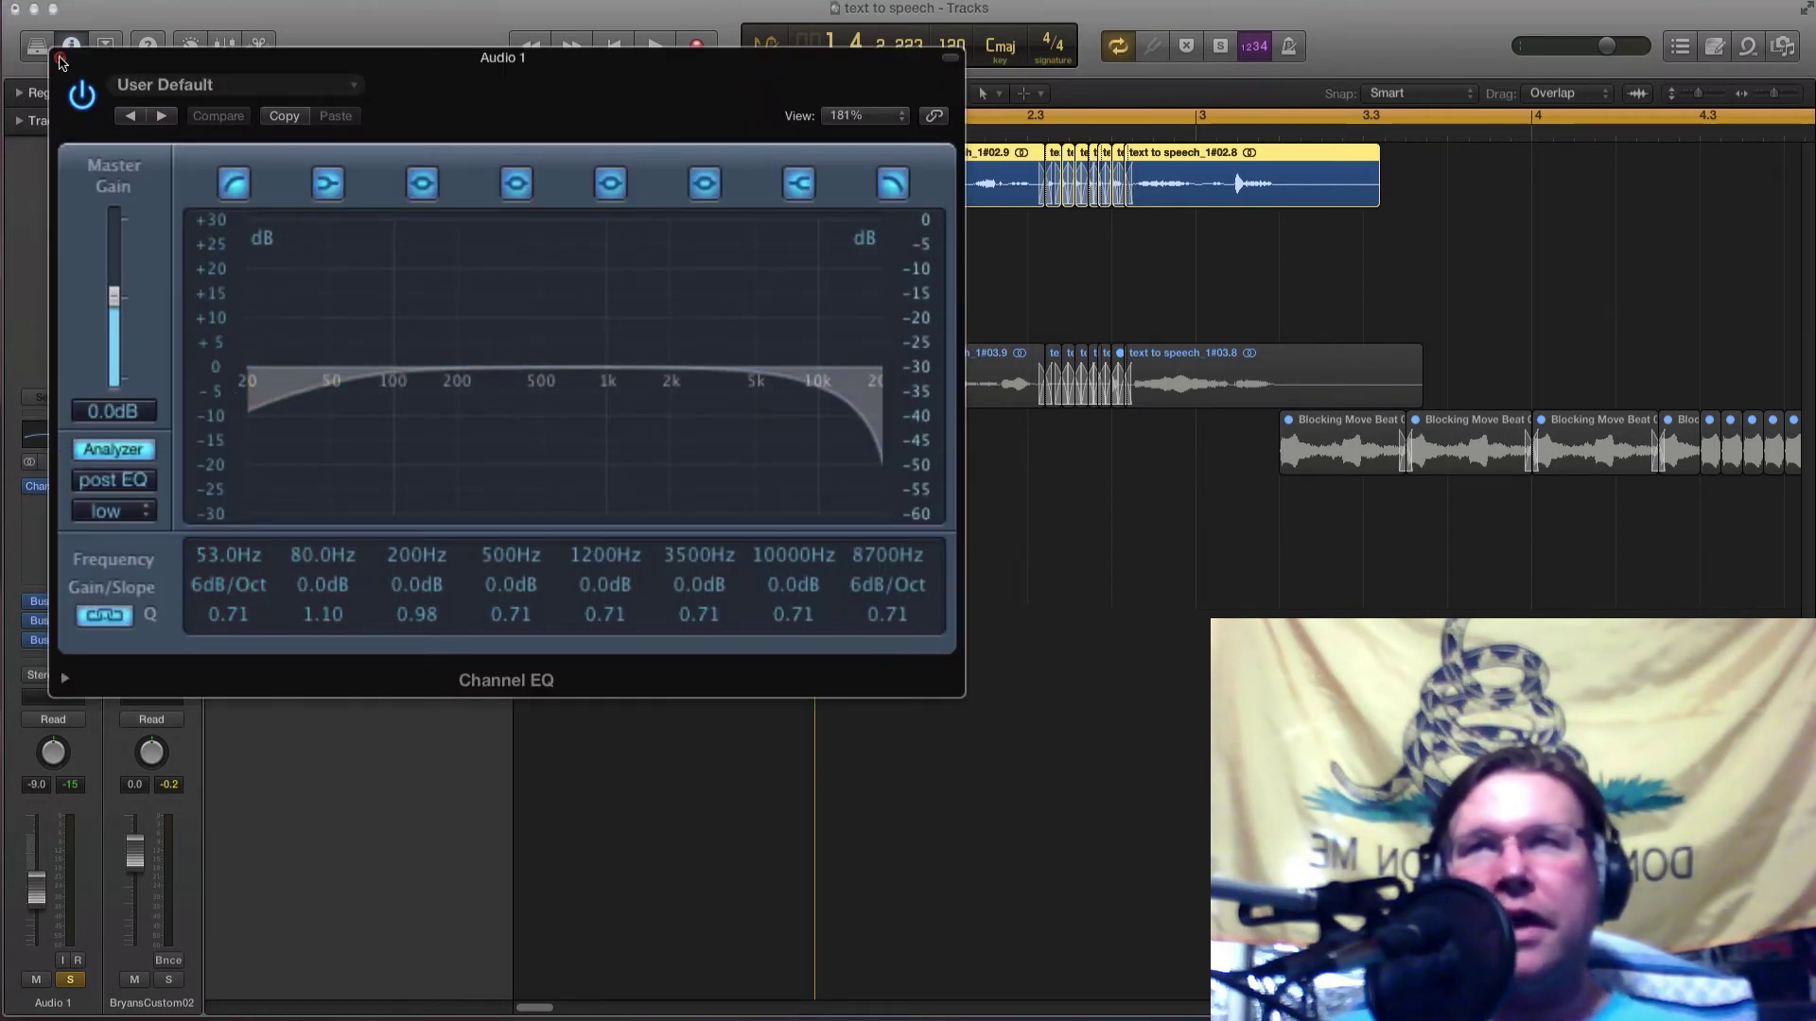
click(60, 60)
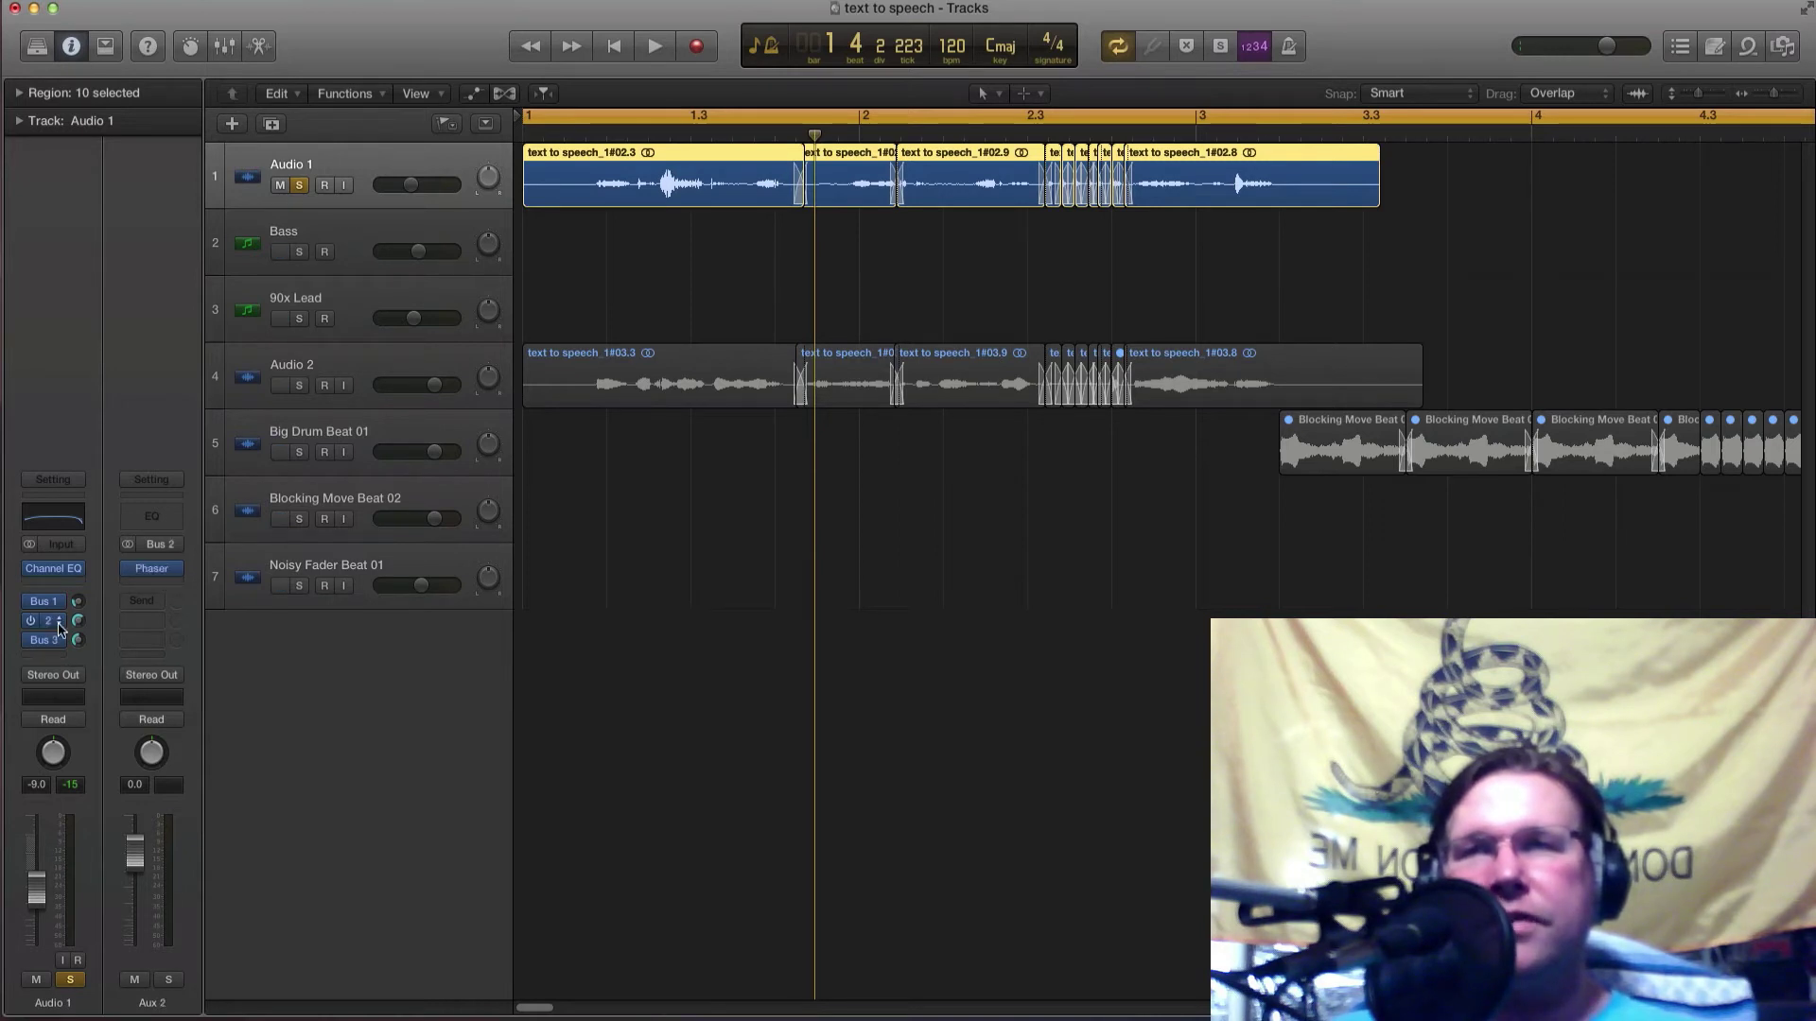
Inspect the Phaser on Aux 2 and the Ringshifter on Aux 3 fed by Bus 3.
click(156, 570)
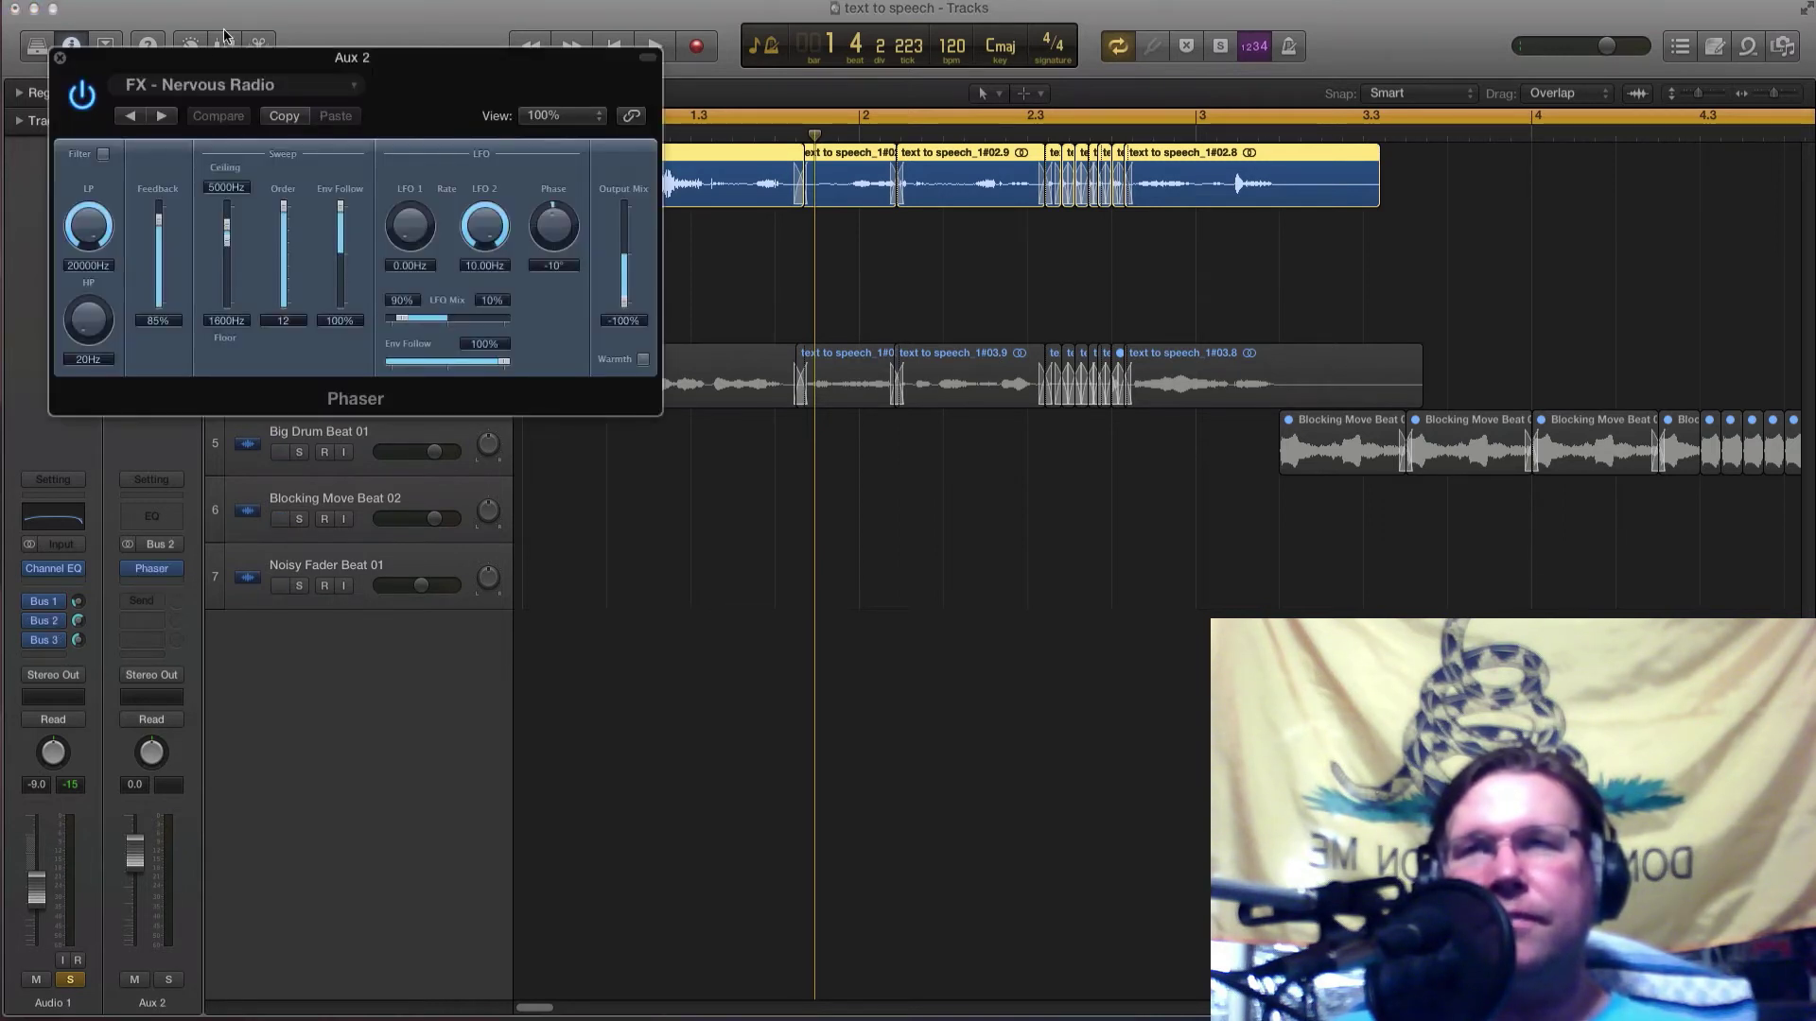
drag(215, 57, 277, 74)
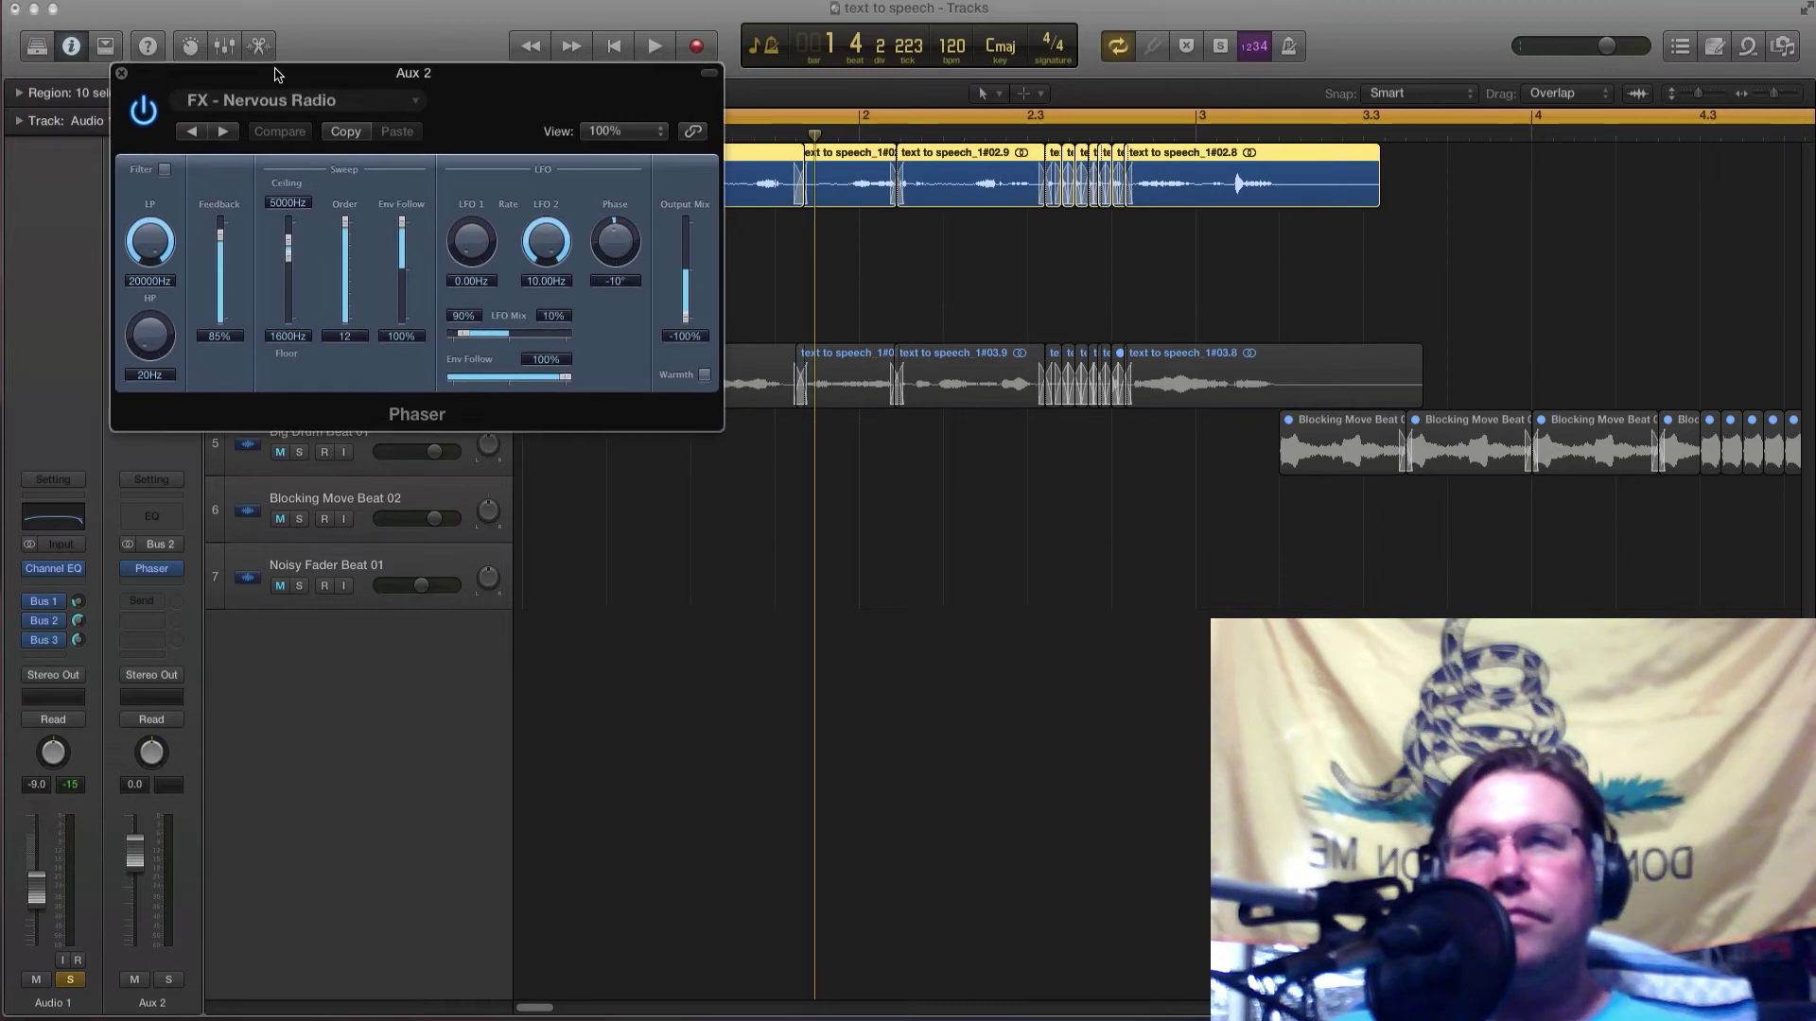
click(121, 75)
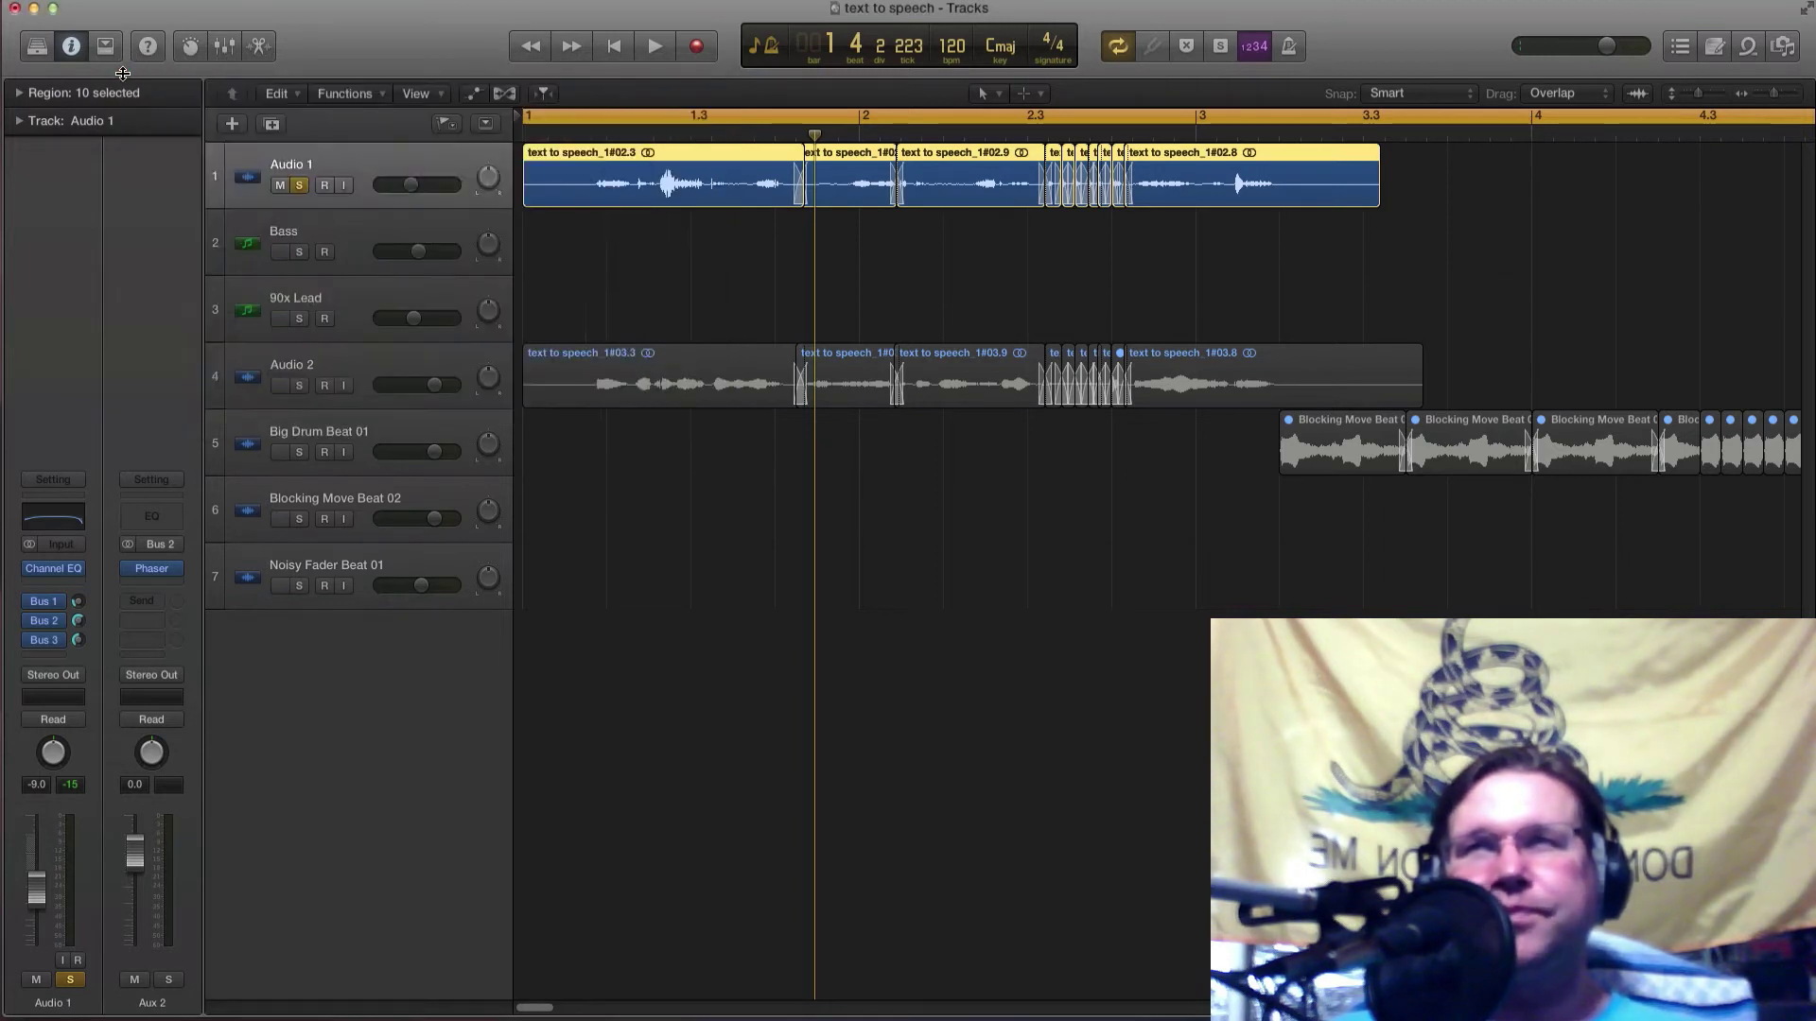
click(47, 641)
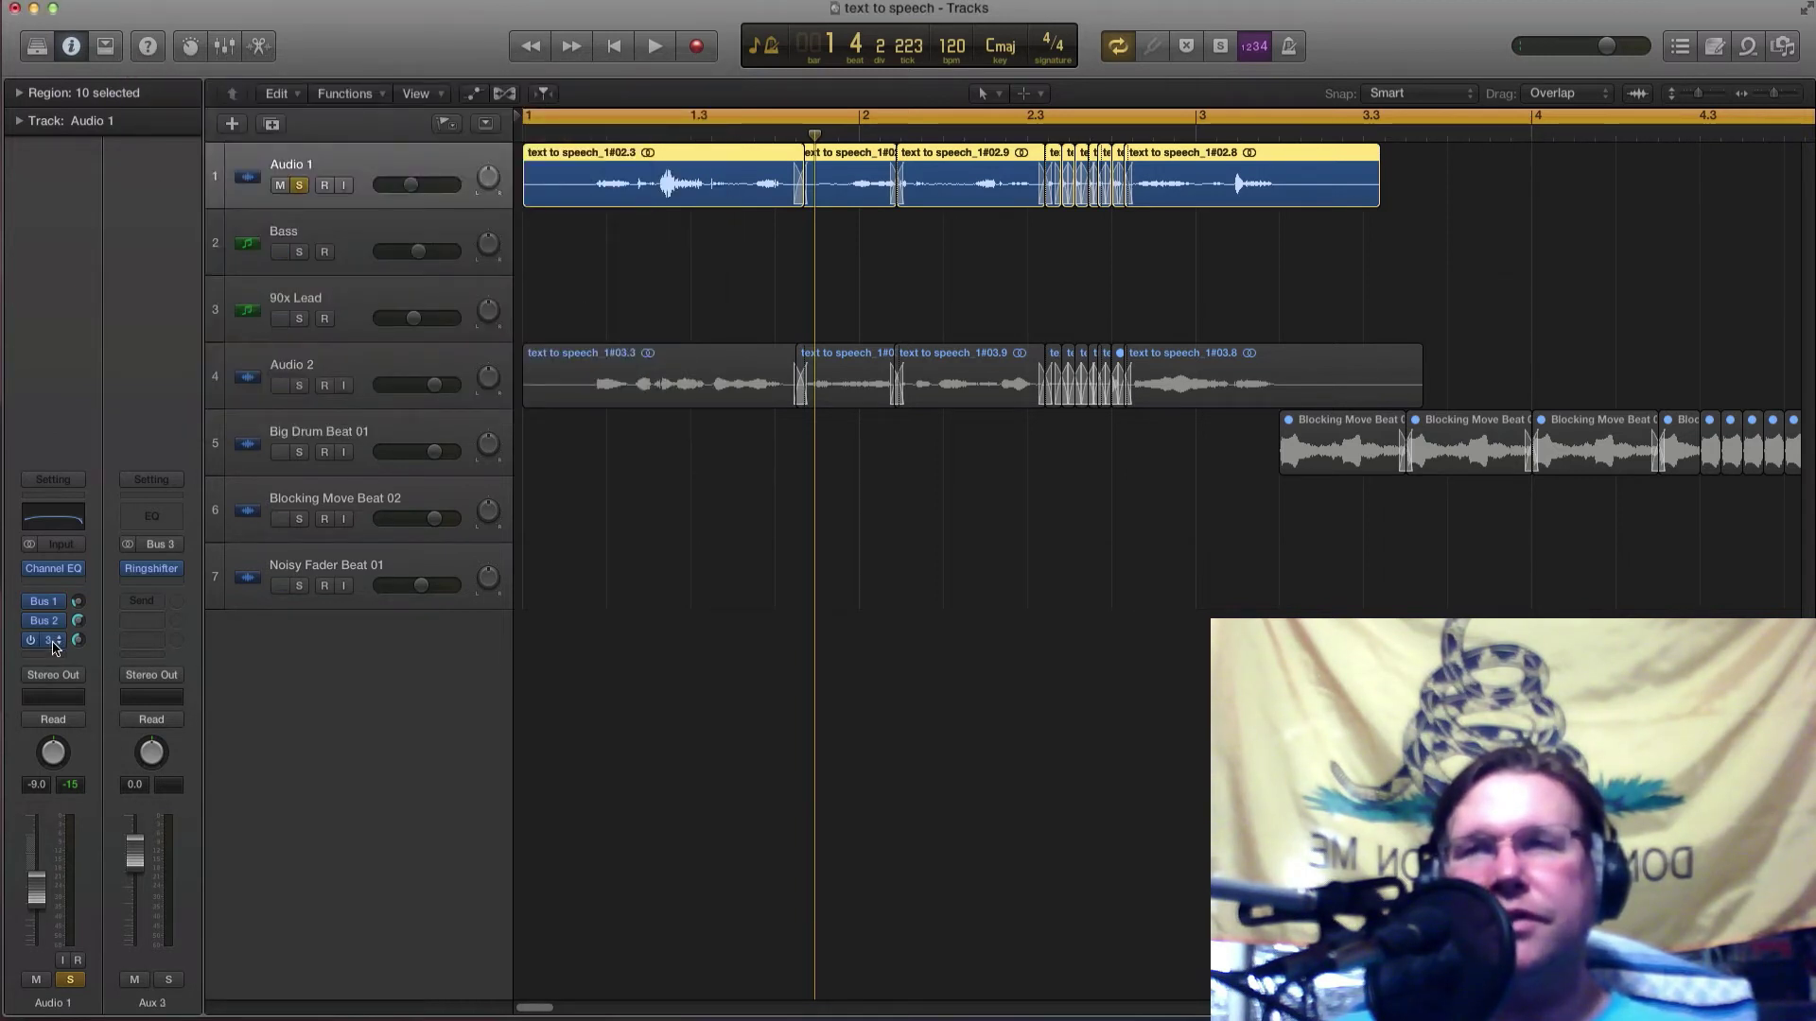
click(159, 570)
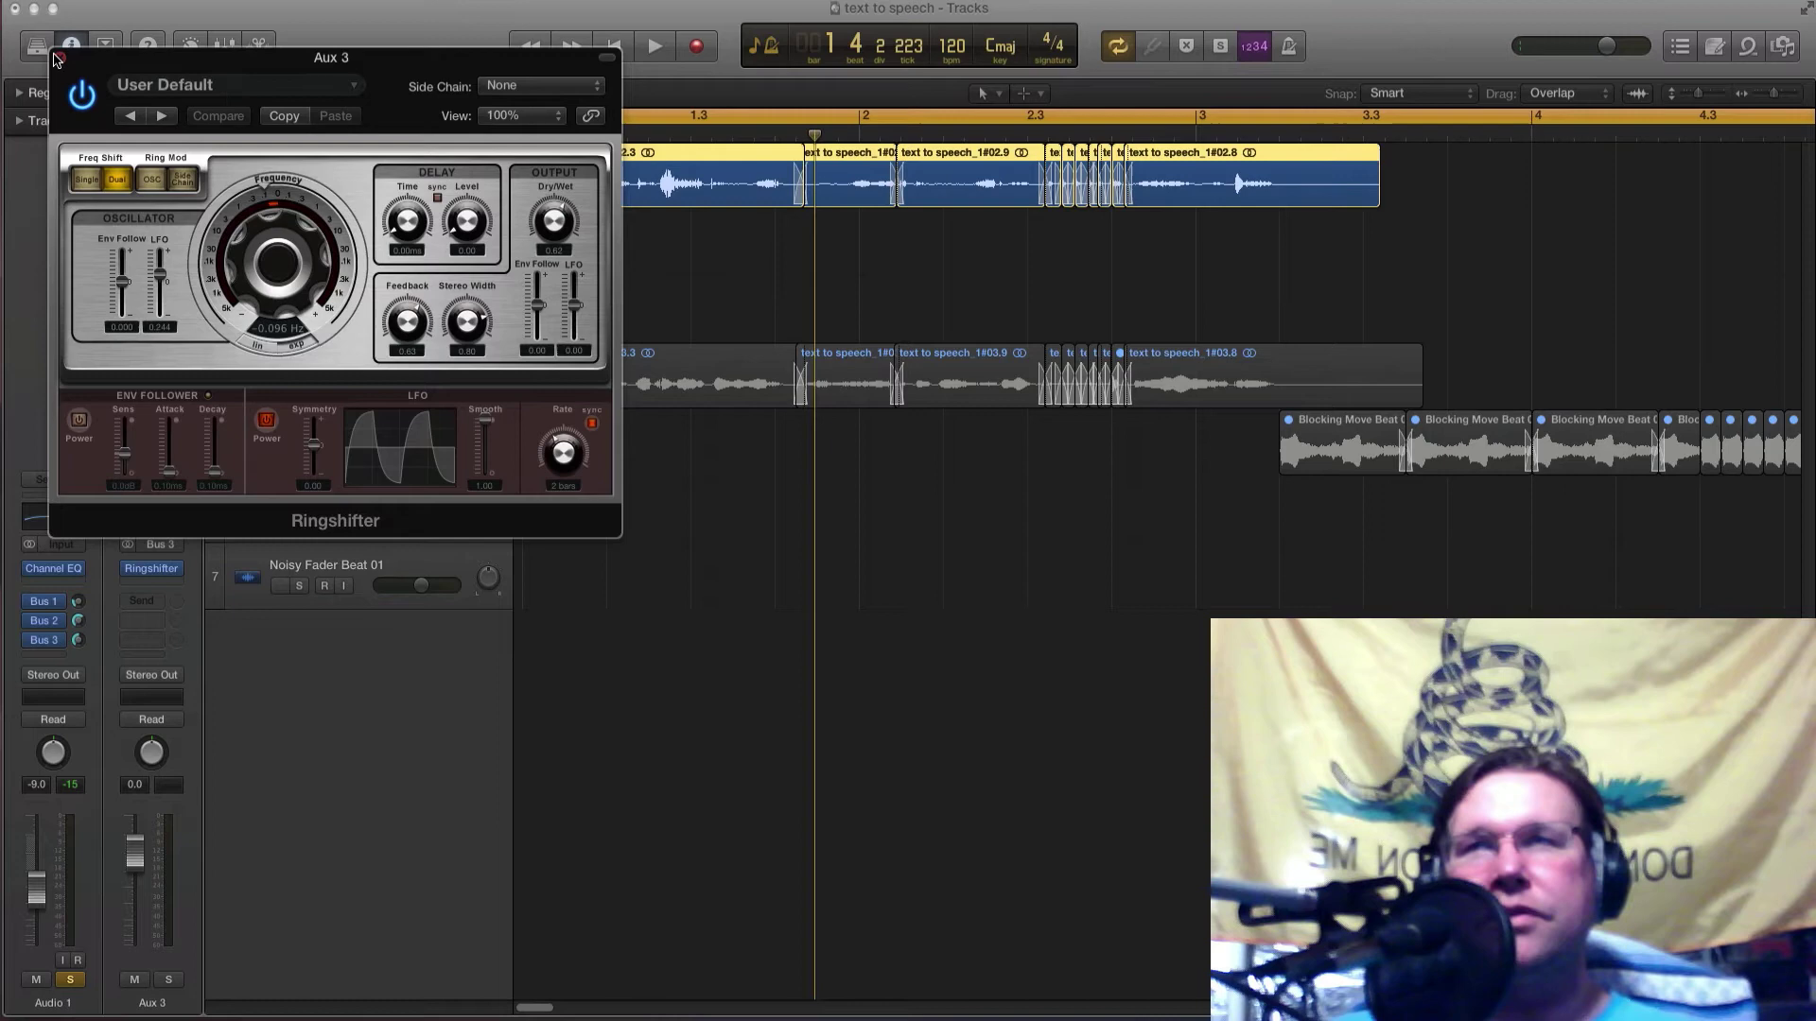
key(super+w)
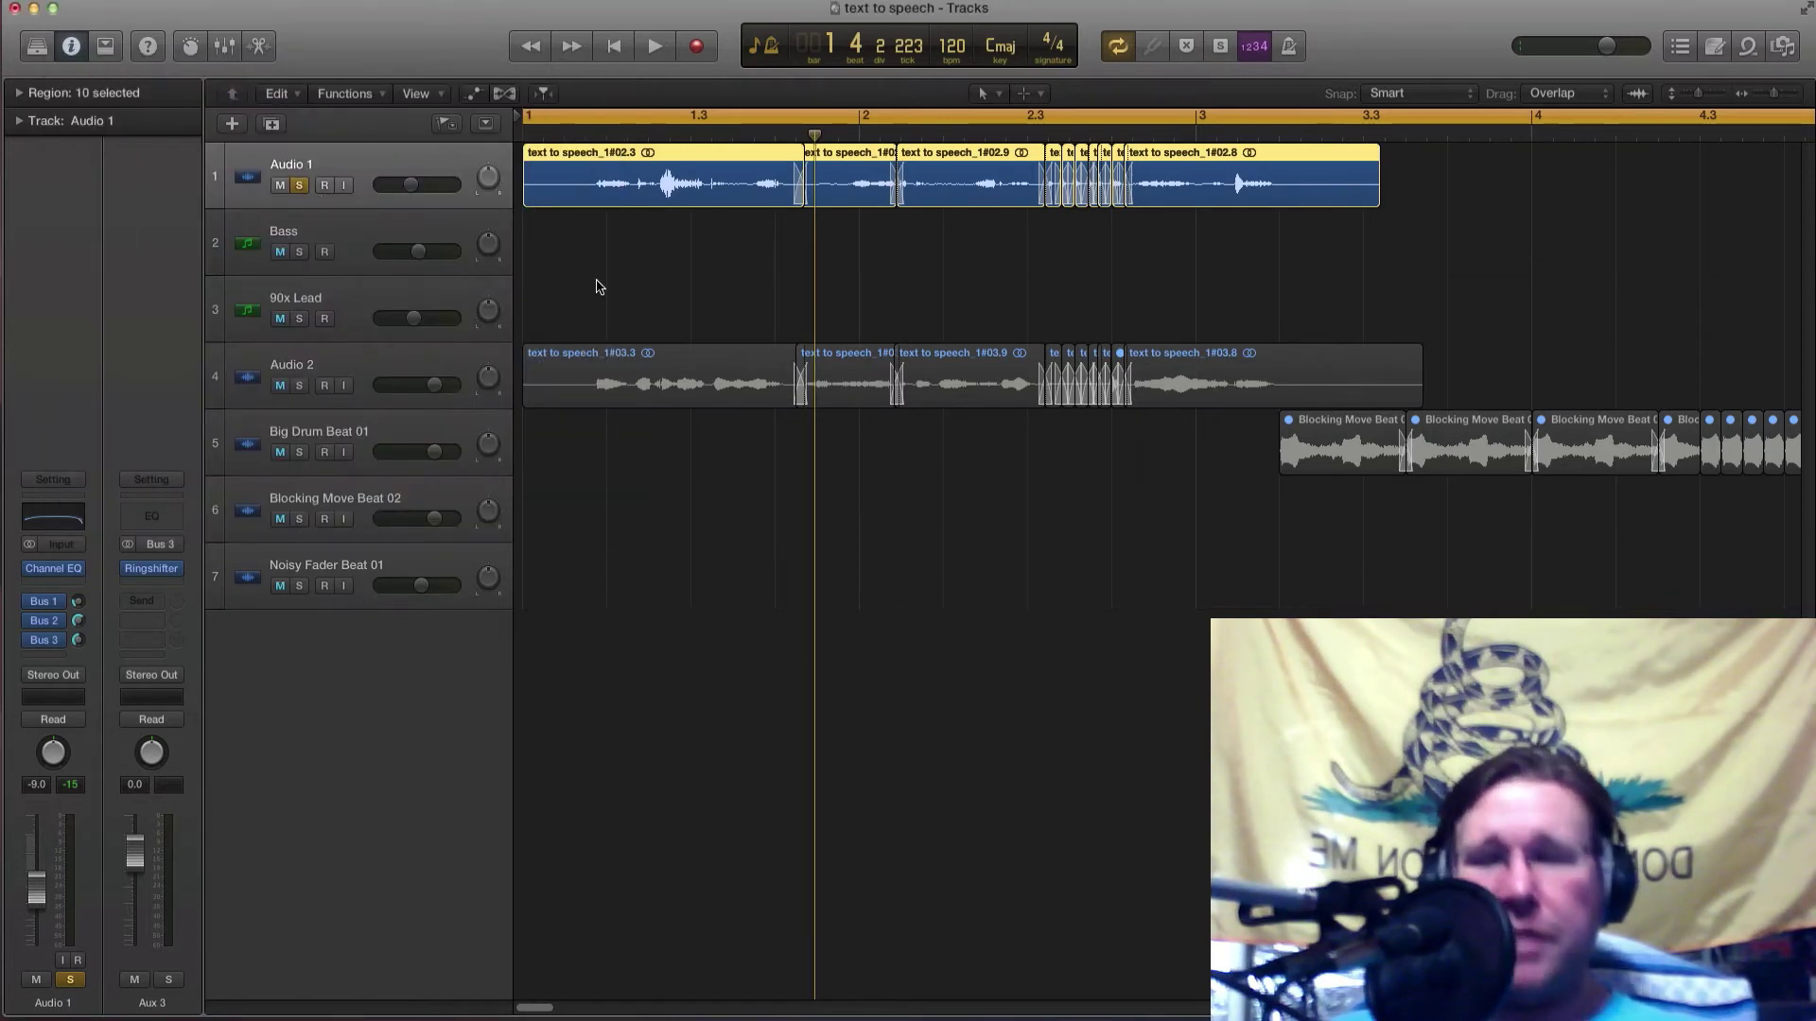
Play the soloed Audio 1 voice regions, stop, return to bar 1 and unsolo Audio 1.
key(a)
key(a)
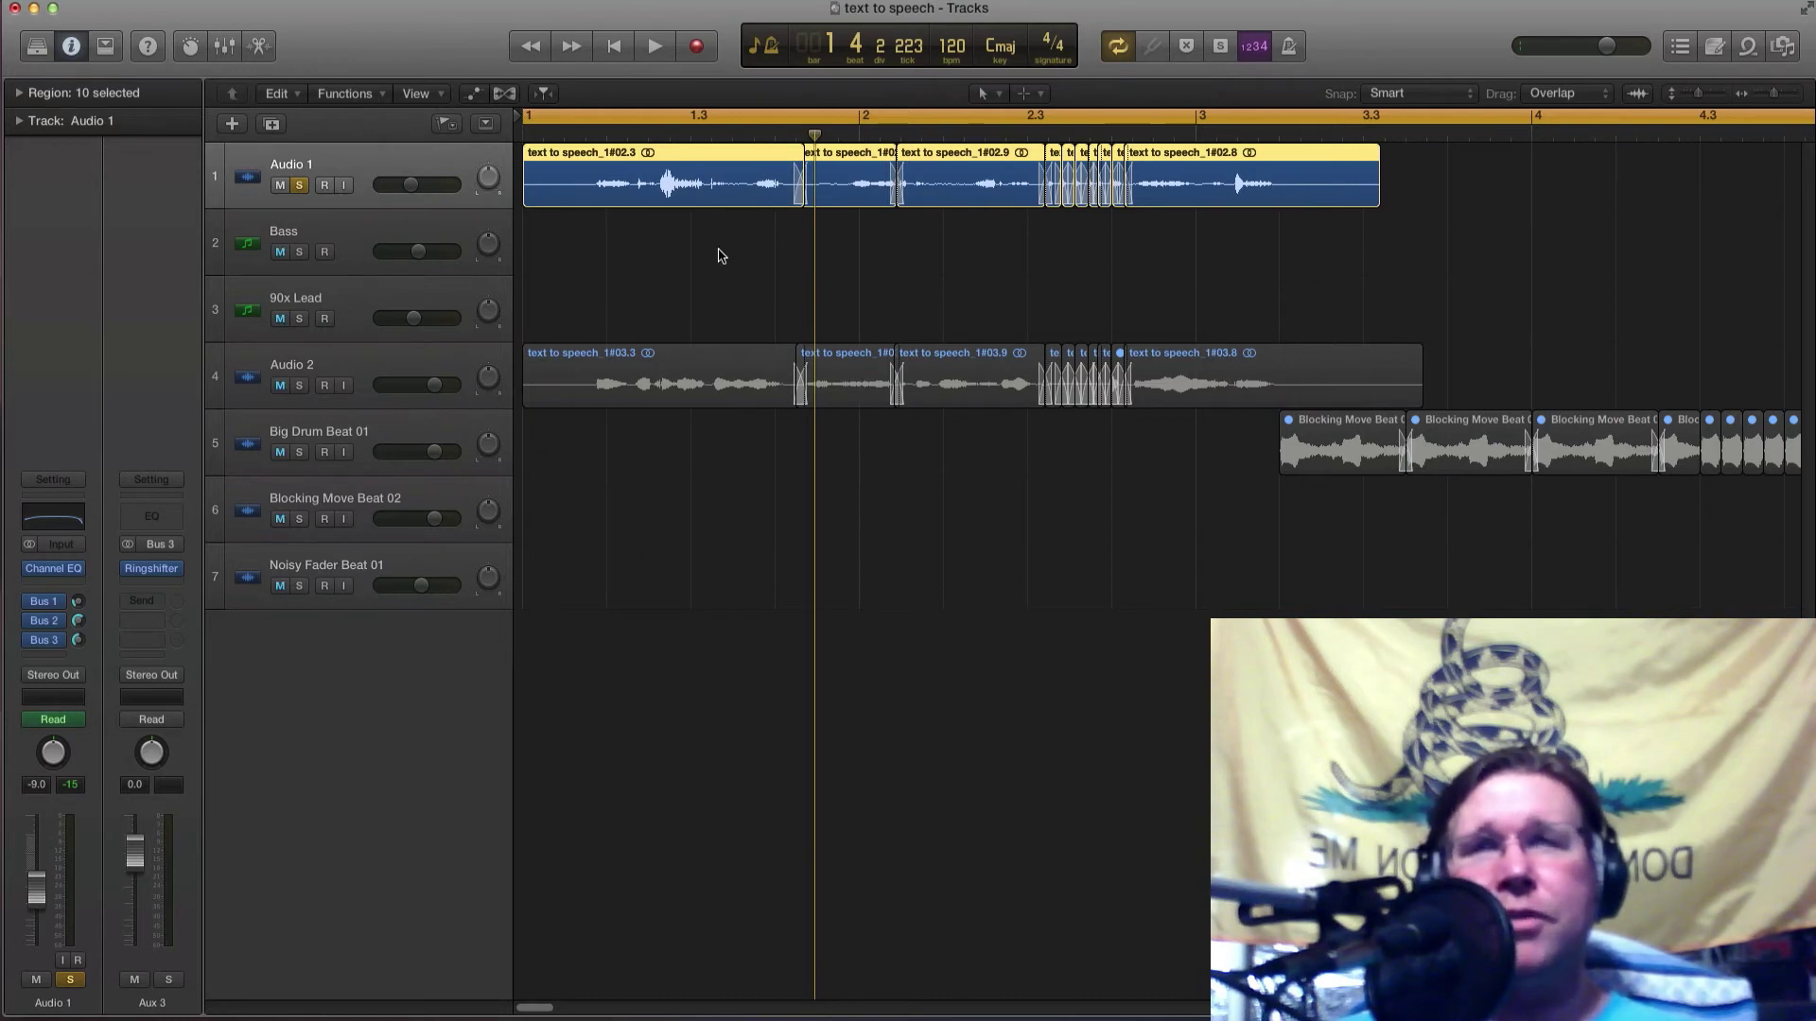
click(650, 646)
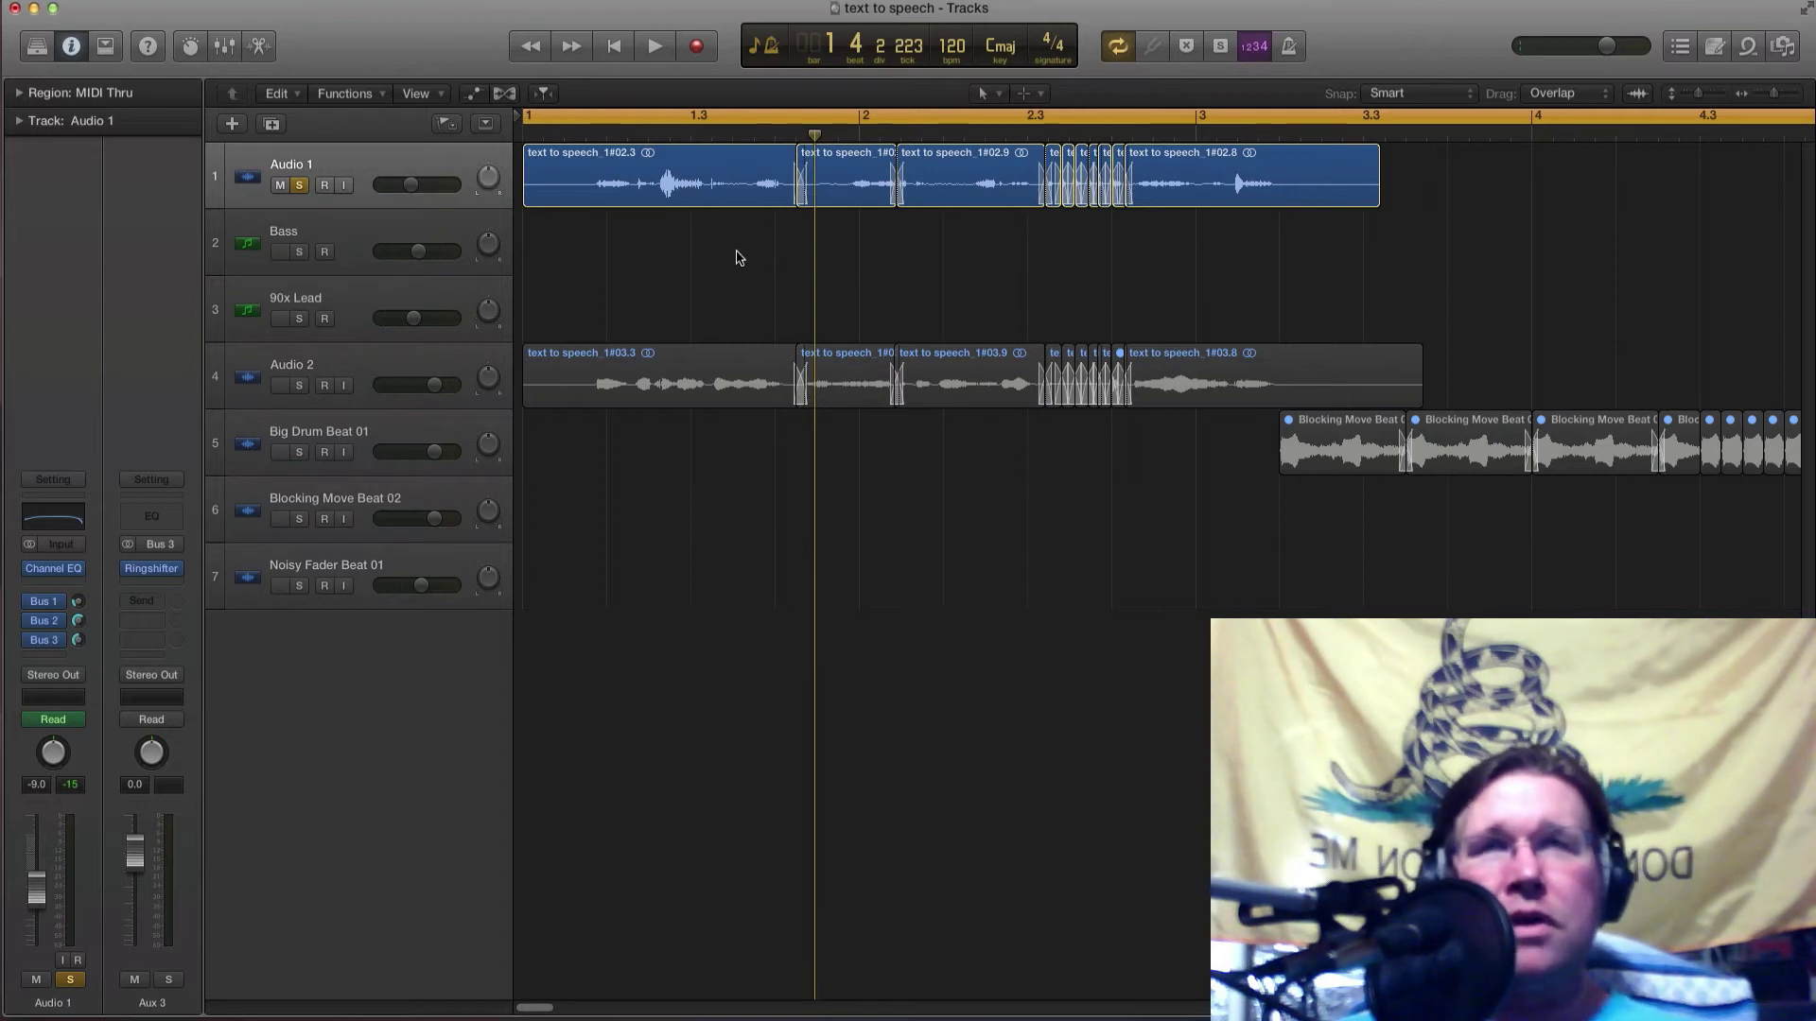
key(space)
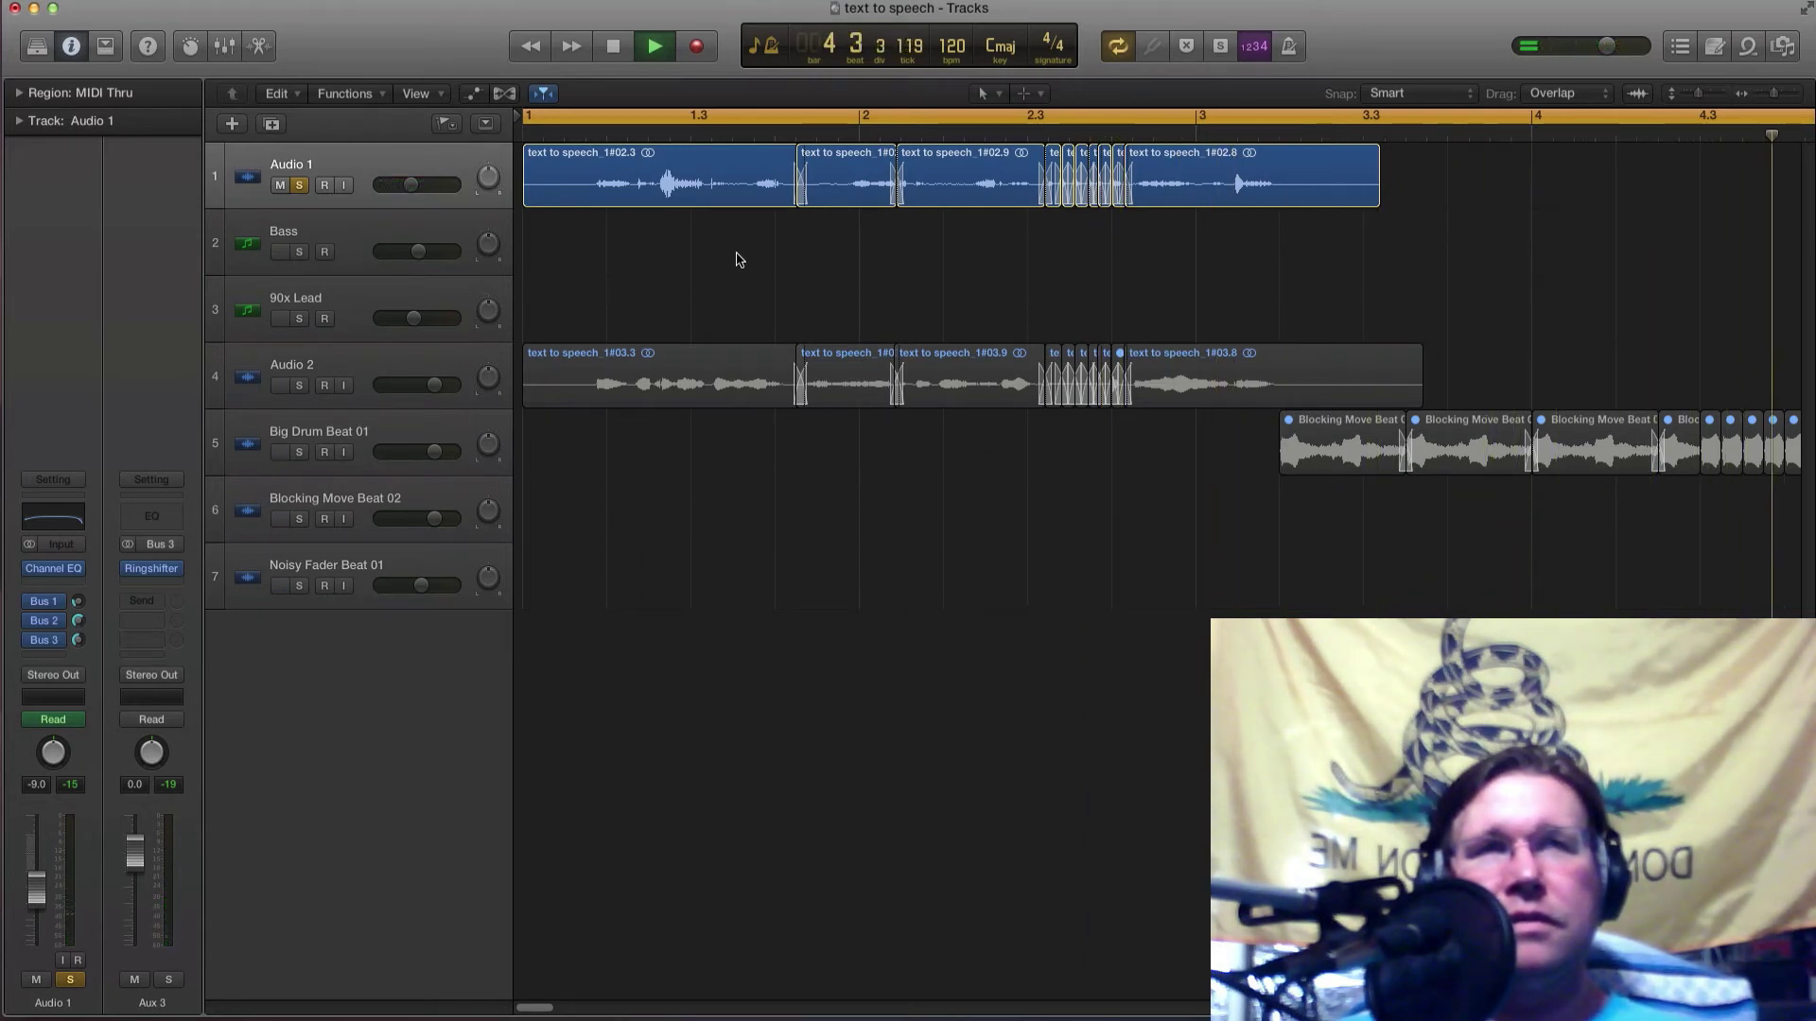
key(space)
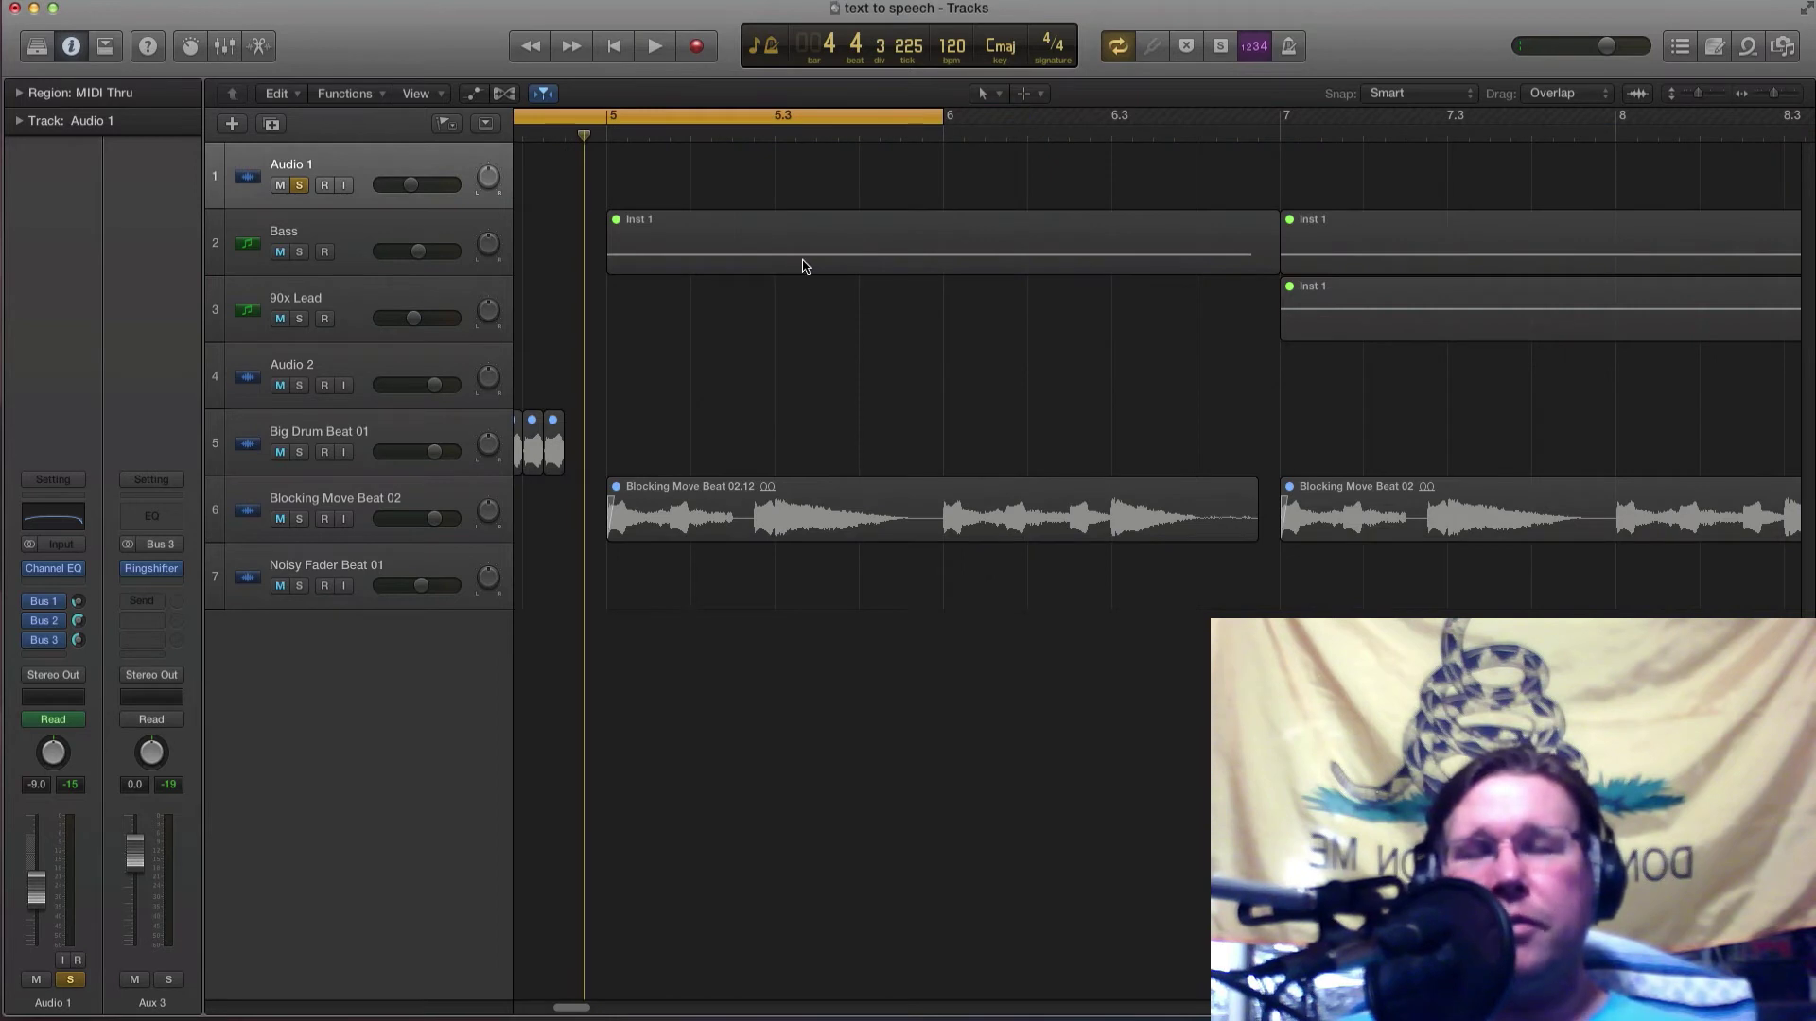
scroll(839, 304, left, 15)
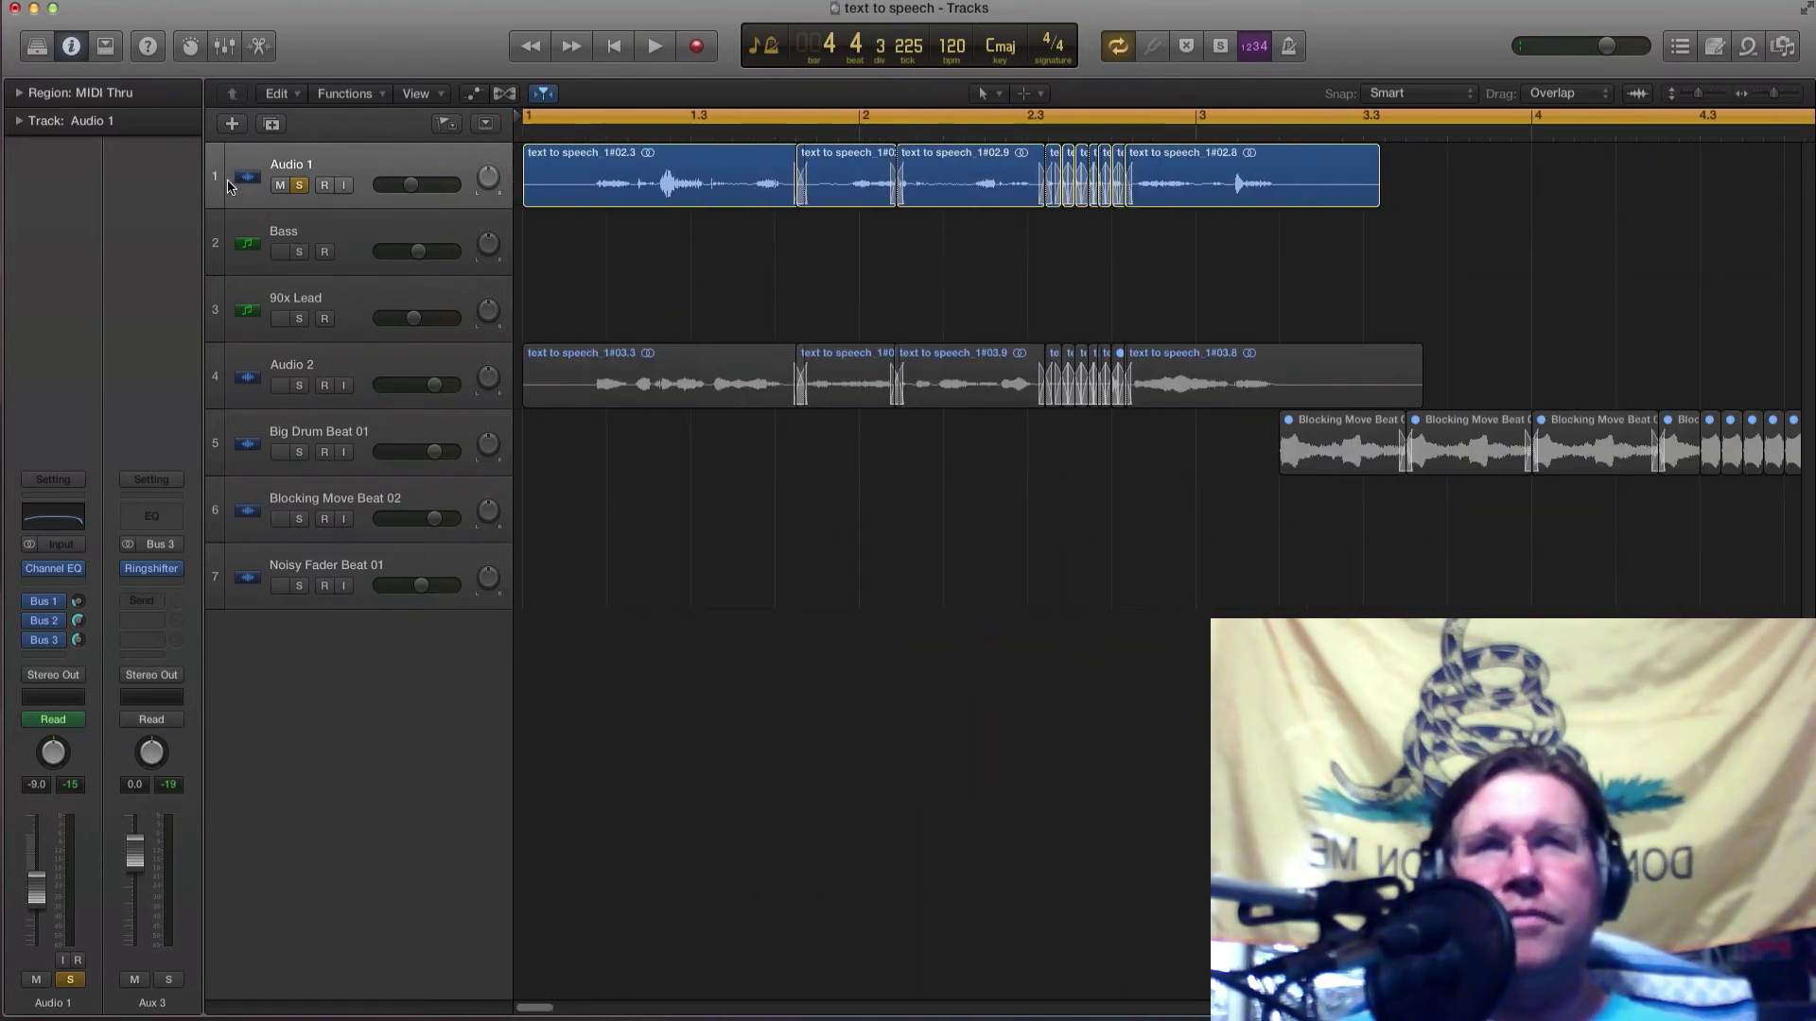
click(299, 185)
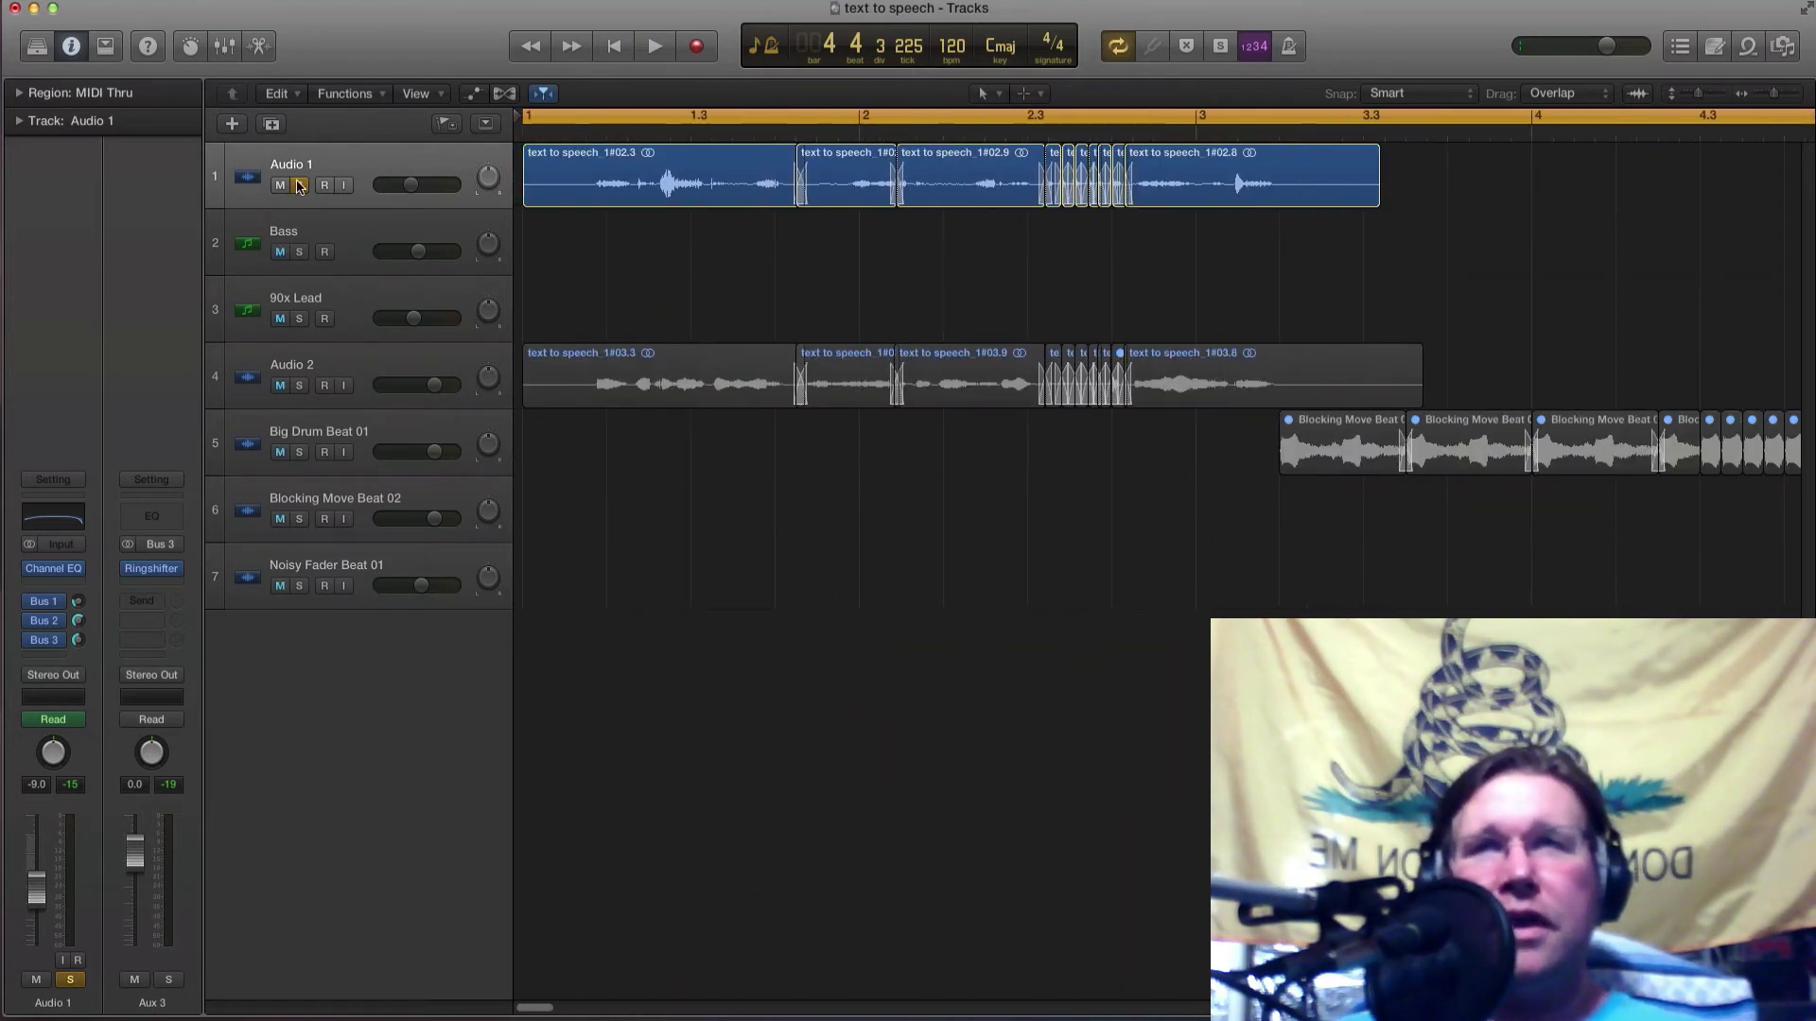
Solo Audio 2, play its regions alone, return to bar 1 and select Audio 1.
click(301, 386)
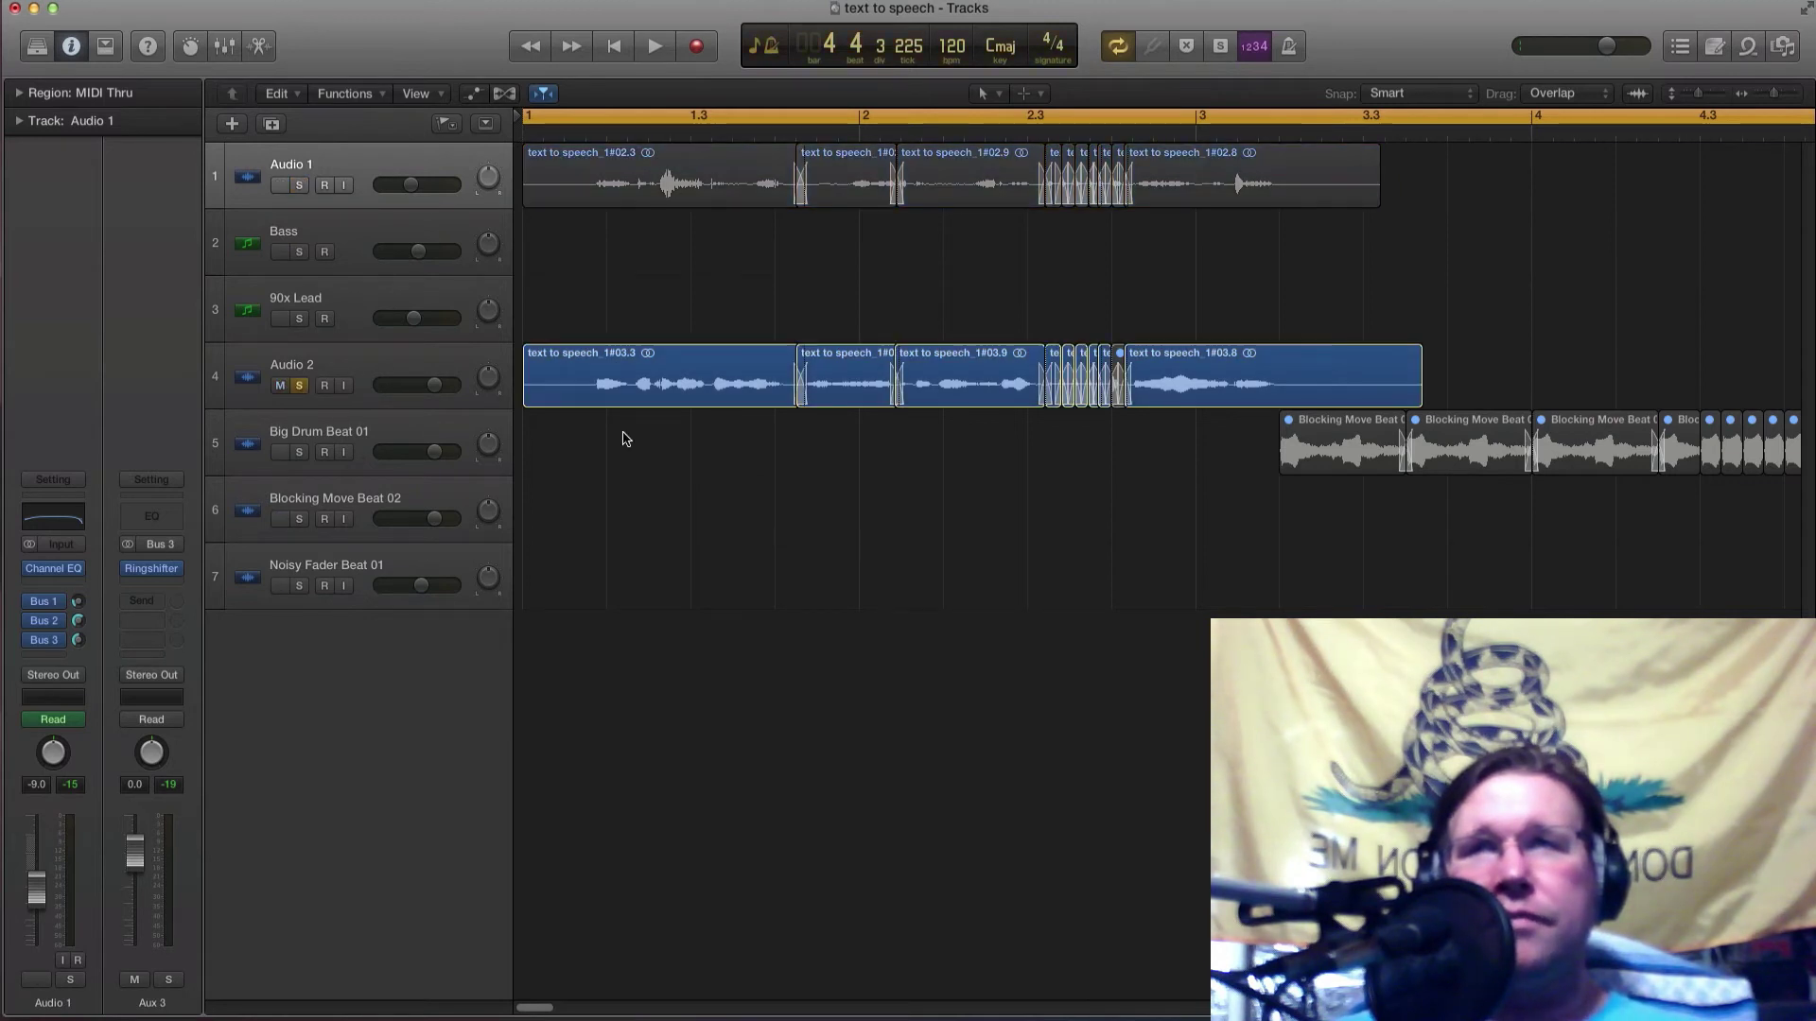
click(401, 372)
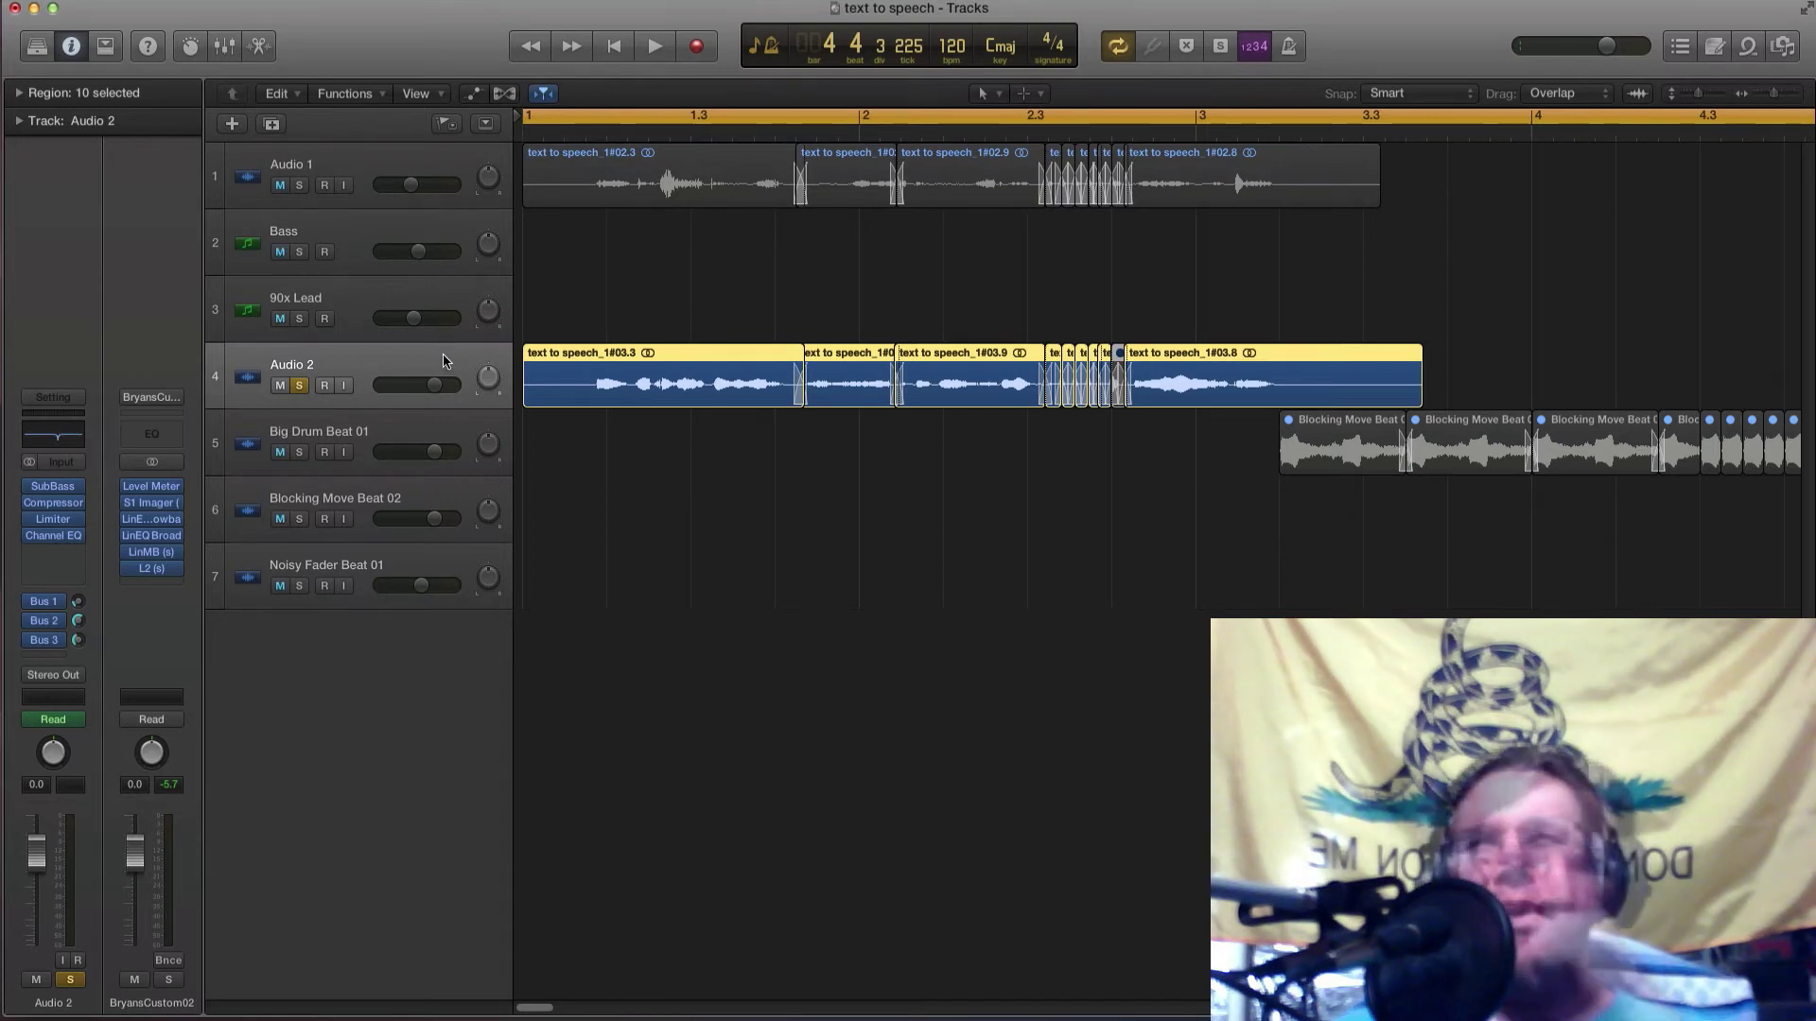
key(space)
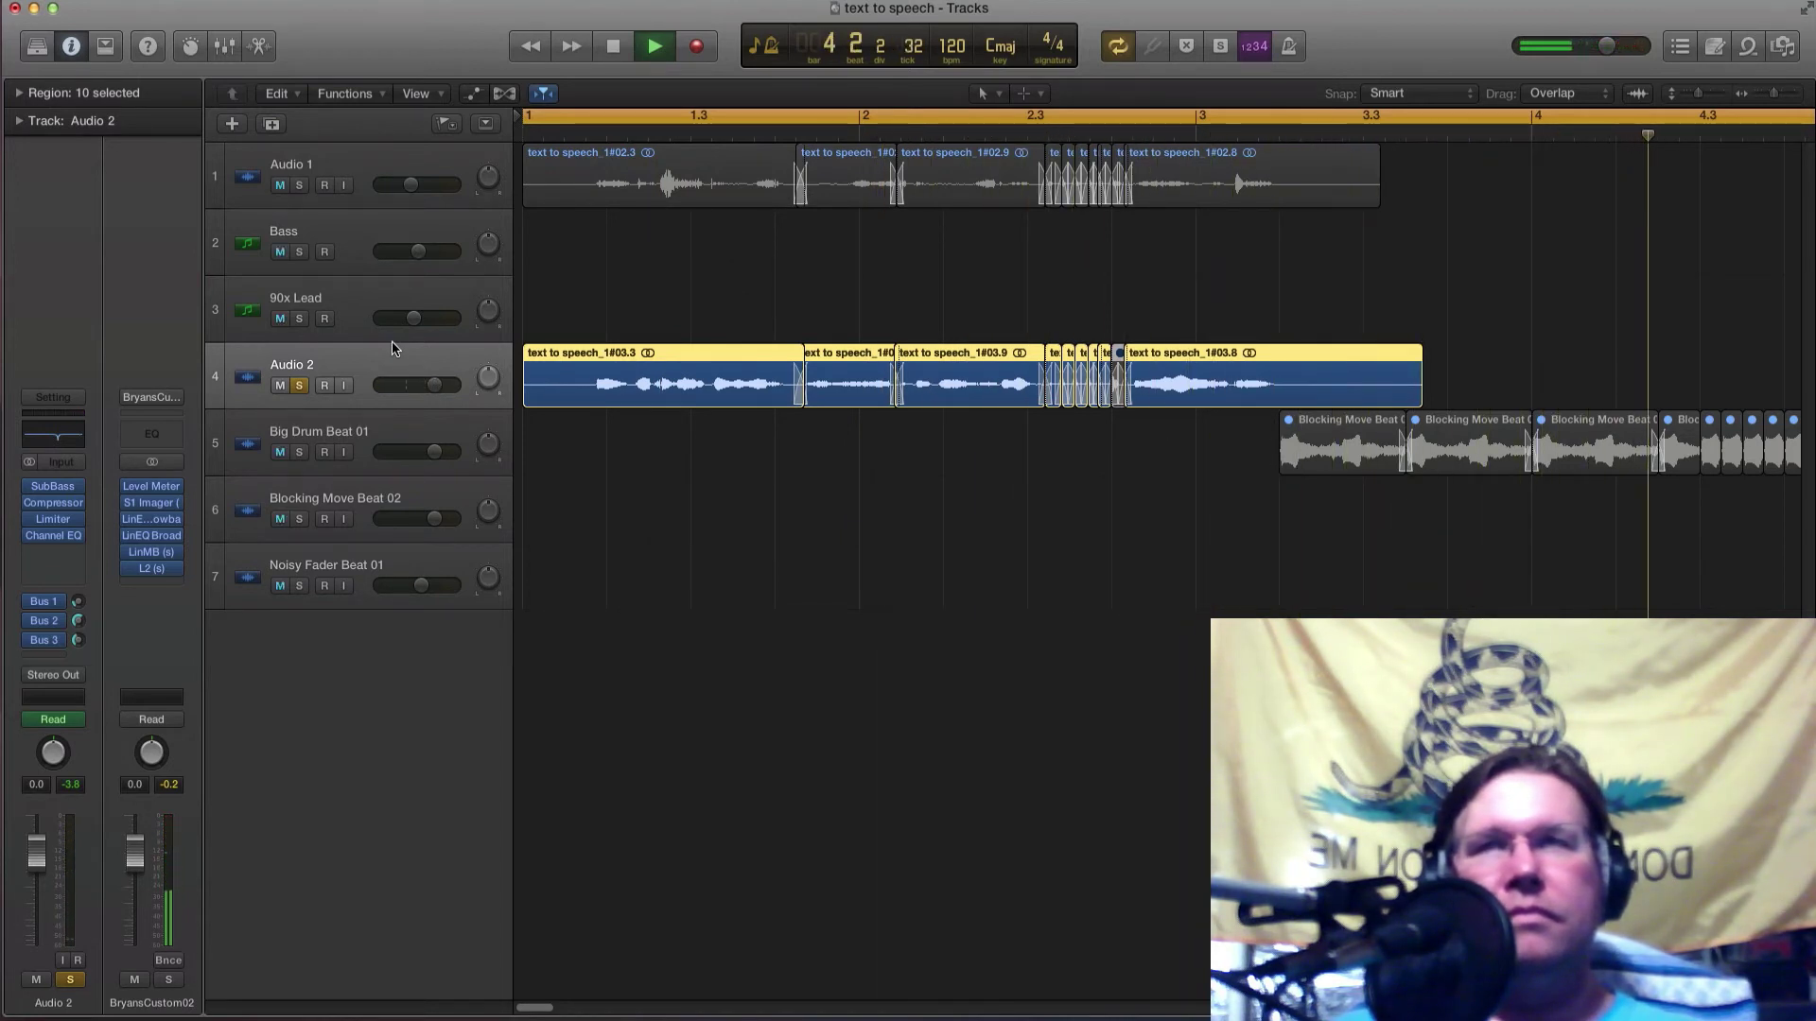
key(space)
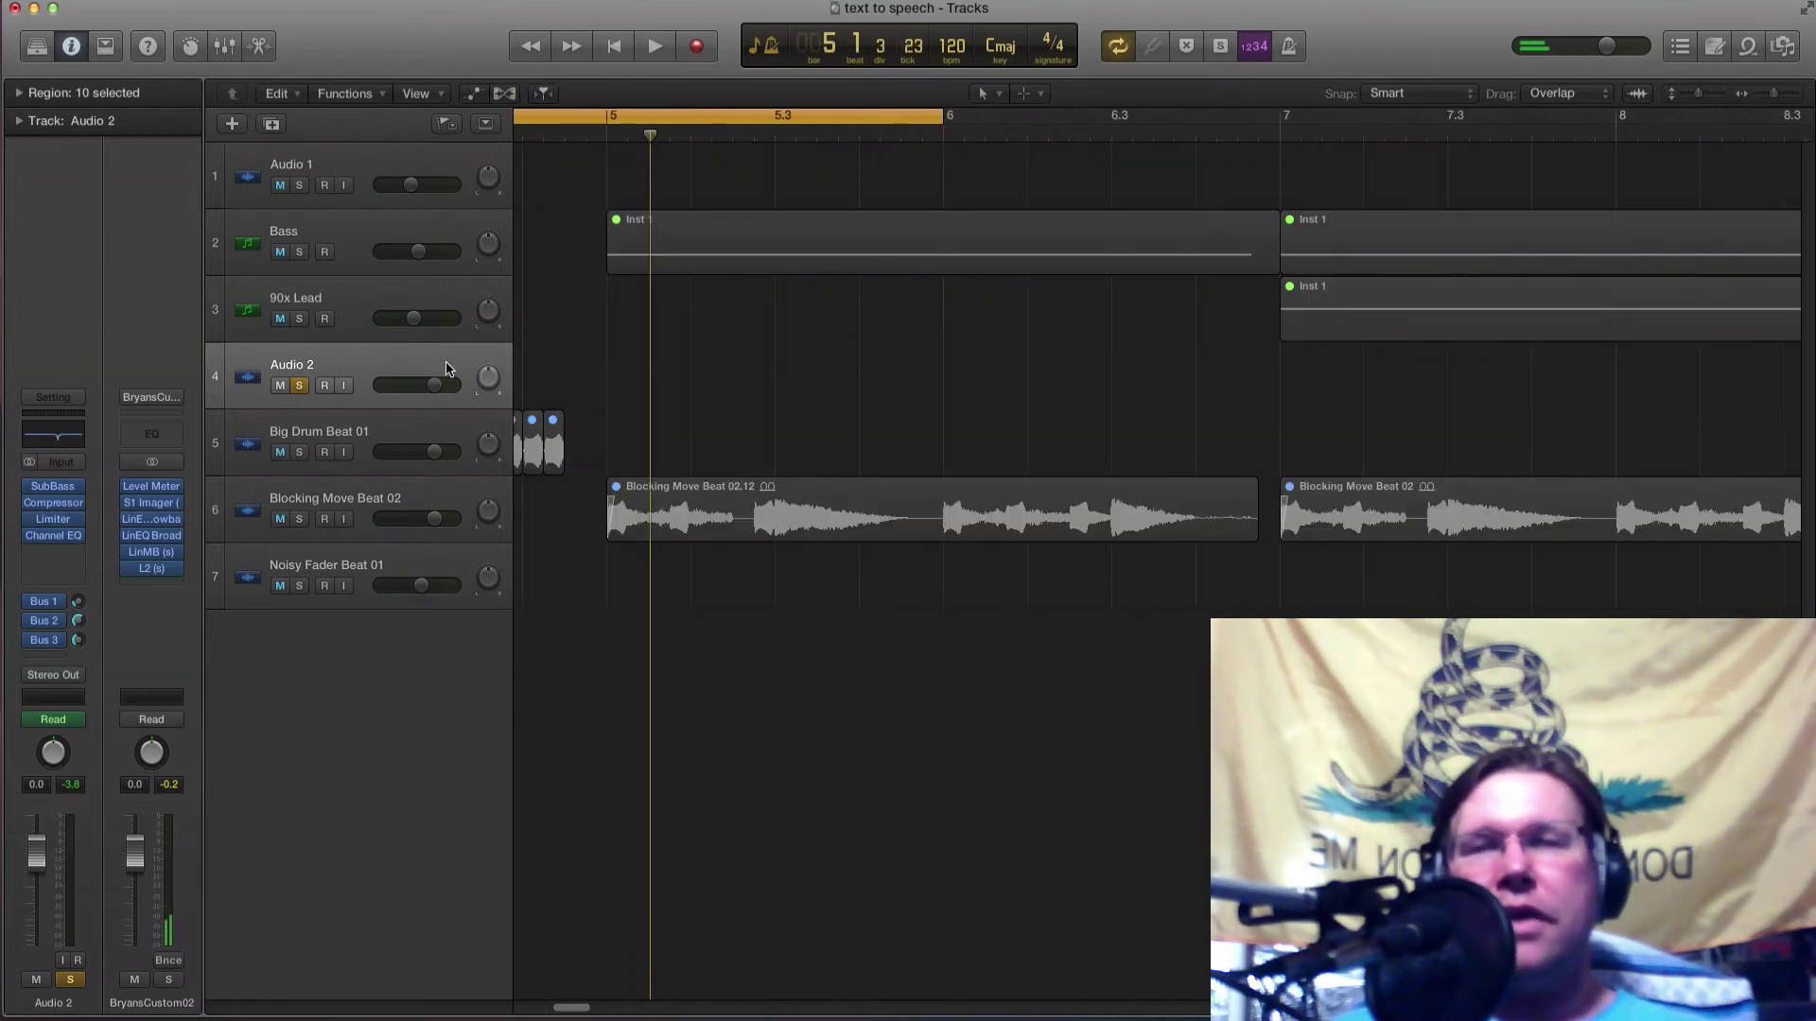
scroll(544, 401, left, 15)
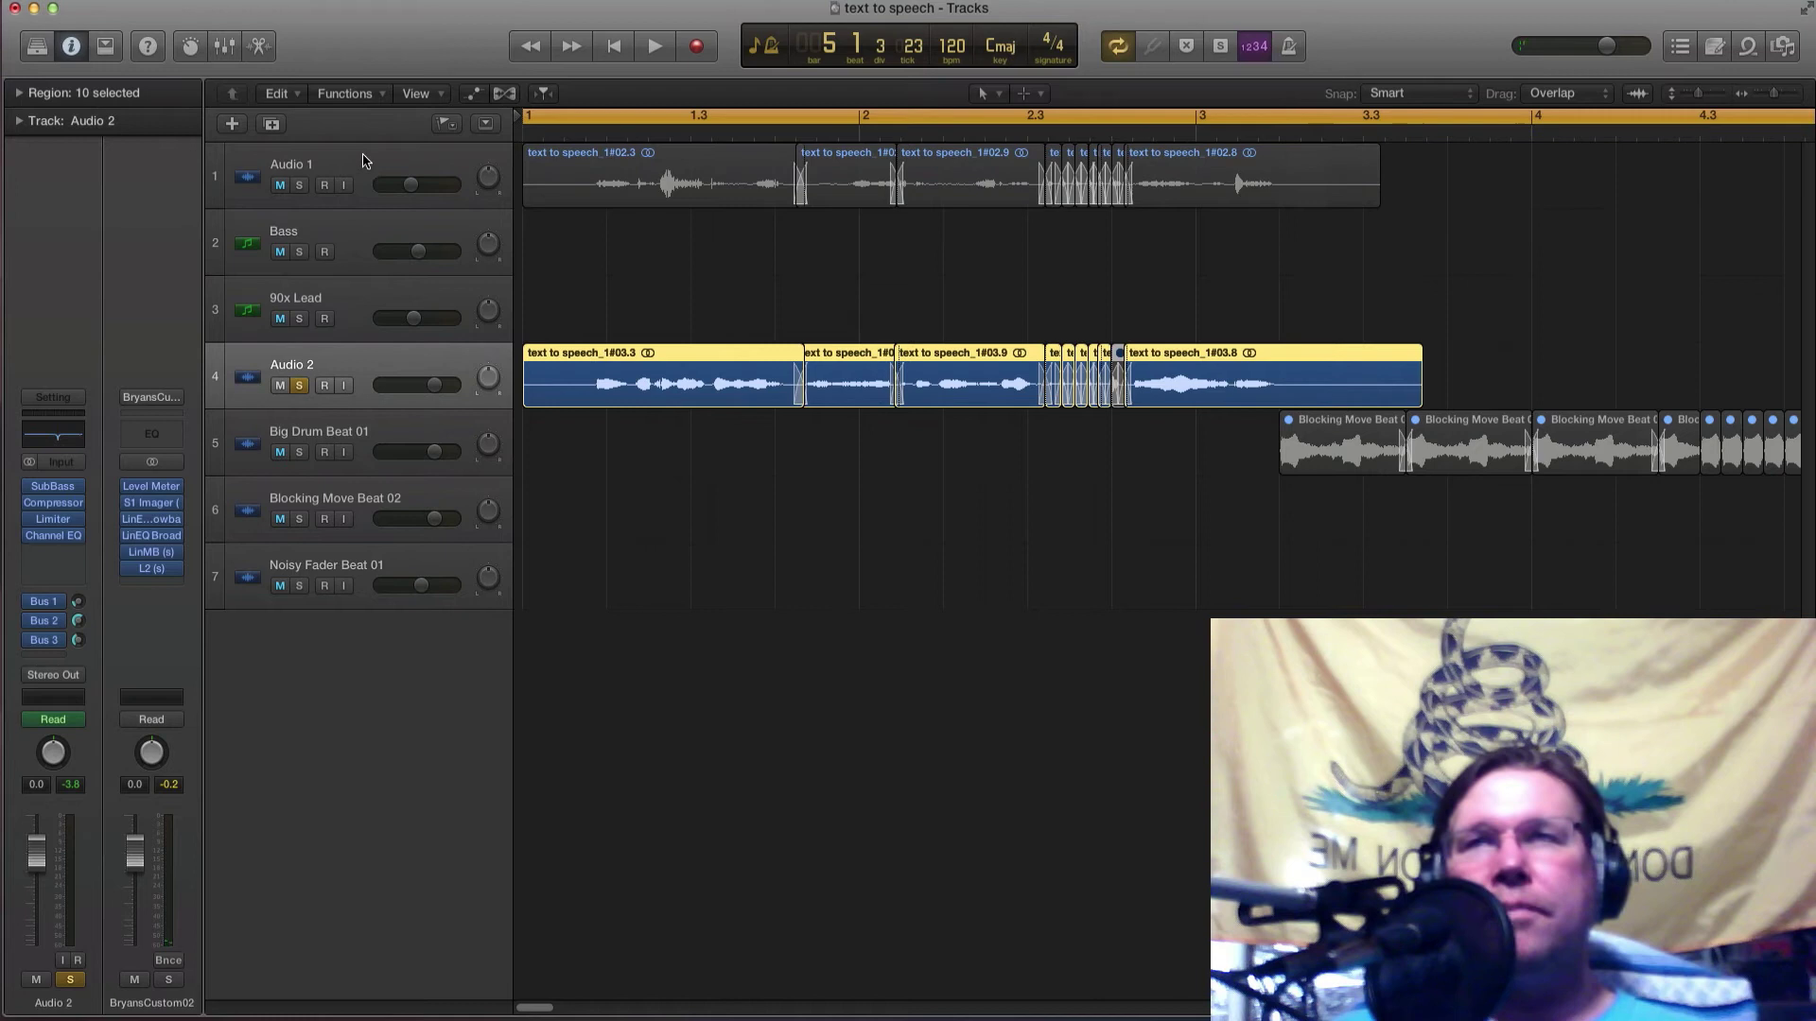
click(348, 165)
Unsolo Audio 2, play both voice tracks together, then switch to the Ableton Live set.
click(301, 388)
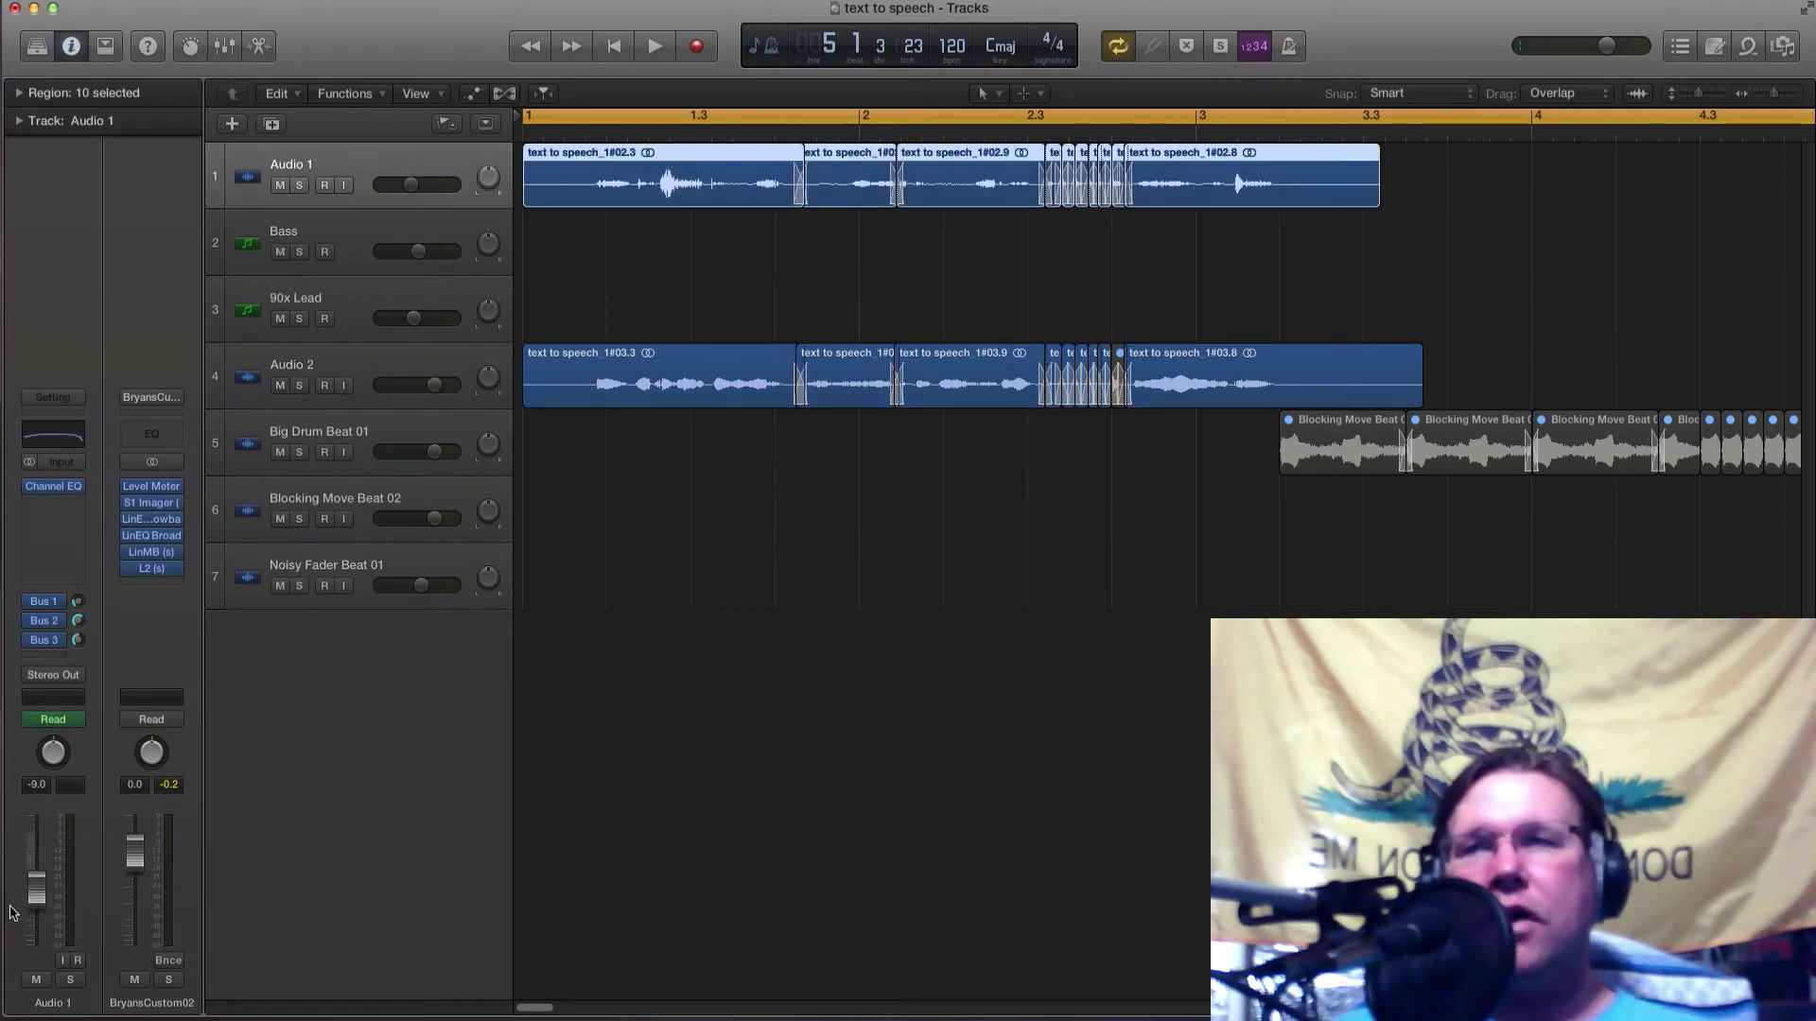
click(372, 298)
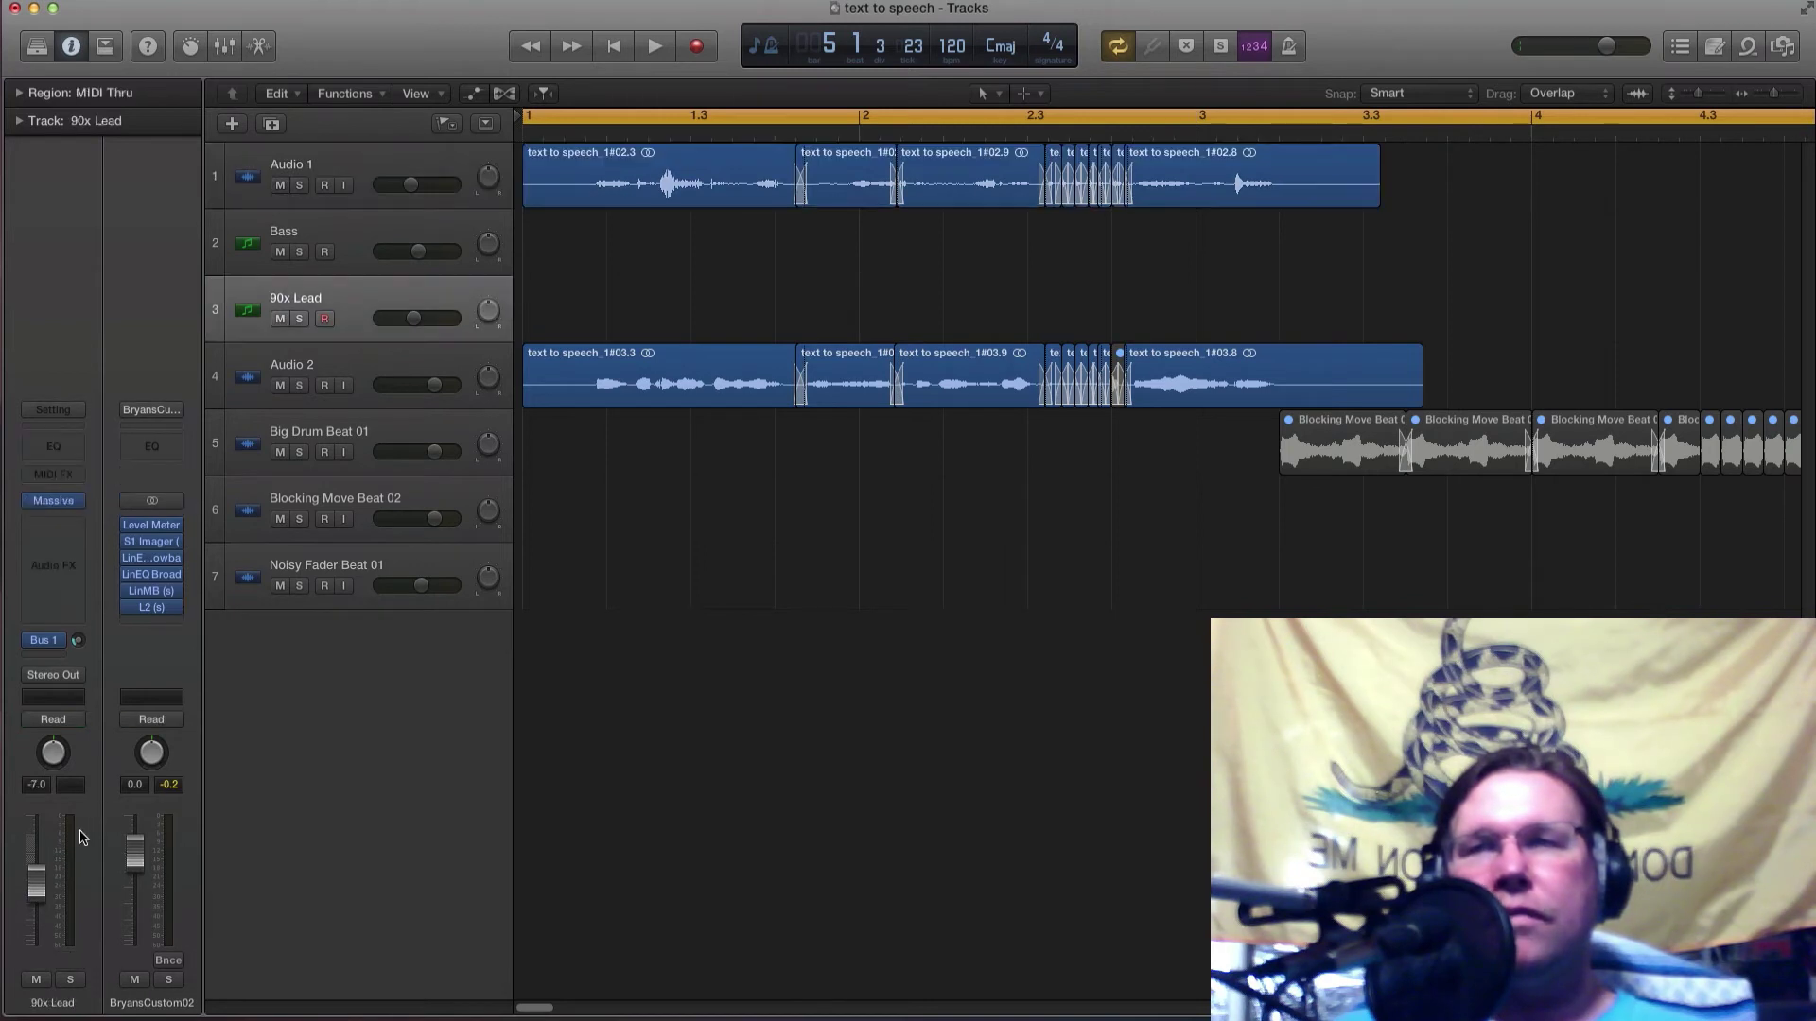
click(369, 171)
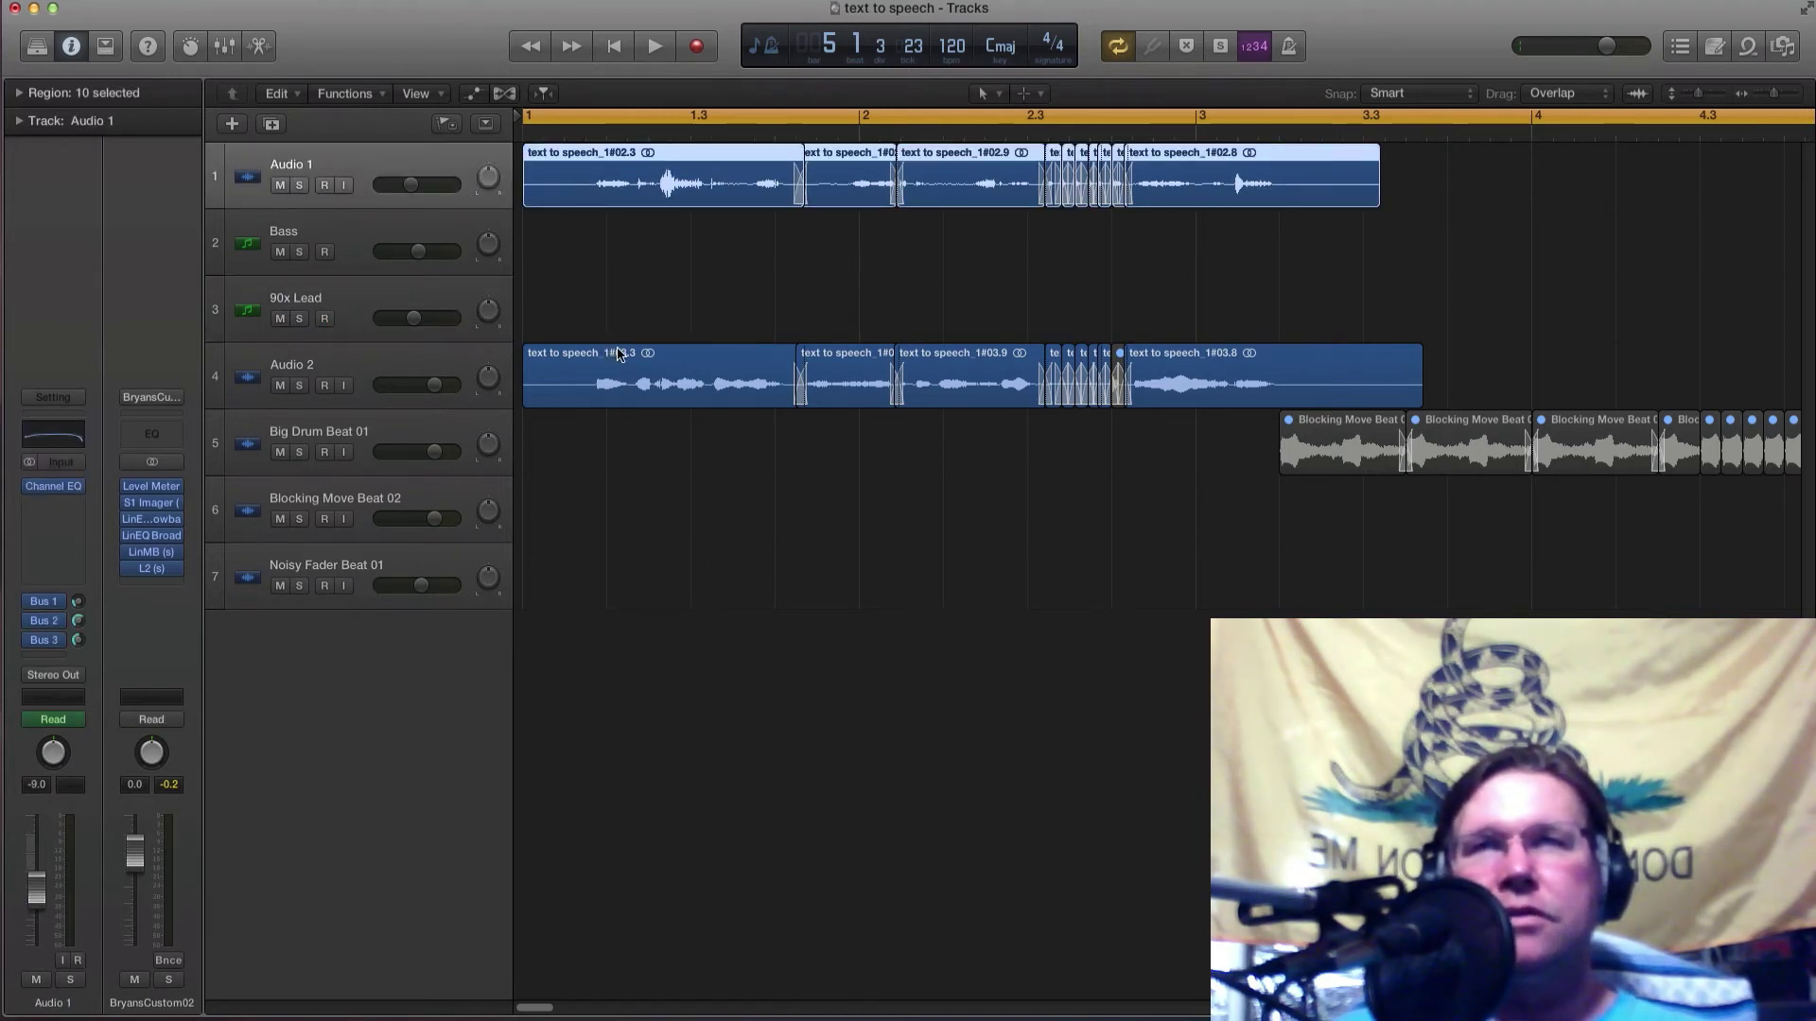
key(space)
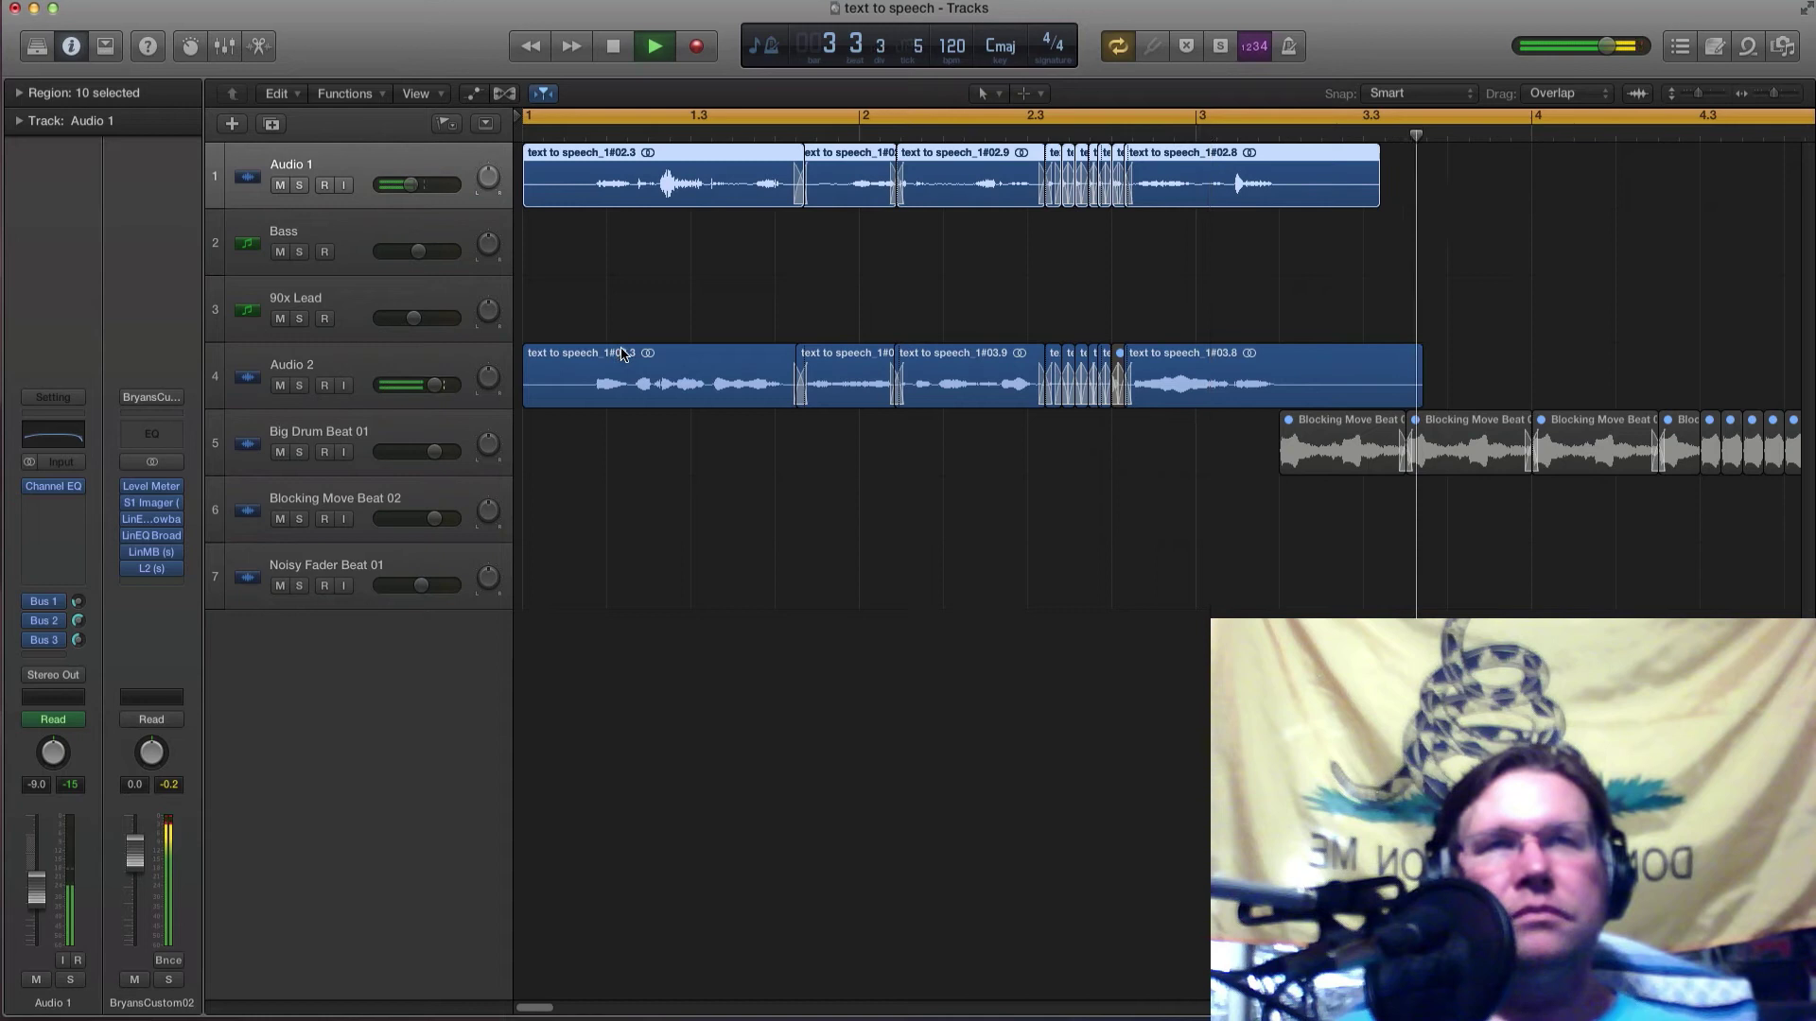
key(space)
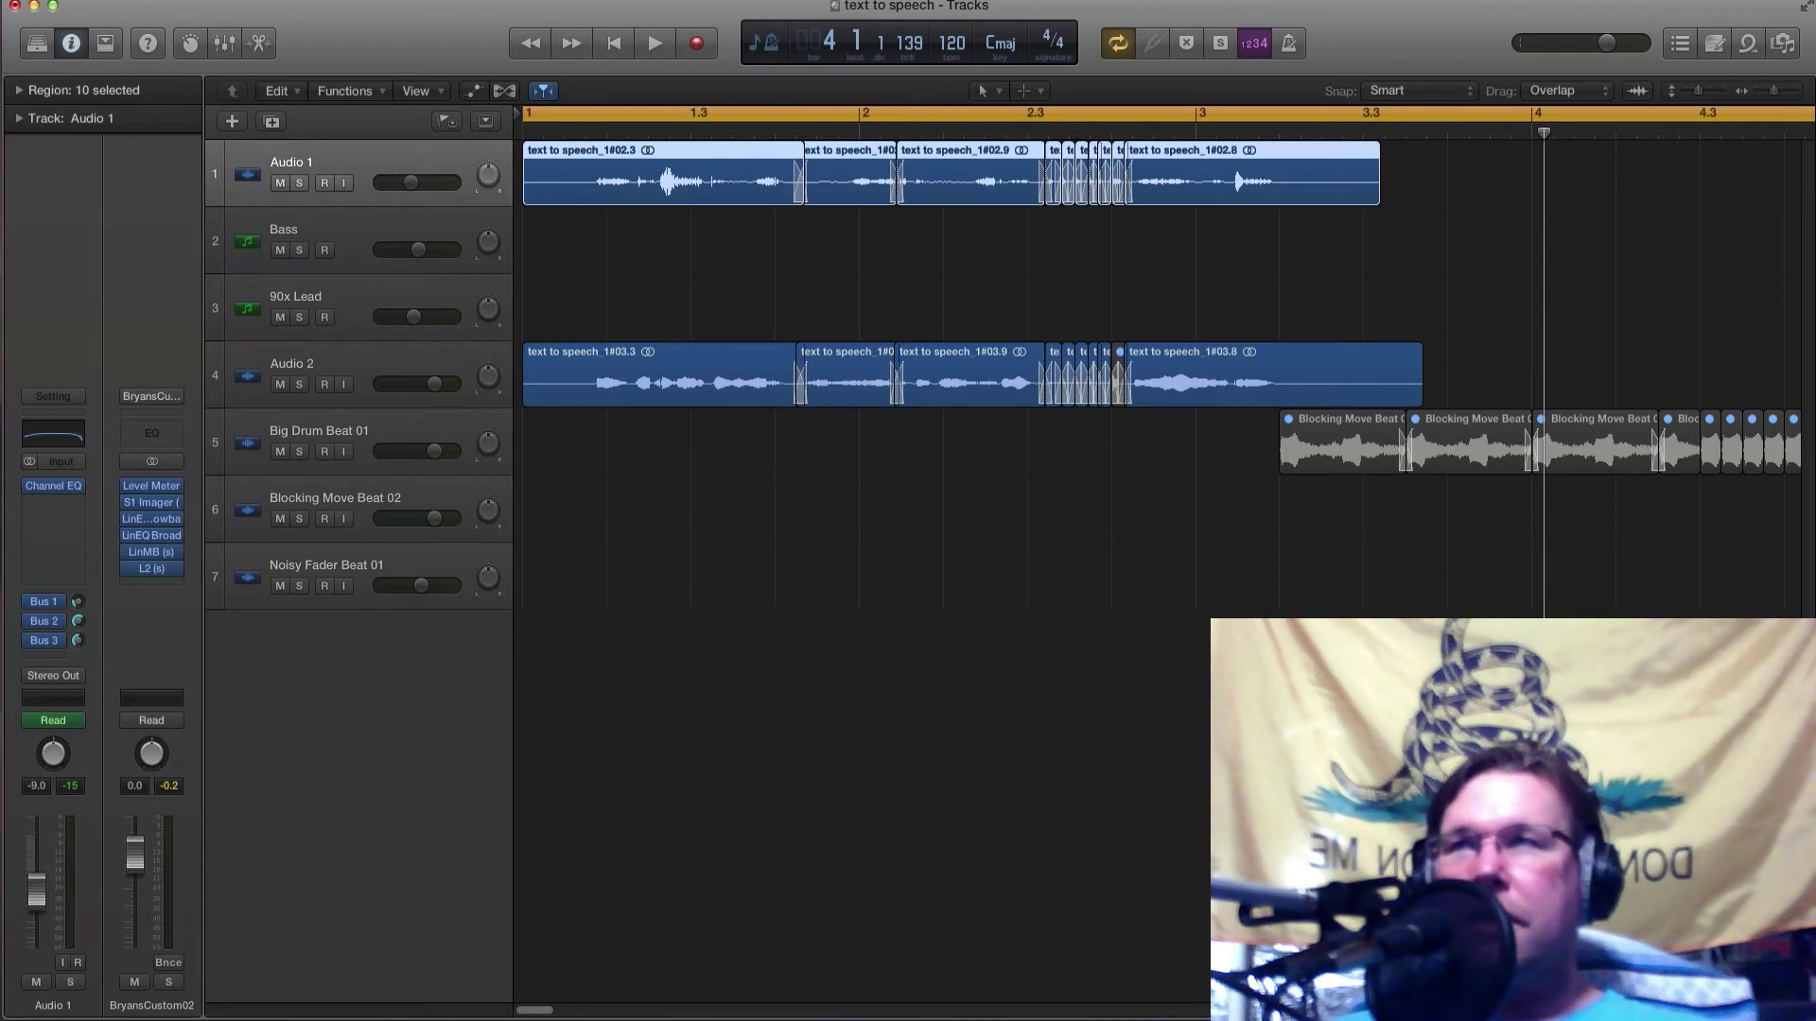
key(super+Tab)
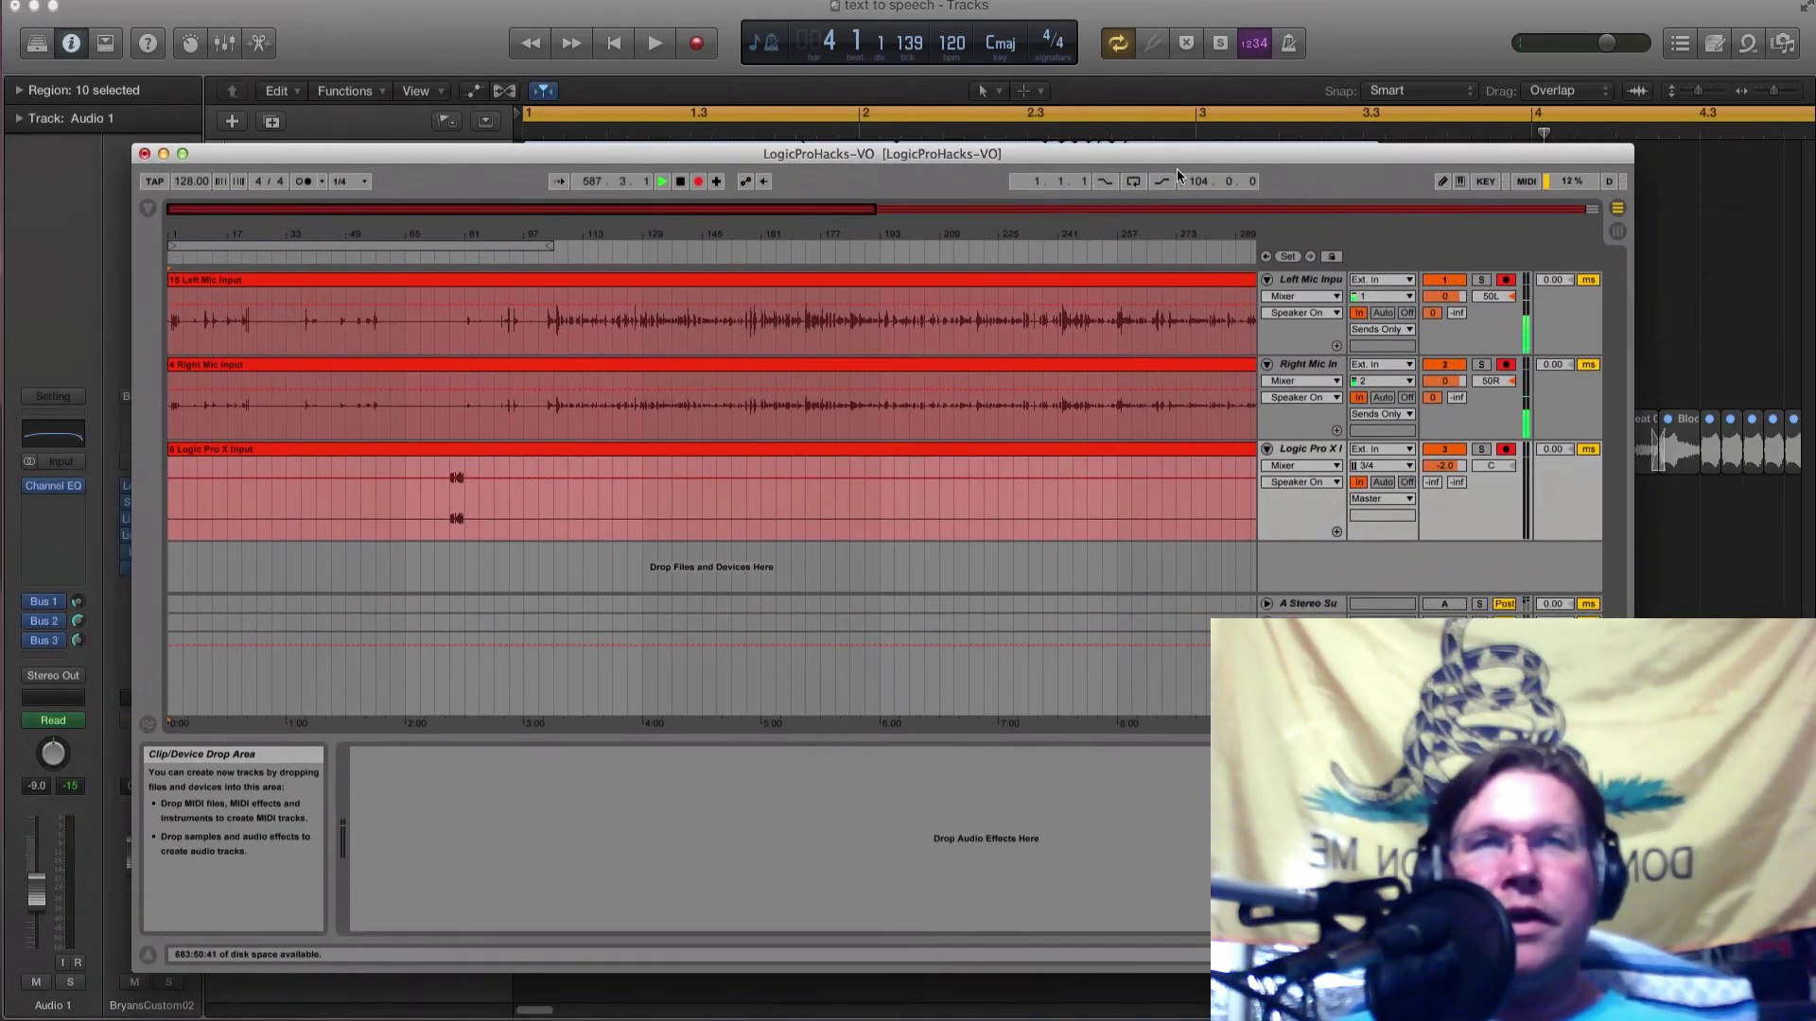
Move the Ableton LogicProHacks-VO window aside, hide it, and bring up the macOS Speech settings.
drag(1008, 159, 360, 118)
key(super+Tab)
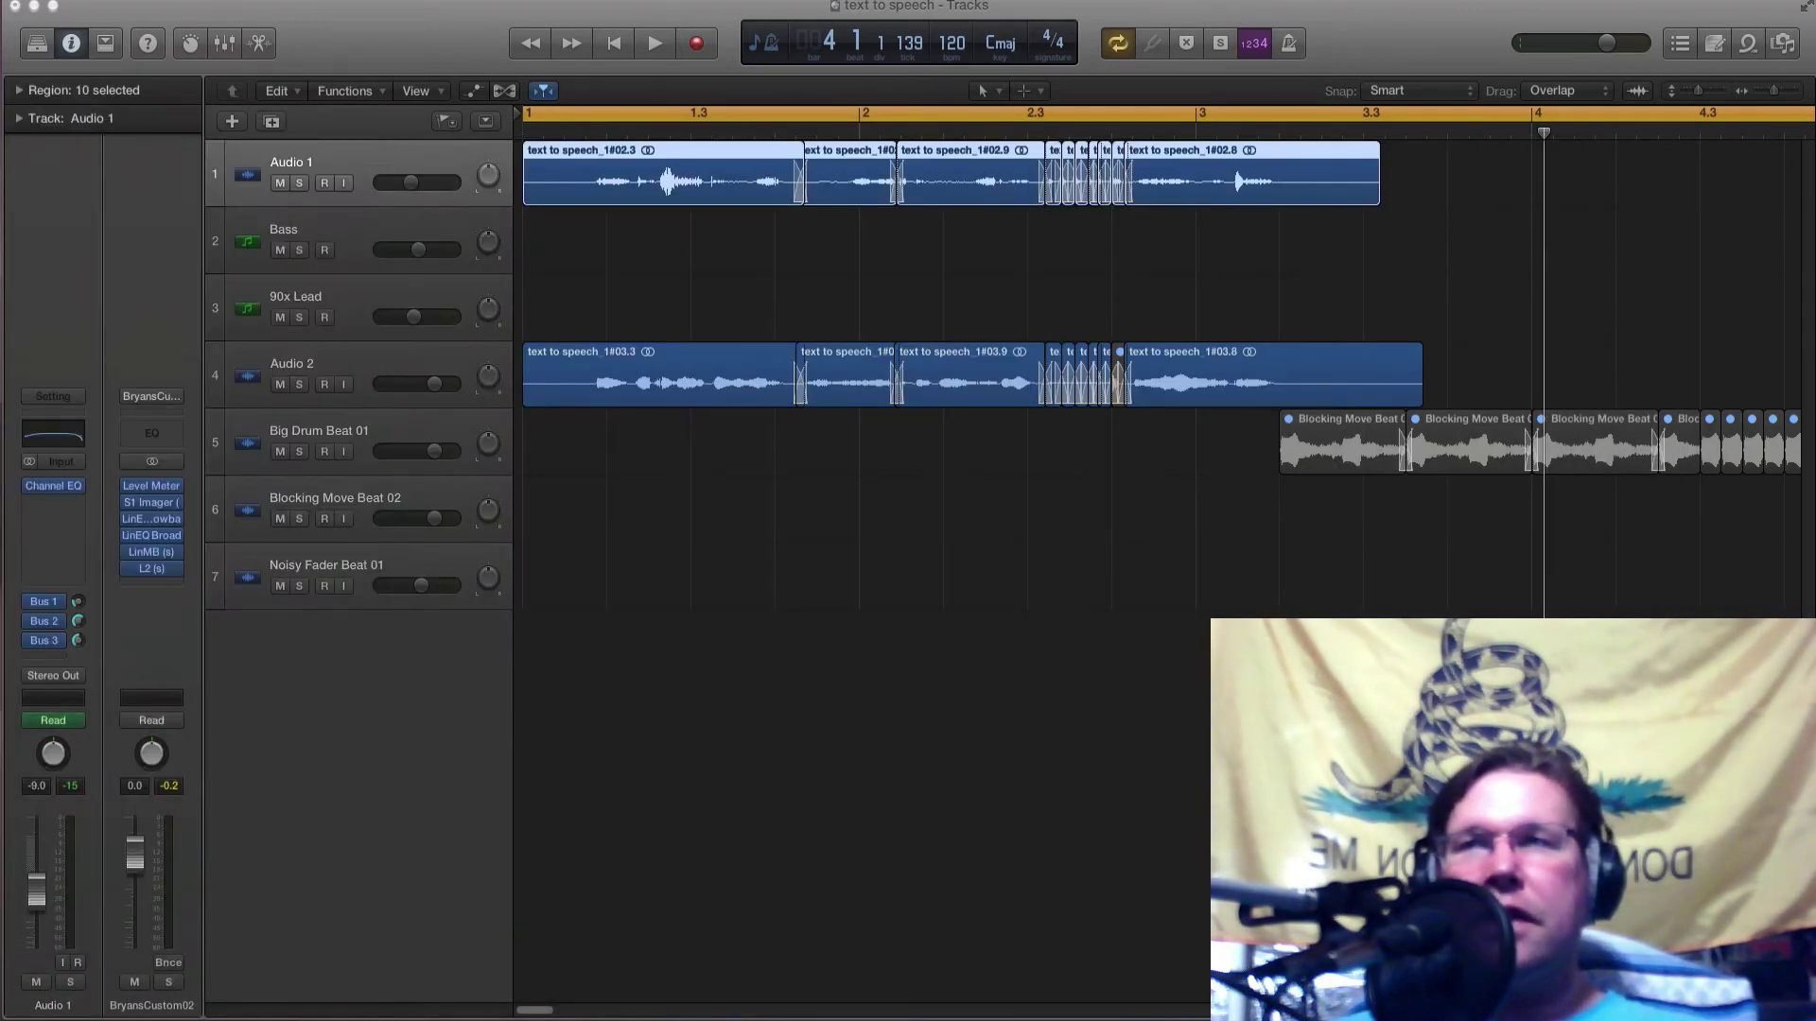
key(super+Tab)
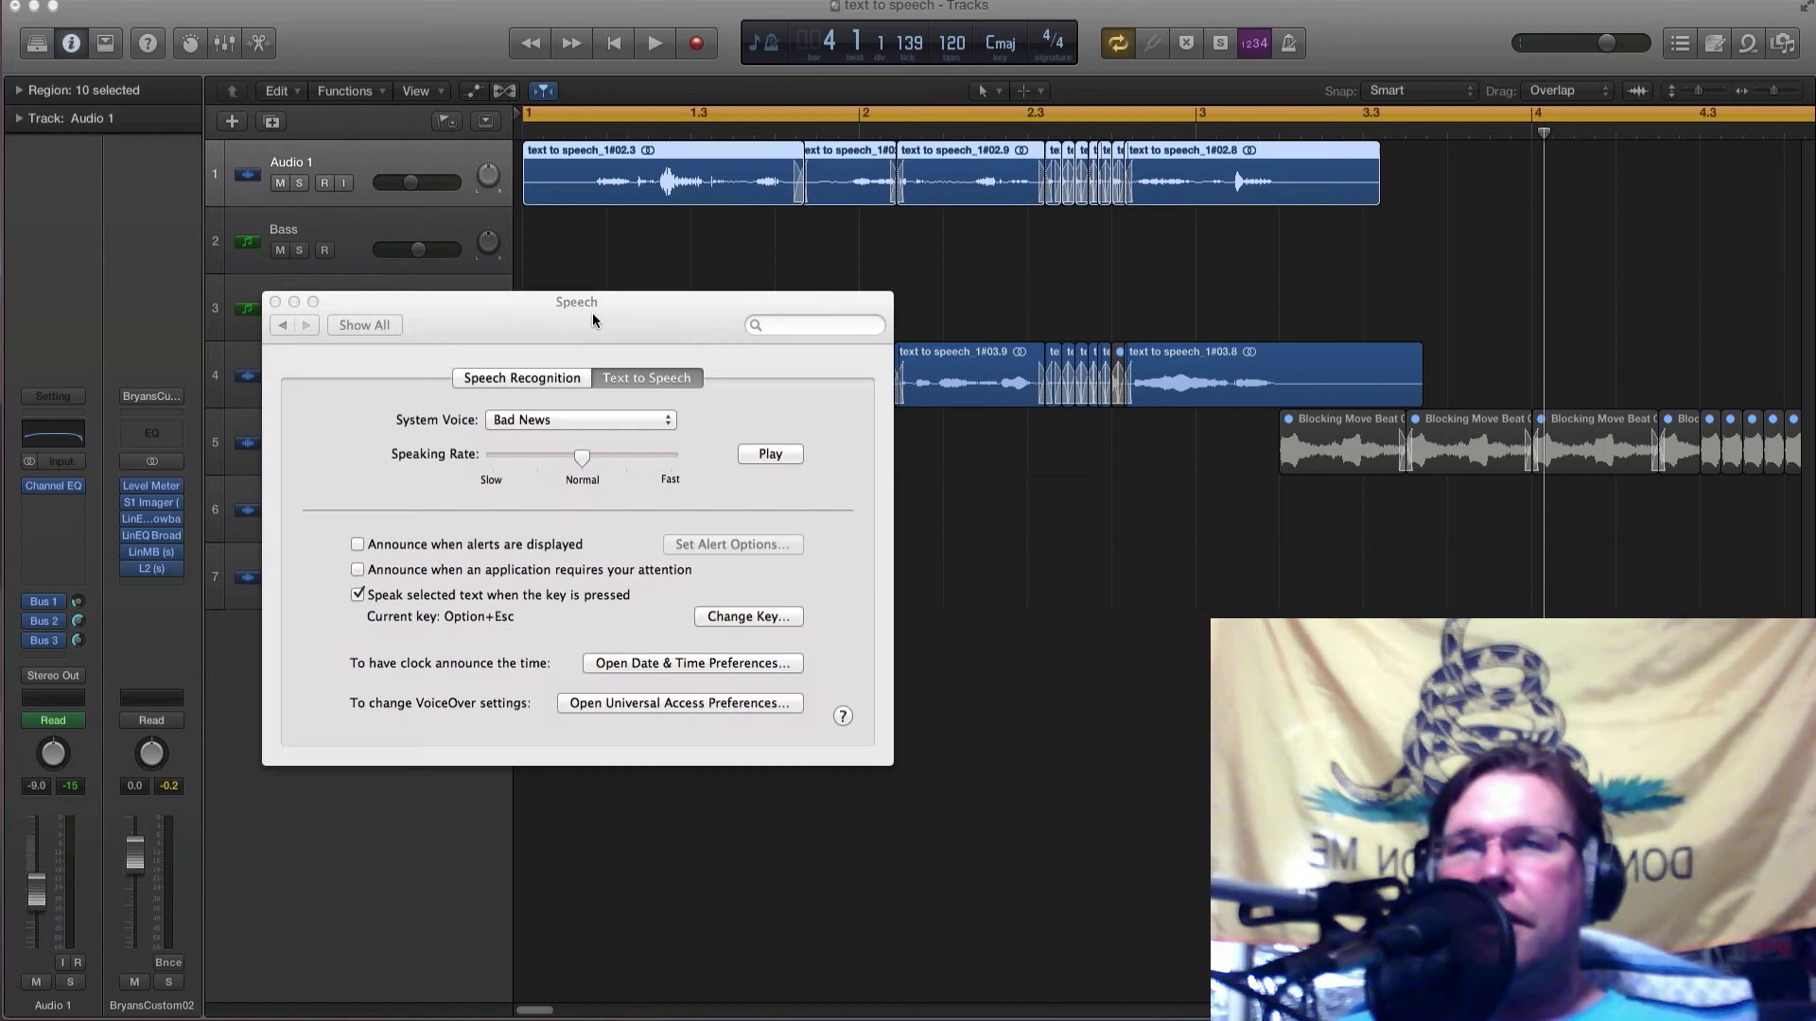
Replace the TextEdit text with 'Logic Pro Hacks! Out of the box Music Design' and select it.
drag(603, 322, 1126, 295)
key(super+Tab)
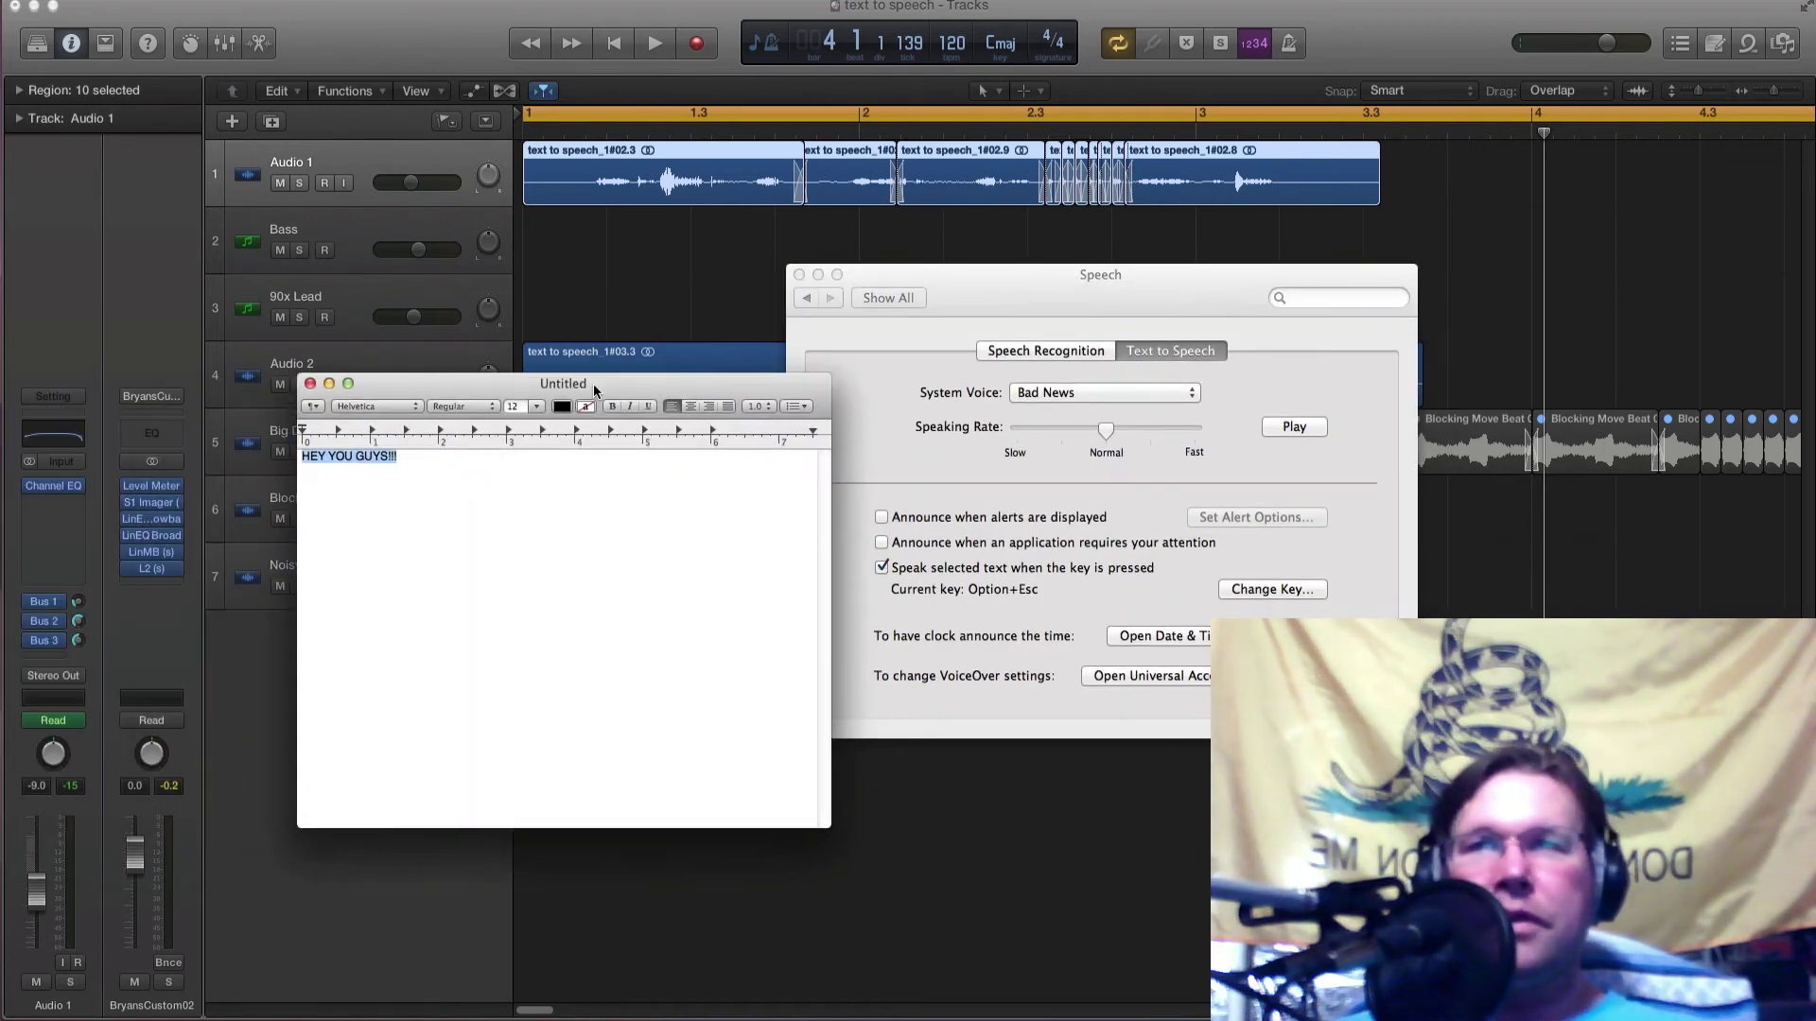
click(414, 506)
key(super+a)
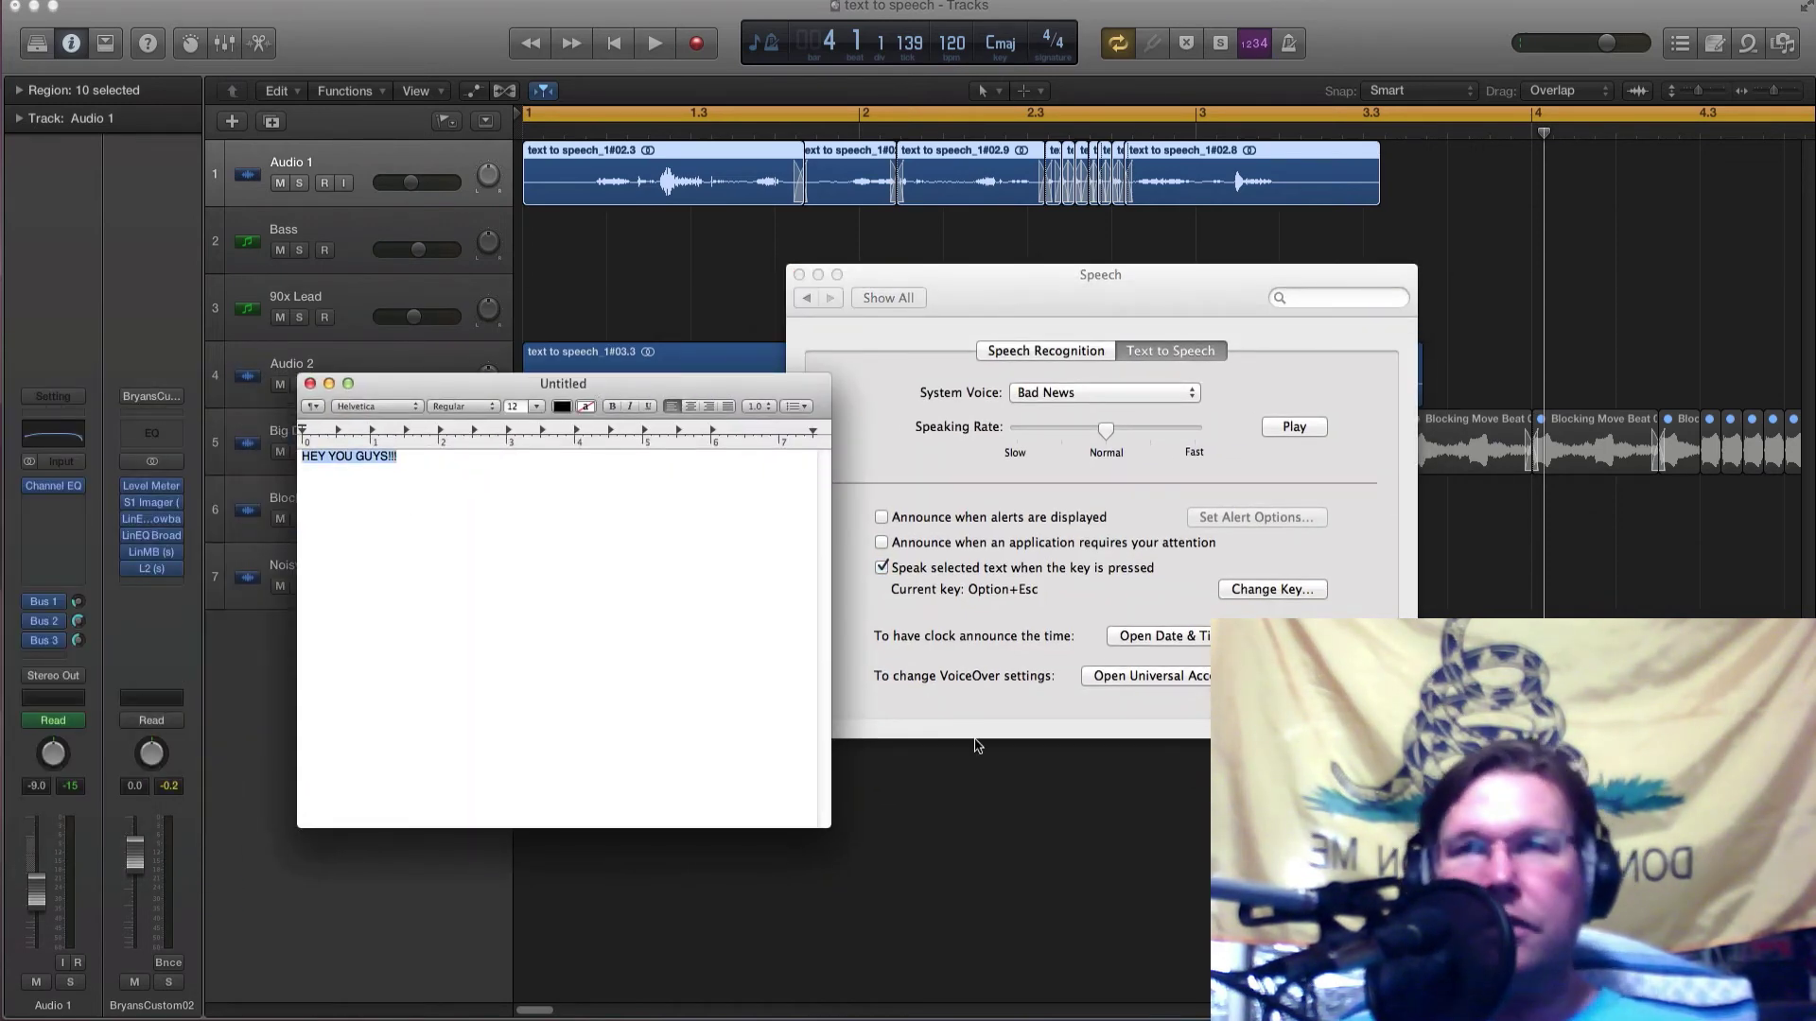
key(BackSpace)
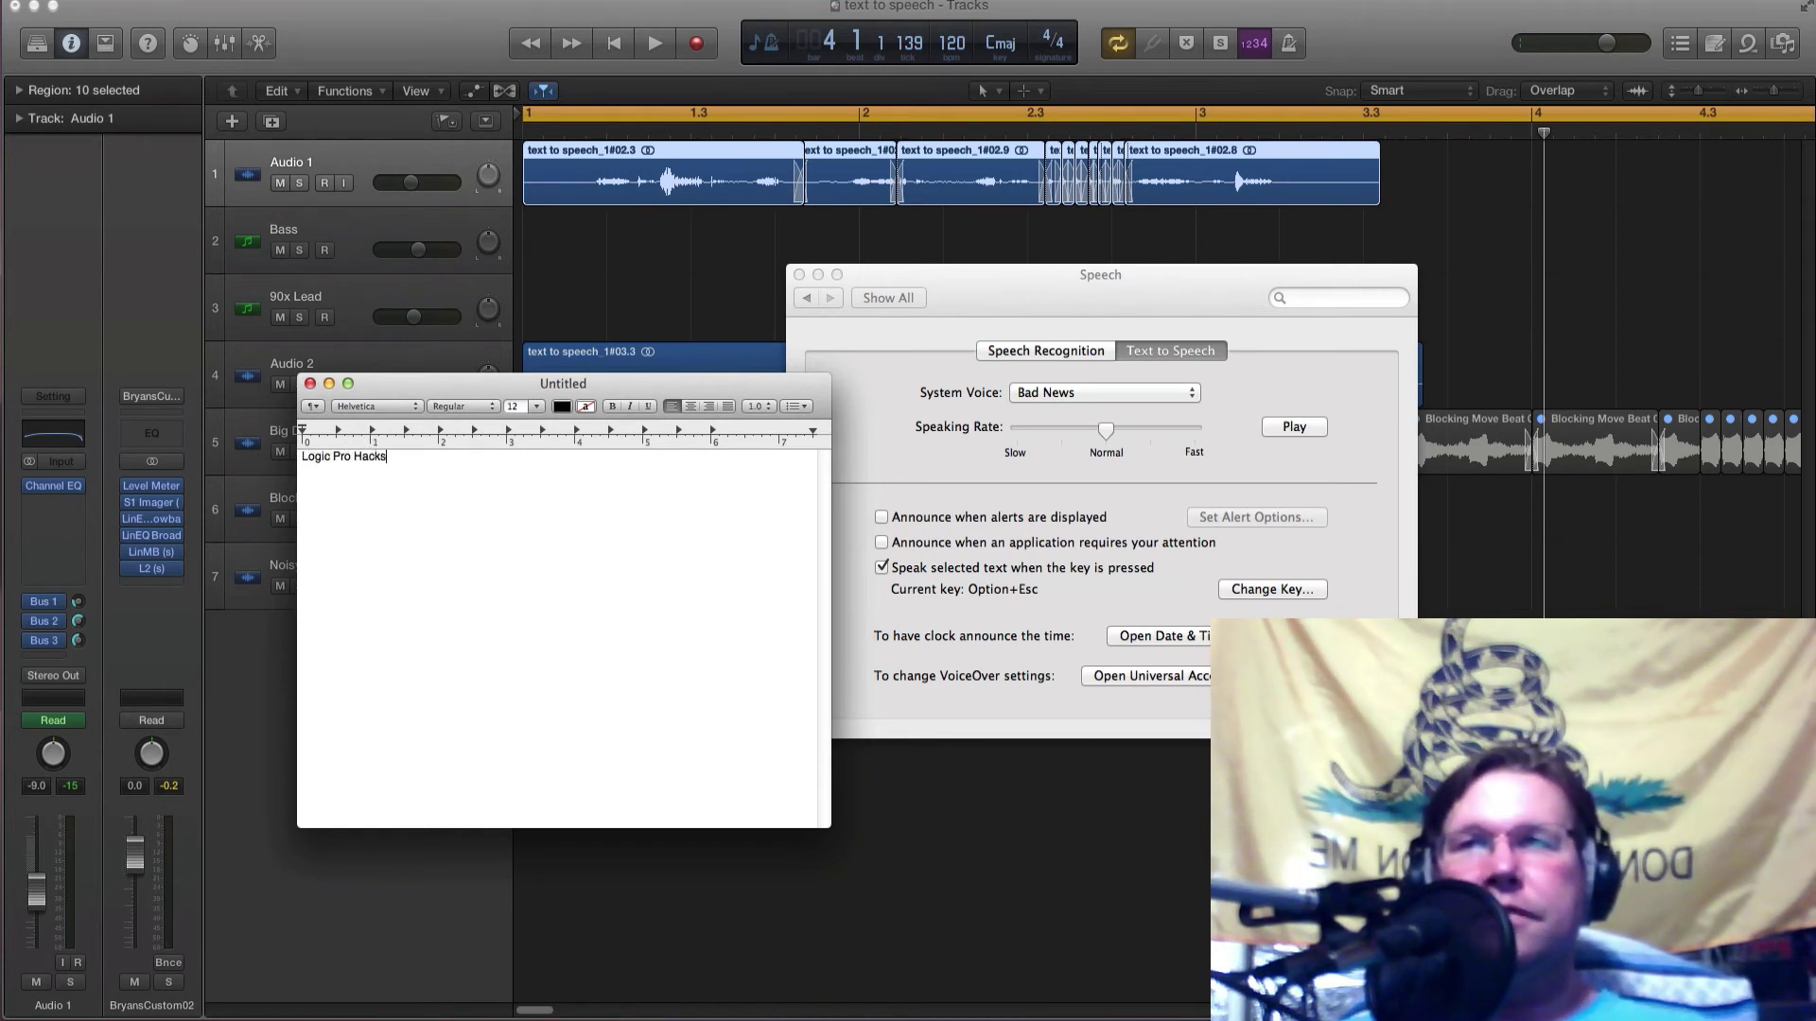
text(Logic Pro Hacks!)
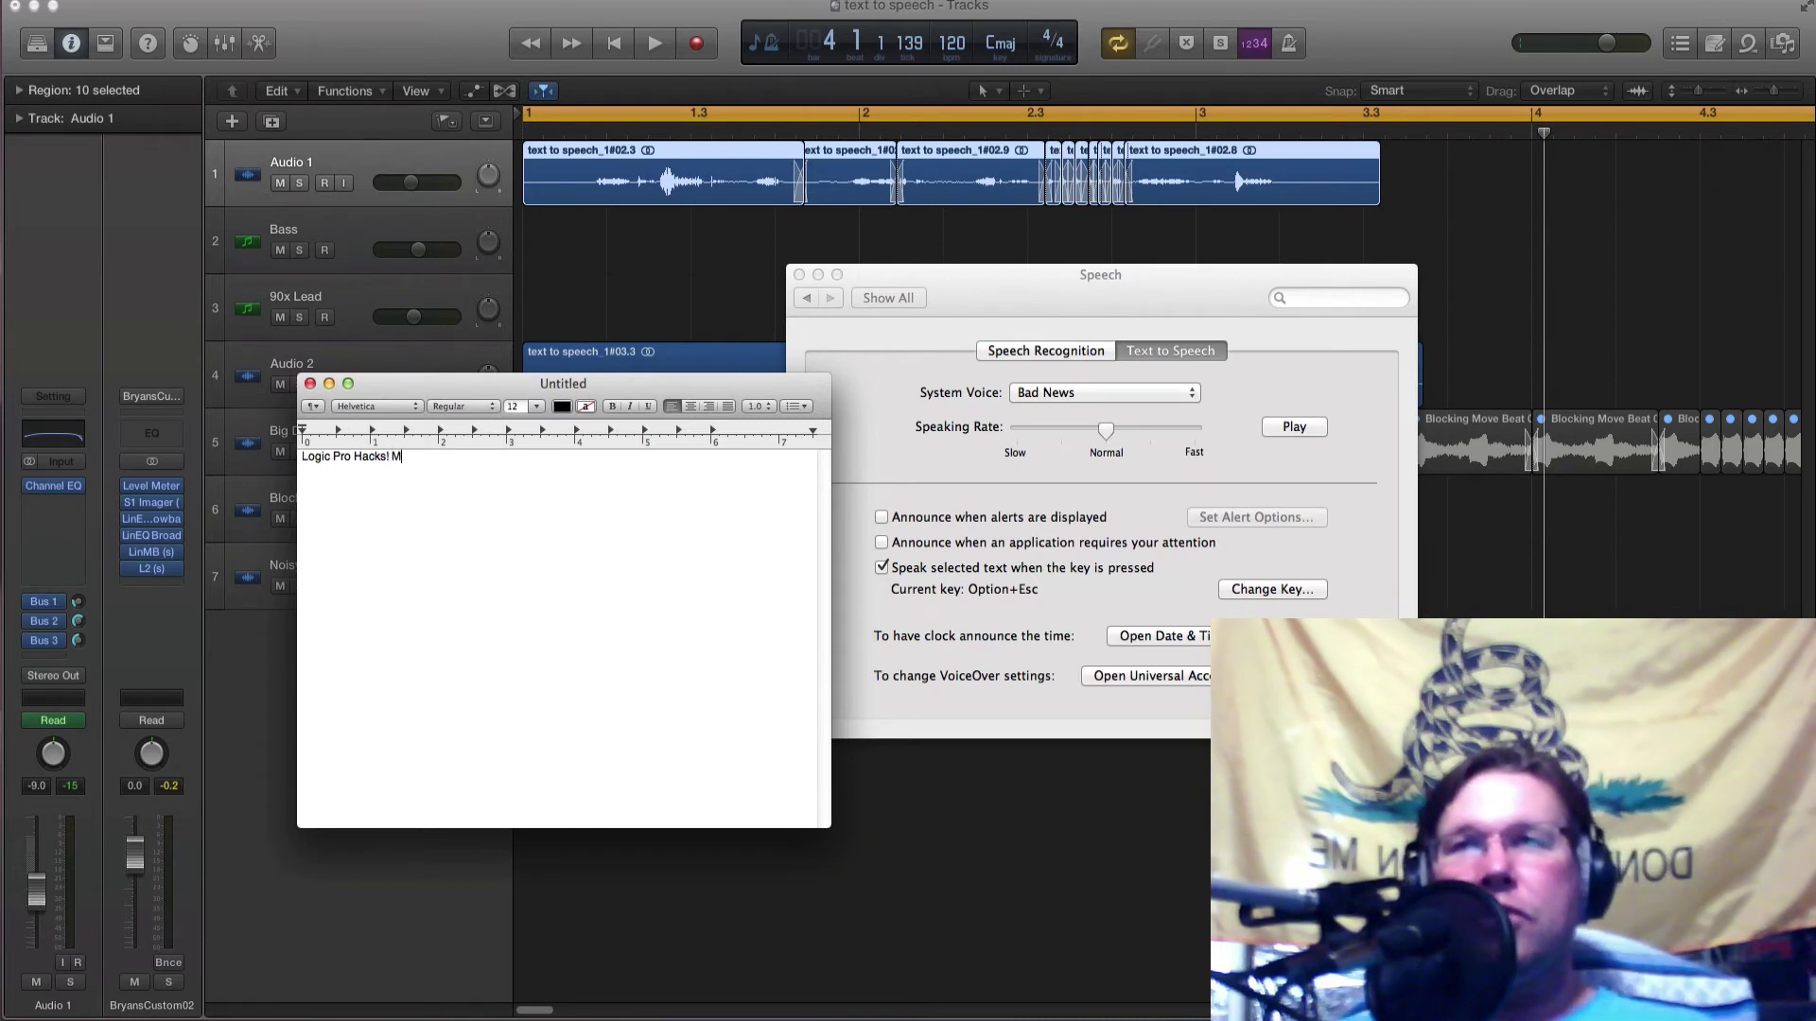
text( Music Inf)
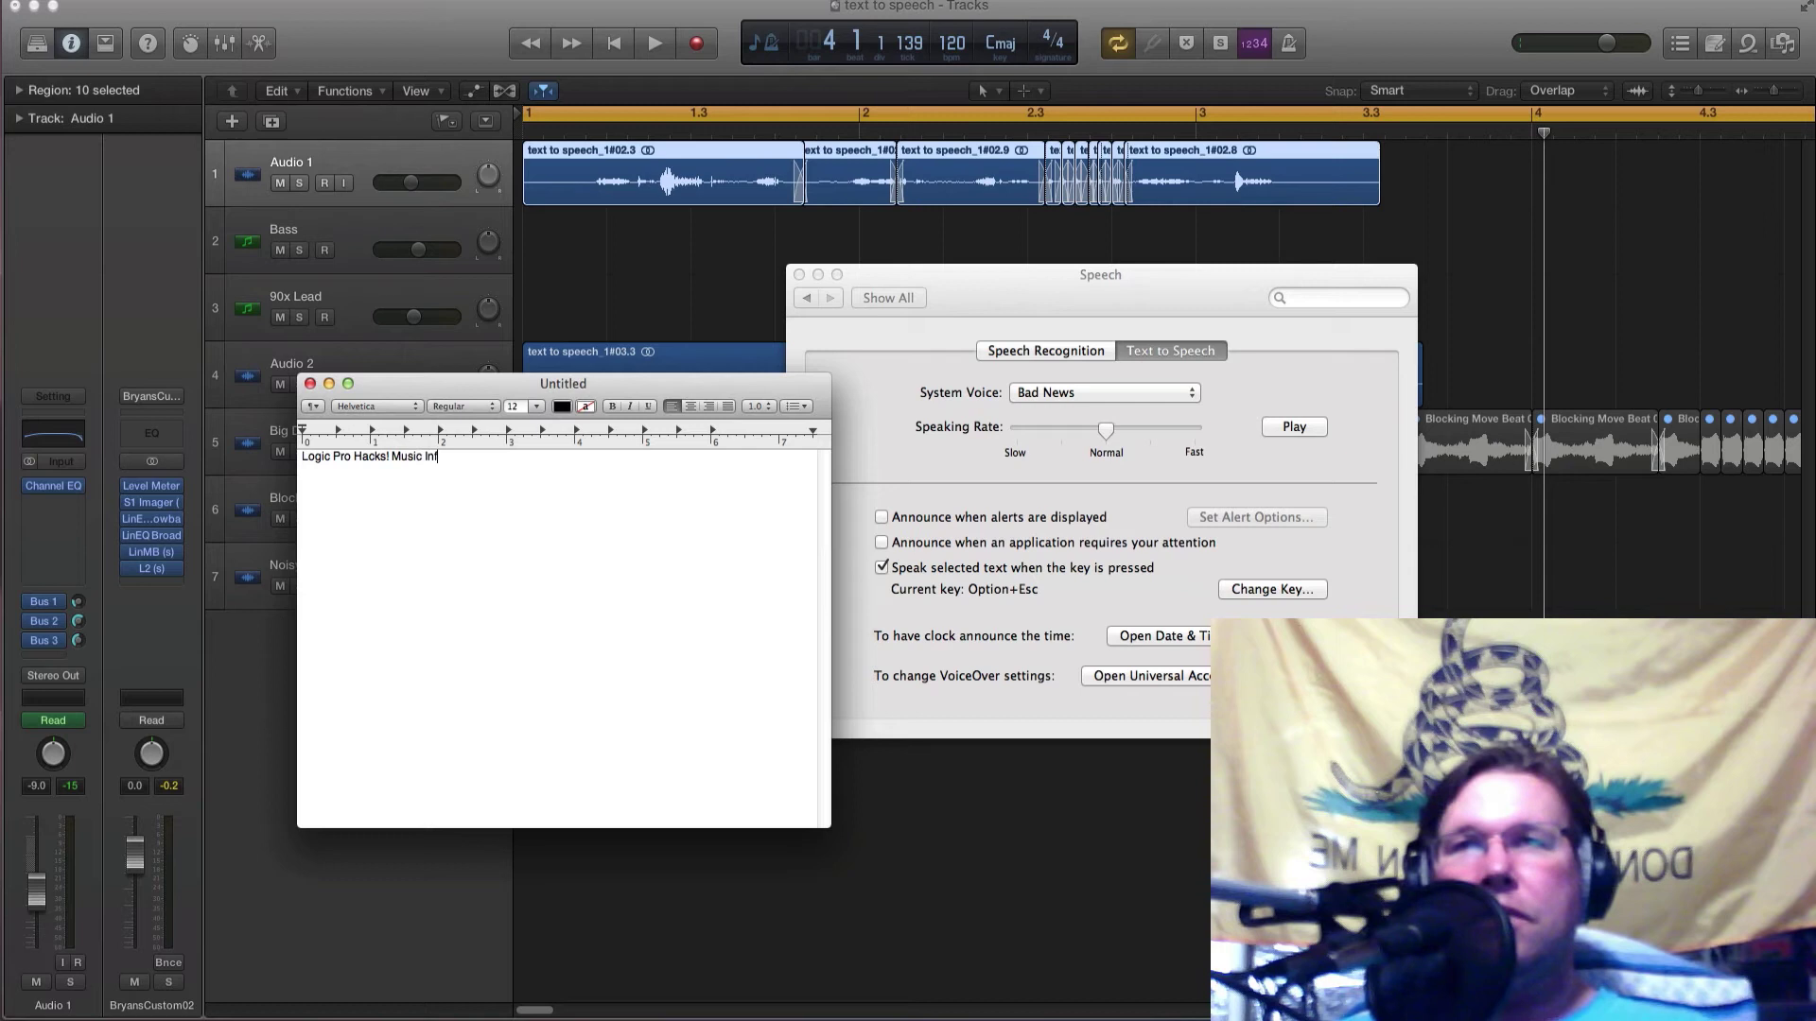
text(use)
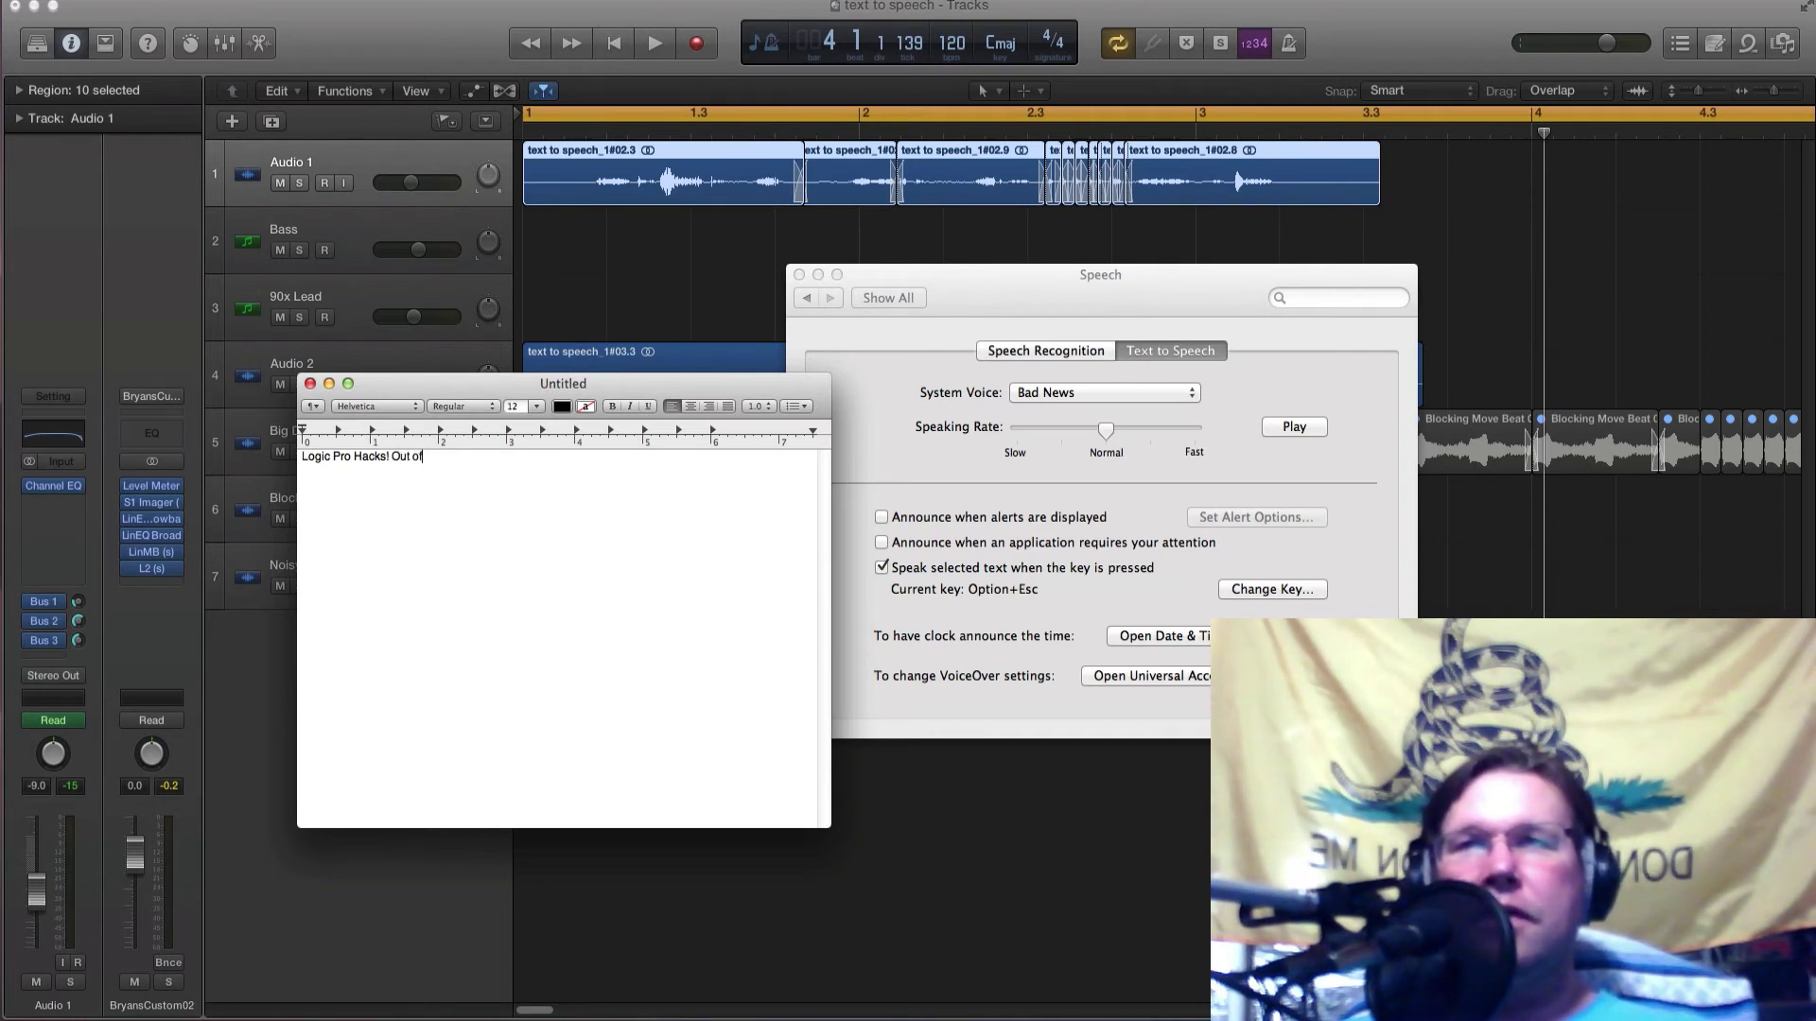
text(ox)
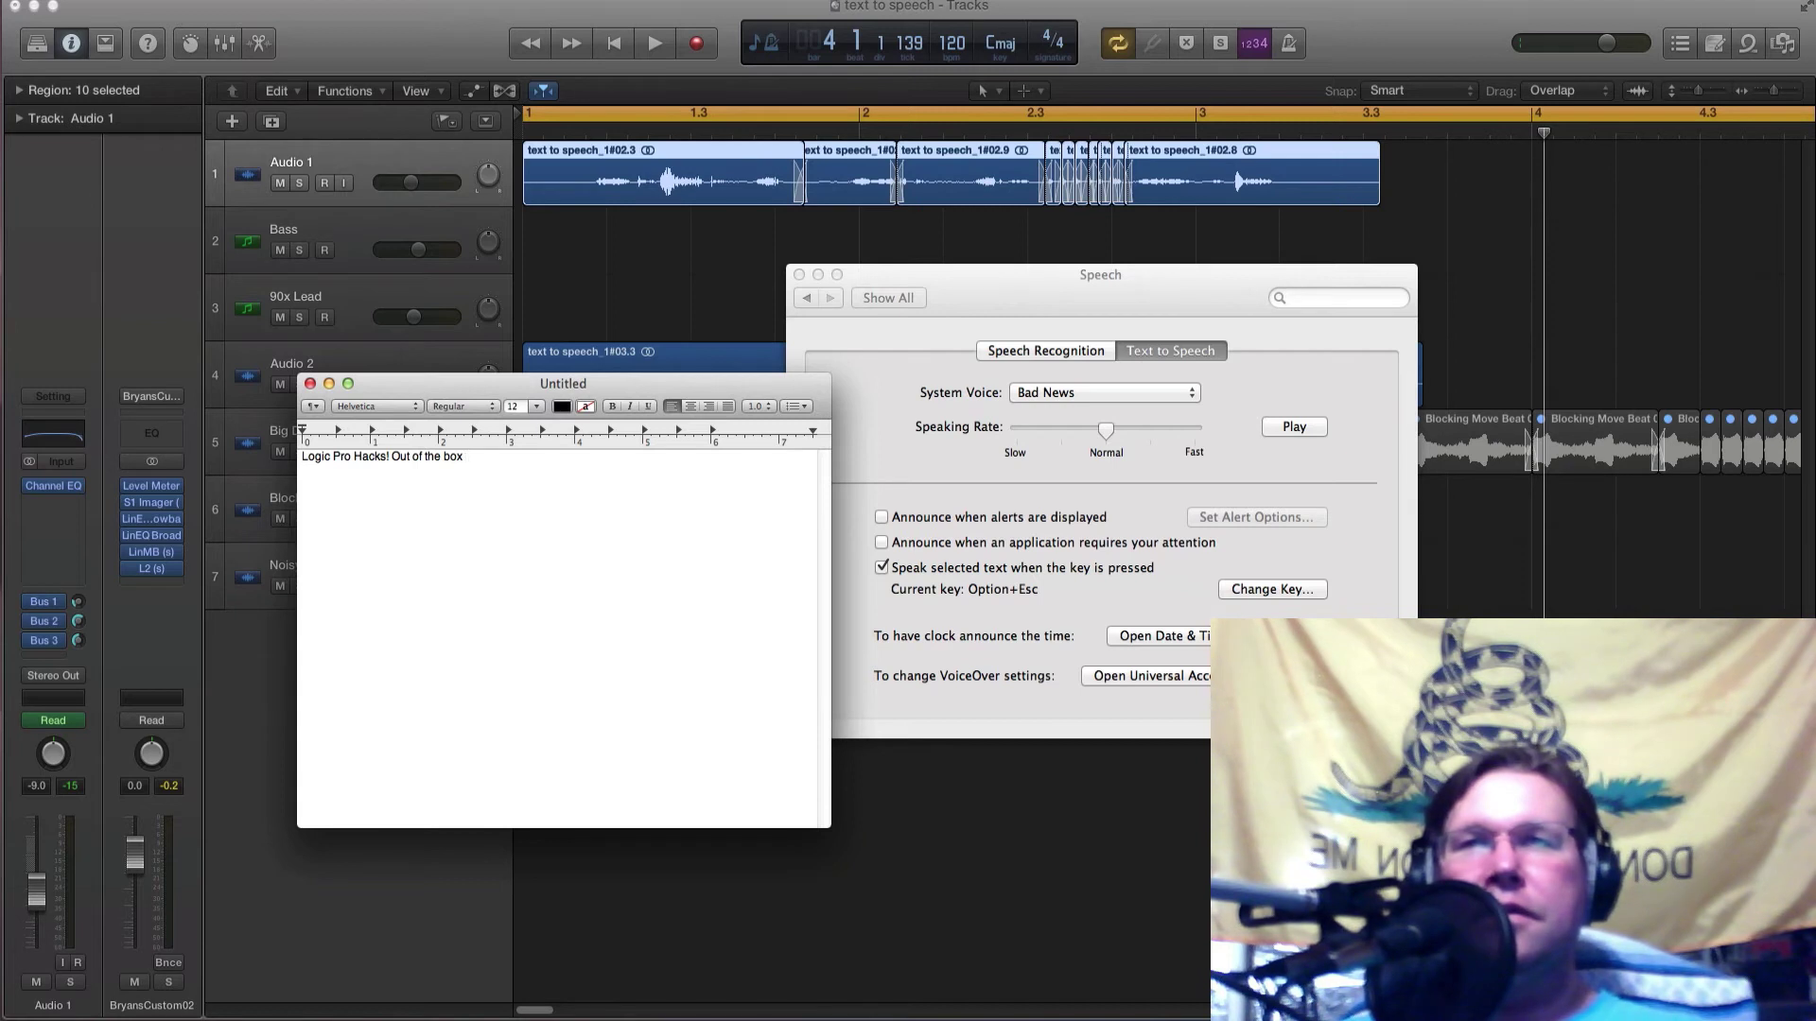
text( Music D)
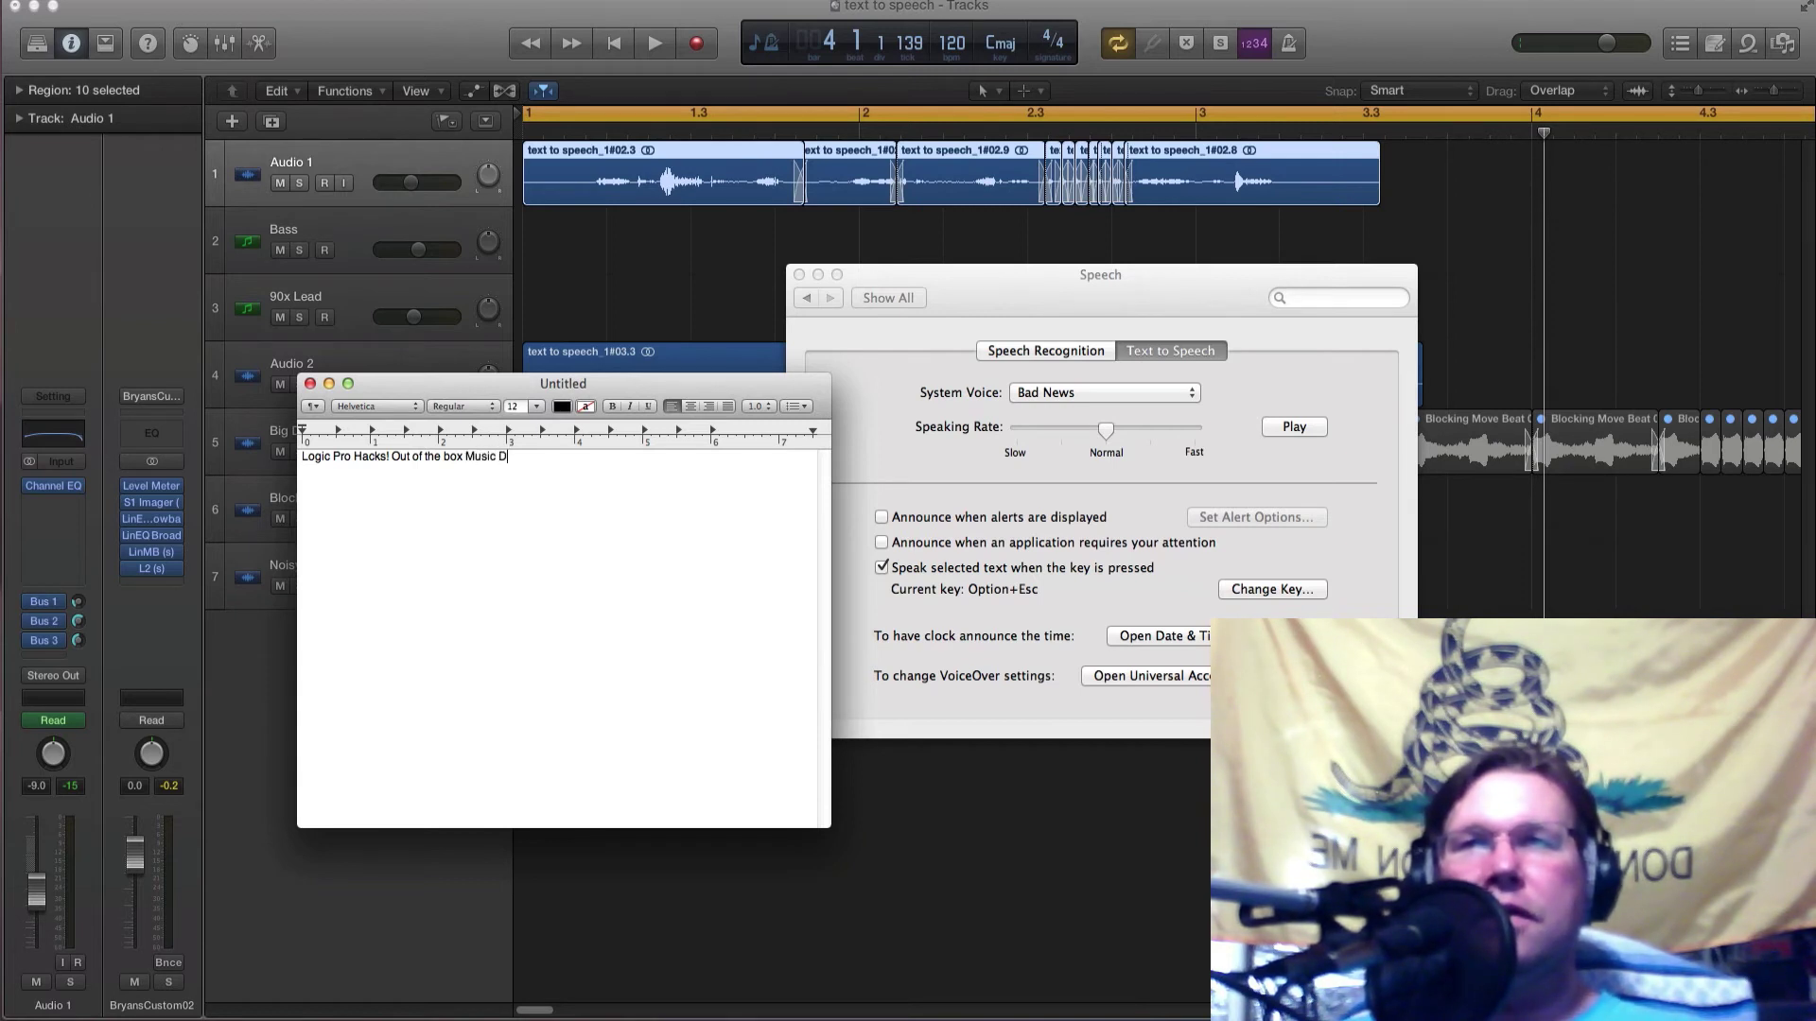
text(esign)
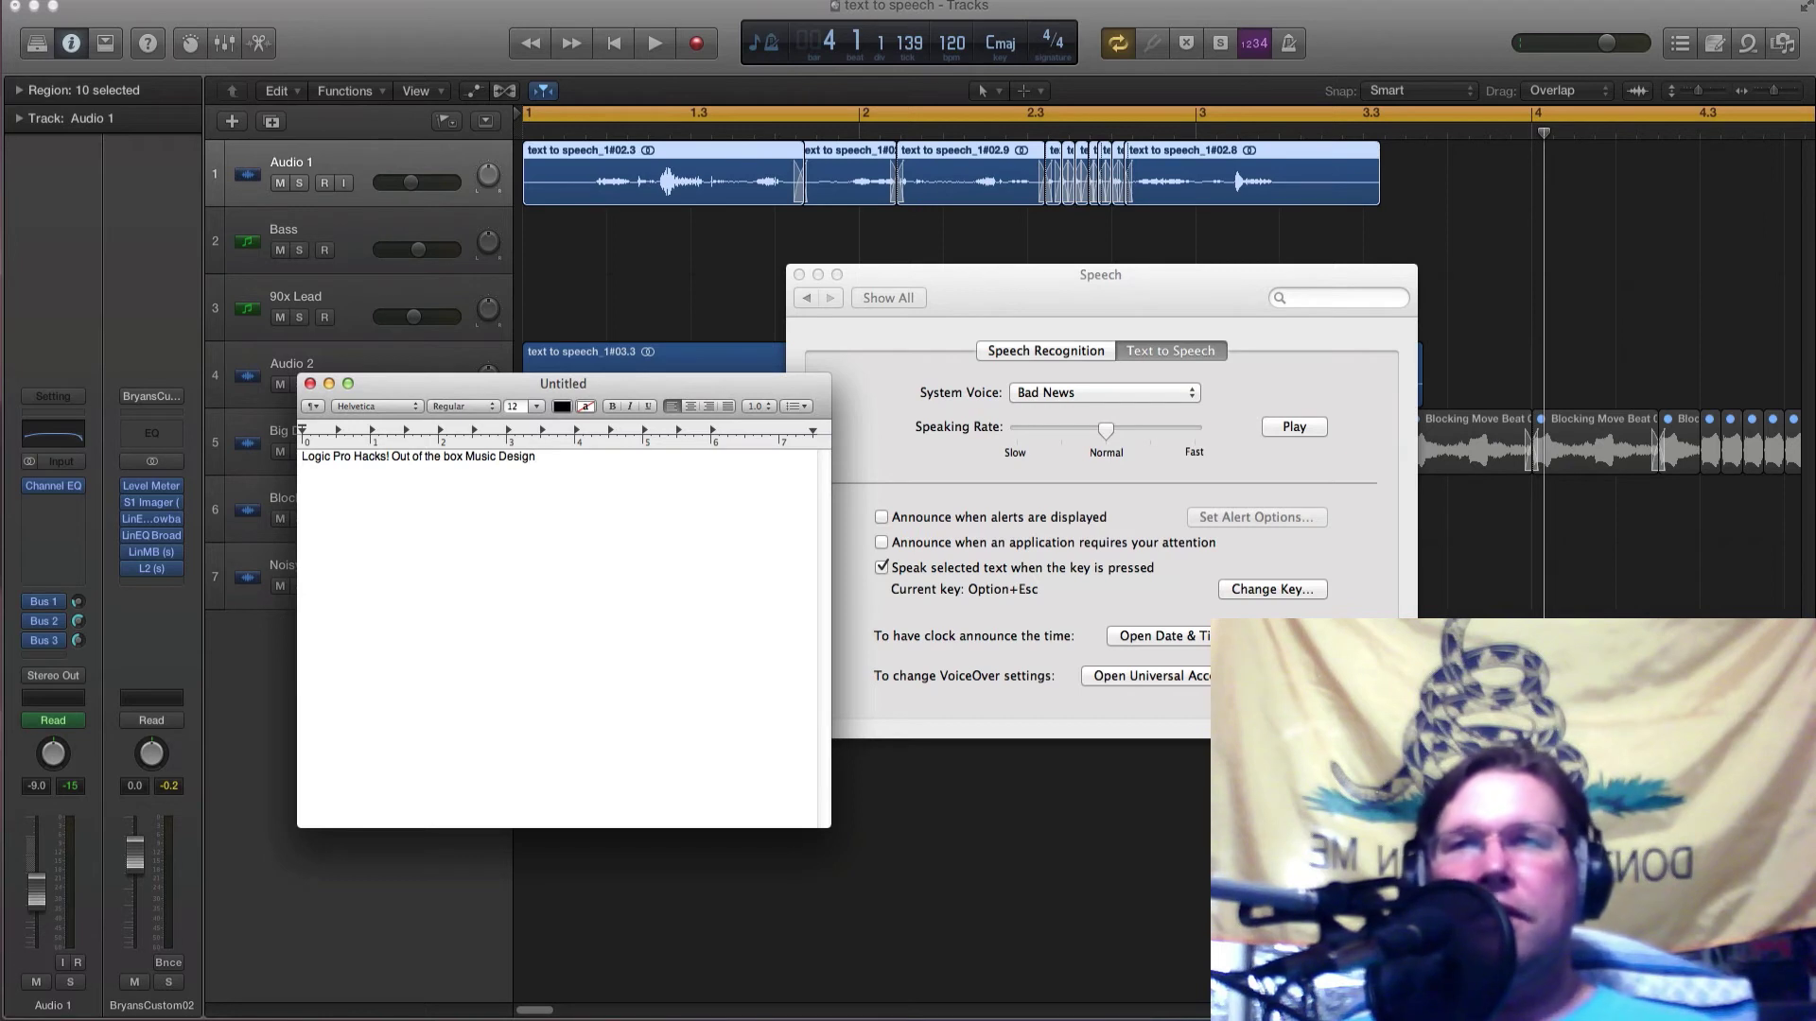
key(super+a)
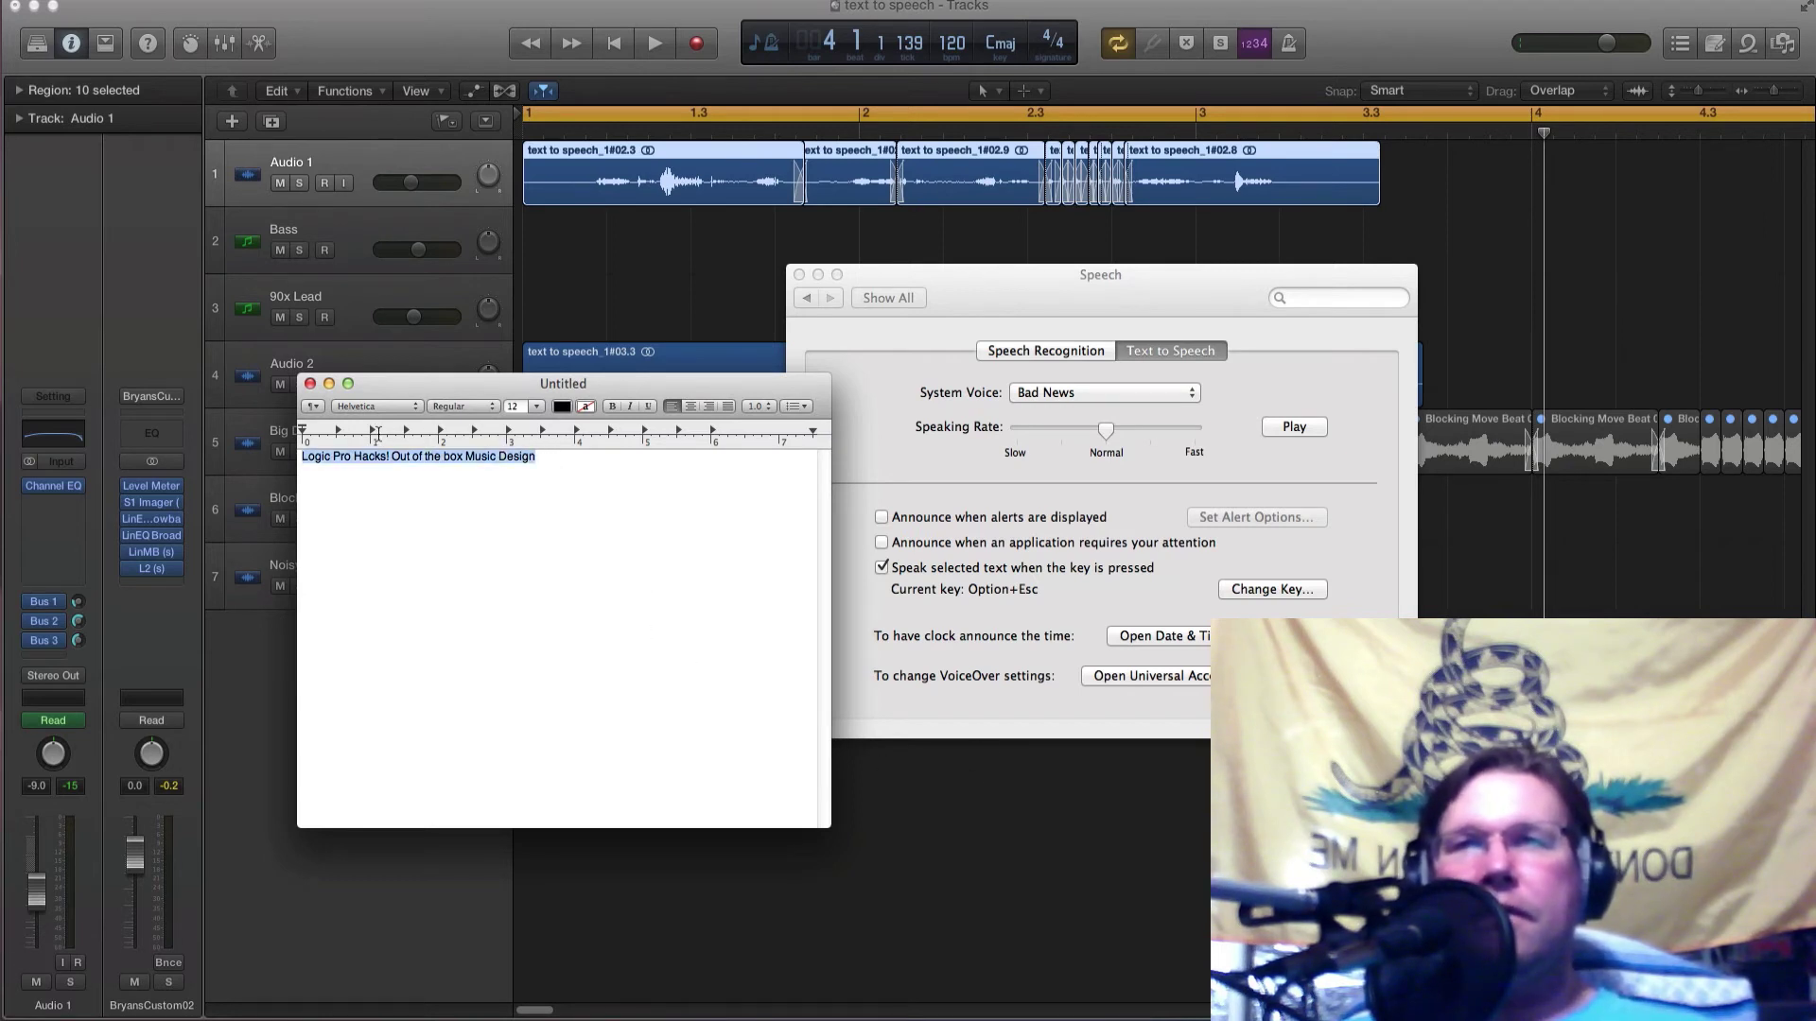
Have the selected TextEdit line spoken aloud in the Bad News voice.
right_click(408, 455)
mouse_move(470, 603)
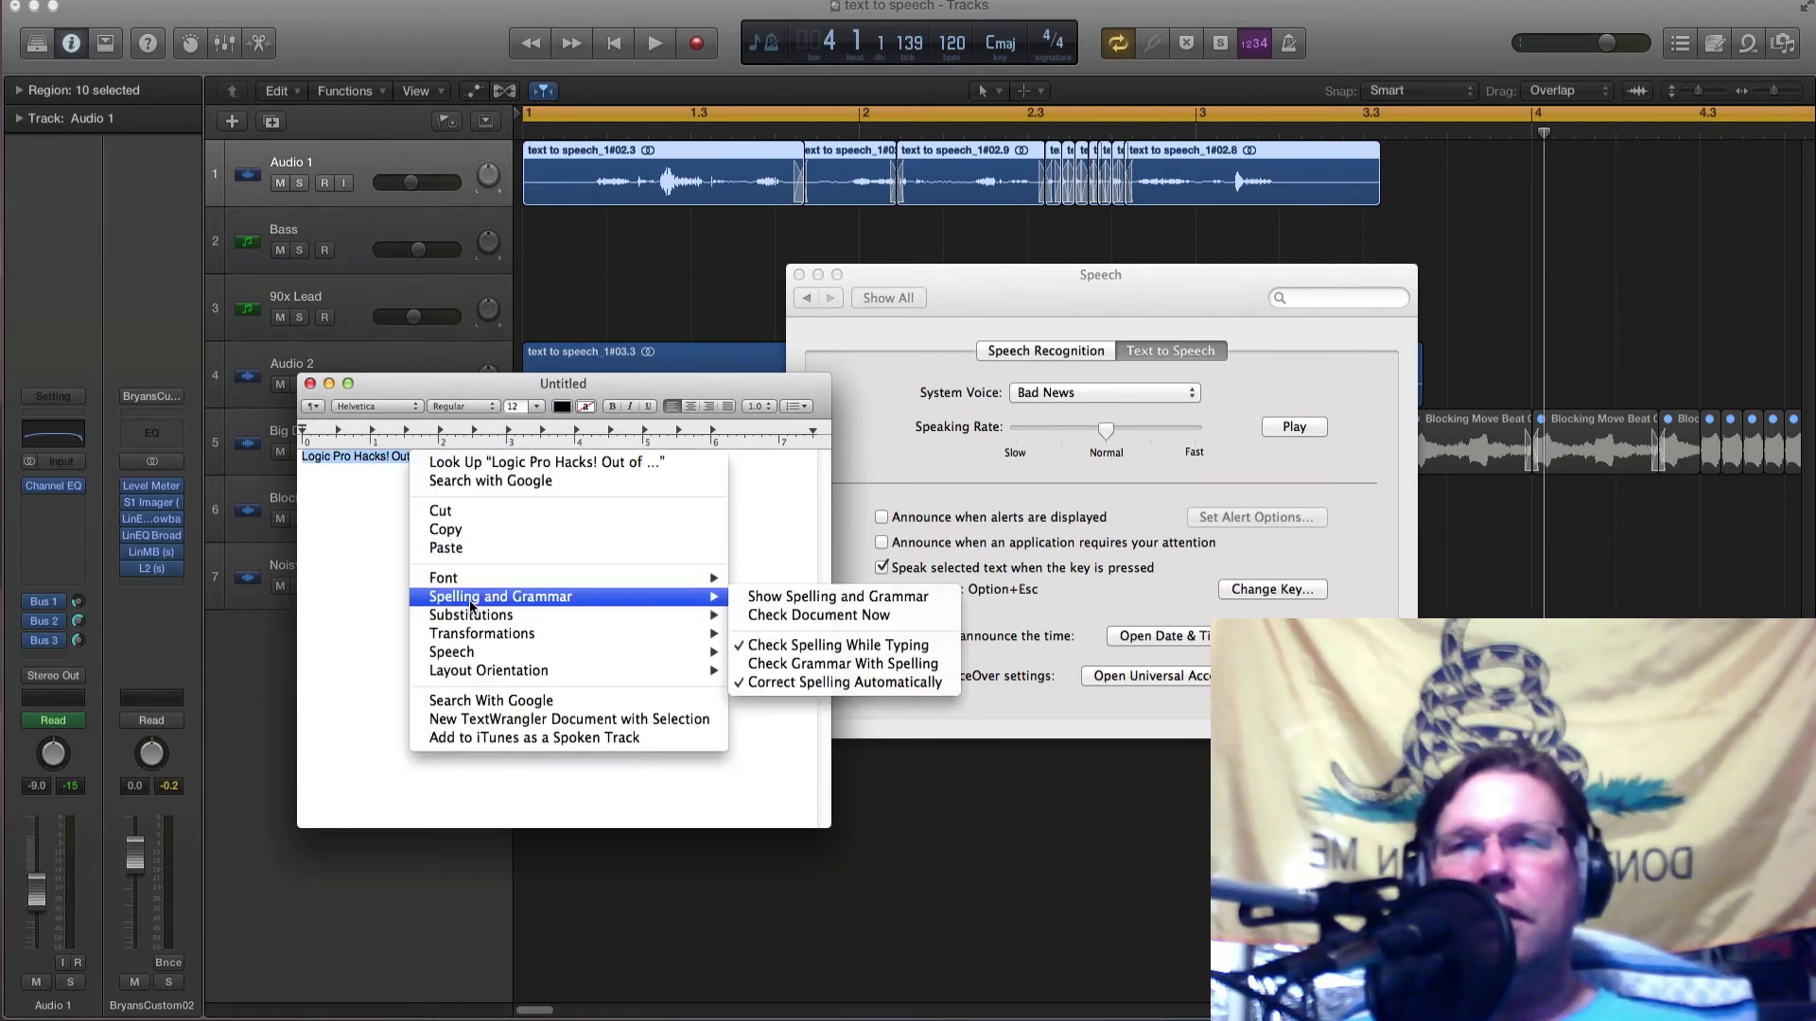
mouse_move(478, 659)
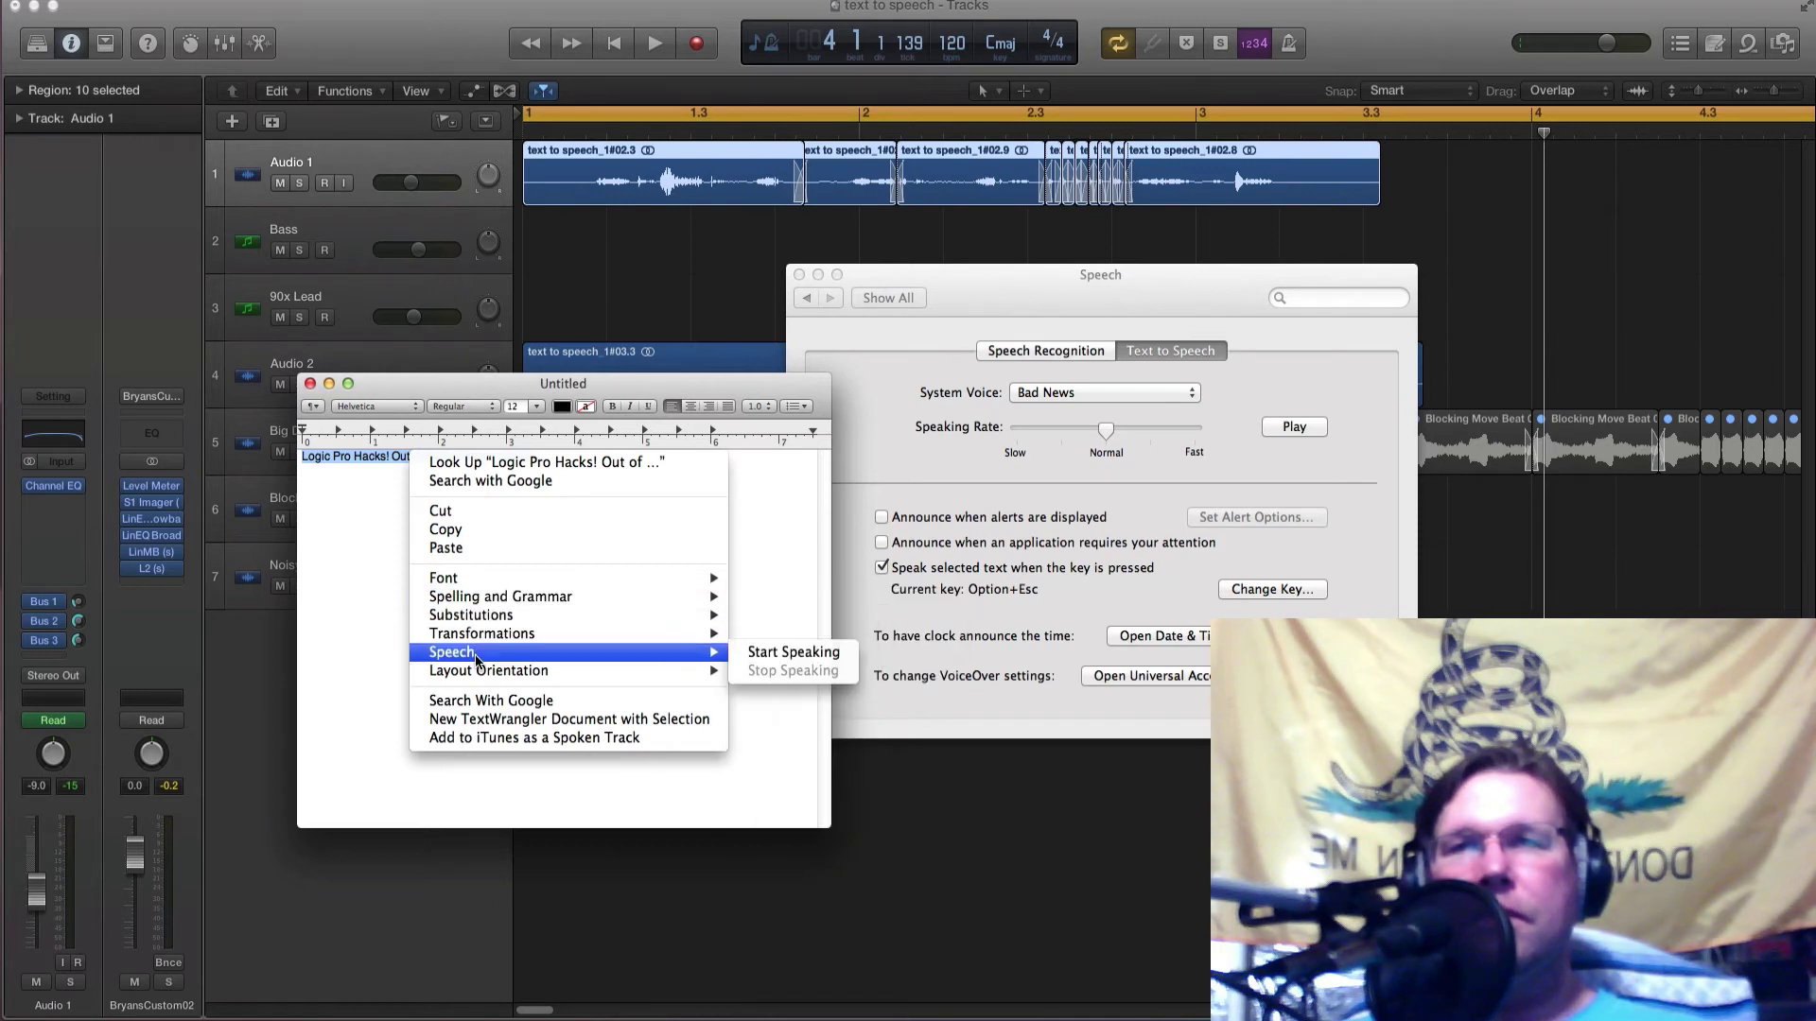
click(812, 660)
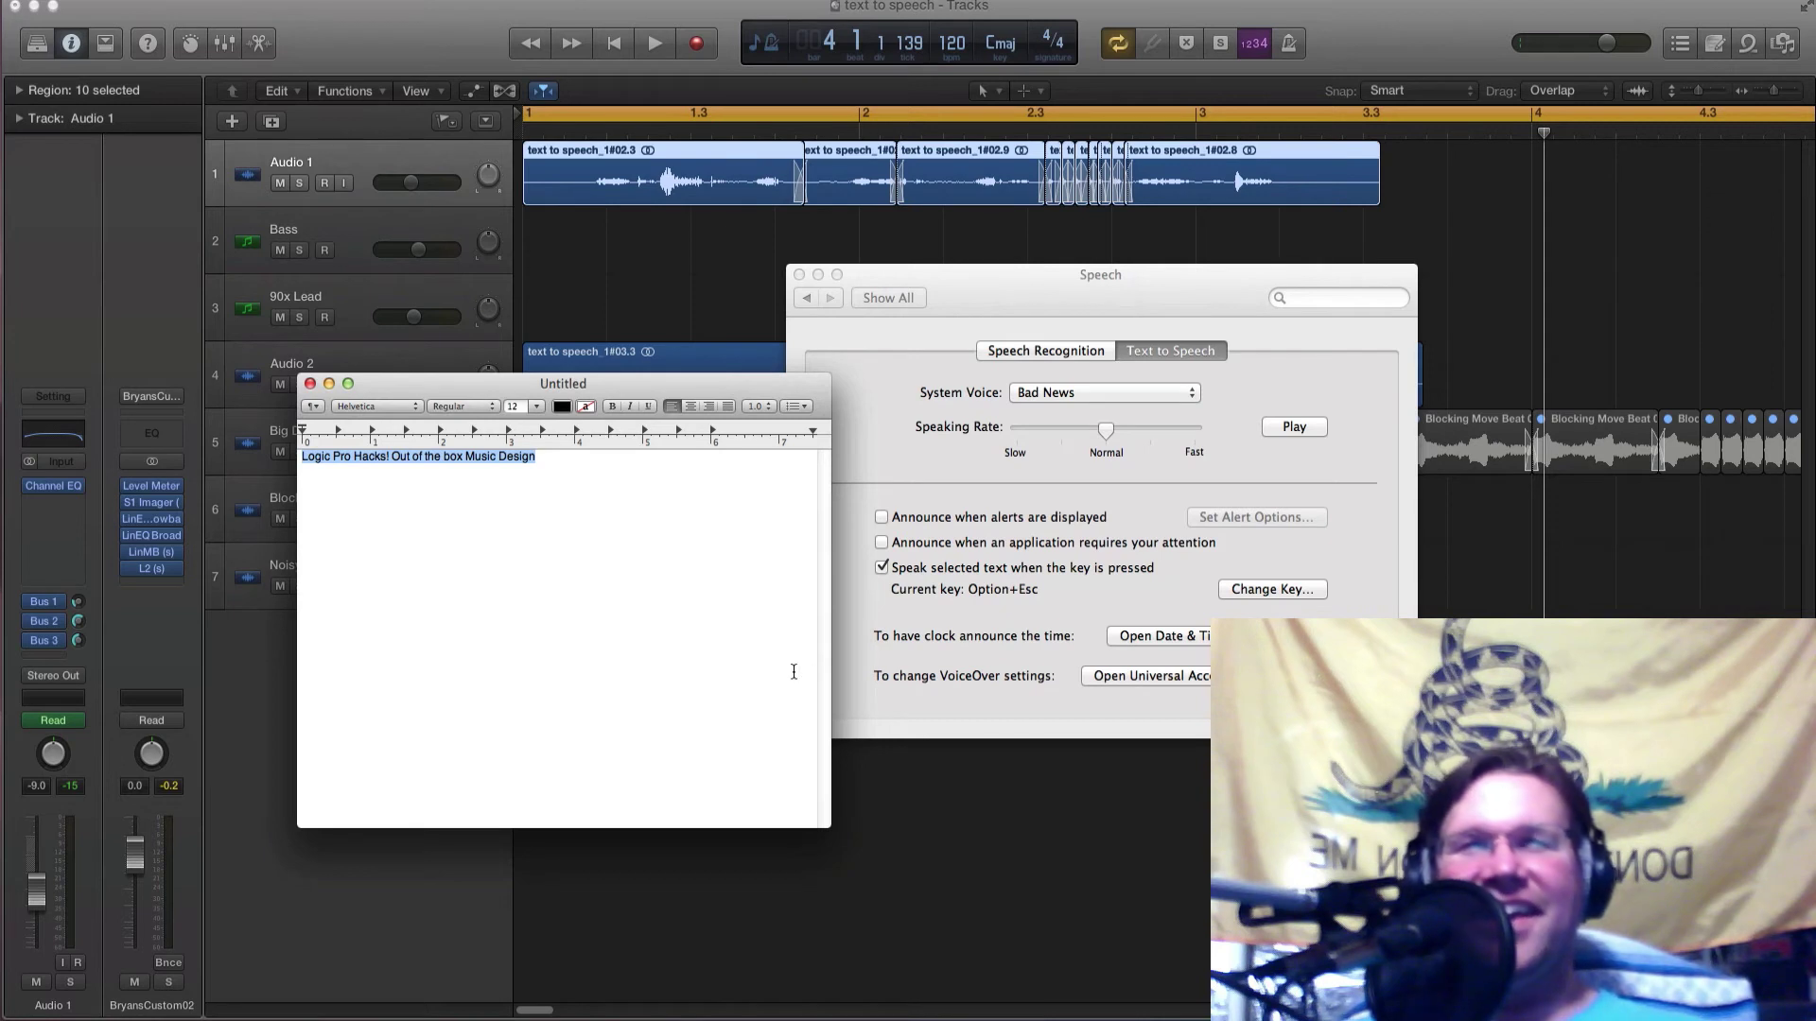
Set the system voice to Cellos and have the line spoken in that voice.
click(1143, 397)
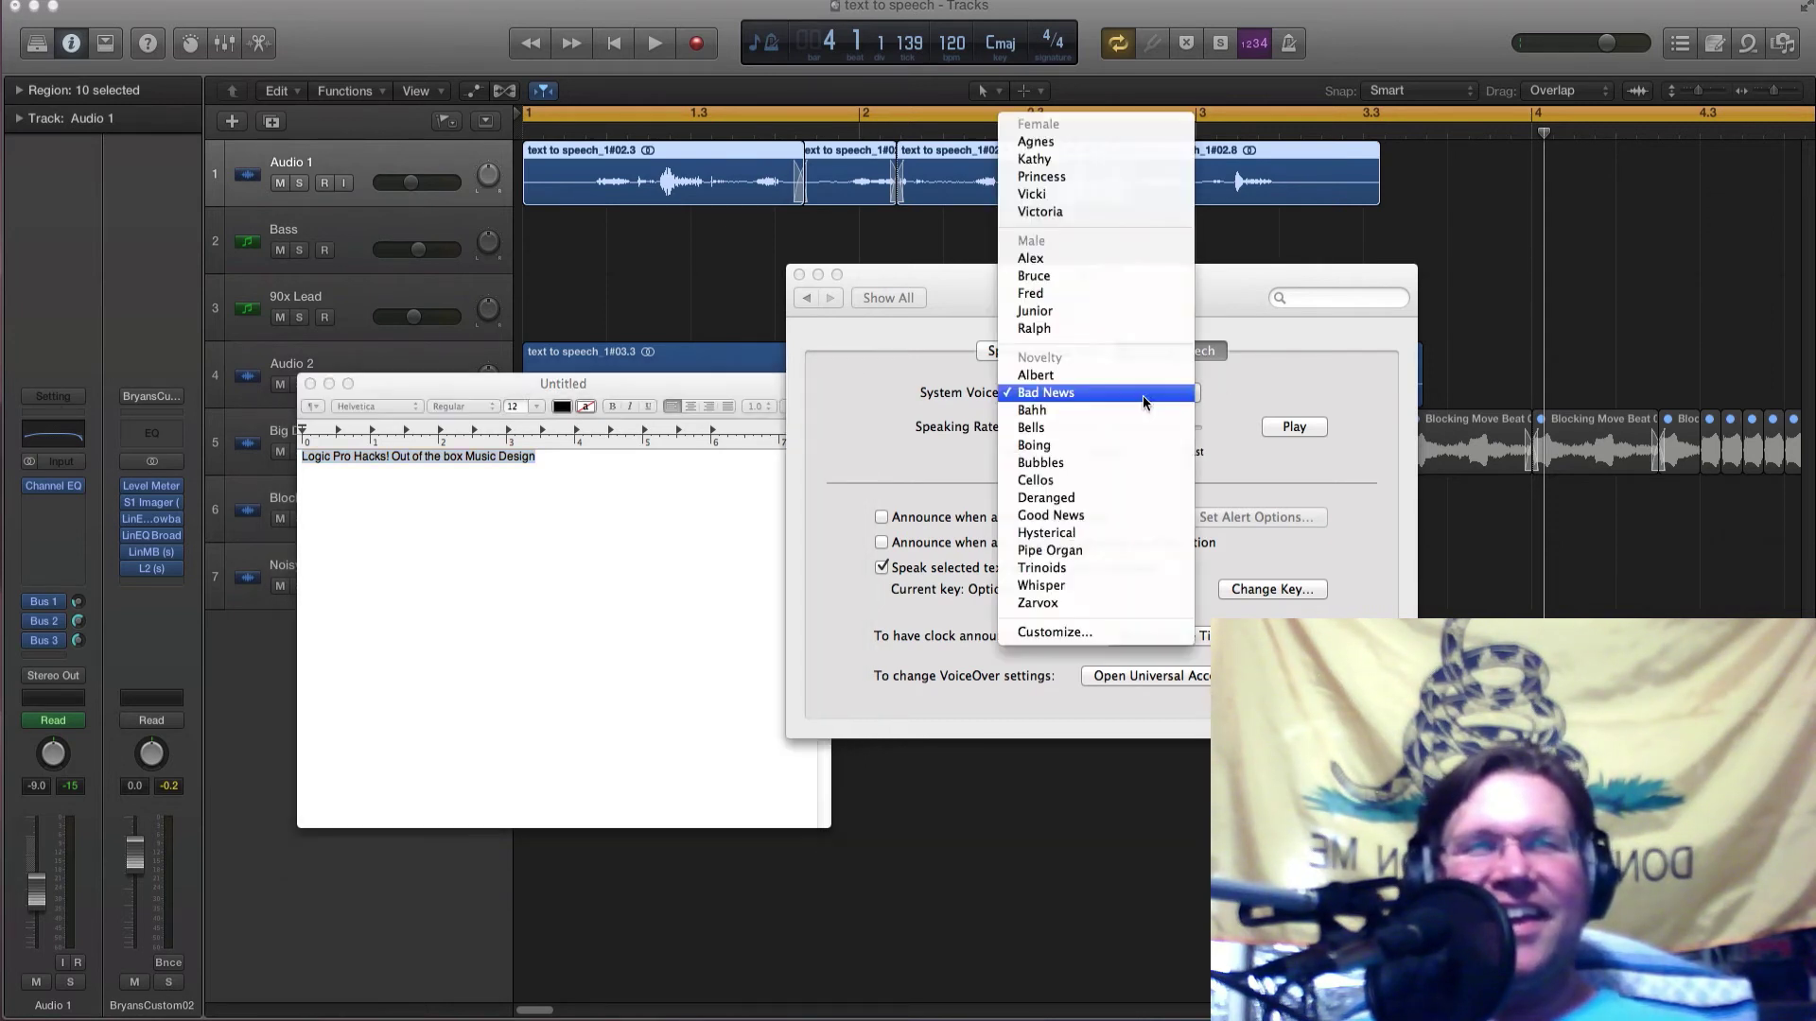
click(1069, 488)
click(369, 519)
key(super+a)
key(BackSpace)
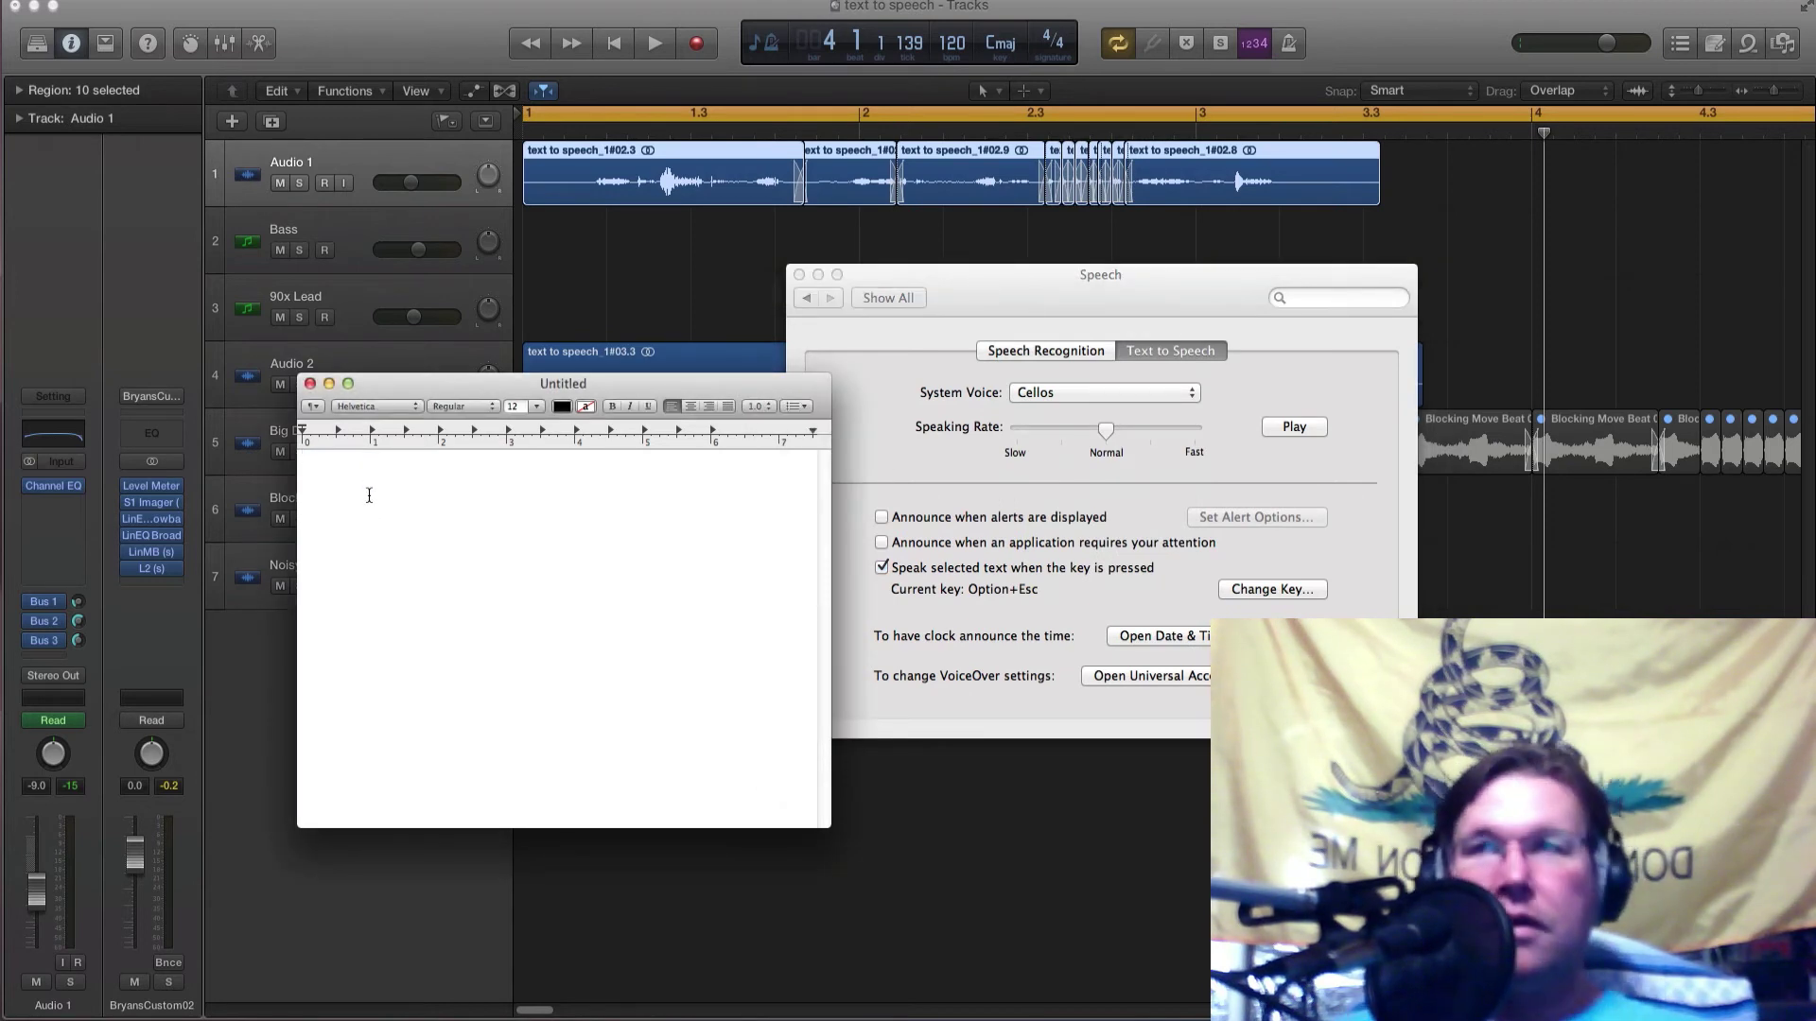
key(super+z)
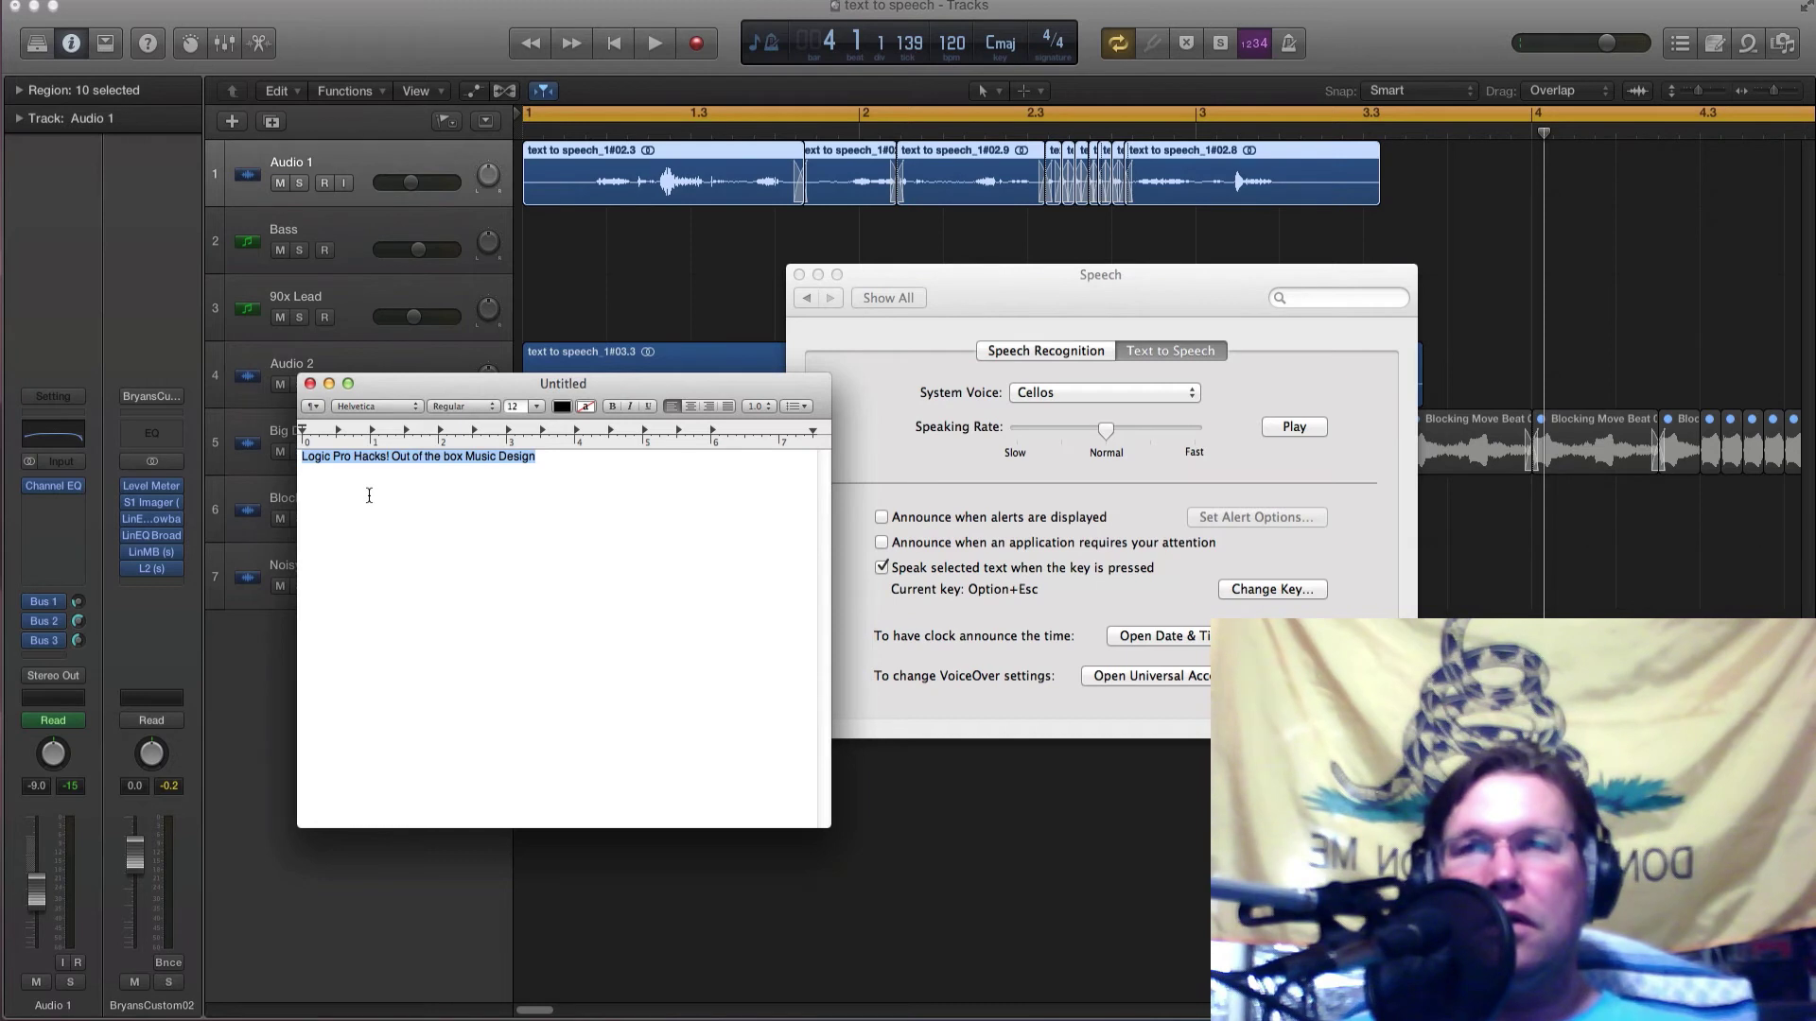
right_click(395, 451)
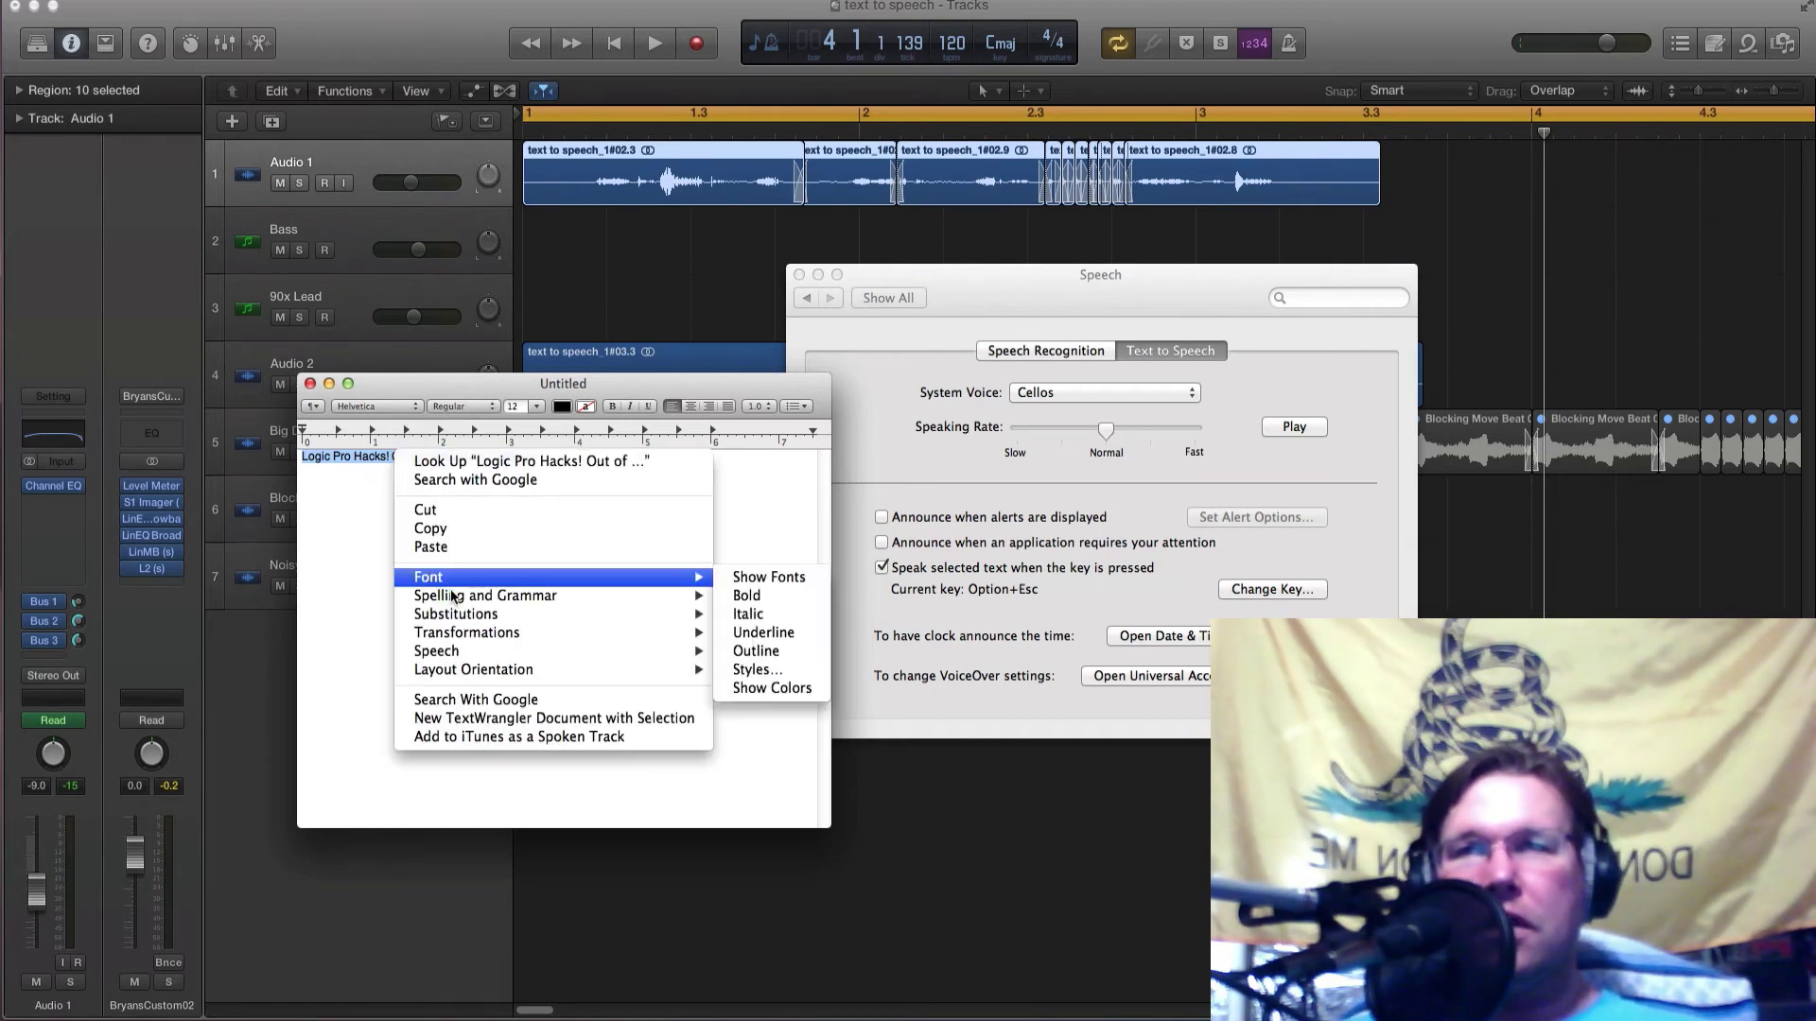
mouse_move(467, 653)
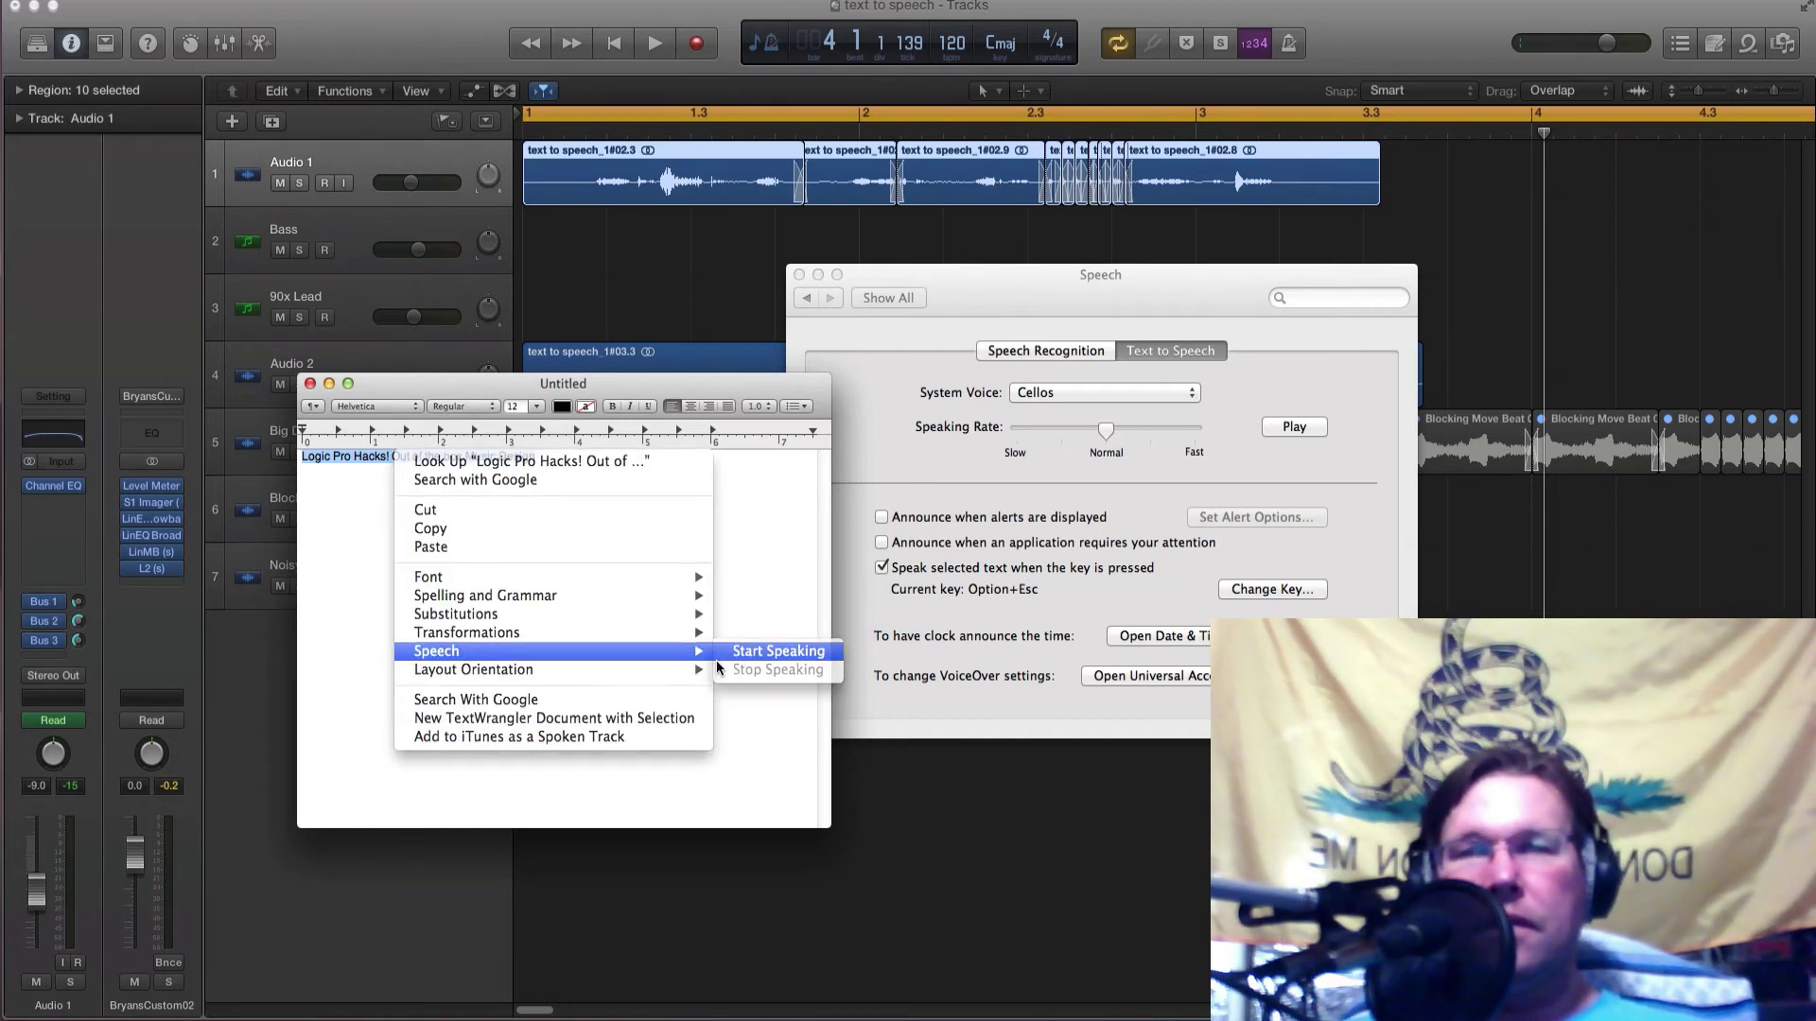
click(731, 658)
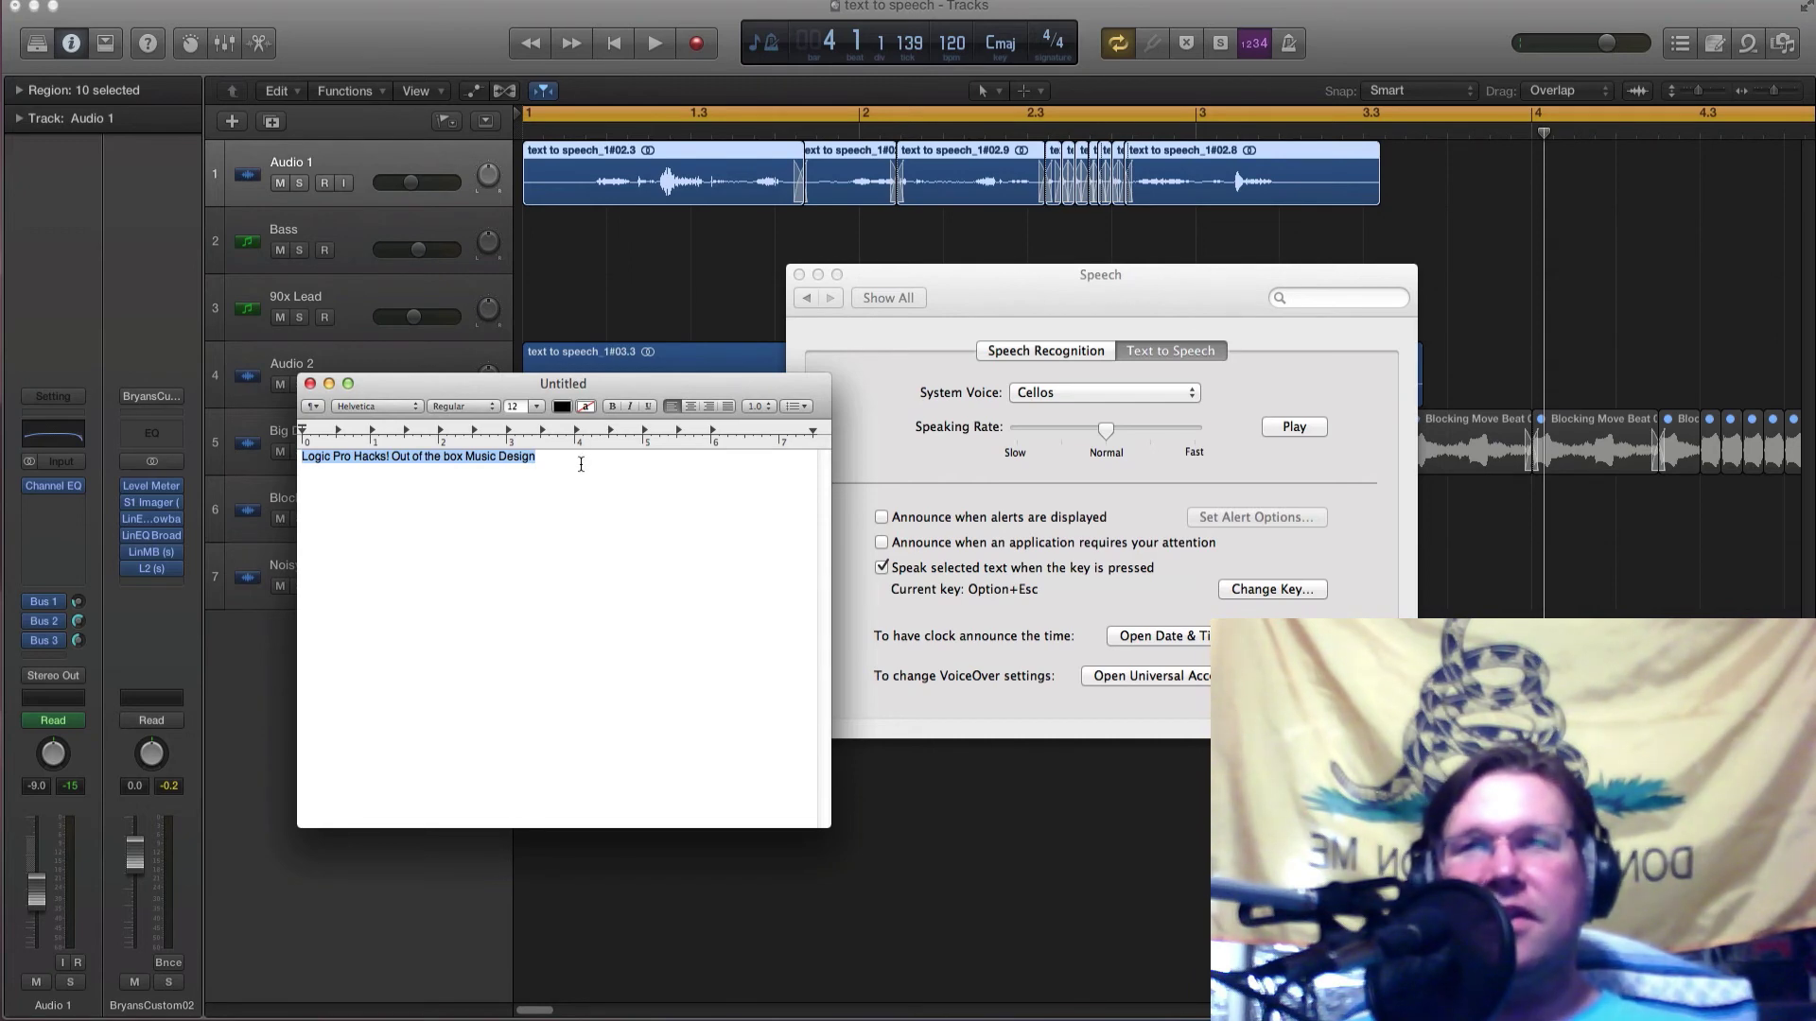
Reposition the TextEdit window and return to the Speech settings' system voice list.
drag(668, 383, 781, 399)
click(664, 472)
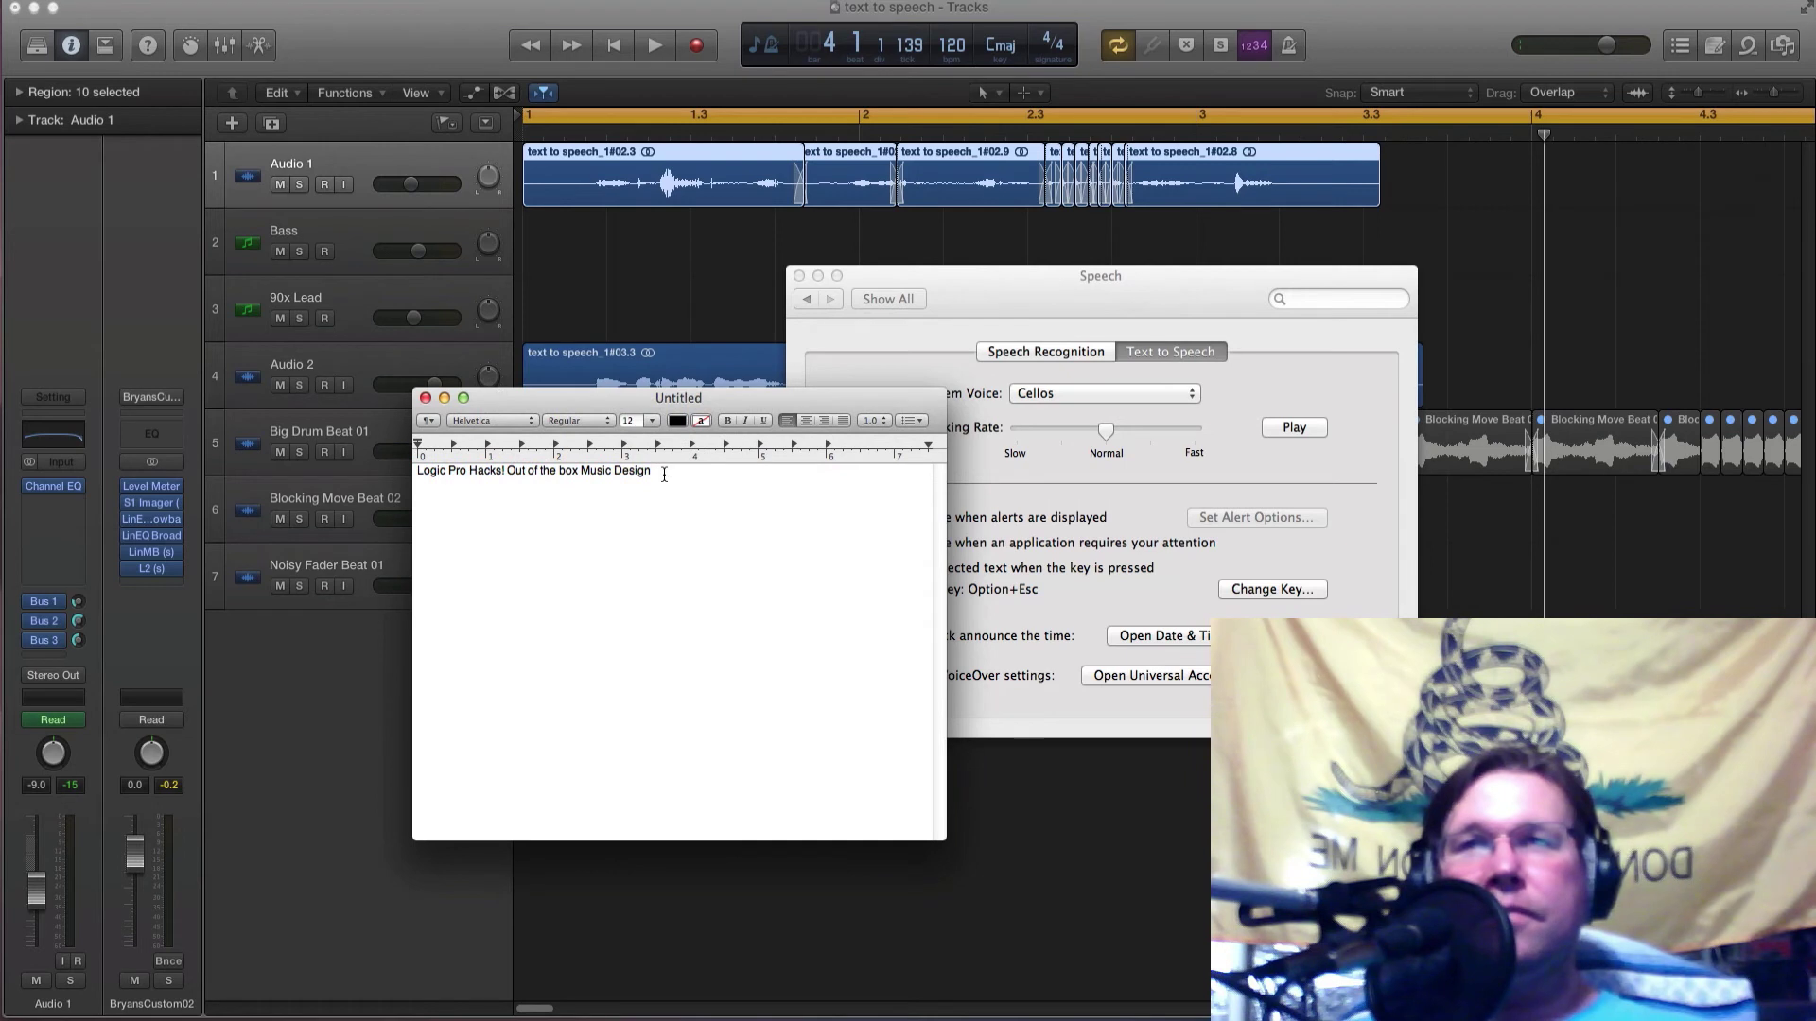
click(947, 365)
click(1088, 393)
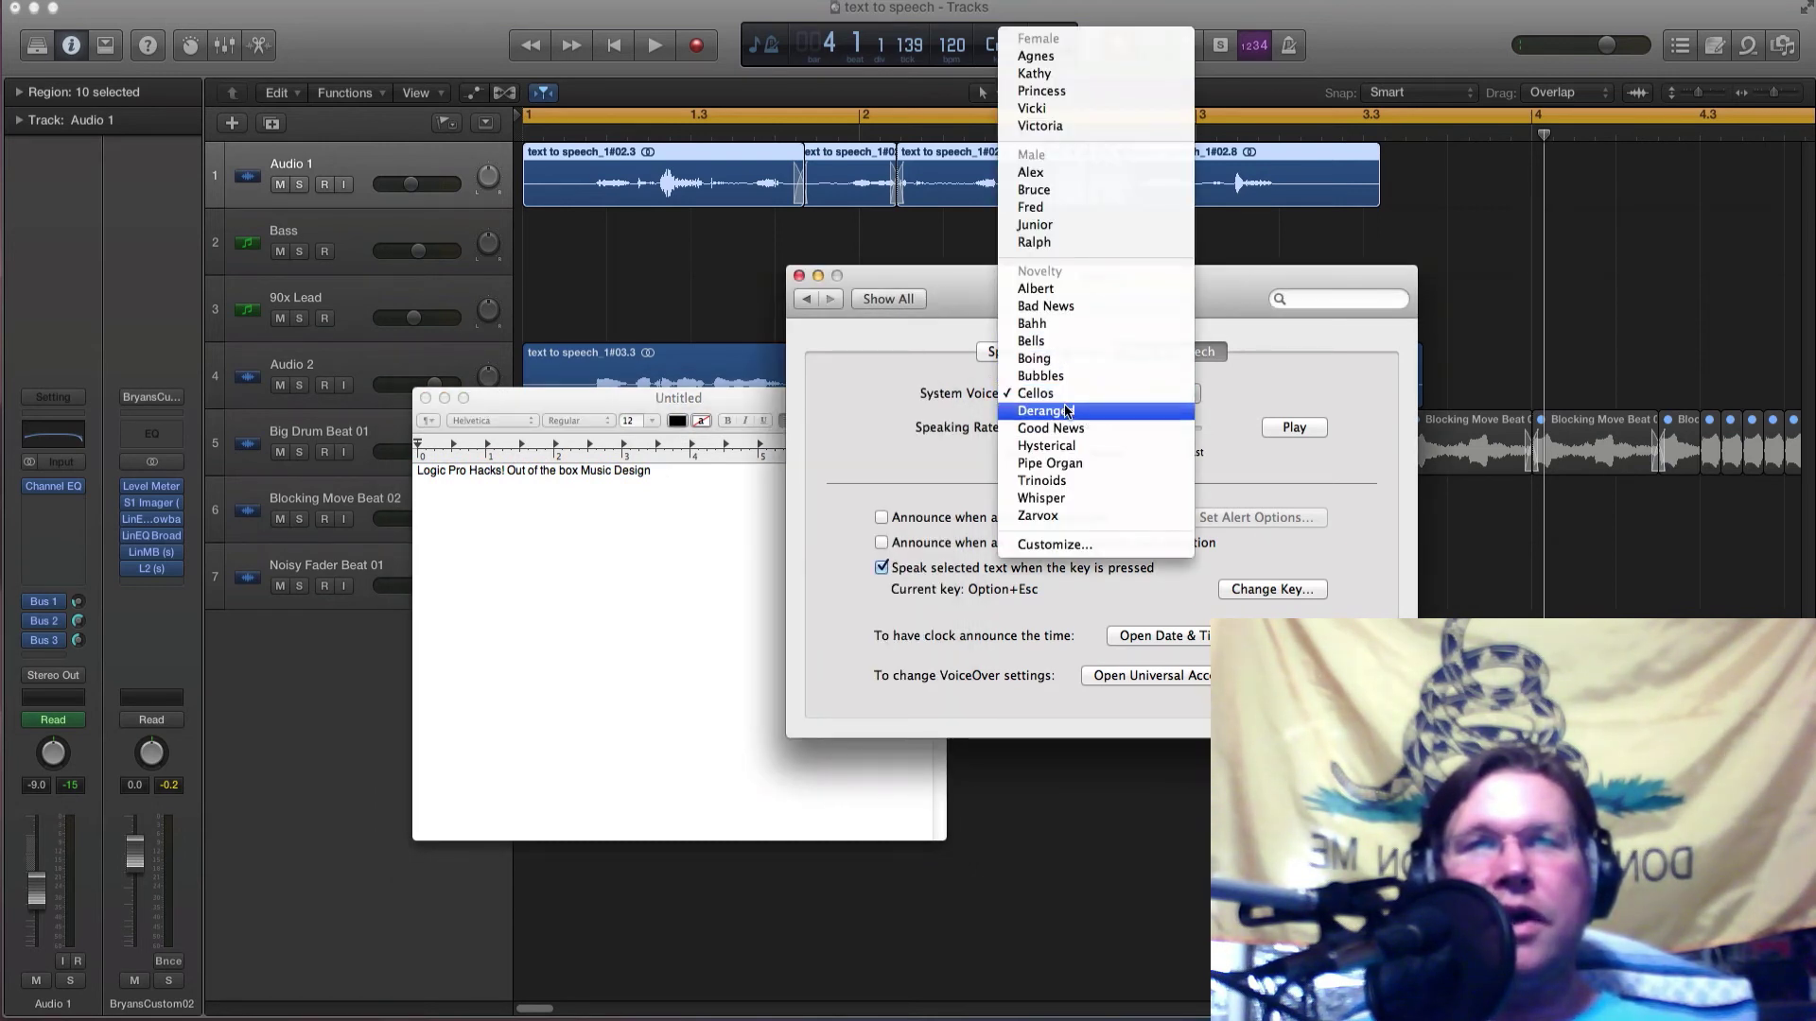
Try Good News, then set Pipe Organ as system voice and hear the line spoken.
click(1070, 430)
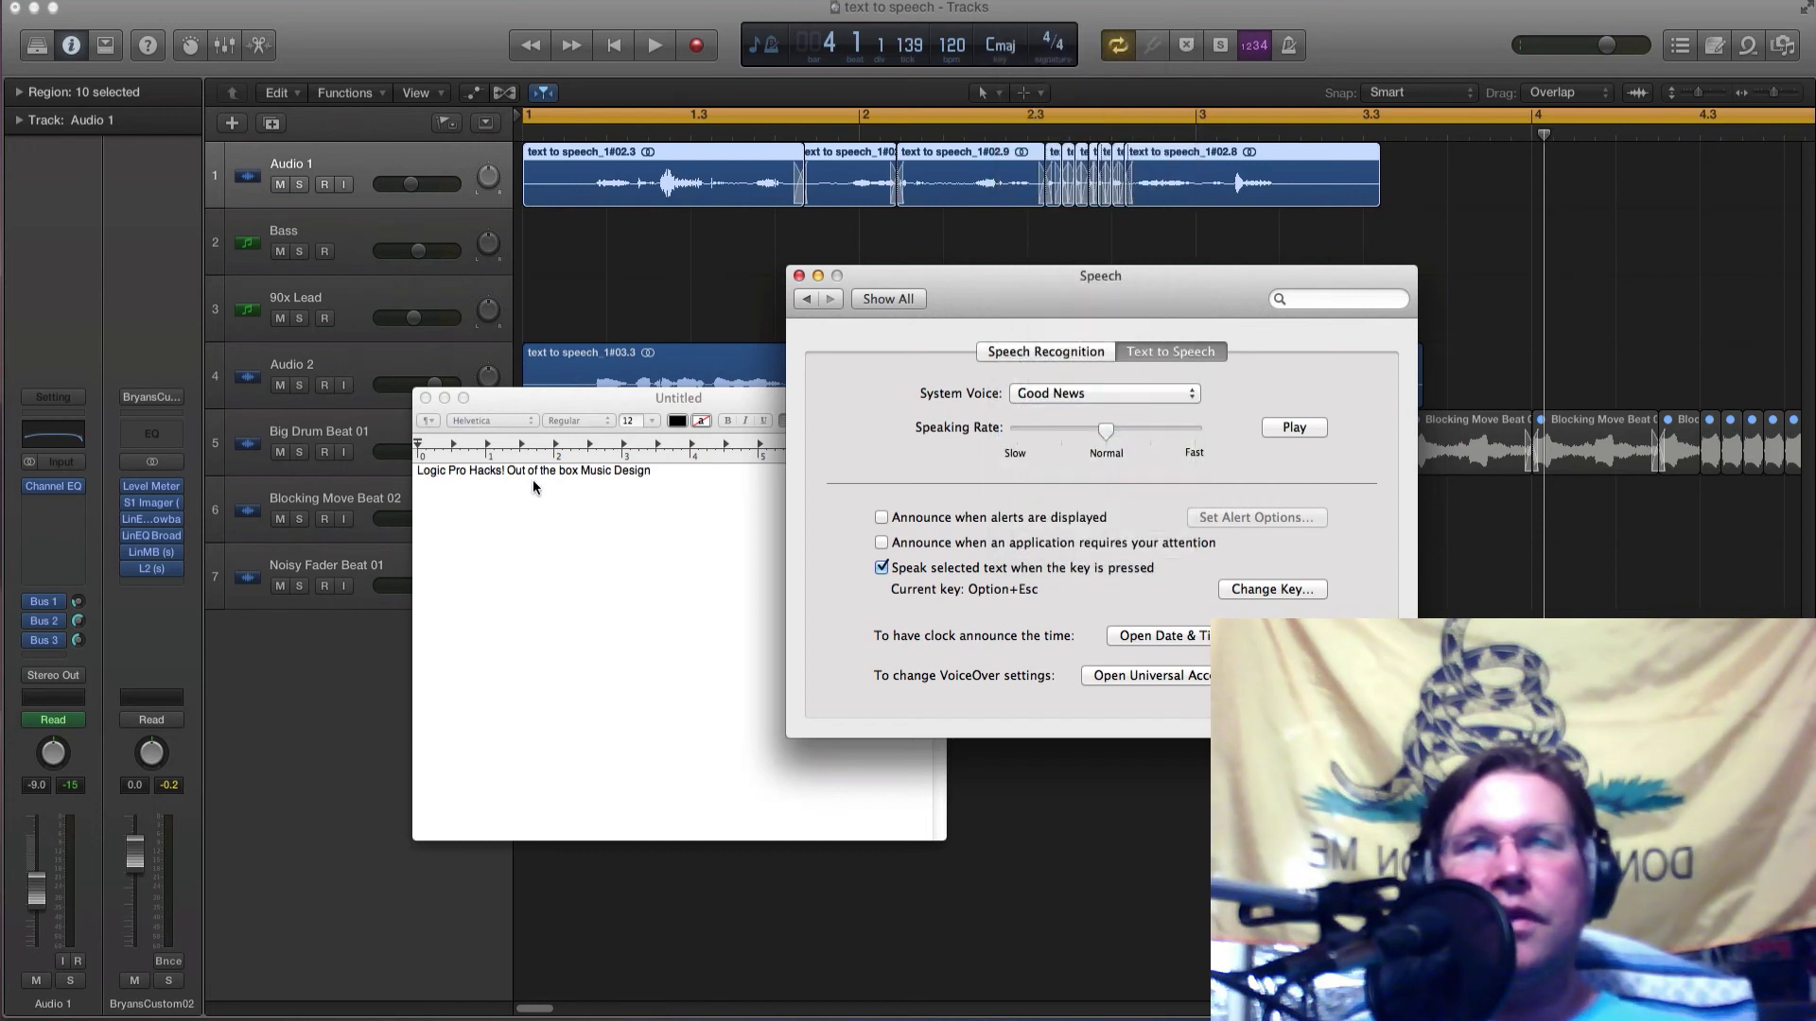
click(1102, 395)
click(1097, 425)
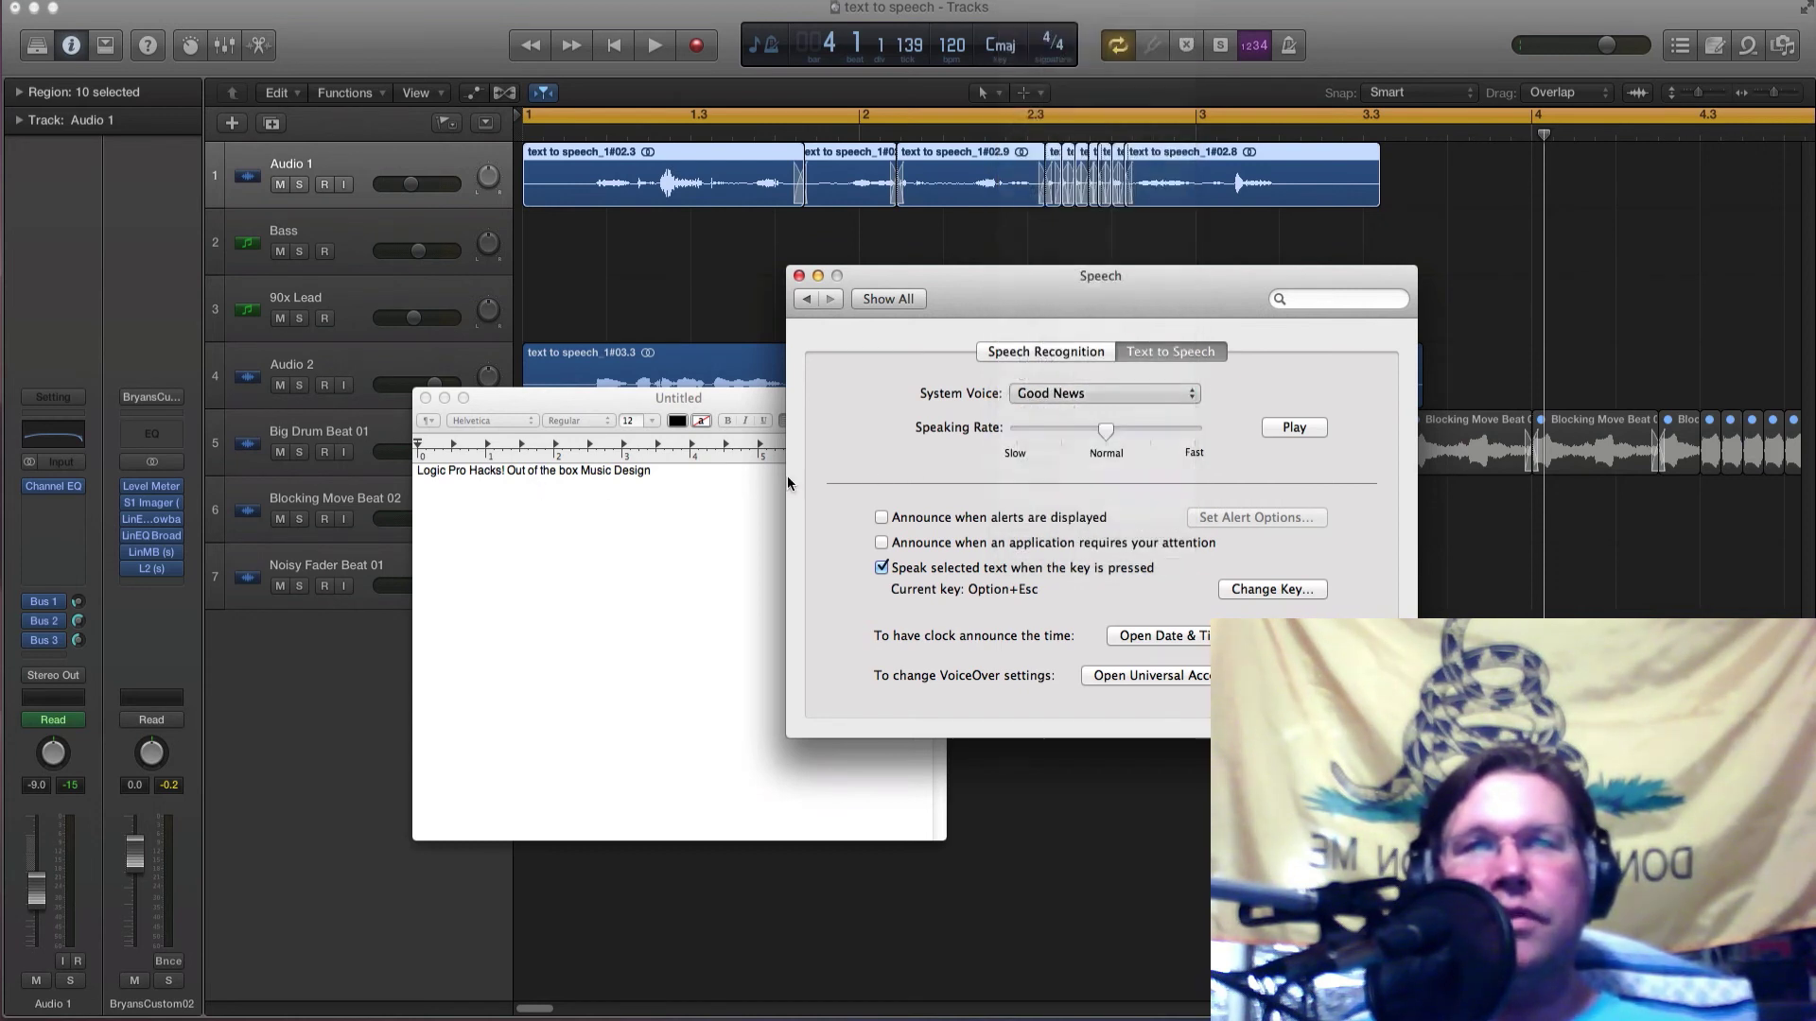
click(696, 496)
drag(689, 479, 475, 448)
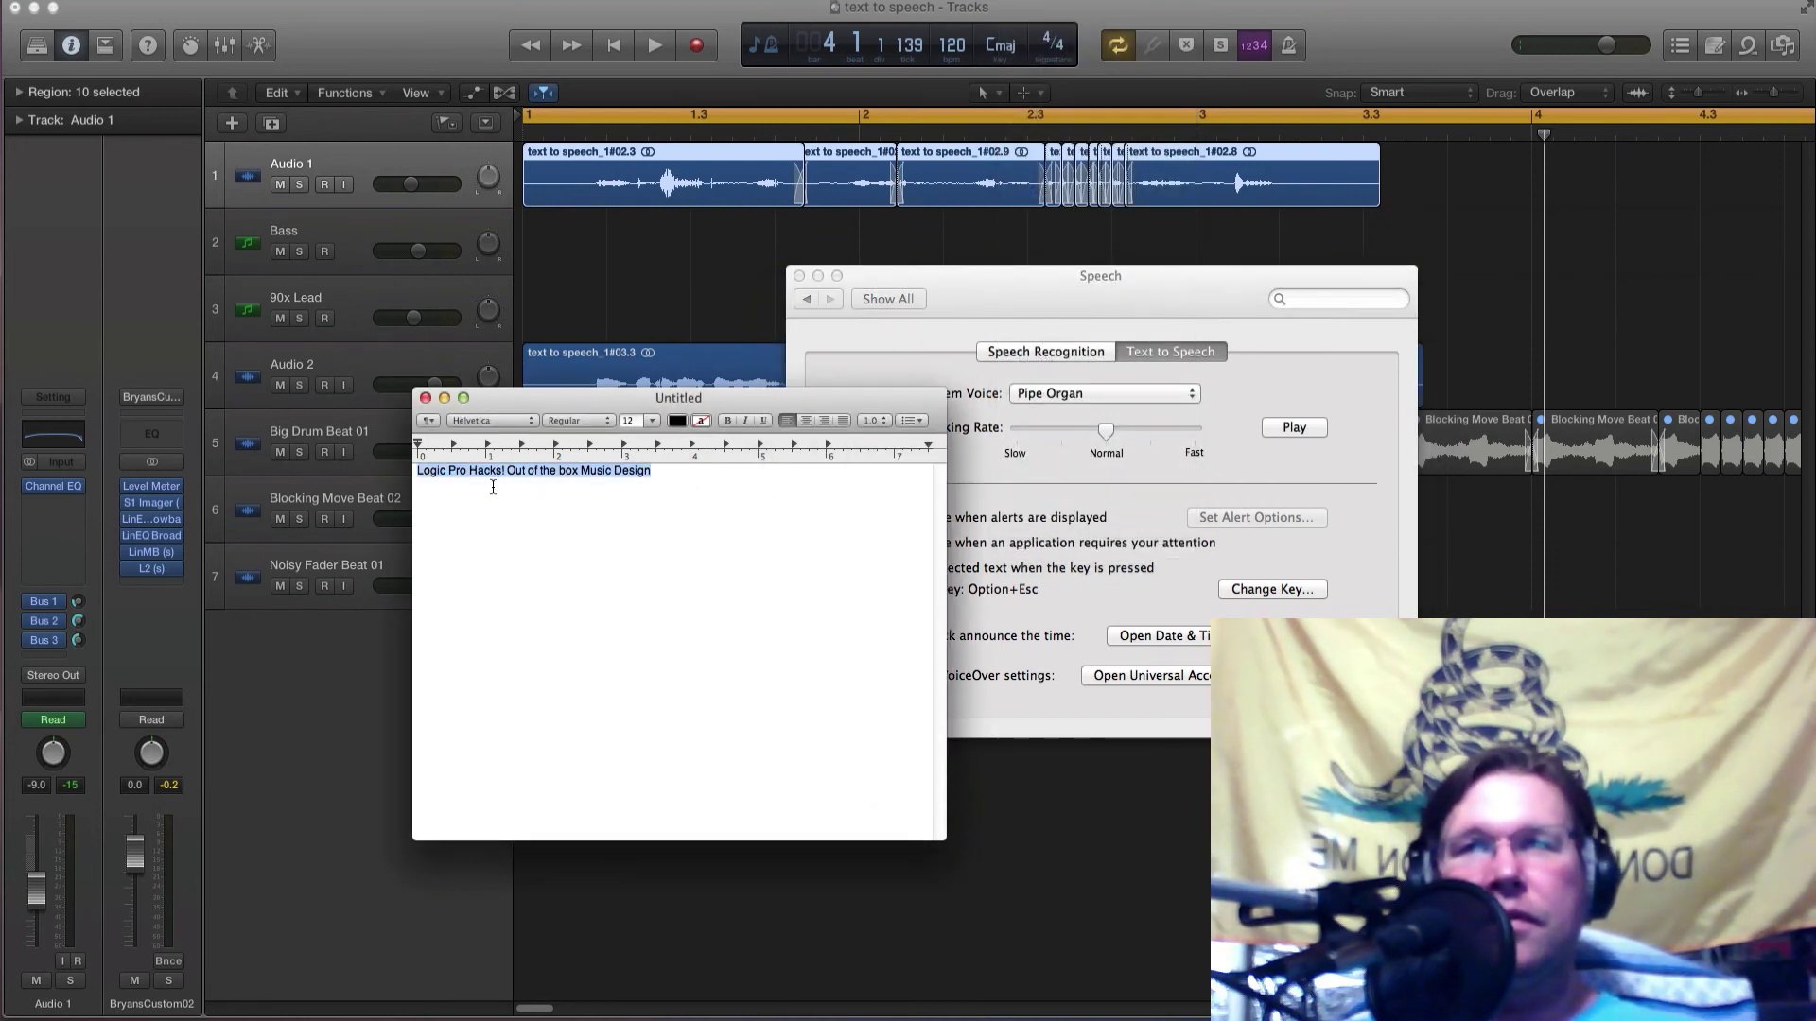
right_click(498, 471)
mouse_move(770, 670)
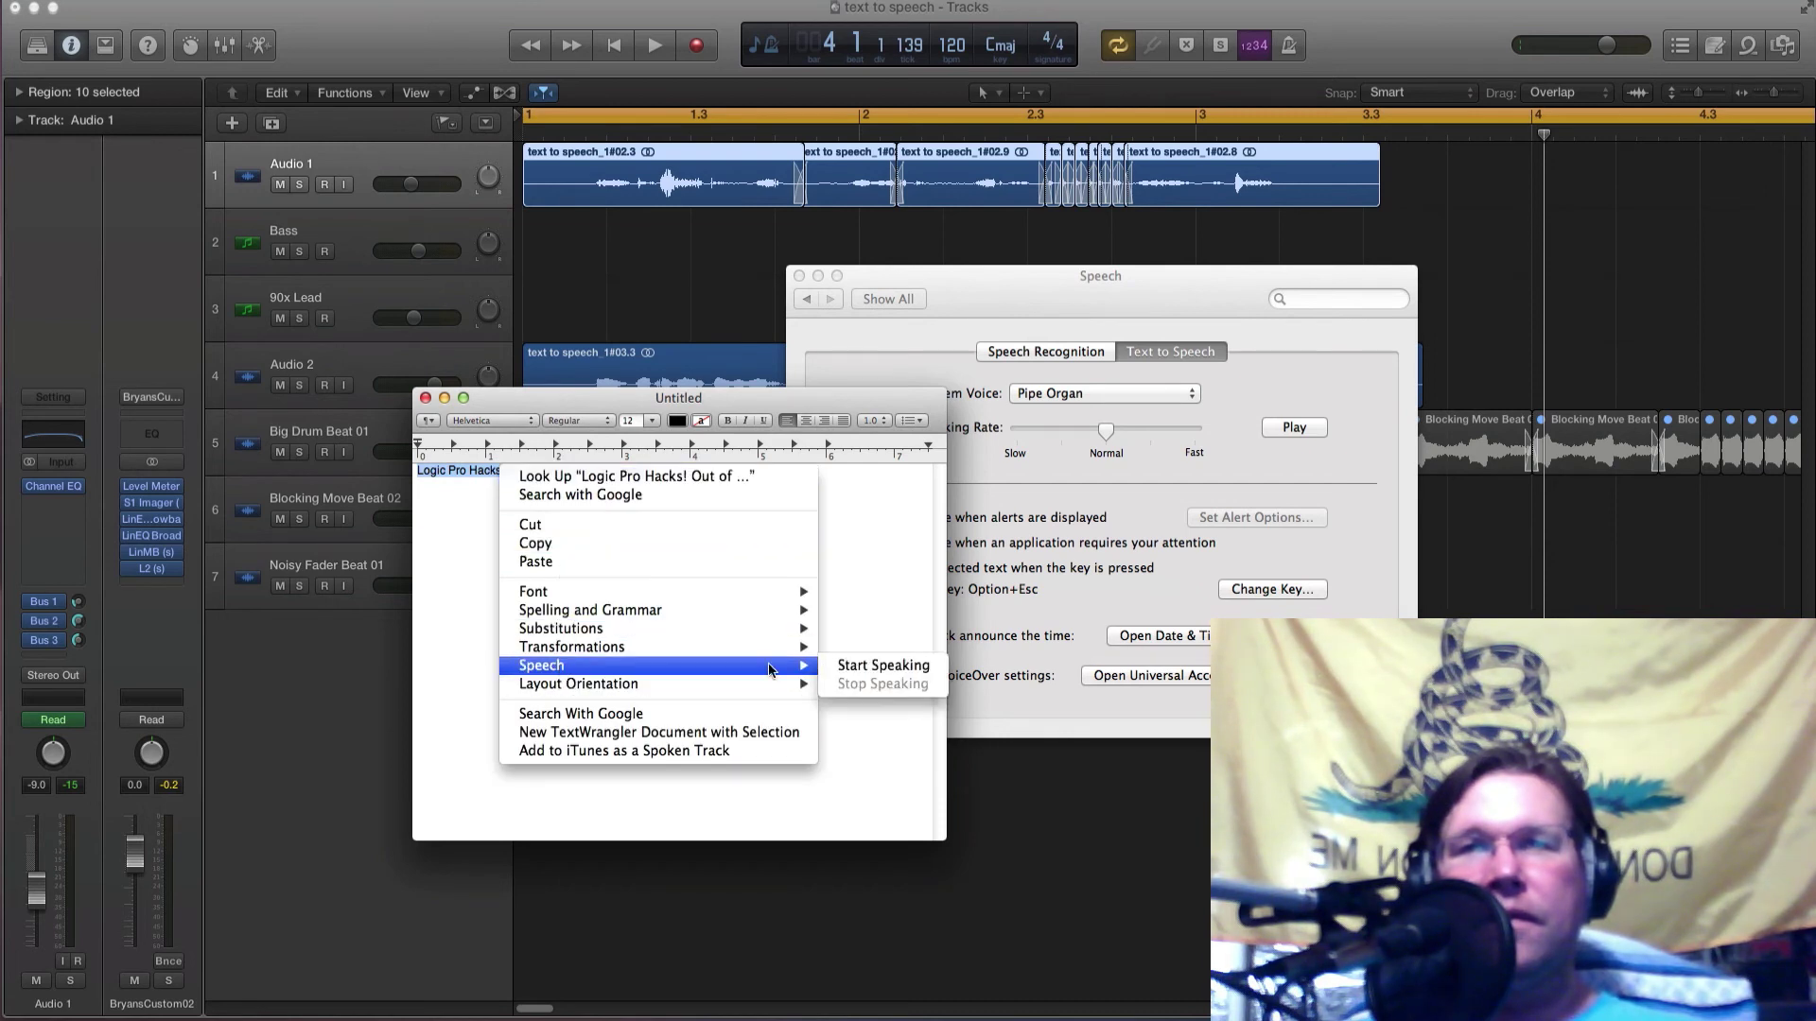
click(887, 665)
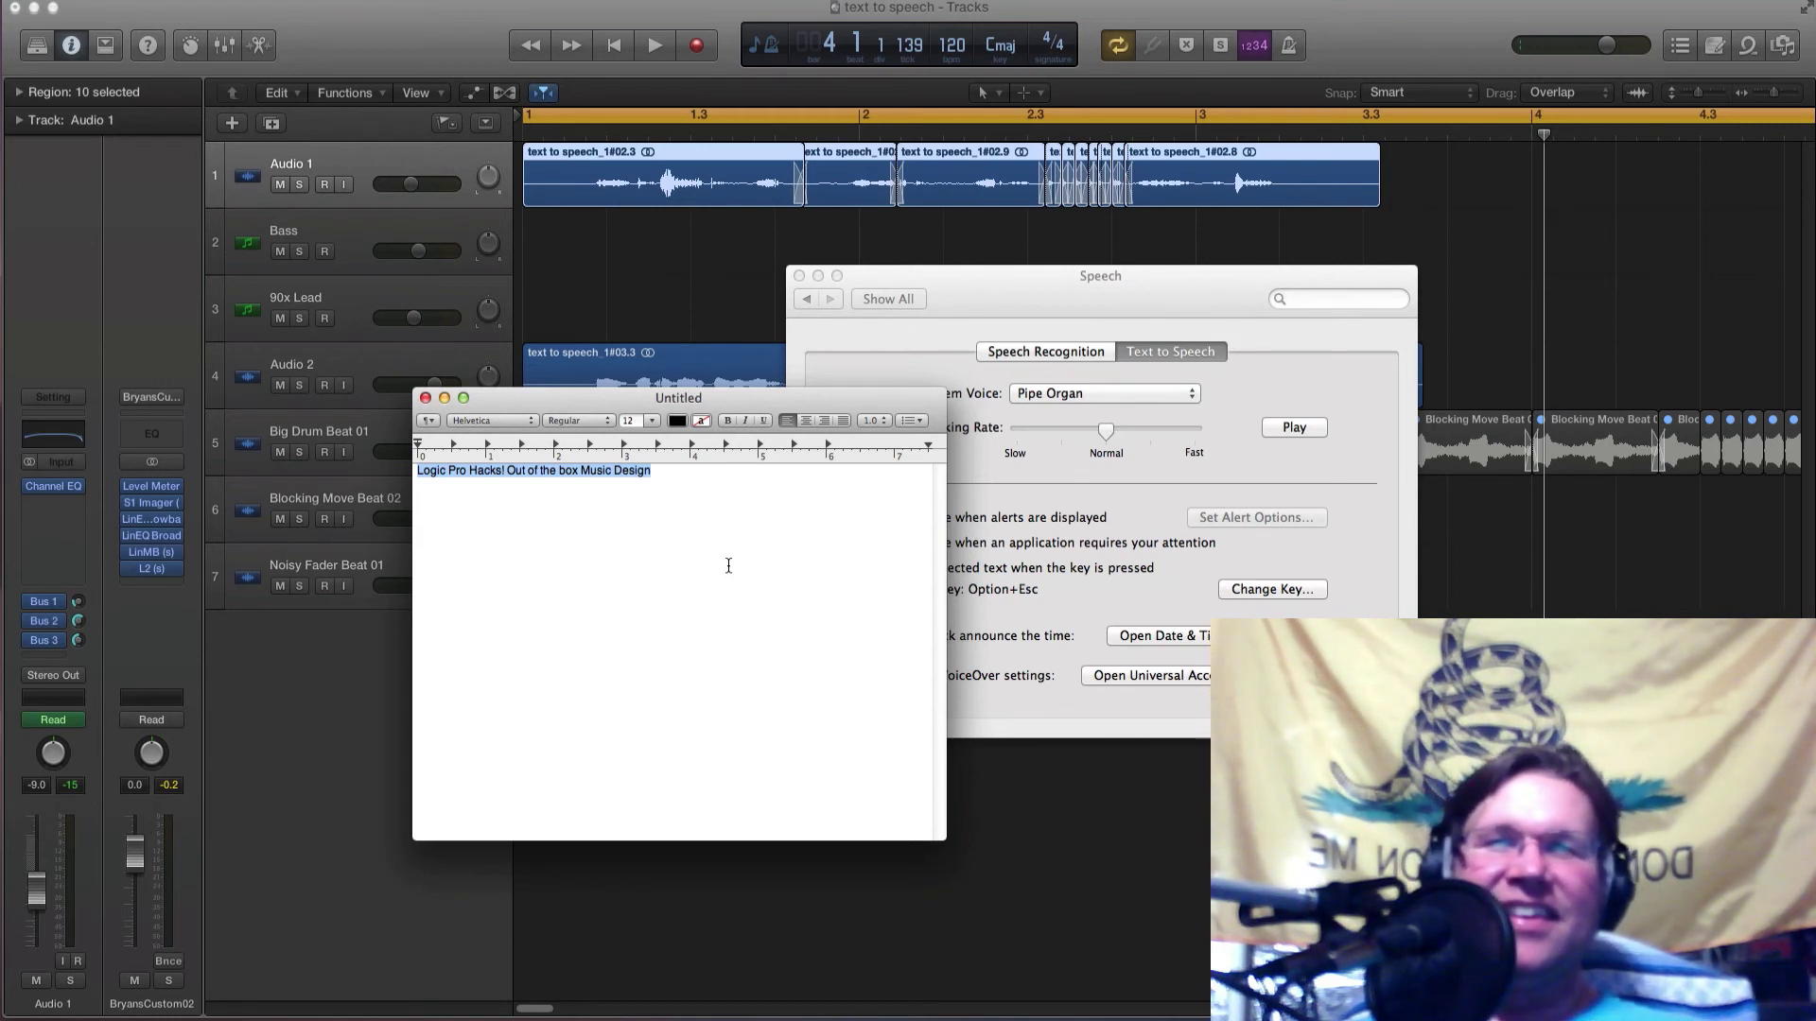
Set Albert as the system voice and hear the TextEdit line spoken in it.
click(951, 347)
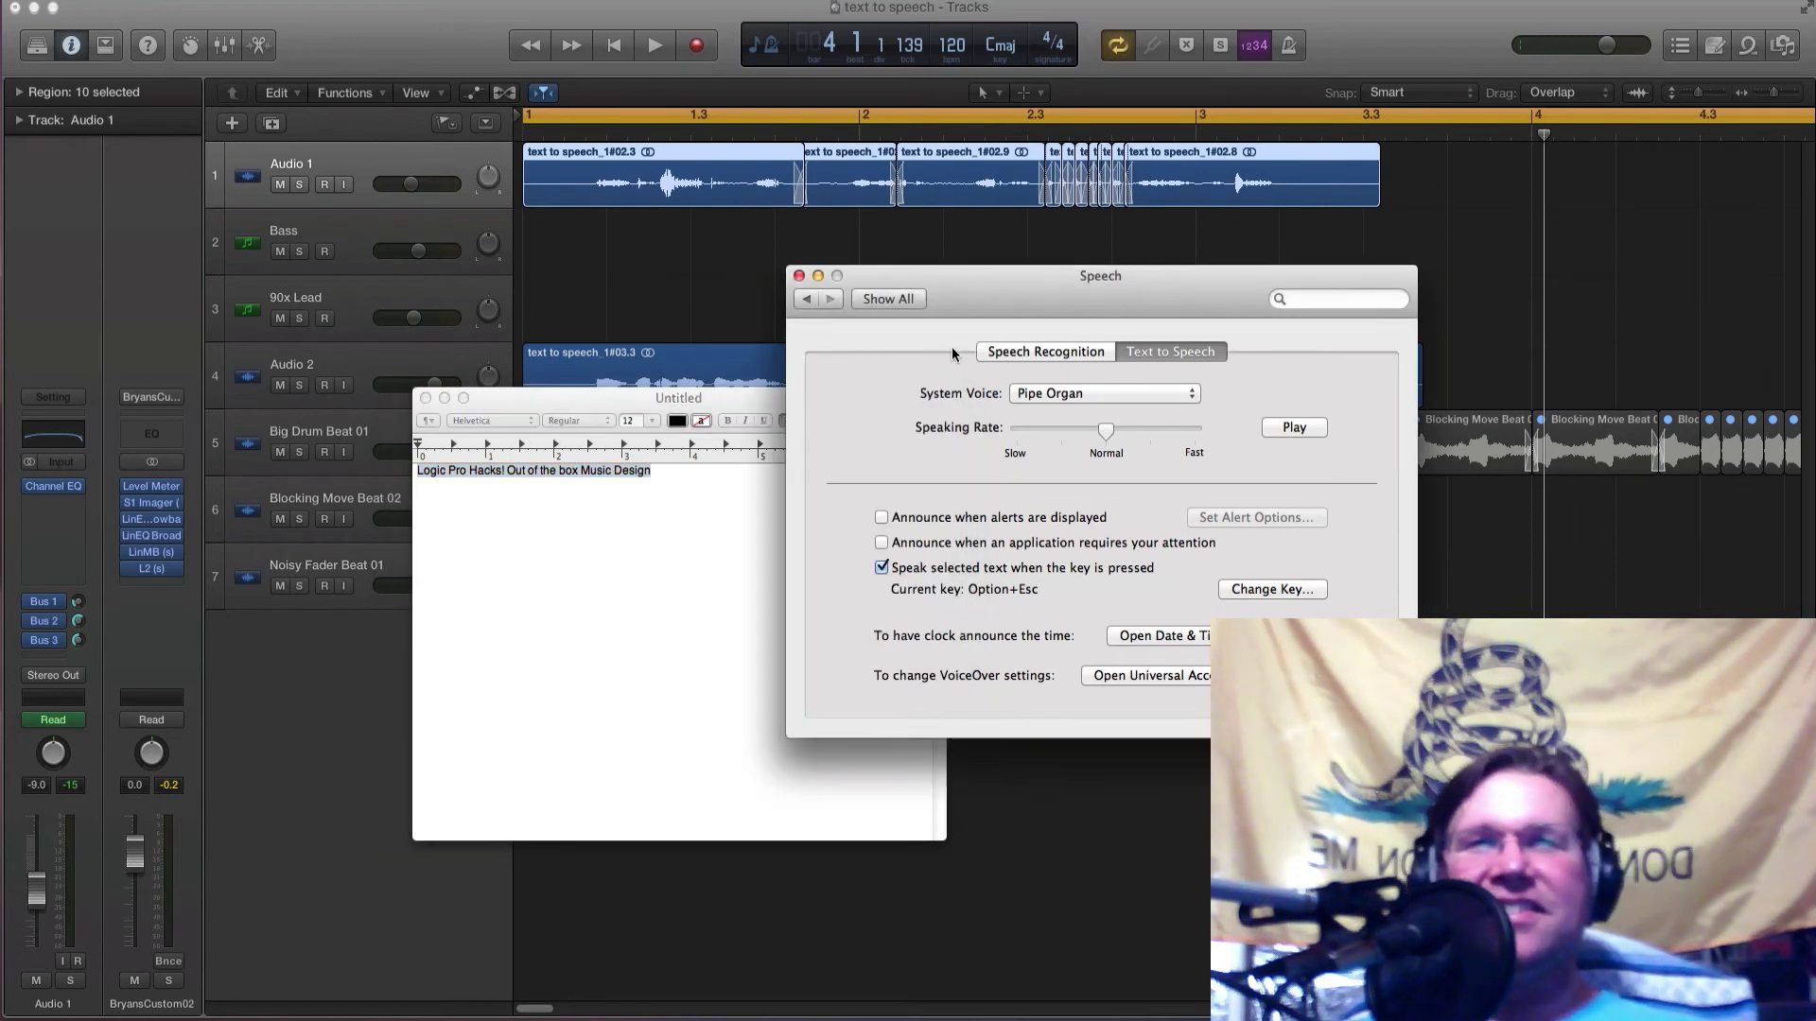
click(1023, 384)
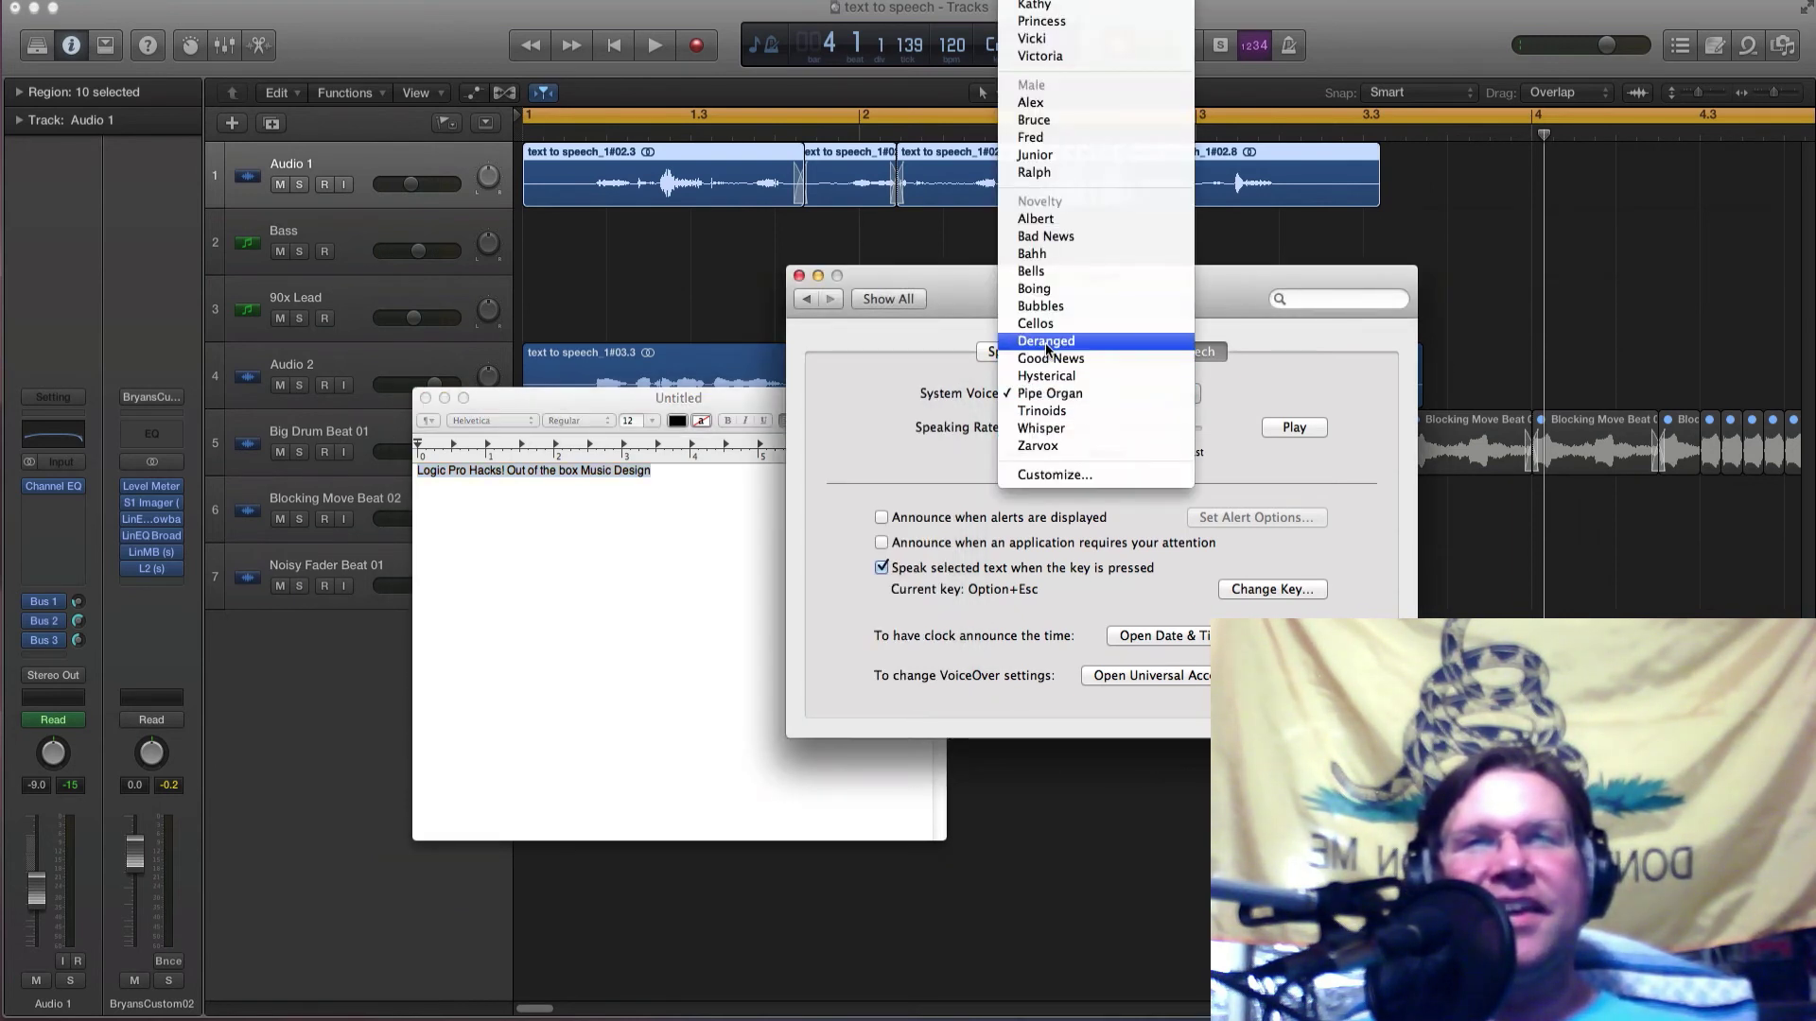
click(1037, 219)
right_click(620, 464)
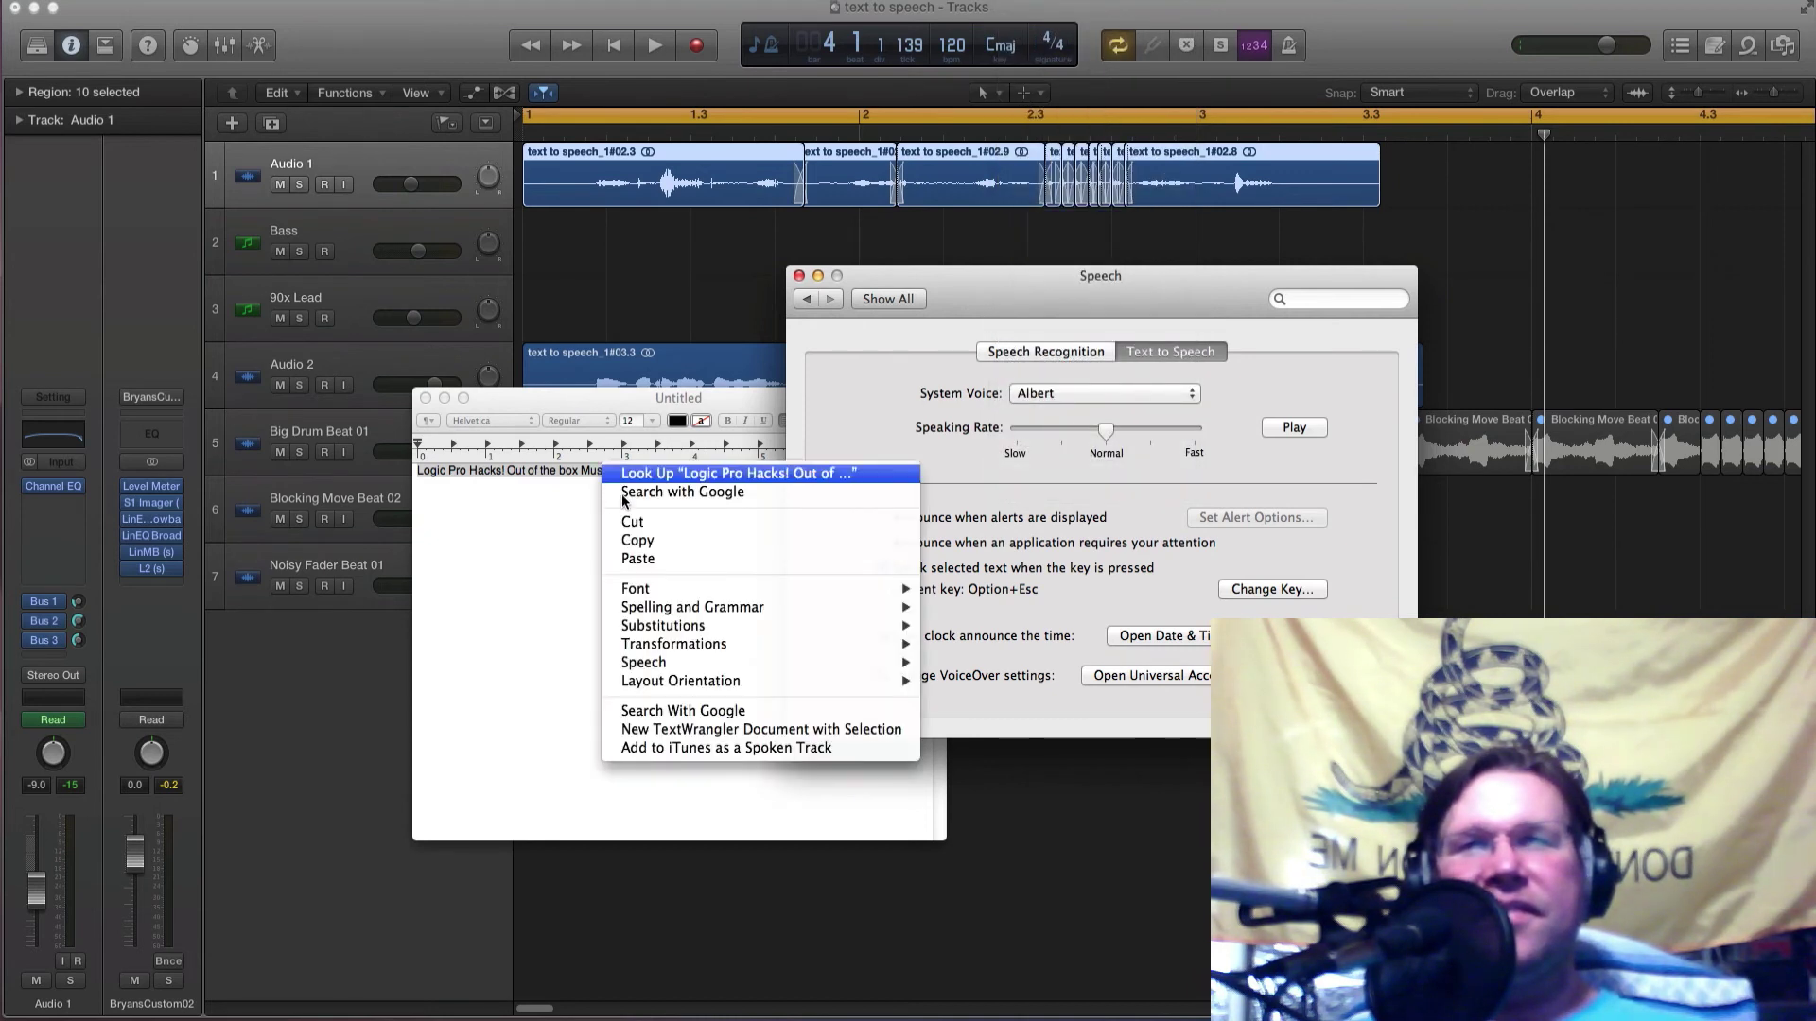
mouse_move(668, 664)
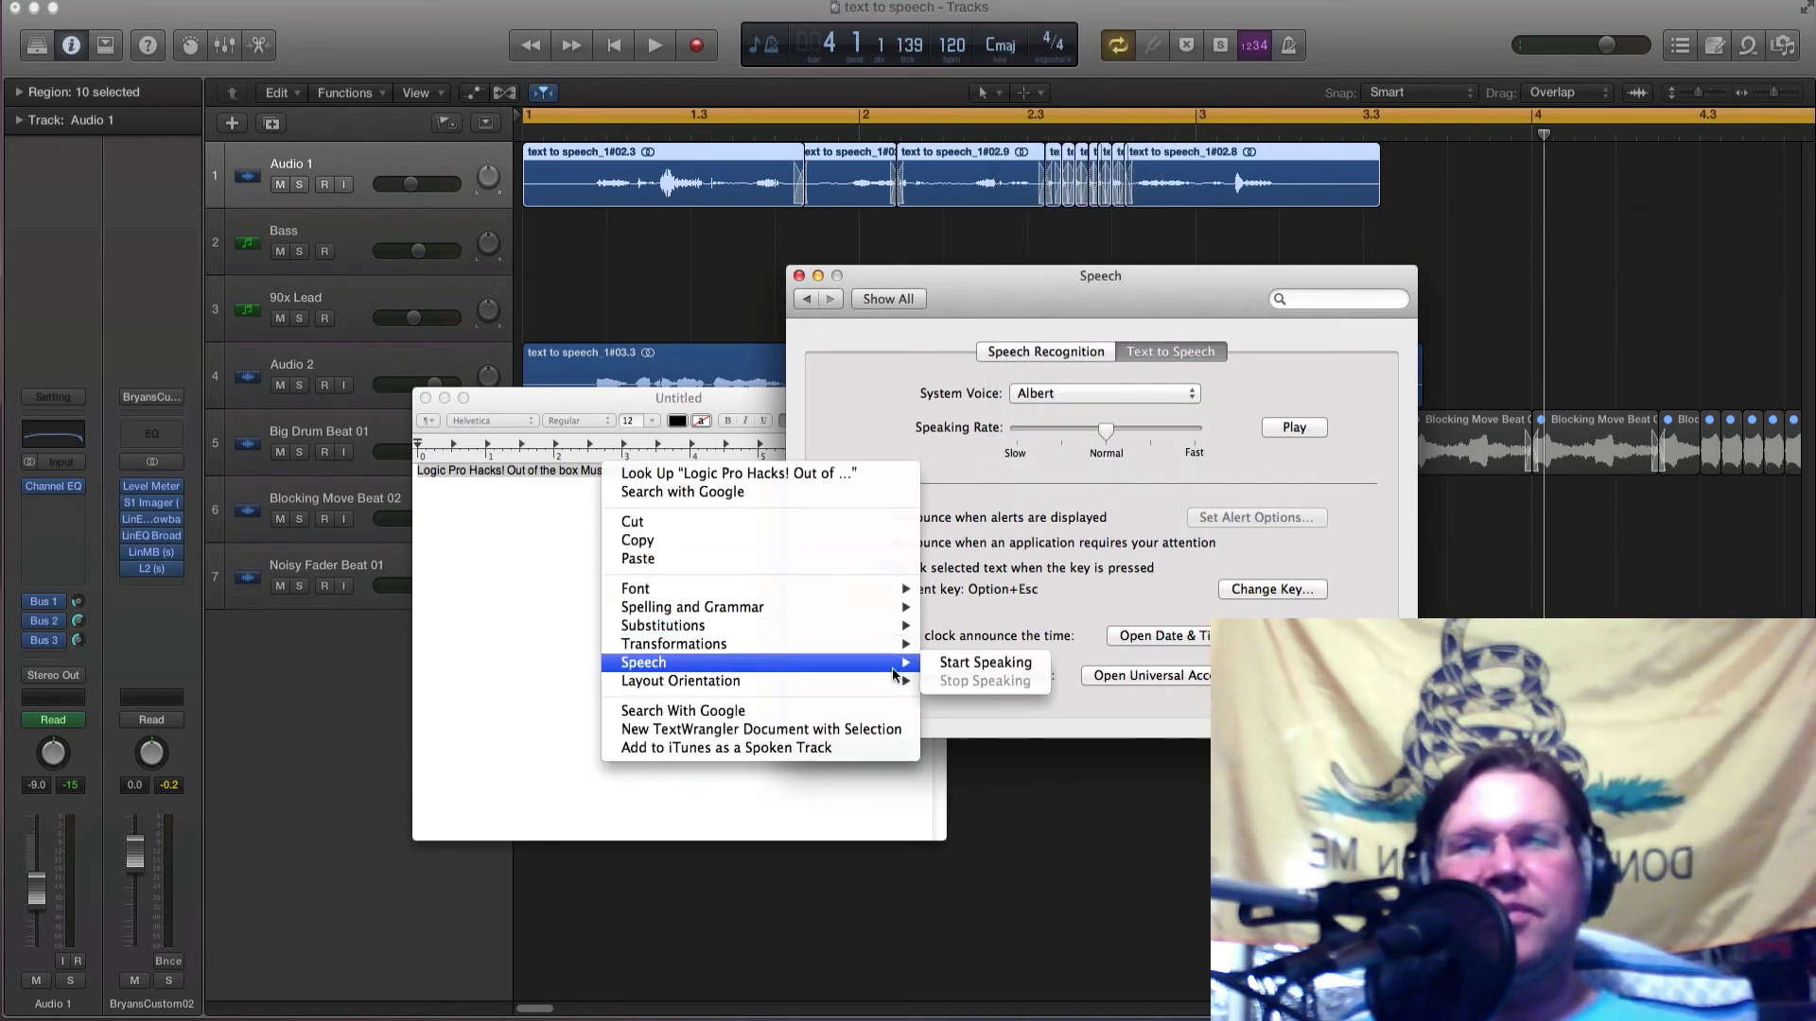
click(973, 666)
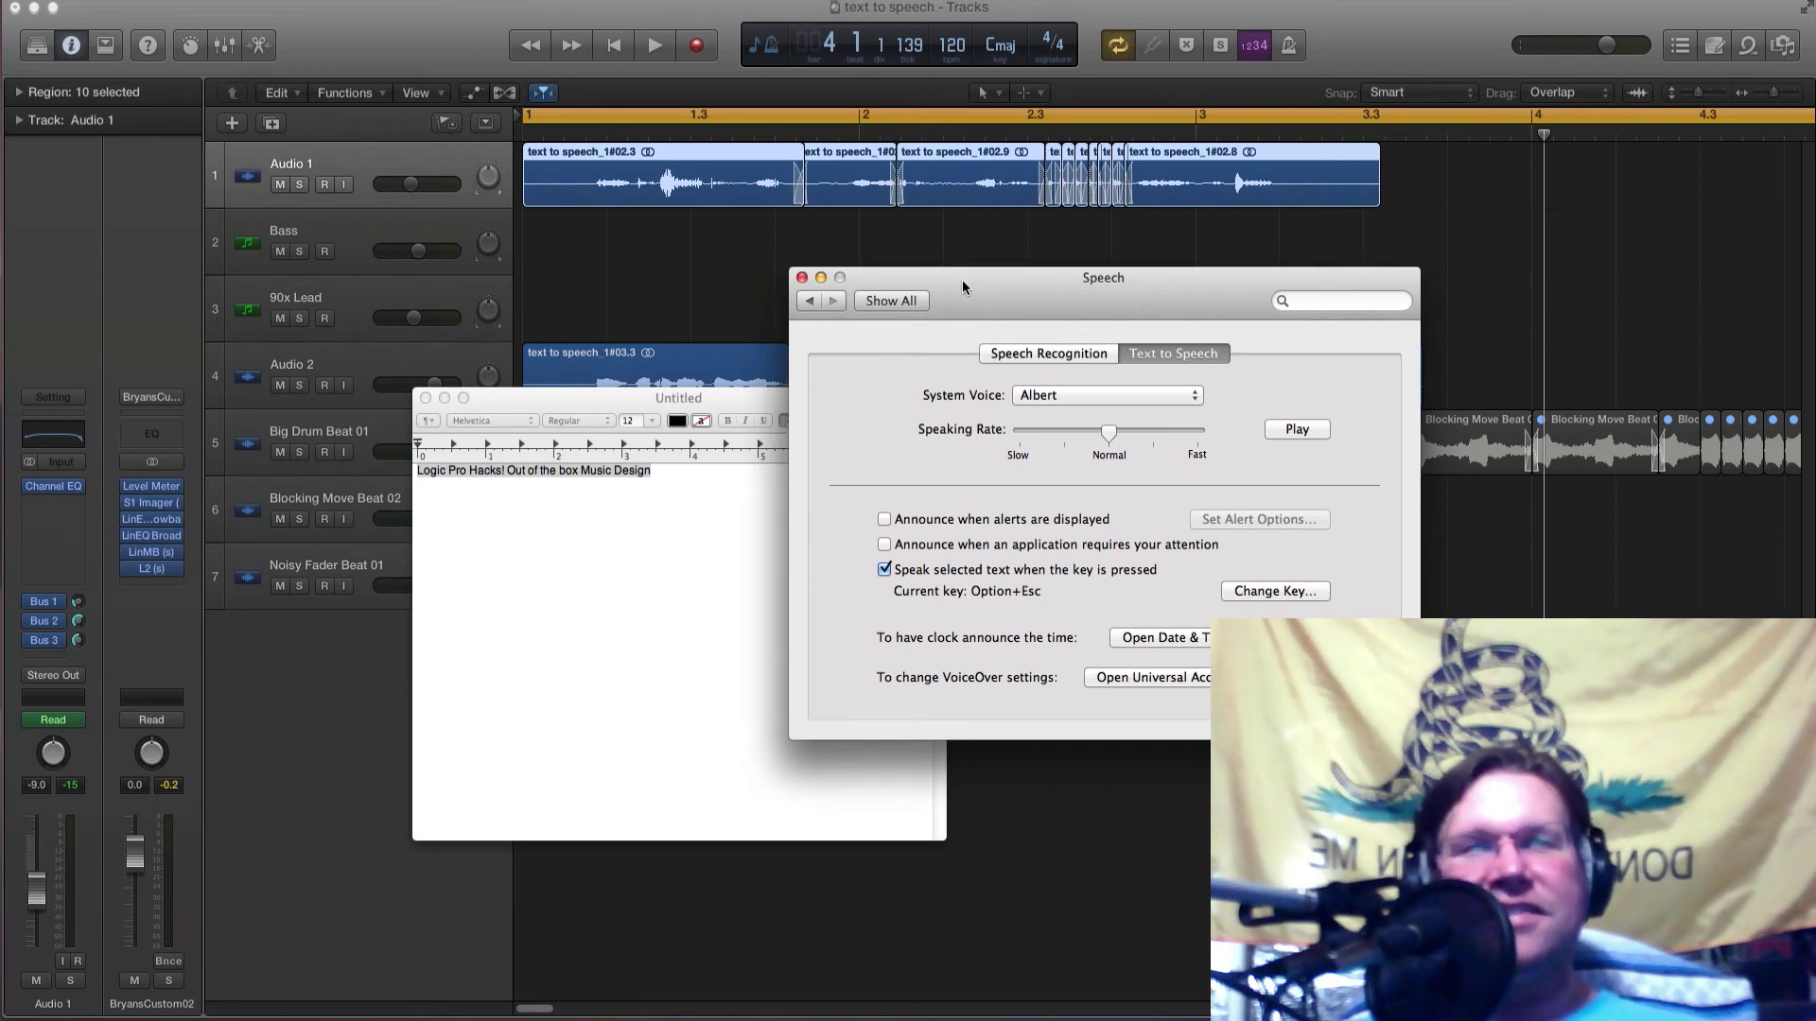
drag(962, 280, 1029, 288)
Set Trinoids as the system voice and hear the TextEdit line spoken in it.
click(1150, 401)
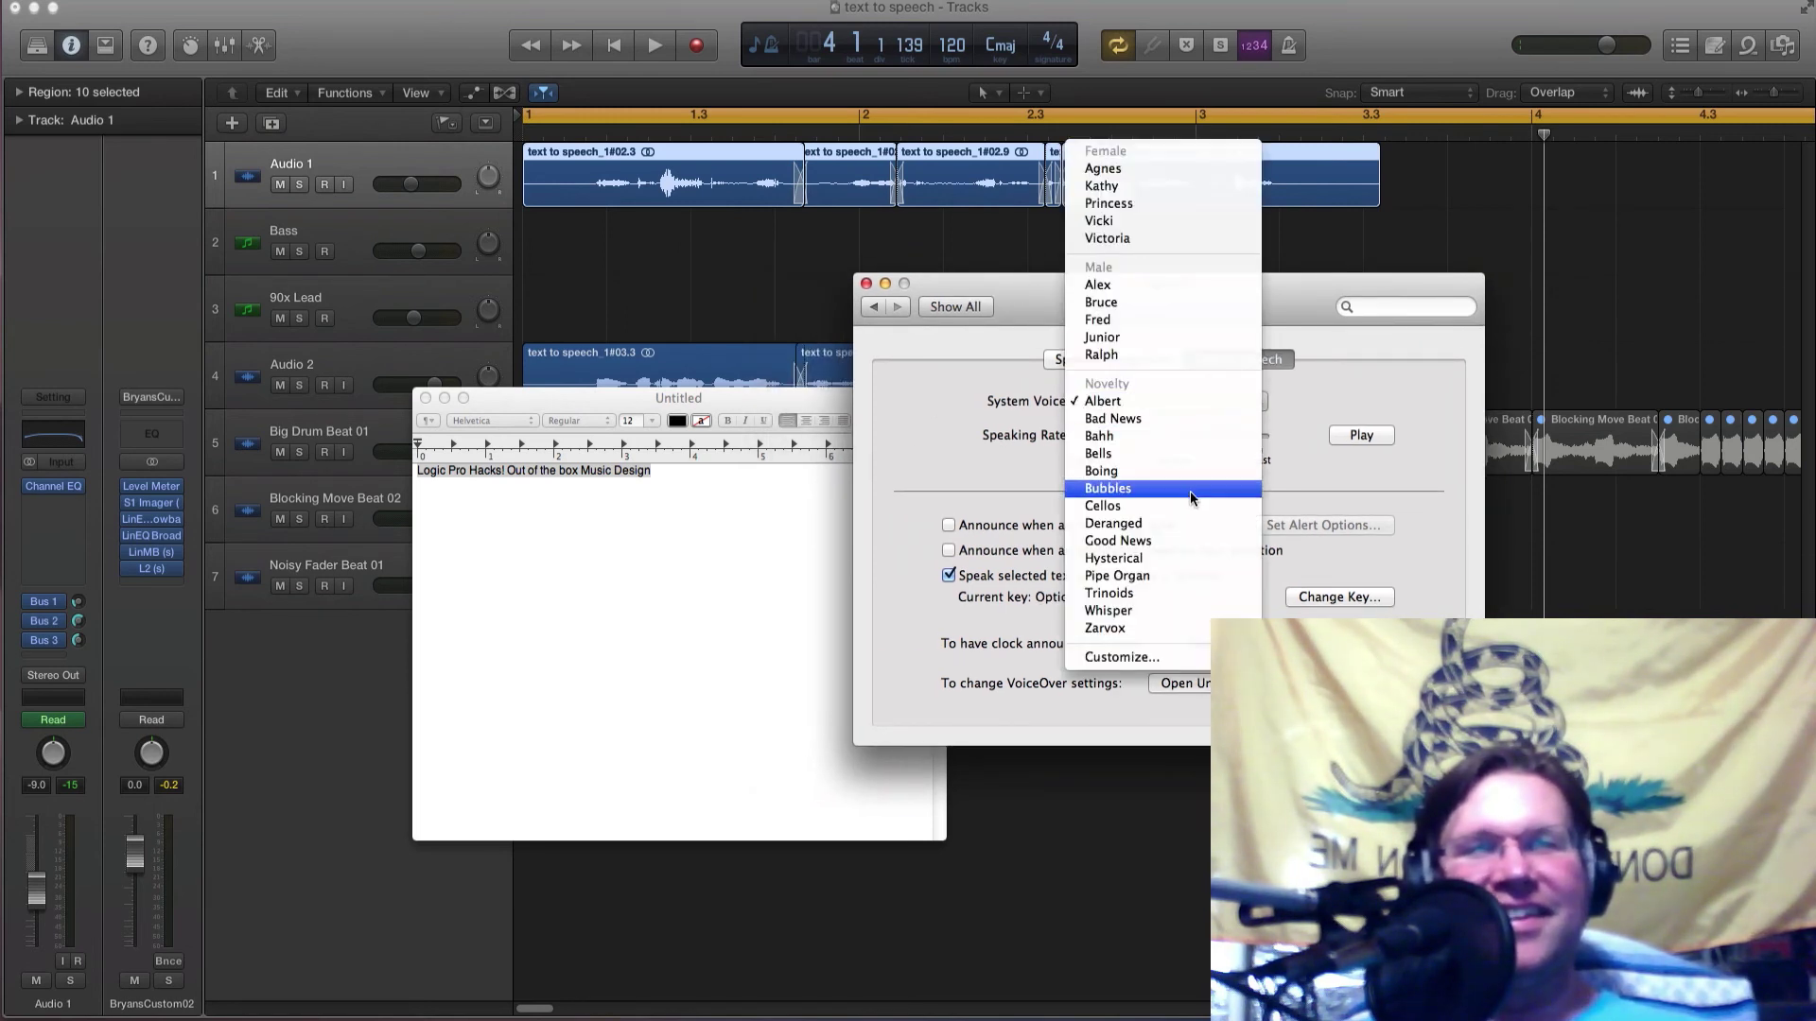
click(1144, 594)
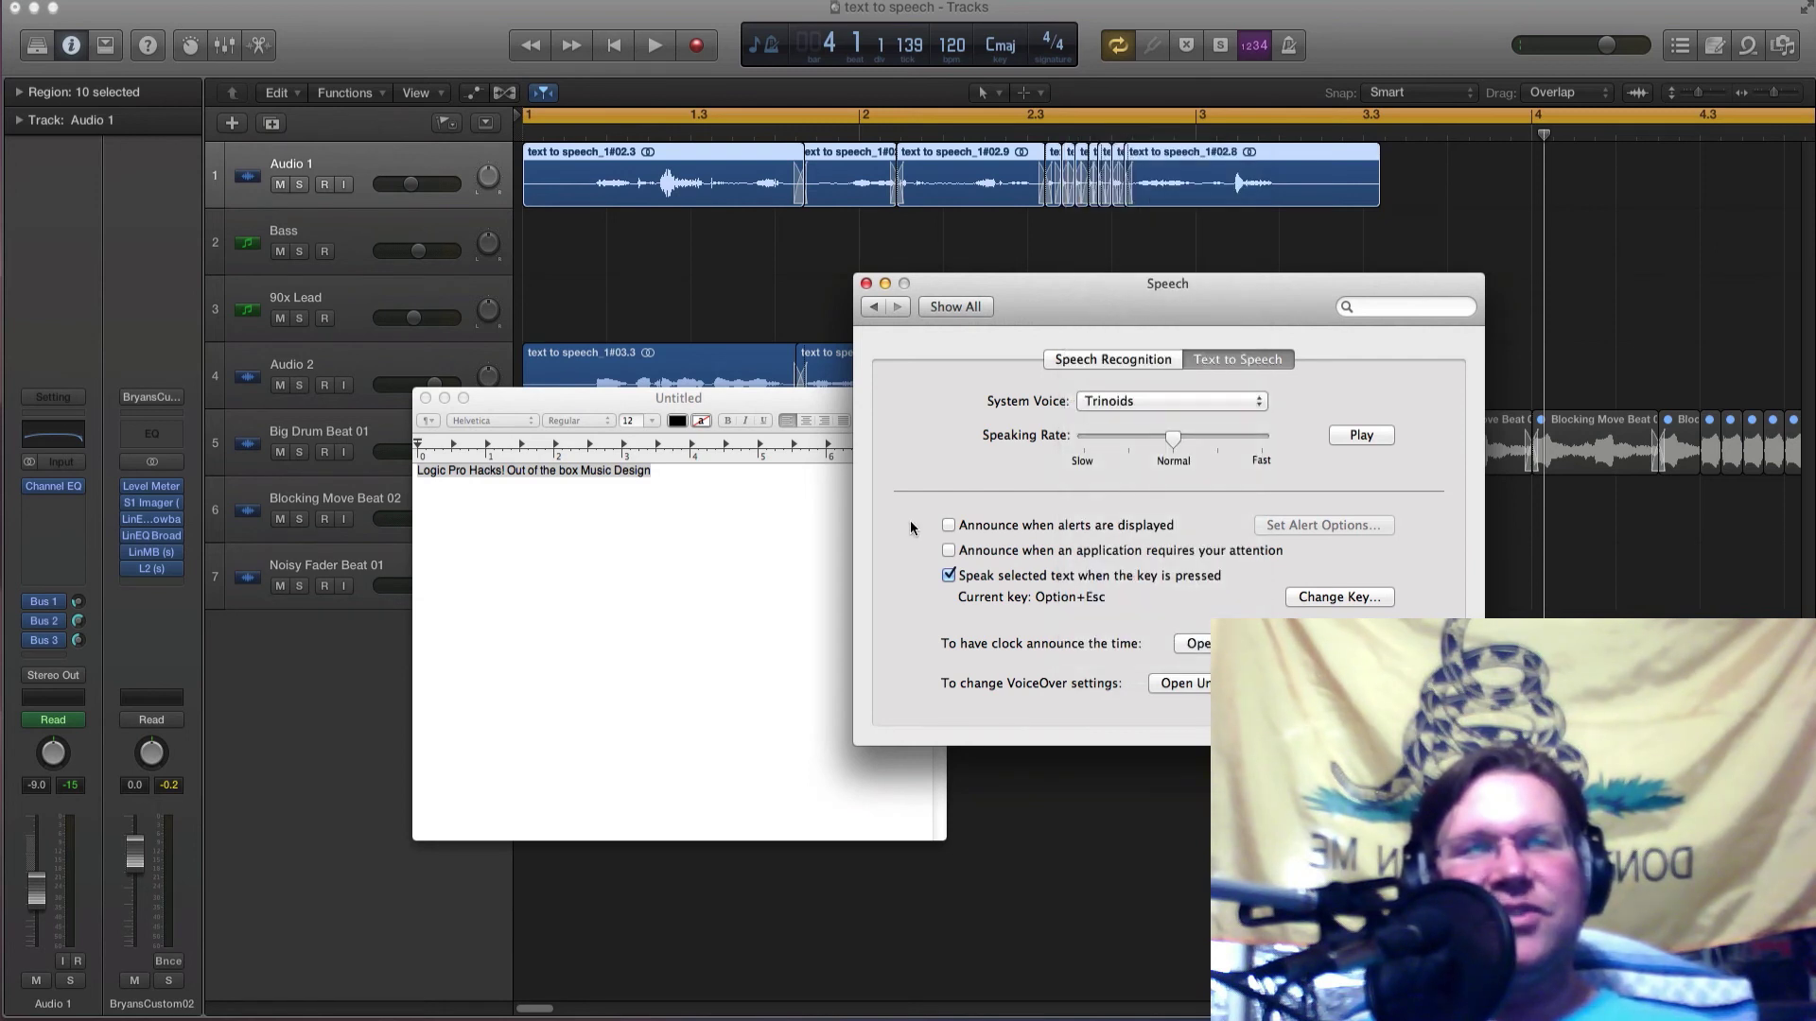
right_click(567, 467)
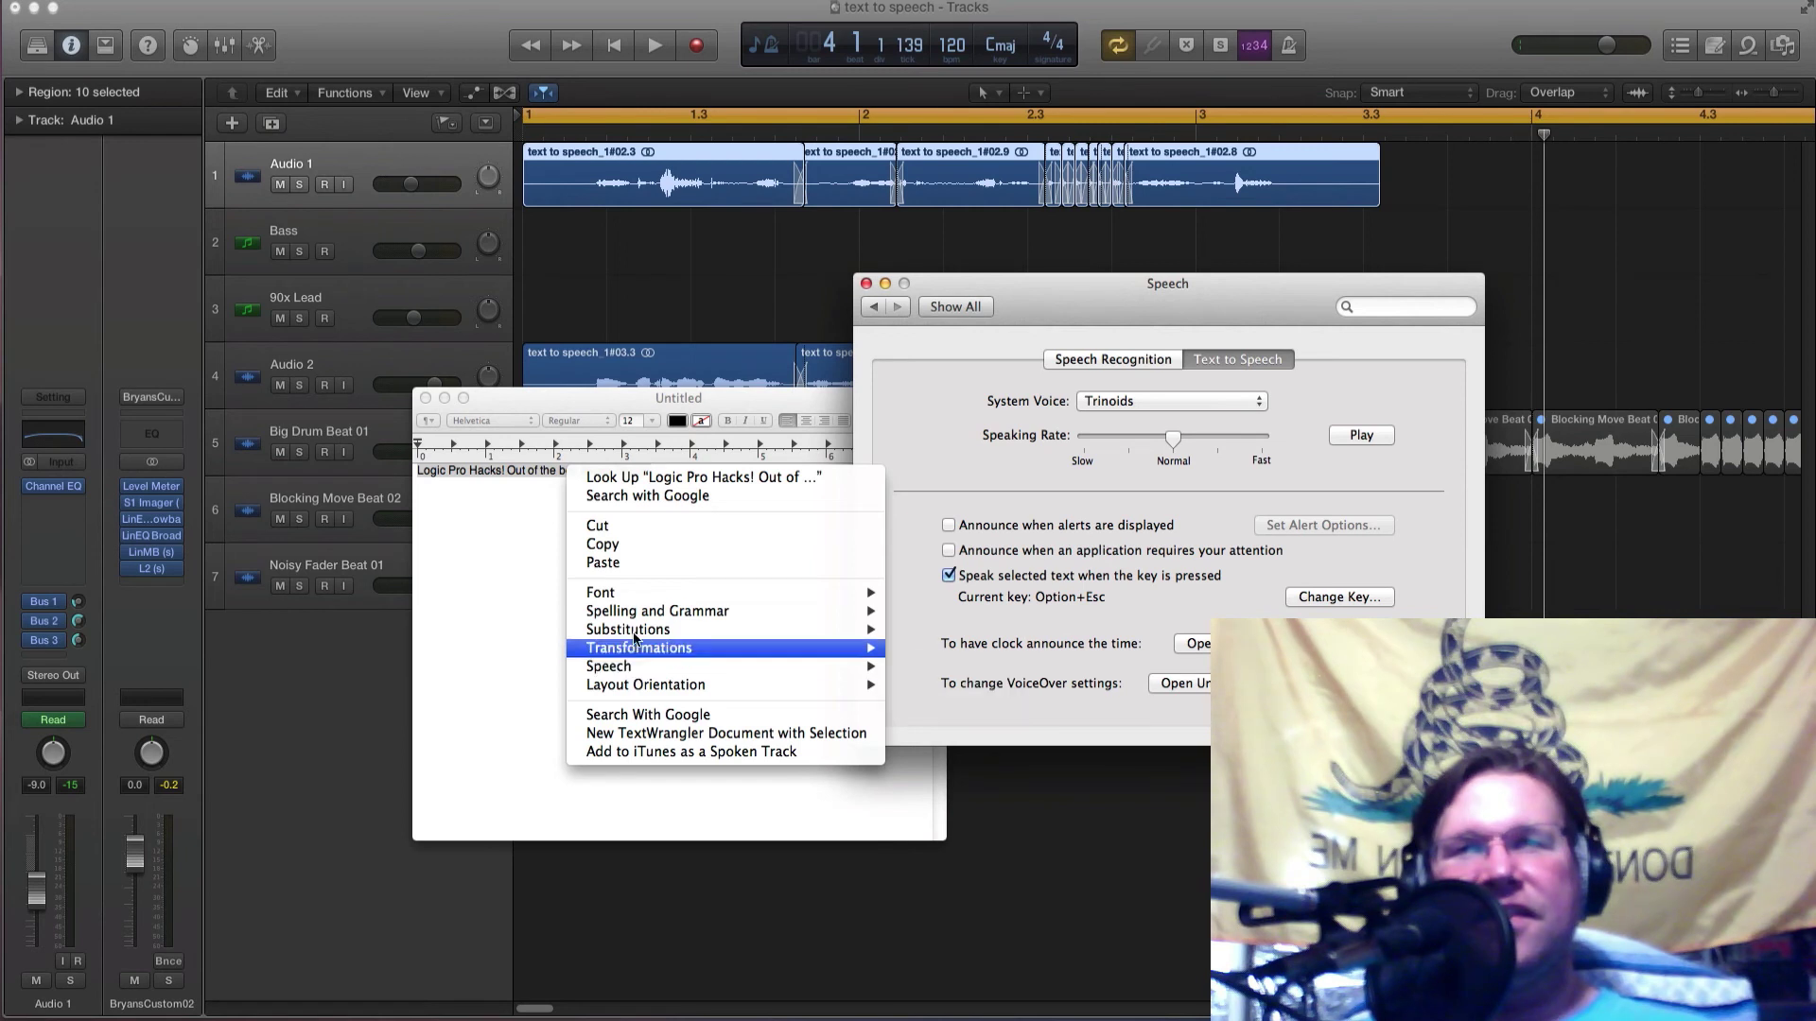
mouse_move(629, 672)
click(906, 667)
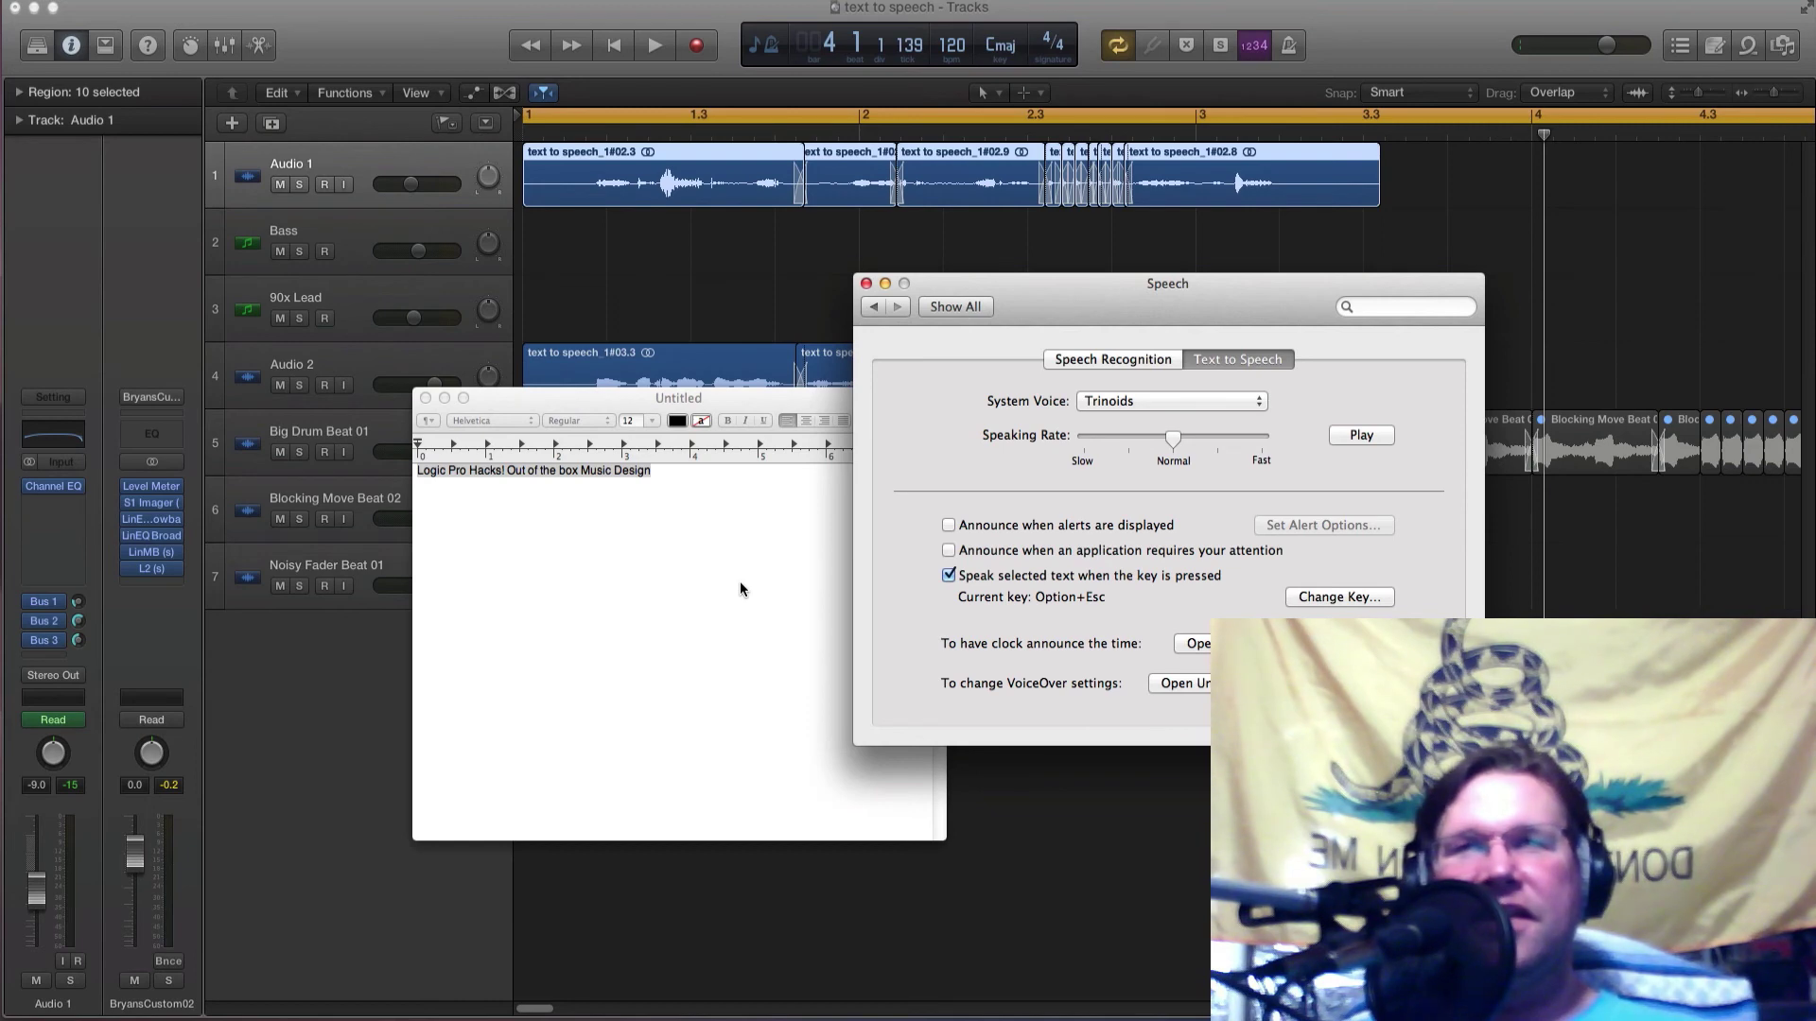
Set Bells as the system voice, hear the line, and move the TextEdit window up.
click(1145, 403)
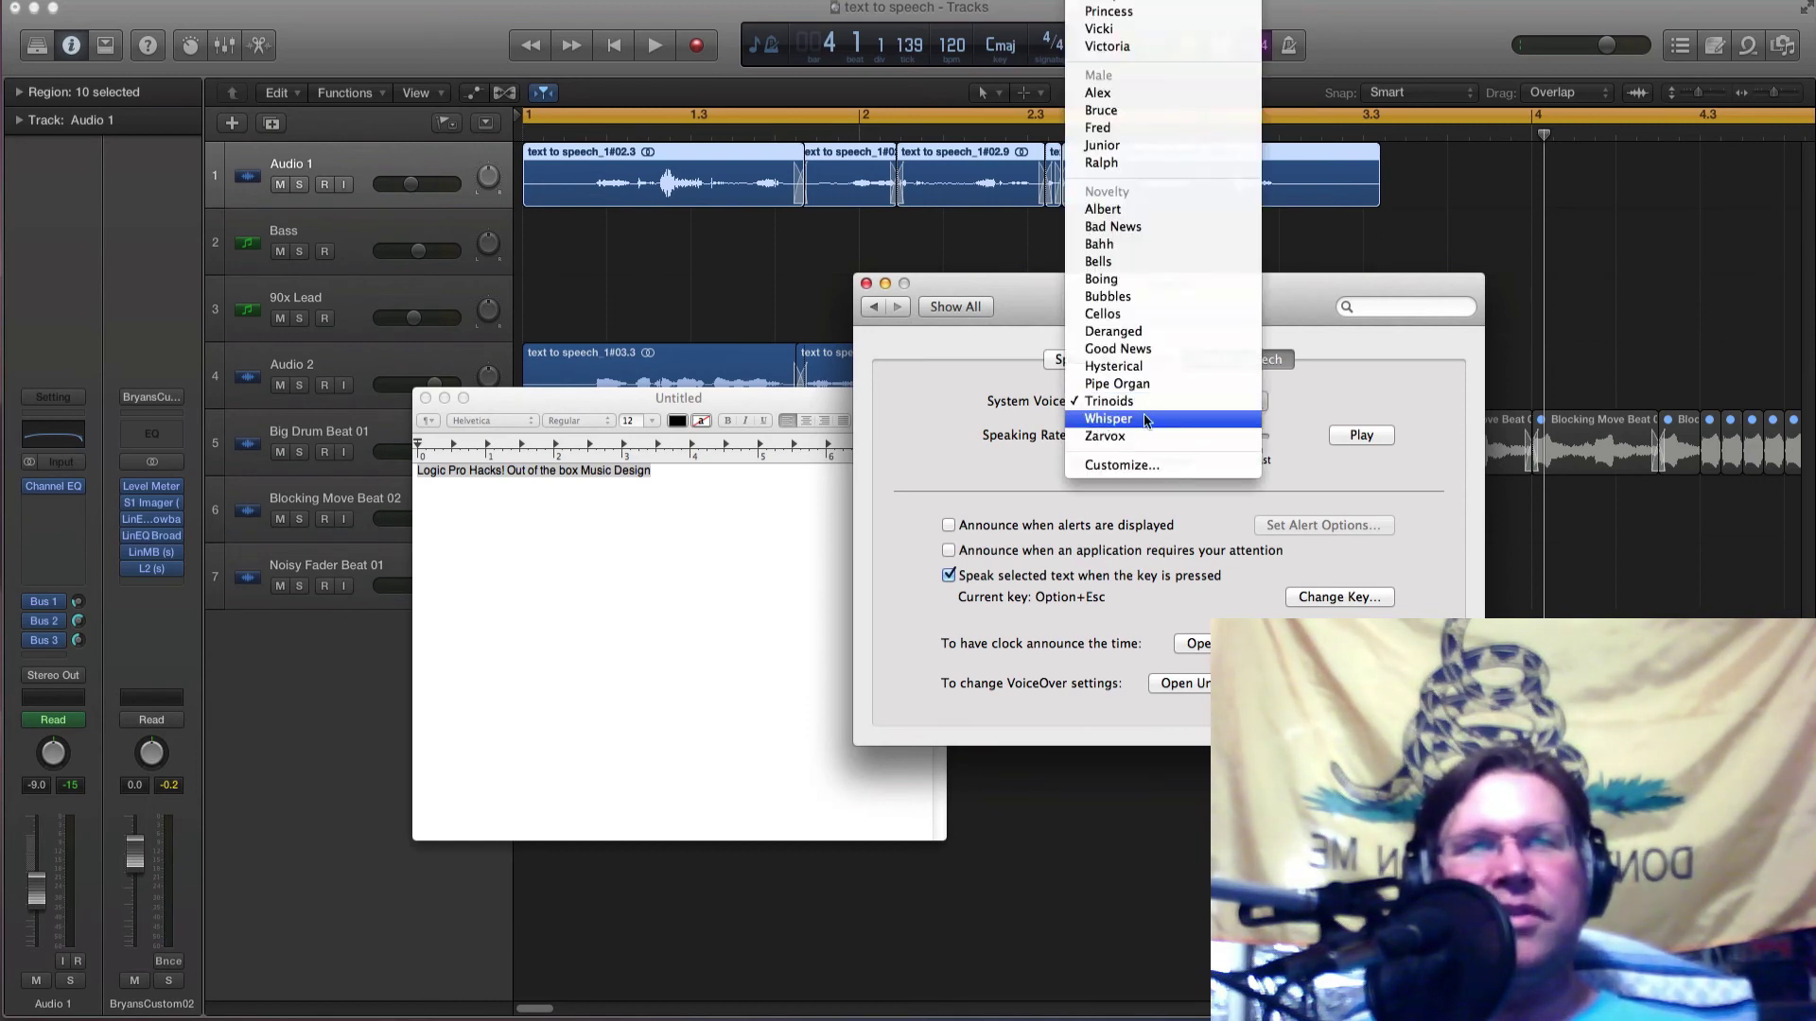
click(1144, 265)
right_click(558, 471)
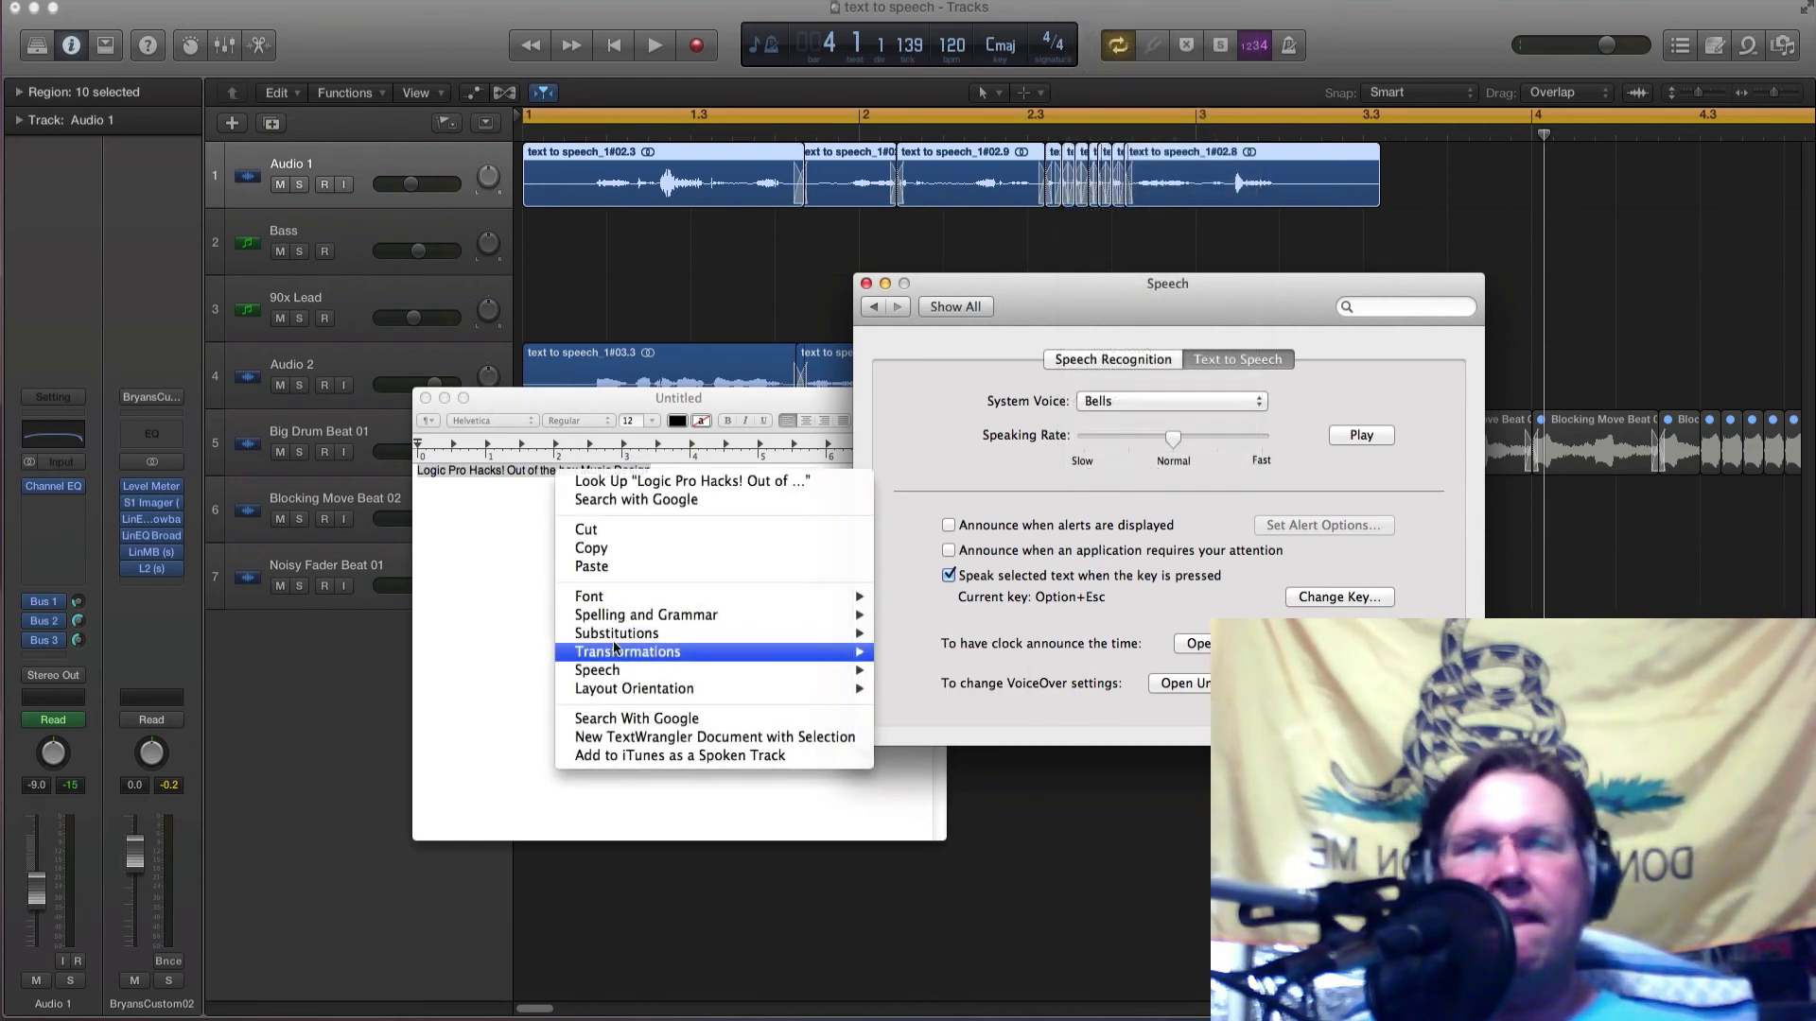
mouse_move(625, 670)
click(928, 672)
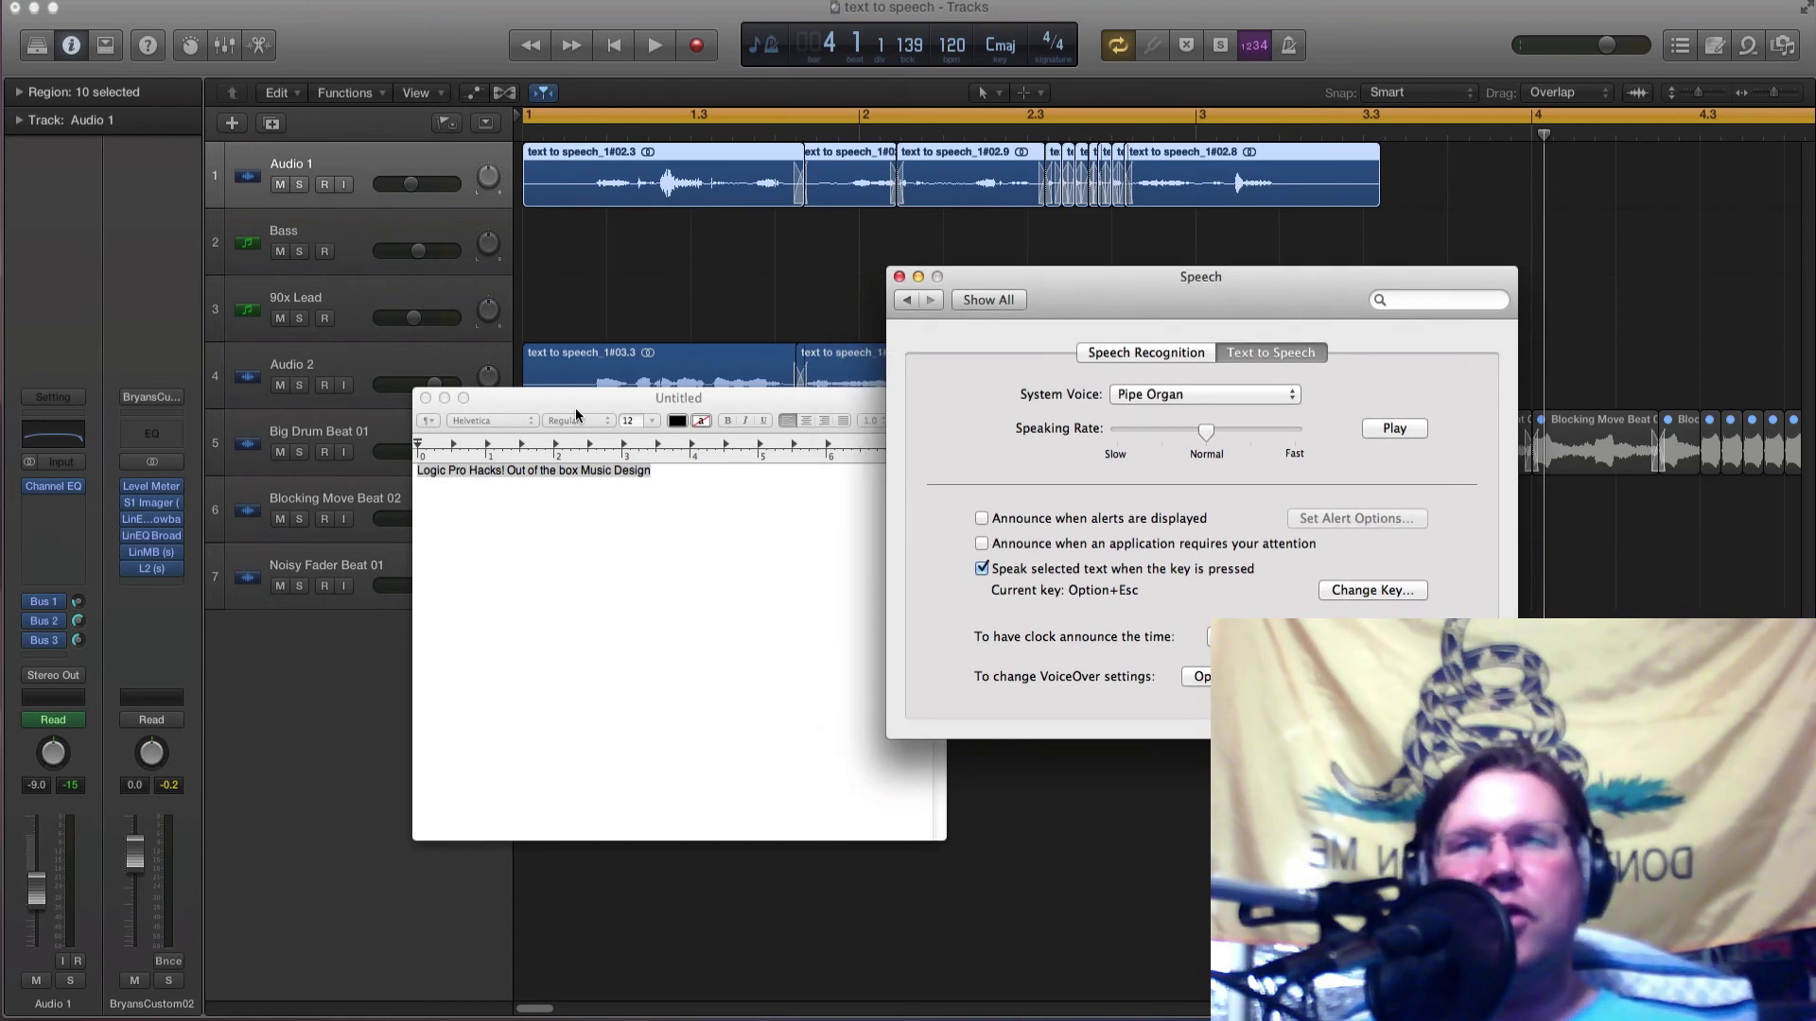
mouse_move(577, 399)
mouse_down()
mouse_move(675, 400)
mouse_move(554, 366)
mouse_move(593, 377)
mouse_up()
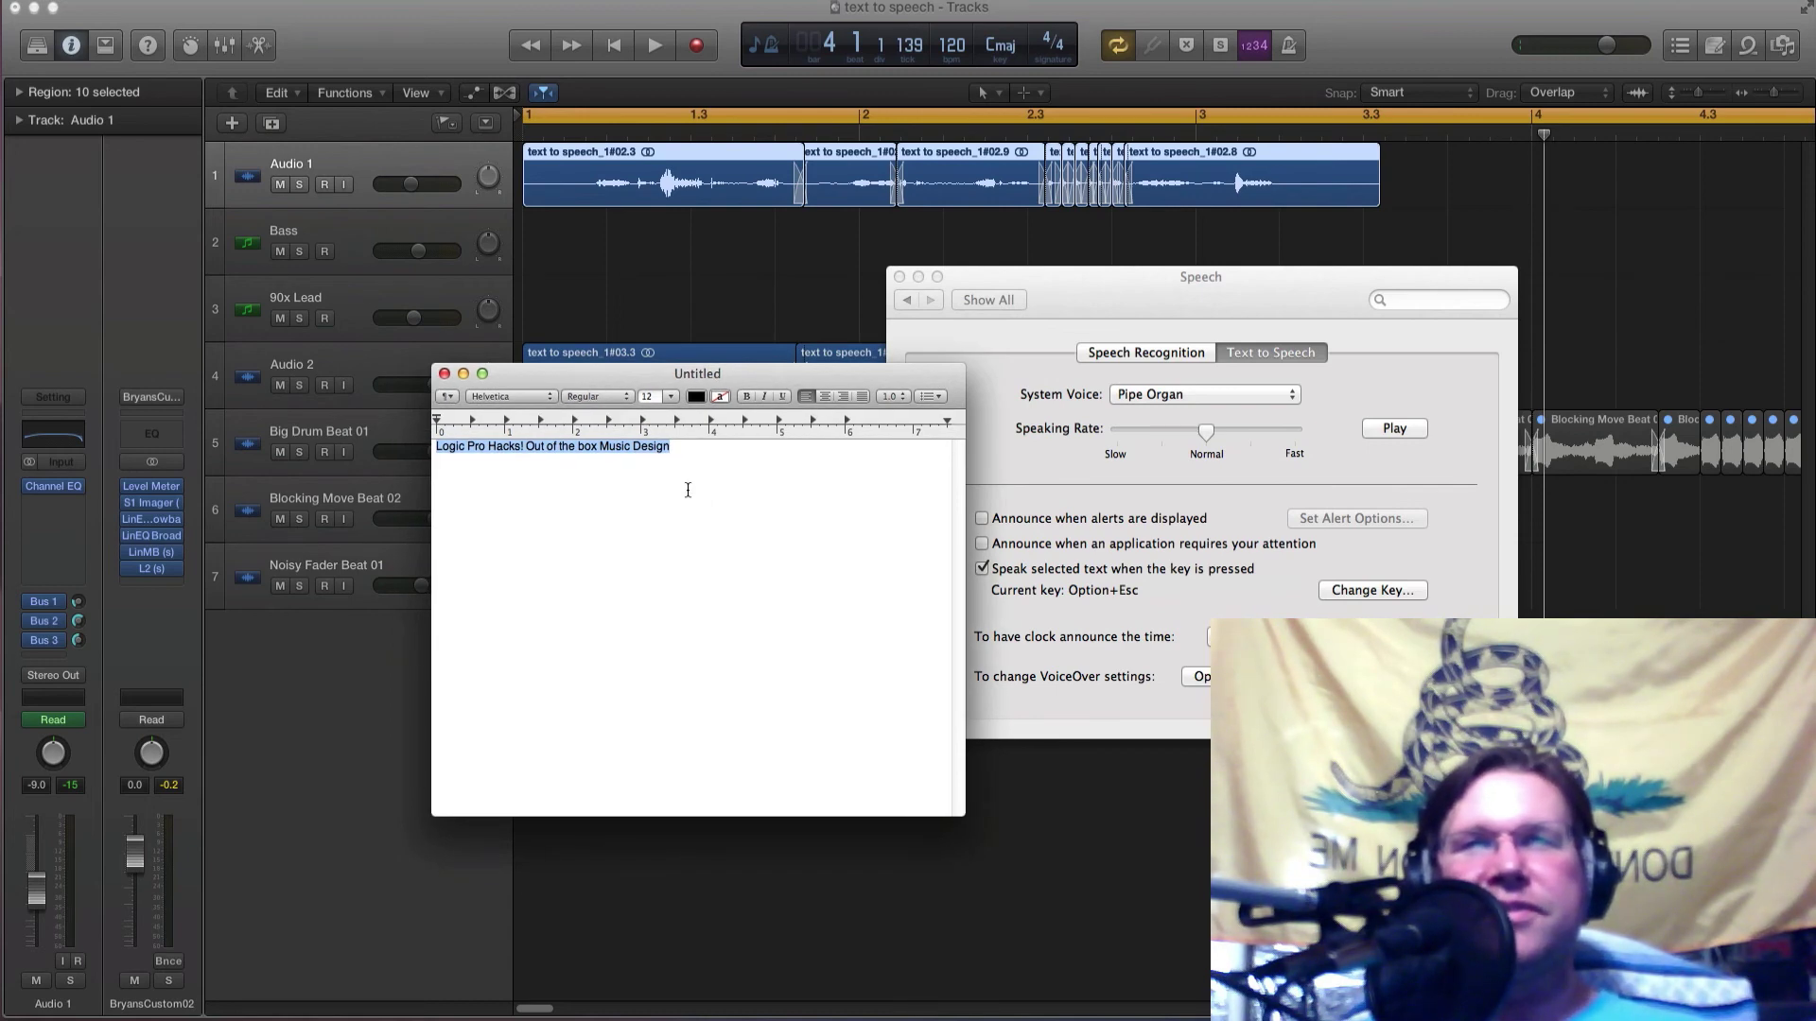